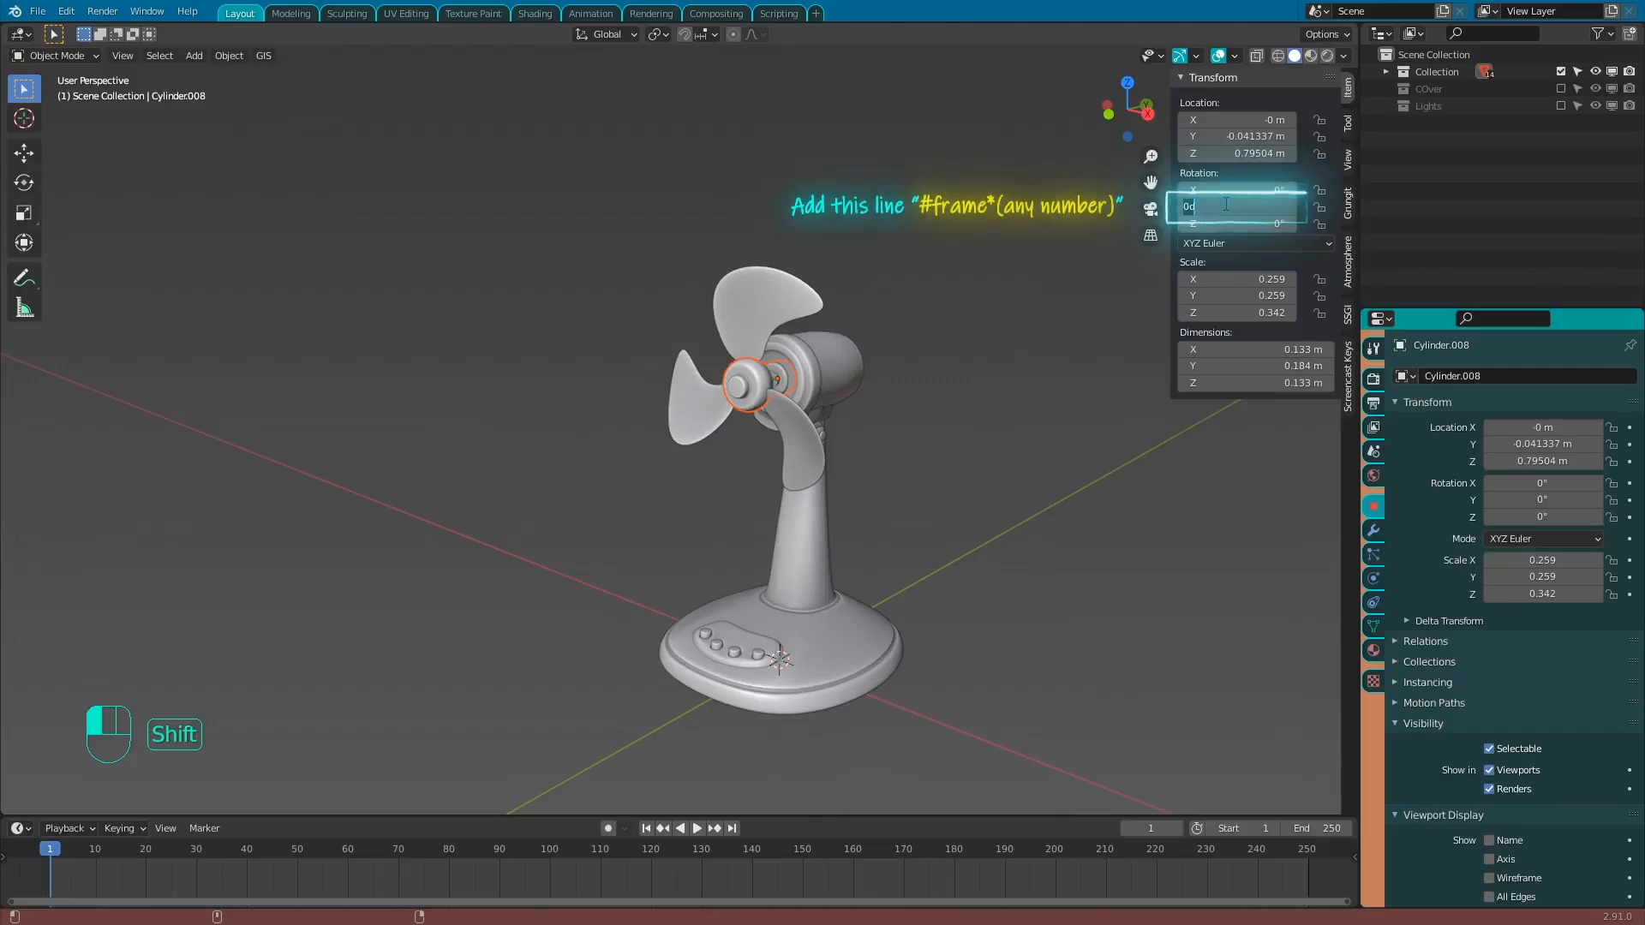
Drive the fan hub's Y rotation with the expression #frame and preview the animation.
{"action": "type", "text": "#frame"}
{"action": "key", "text": "Return"}
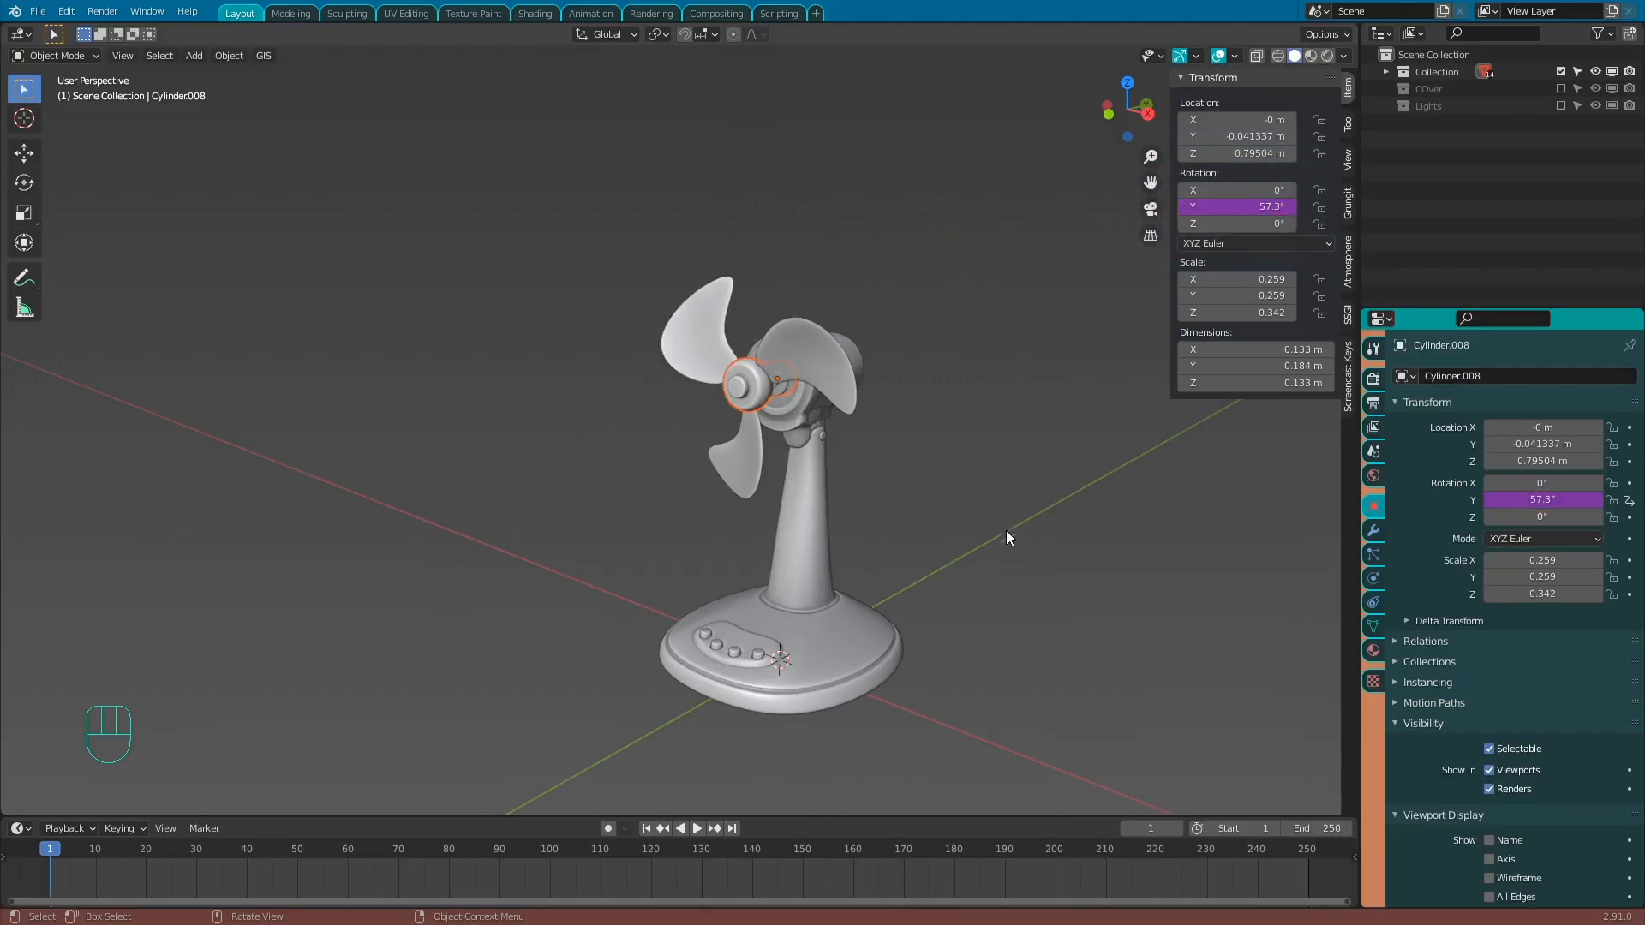
{"action": "left_click", "coordinate": [696, 829]}
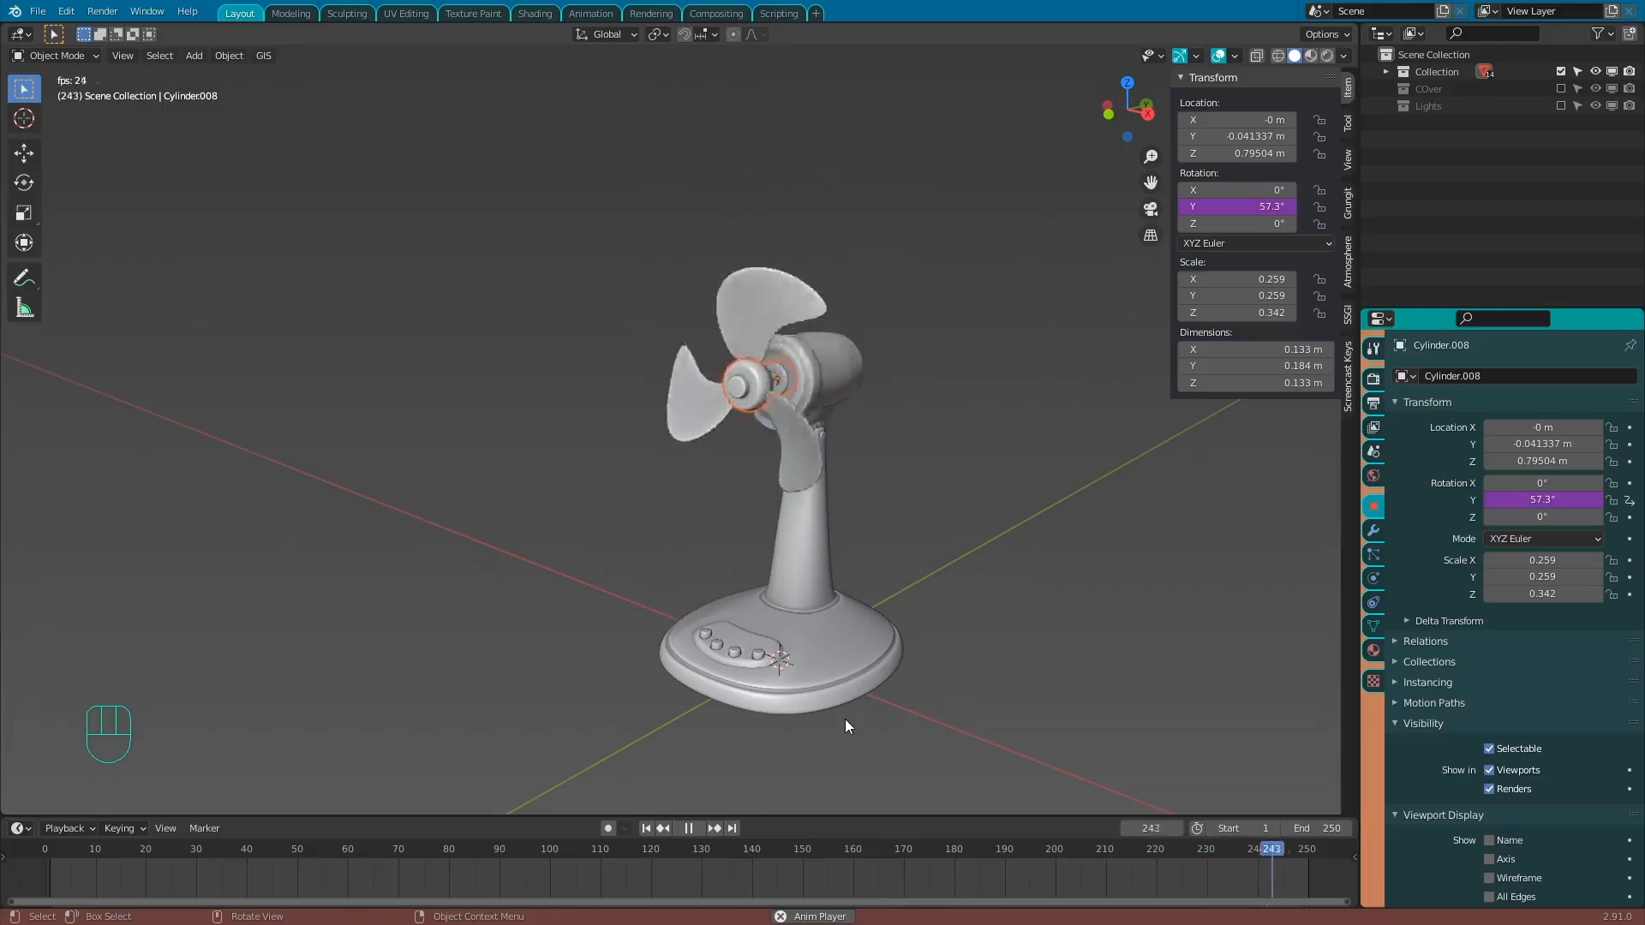
{"action": "left_click", "coordinate": [691, 828]}
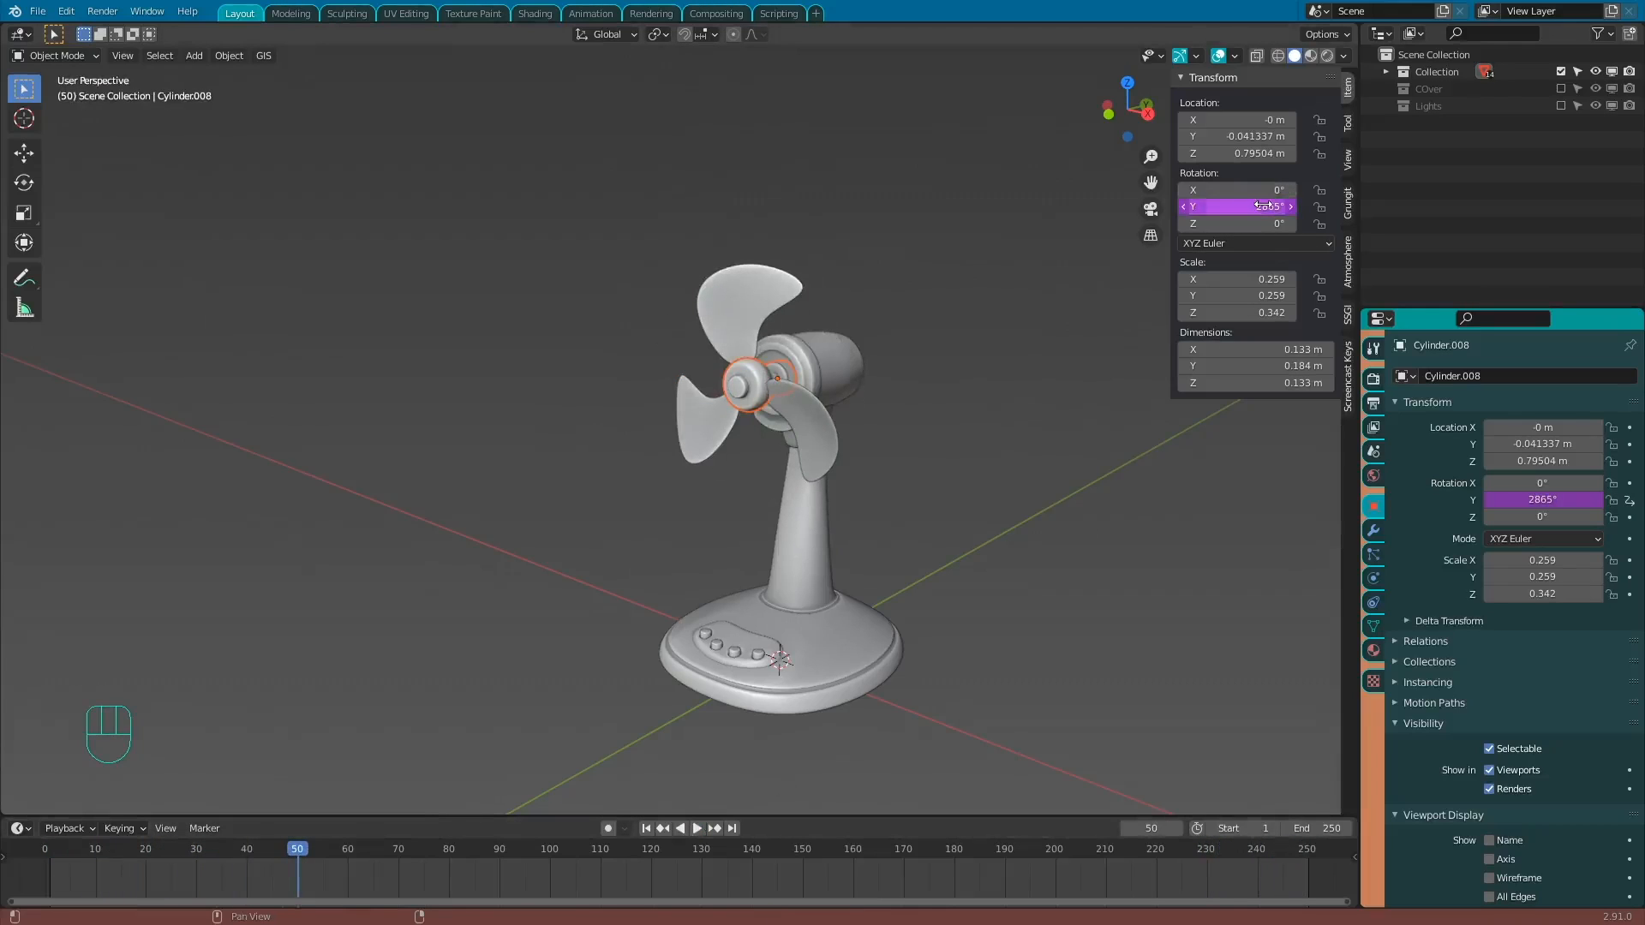
Change the hub's Y rotation driver expression to frame*10 and preview the faster spin.
{"action": "left_click", "coordinate": [1235, 208]}
{"action": "left_click", "coordinate": [1244, 208]}
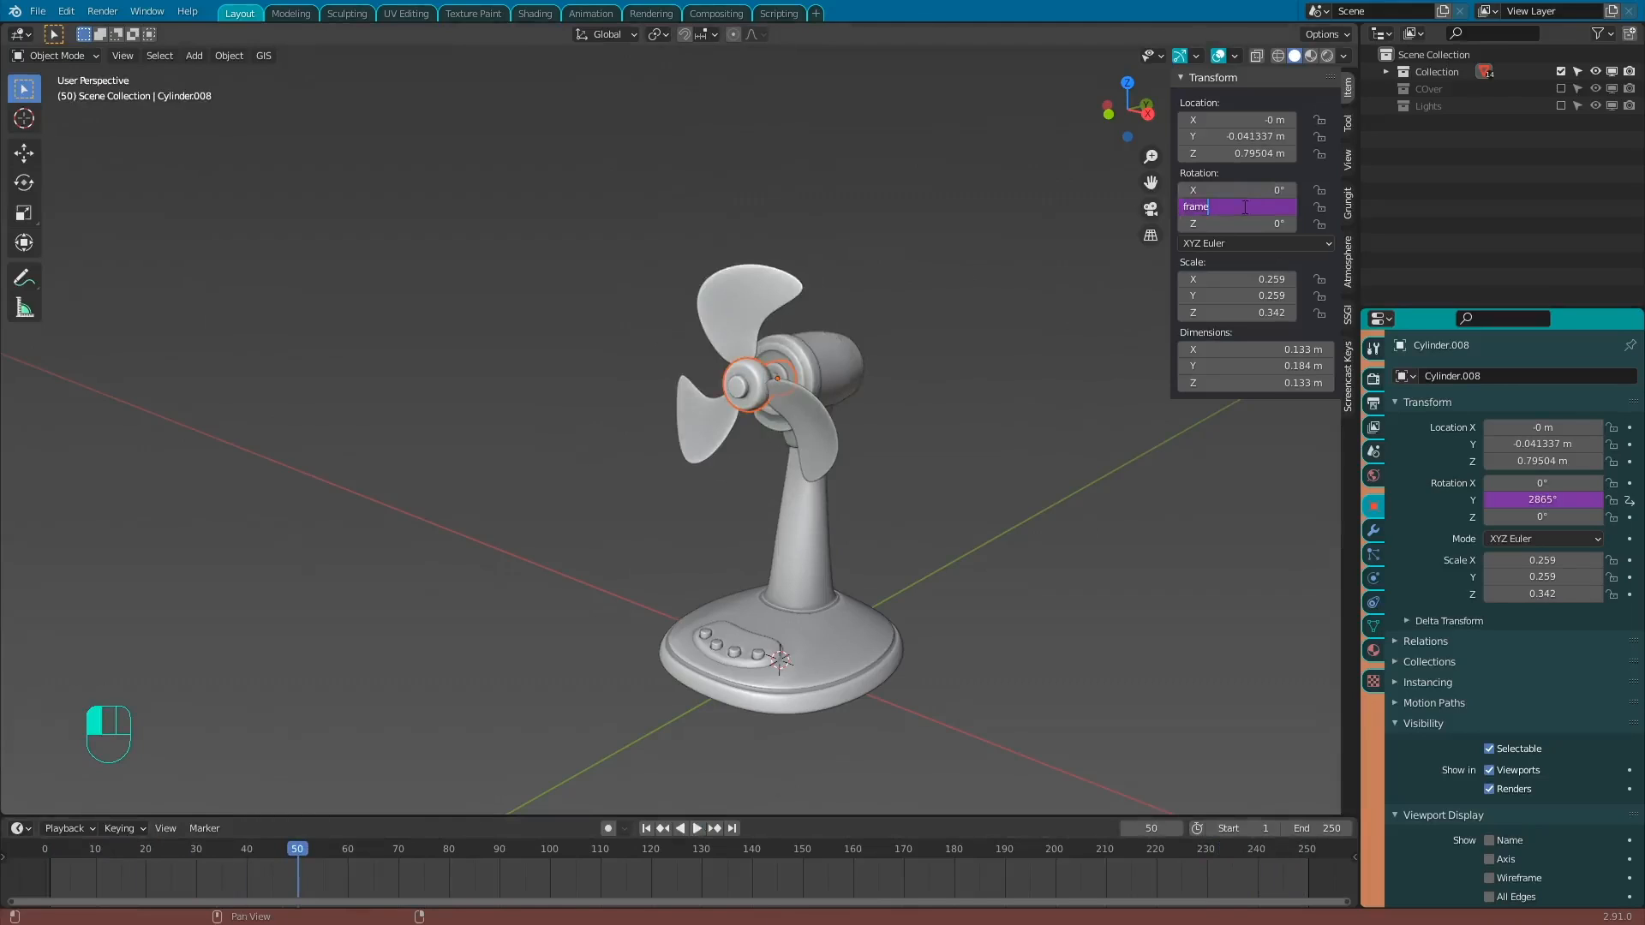
{"action": "type", "text": "*10"}
{"action": "key", "text": "Return"}
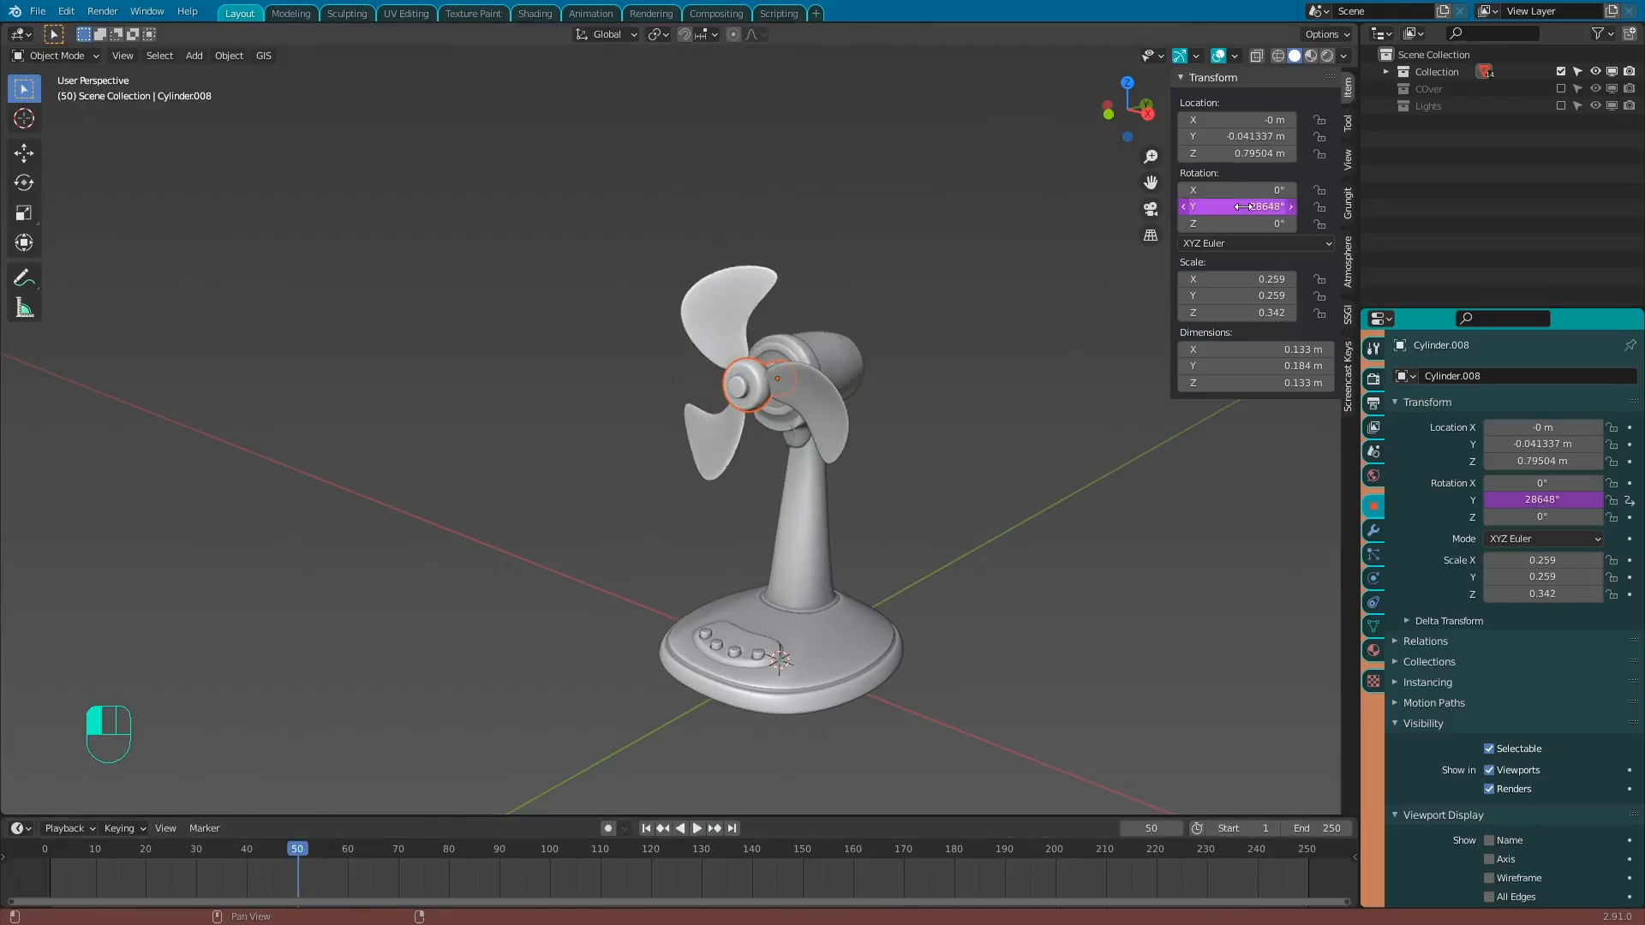
{"action": "key", "text": "space"}
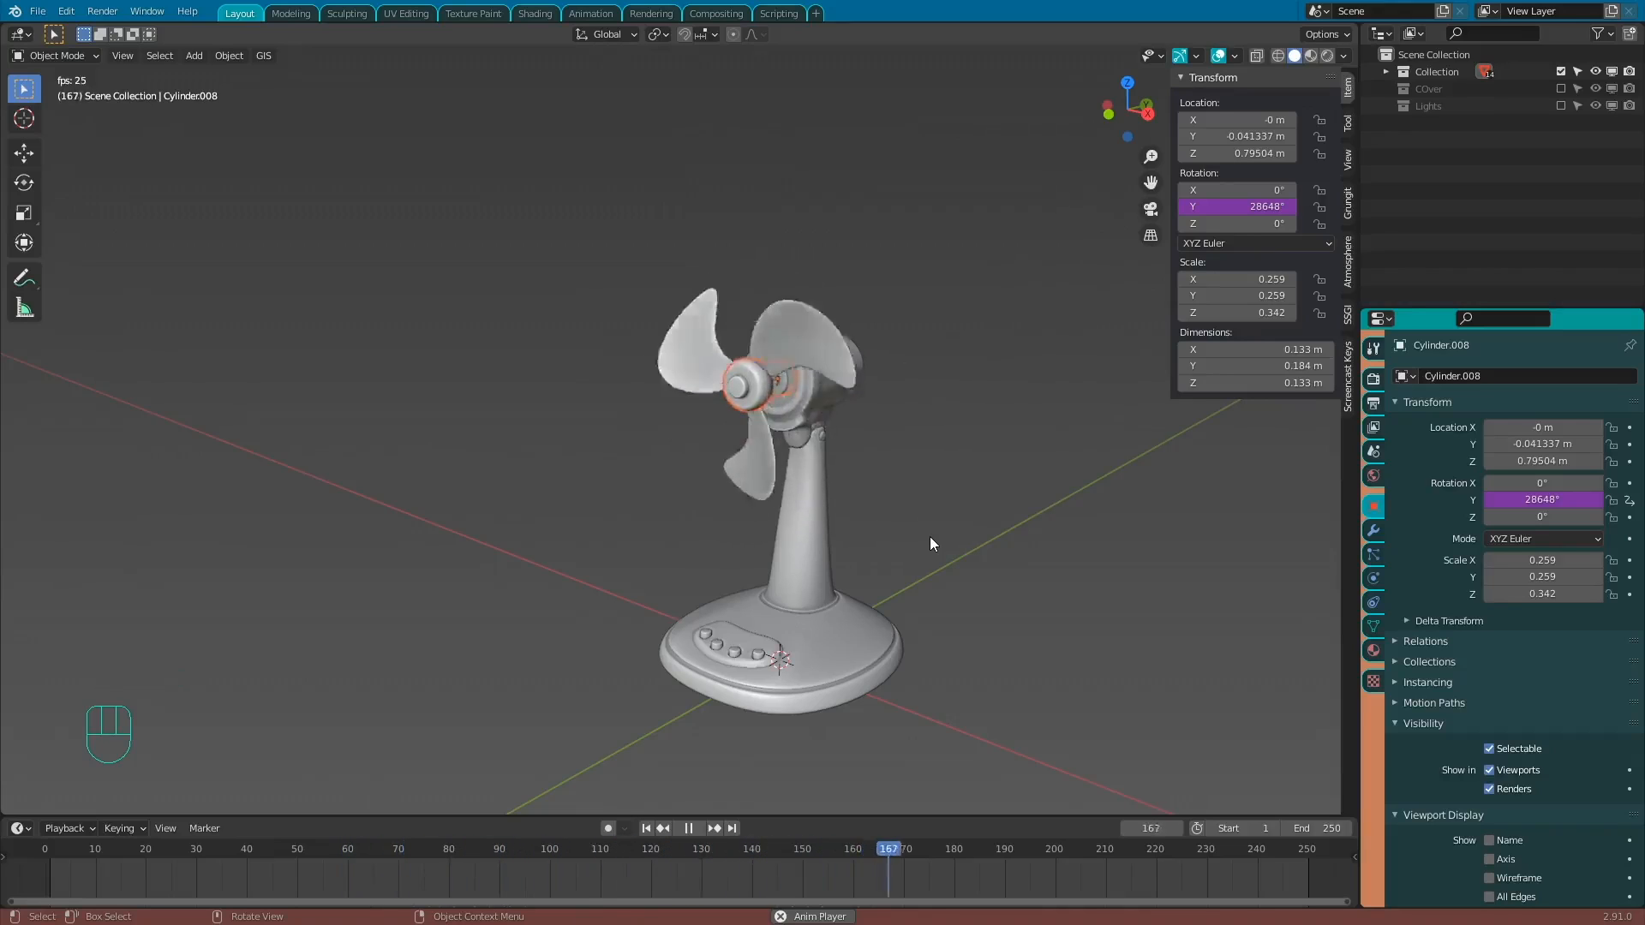
{"action": "key", "text": "space"}
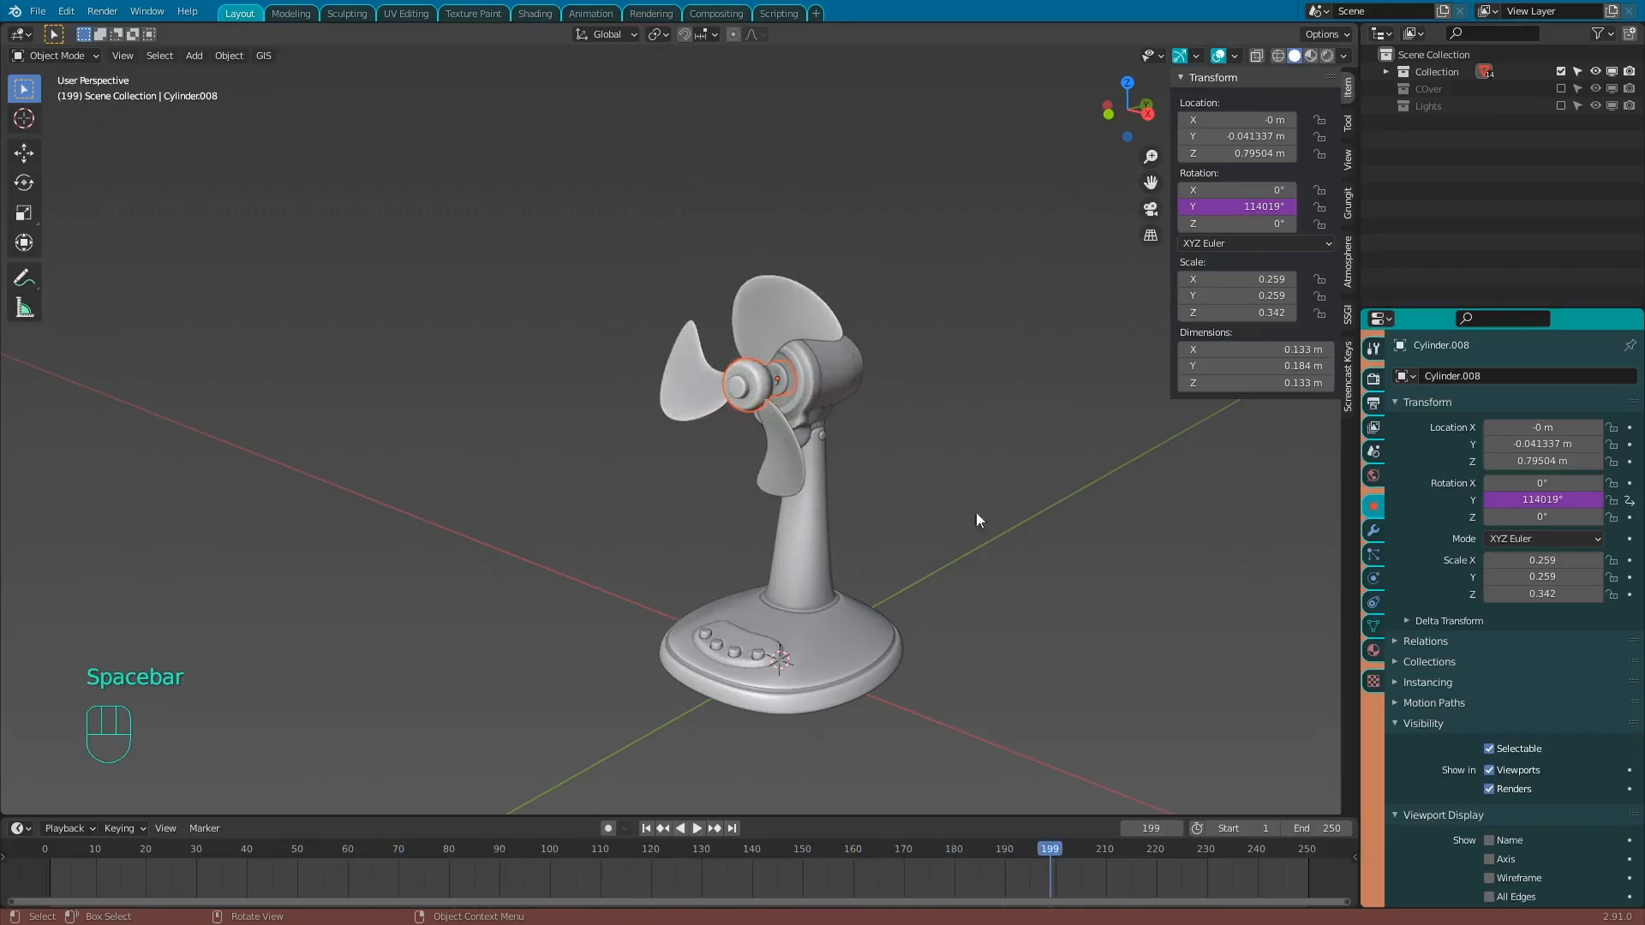
Reverse the spin by changing the Y rotation expression to frame*-10, and play the animation.
{"action": "left_click", "coordinate": [1242, 207]}
{"action": "left_click", "coordinate": [1215, 207]}
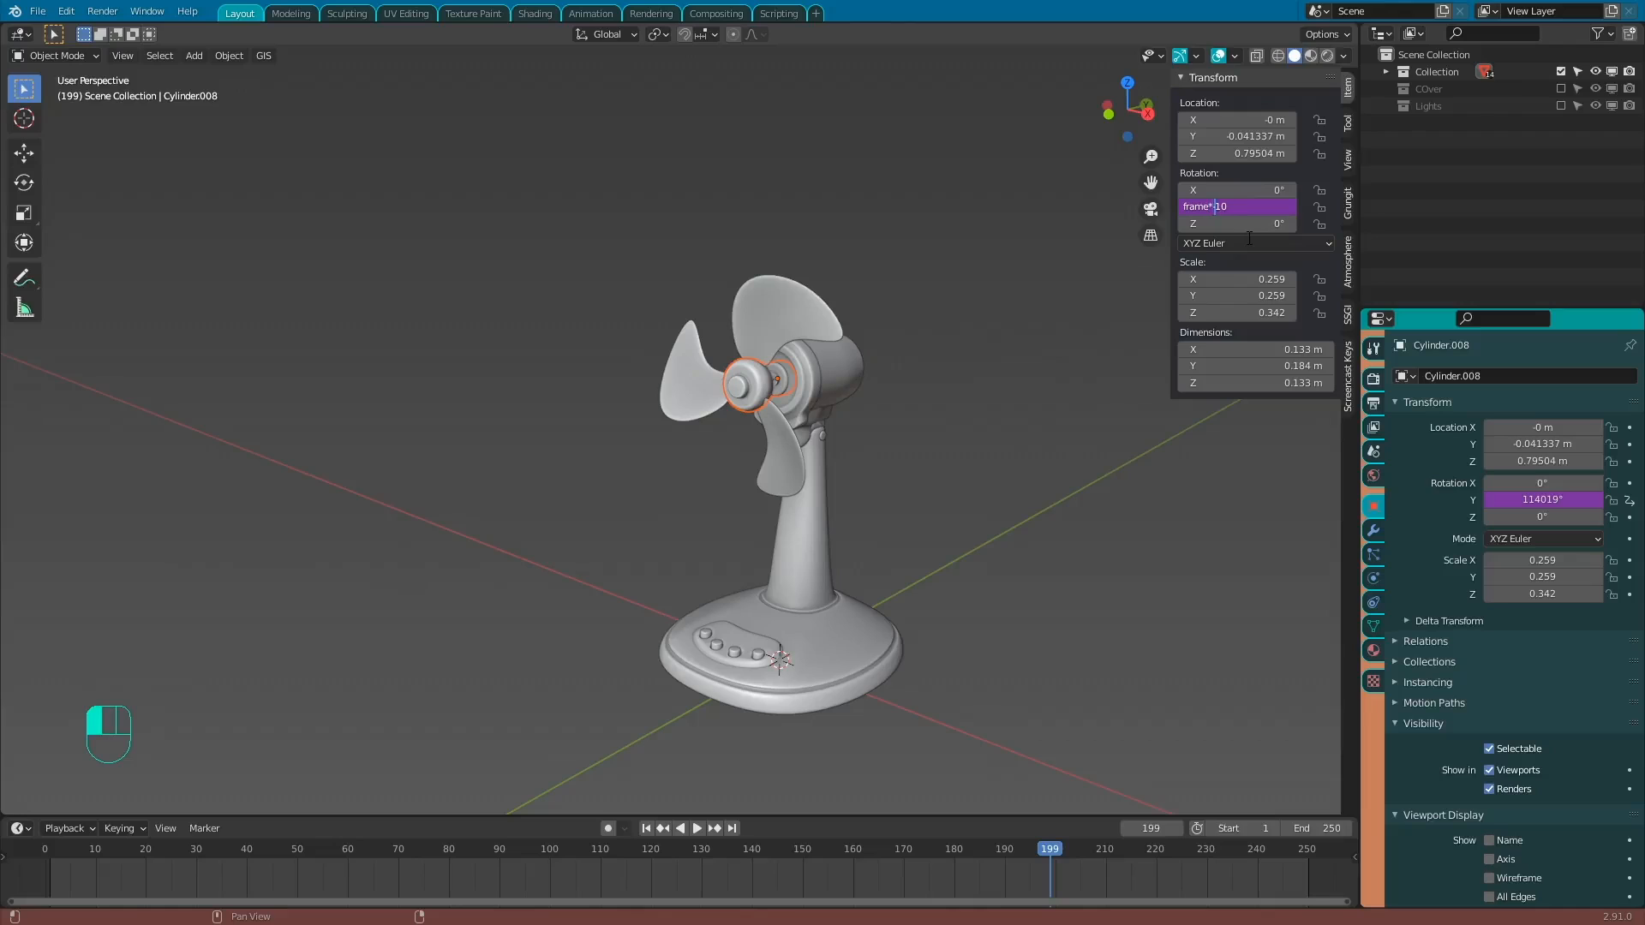
{"action": "key", "text": "Return"}
{"action": "key", "text": "space"}
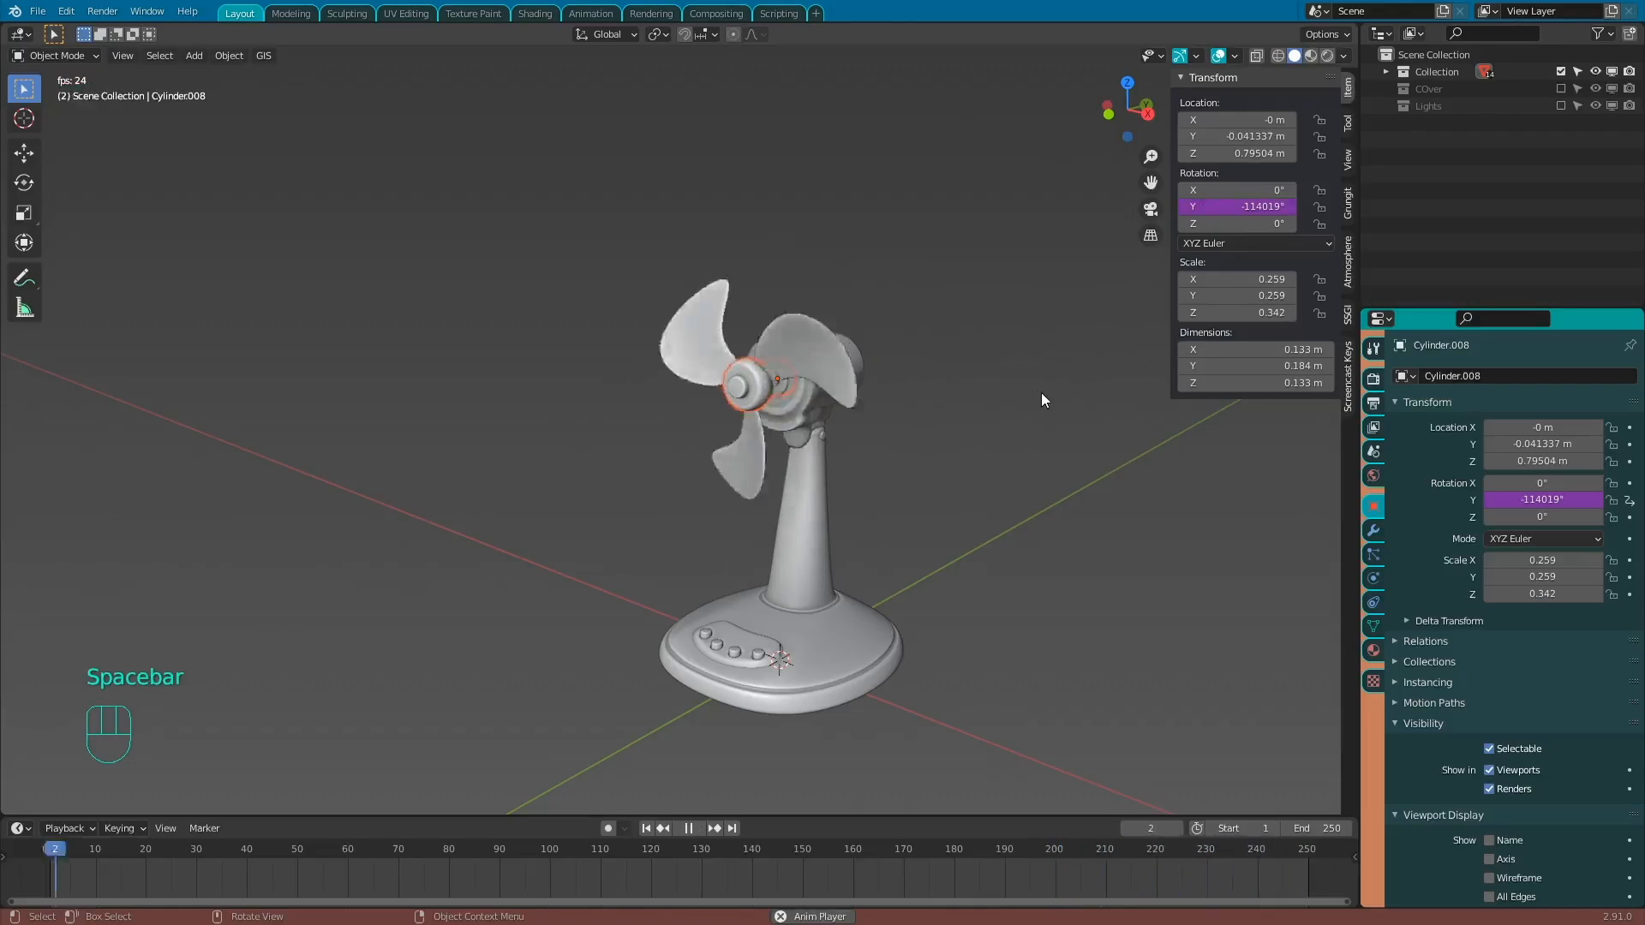
Set the hub's Y rotation driver expression to frame*-20.
{"action": "double_click", "coordinate": [1229, 206]}
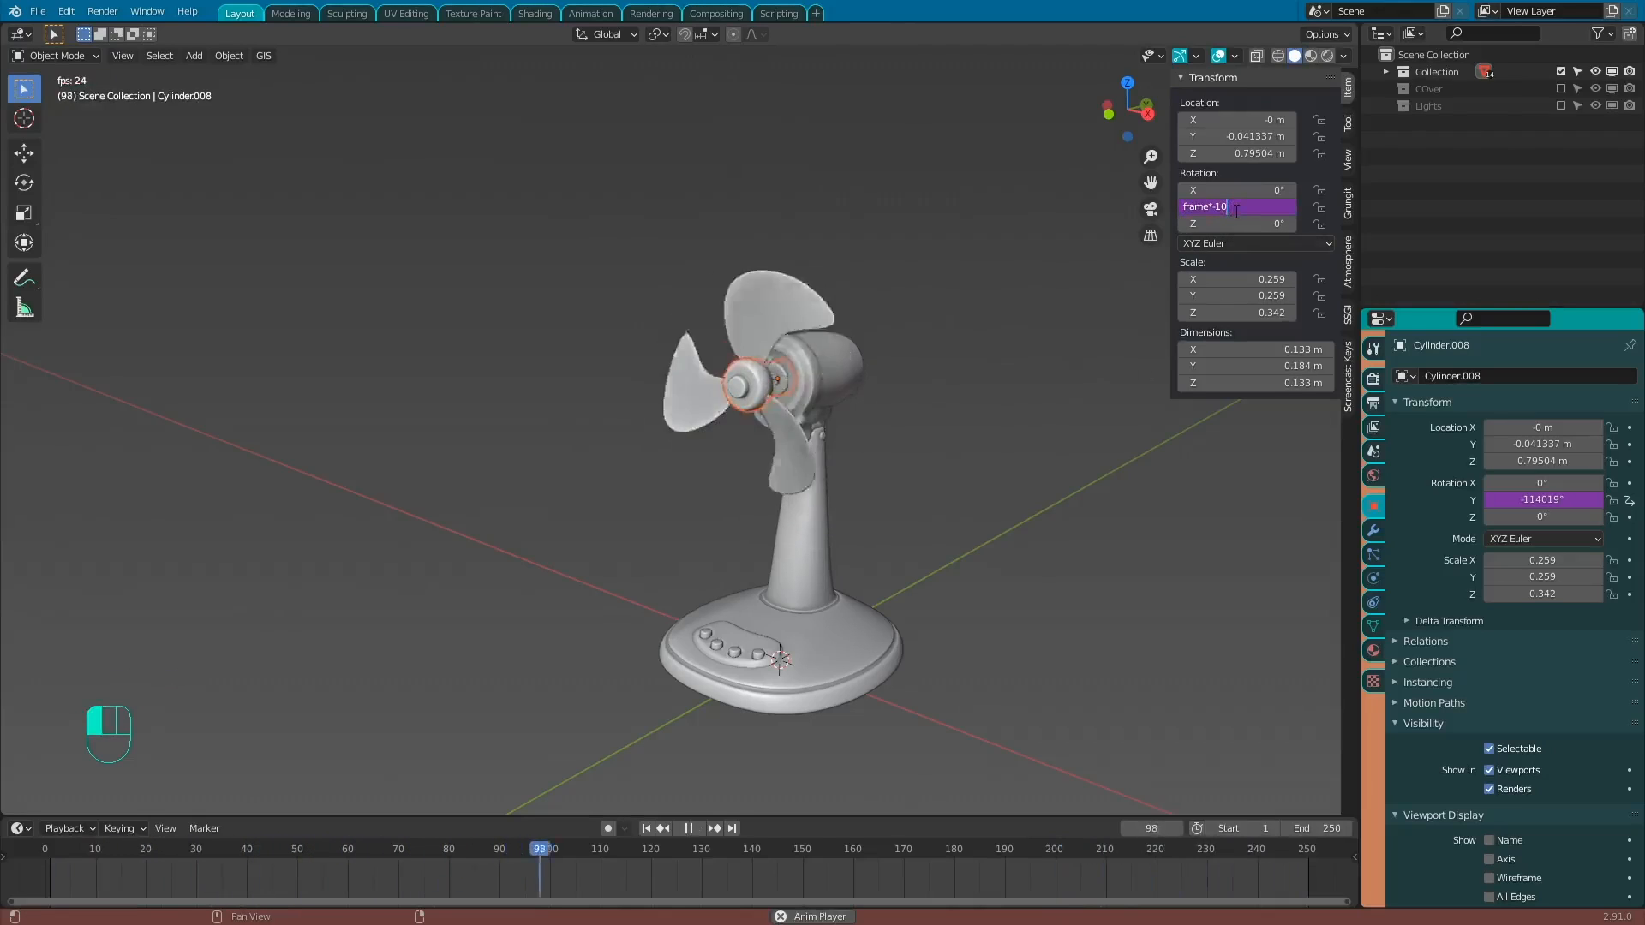
{"action": "key", "text": "BackSpace"}
{"action": "key", "text": "BackSpace"}
{"action": "key", "text": "BackSpace"}
{"action": "type", "text": "-20"}
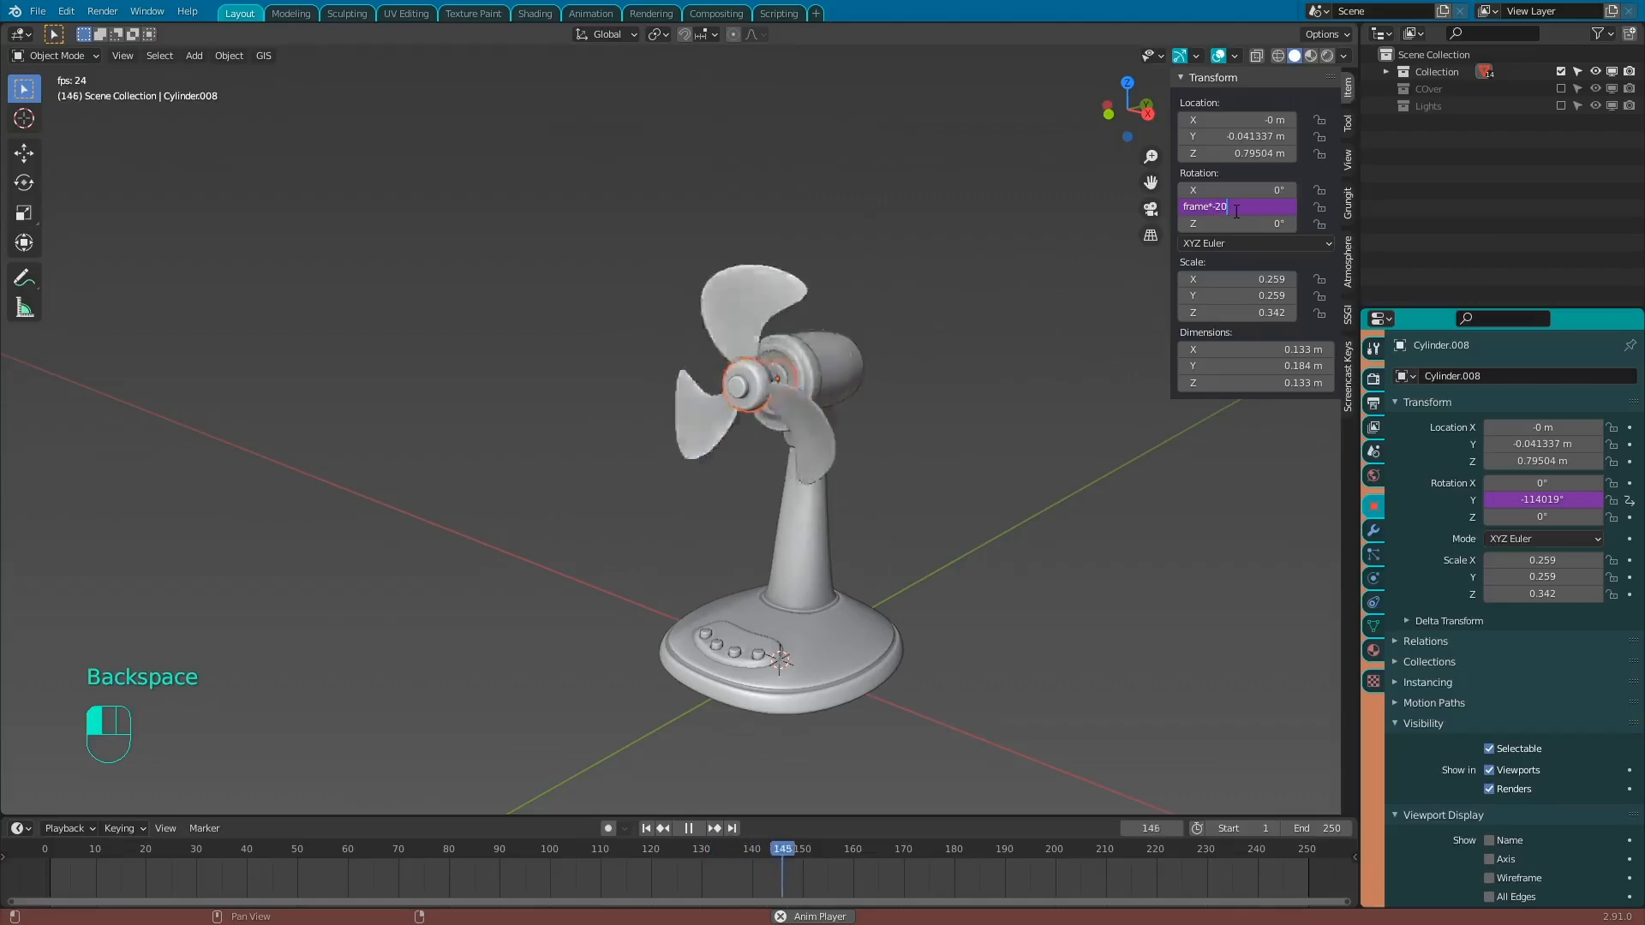
{"action": "key", "text": "Return"}
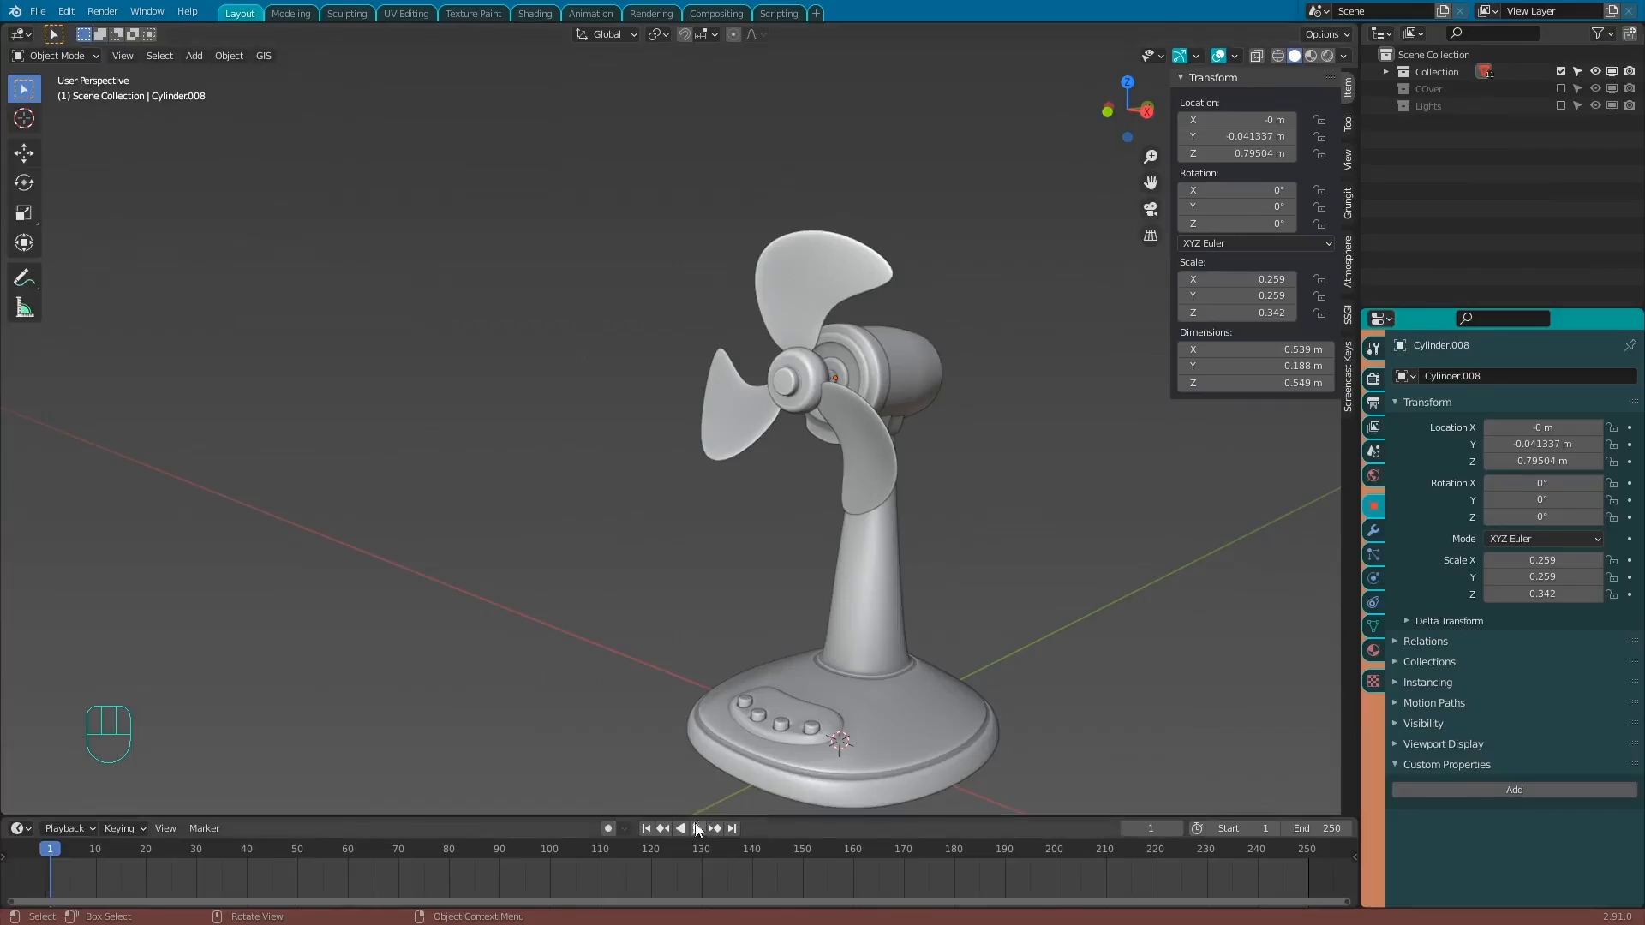
Play the fan animation briefly, stop it and return to the first frame.
{"action": "left_click", "coordinate": [689, 829]}
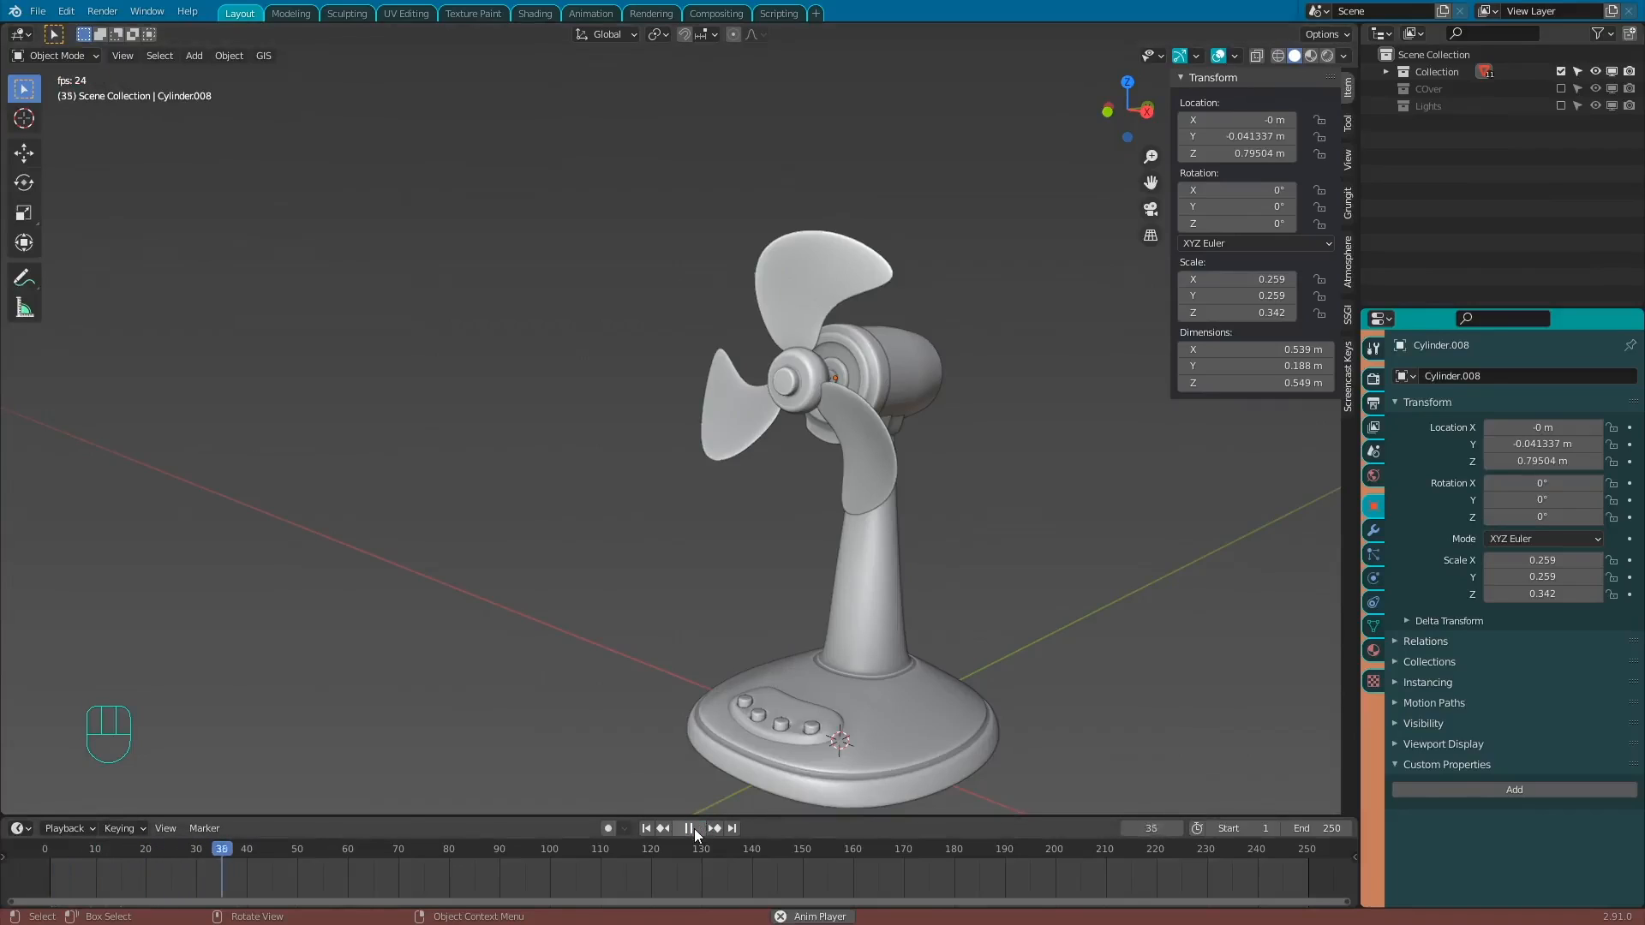
{"action": "left_click", "coordinate": [687, 828]}
{"action": "left_click", "coordinate": [647, 828]}
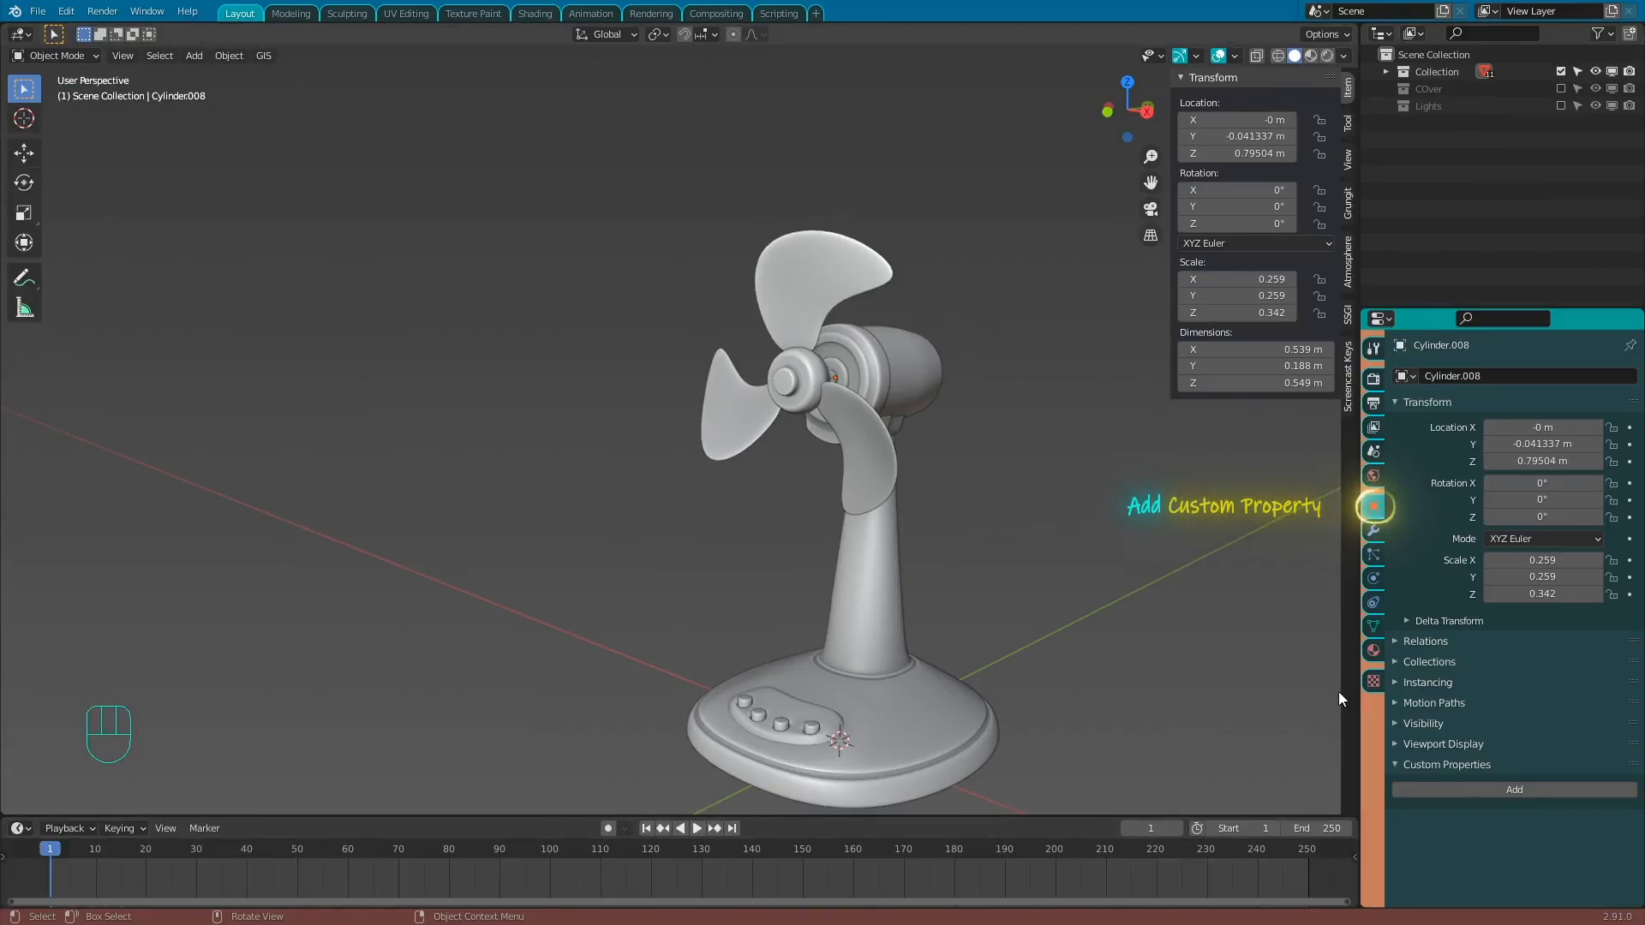
Add a custom property to the fan blade object and name it speed.
{"action": "left_click", "coordinate": [1468, 789]}
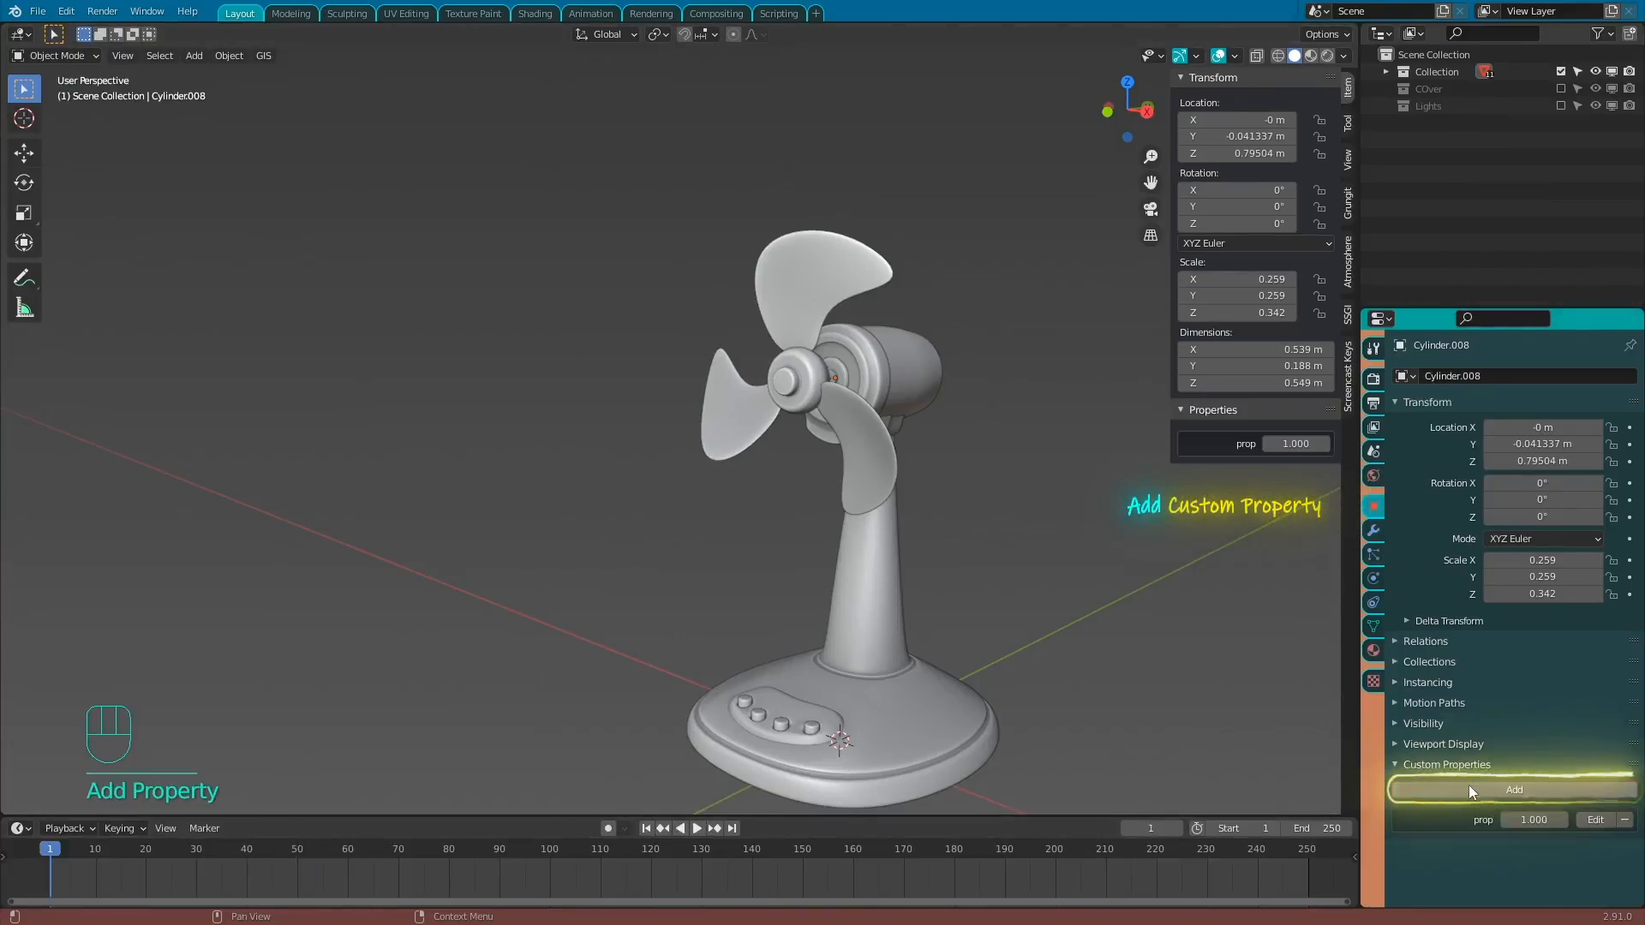
{"action": "left_click", "coordinate": [1592, 817]}
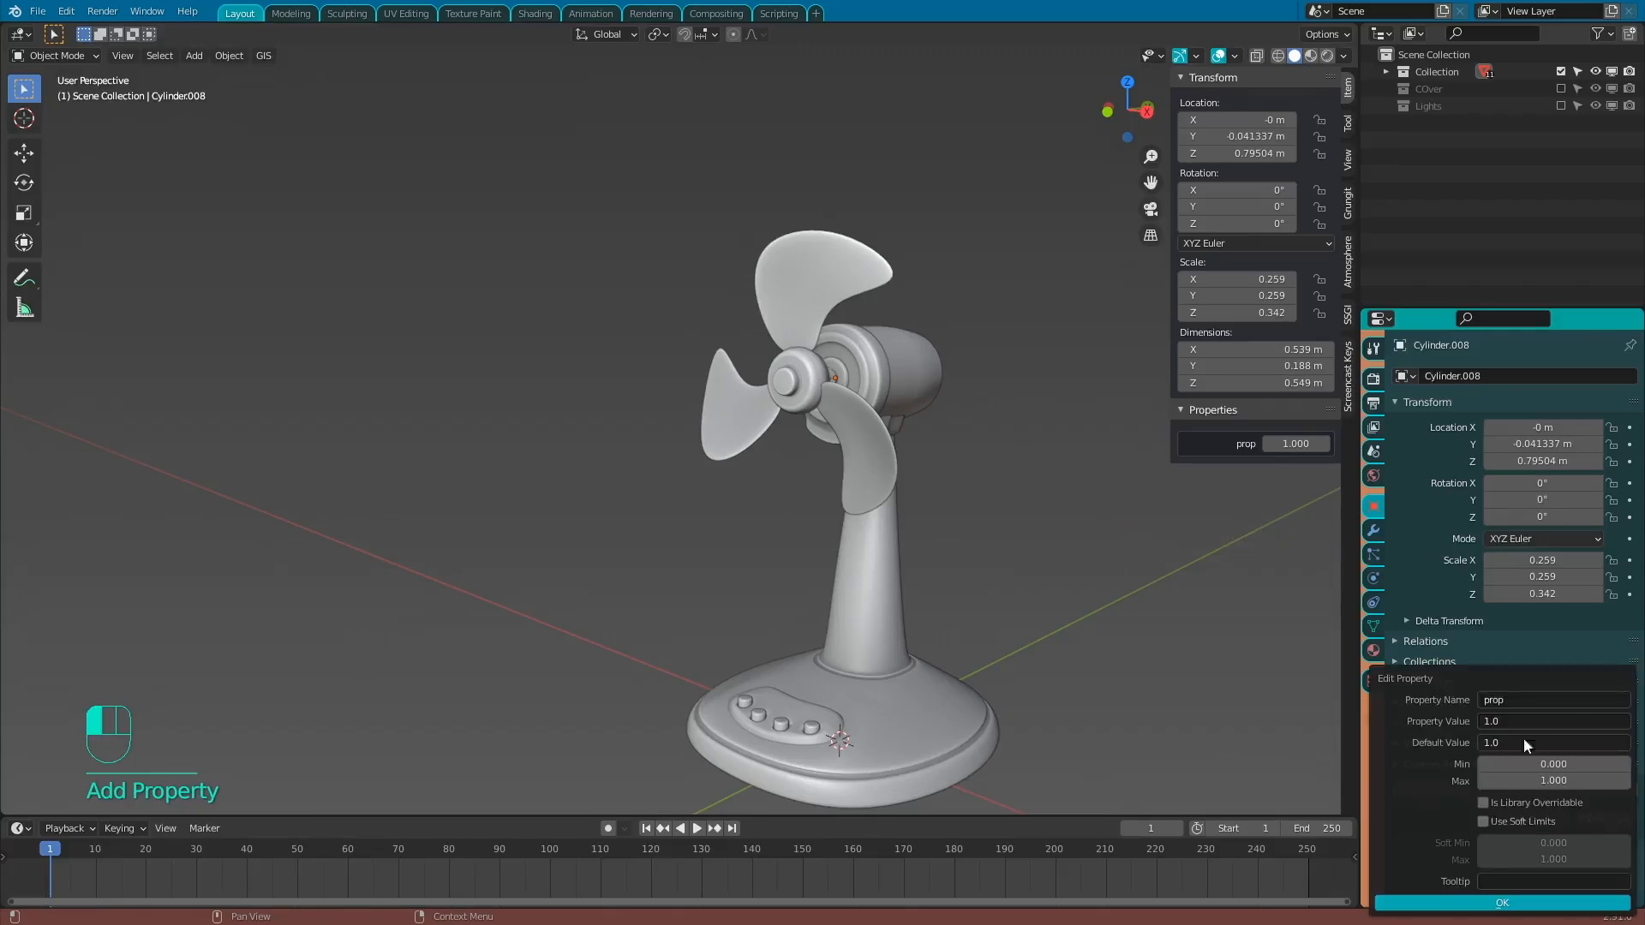
{"action": "left_click", "coordinate": [1513, 700]}
{"action": "key", "text": "shift"}
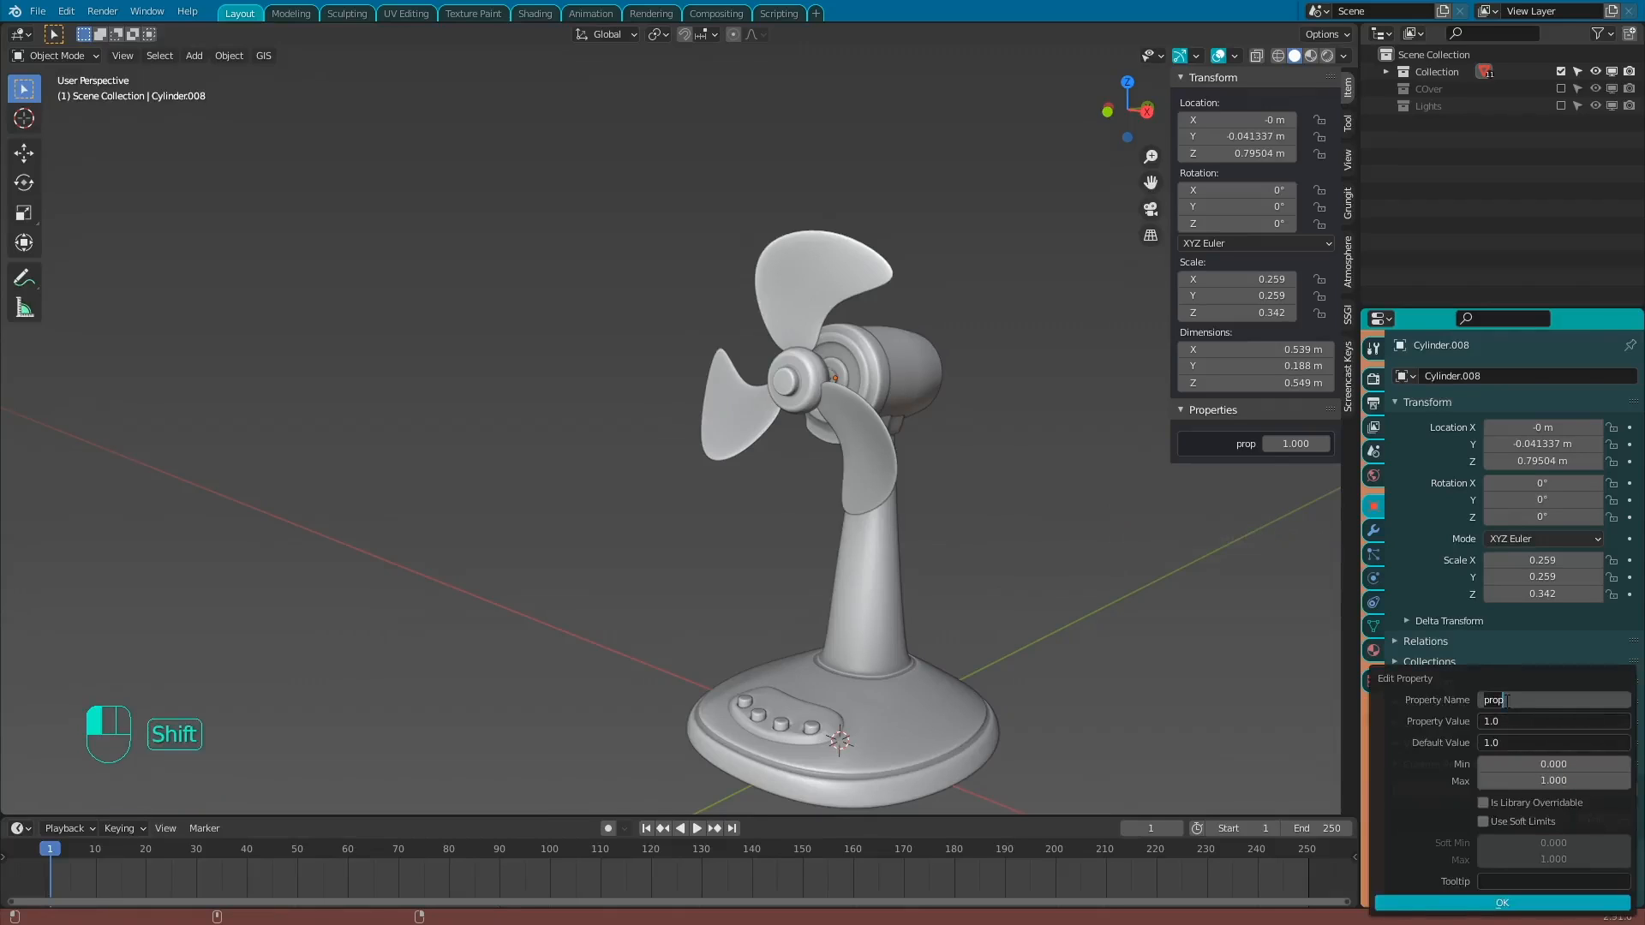
{"action": "type", "text": "spee"}
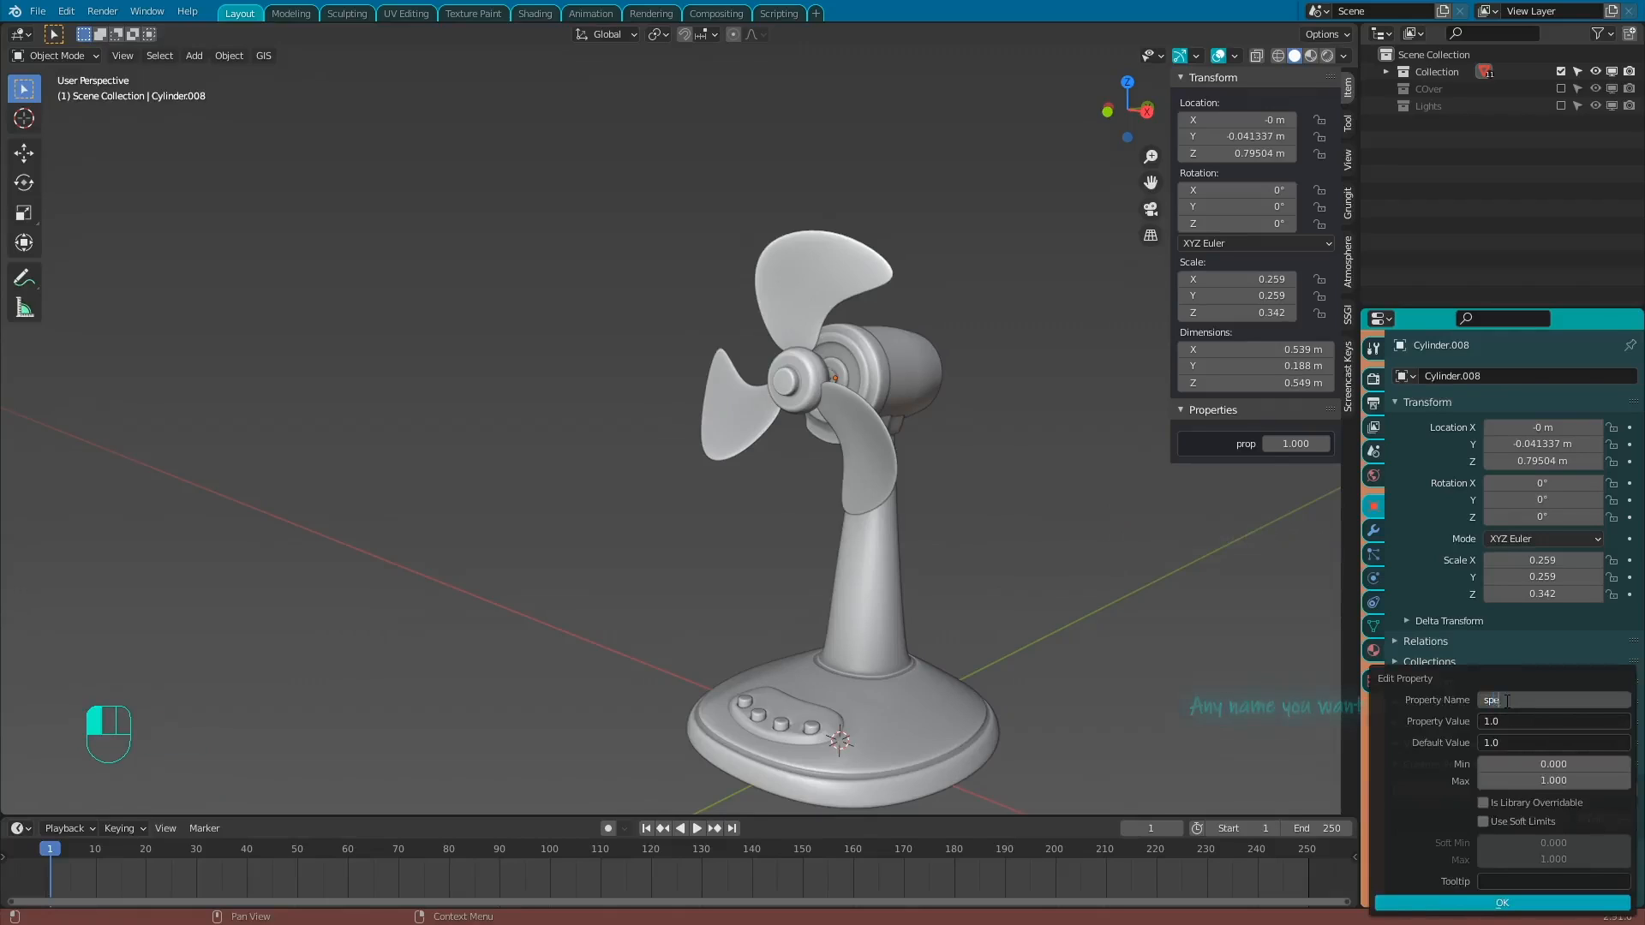
{"action": "type", "text": "d"}
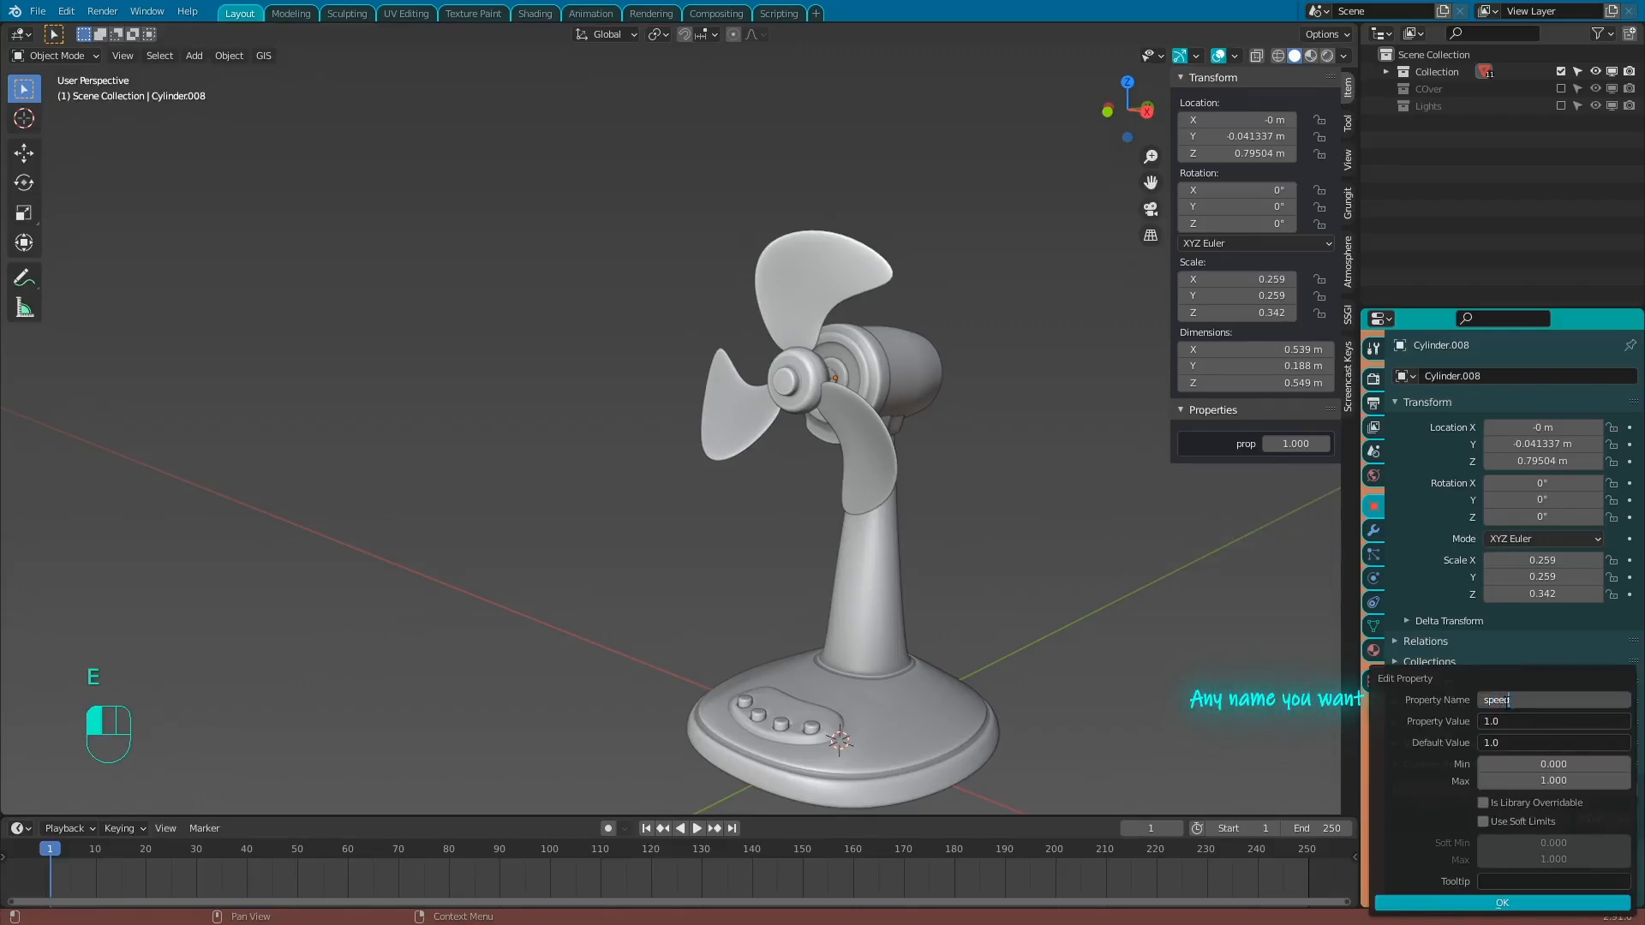
Set the speed property's maximum to 250 and its property and default values to 00, and apply the settings.
{"action": "left_click", "coordinate": [1536, 781]}
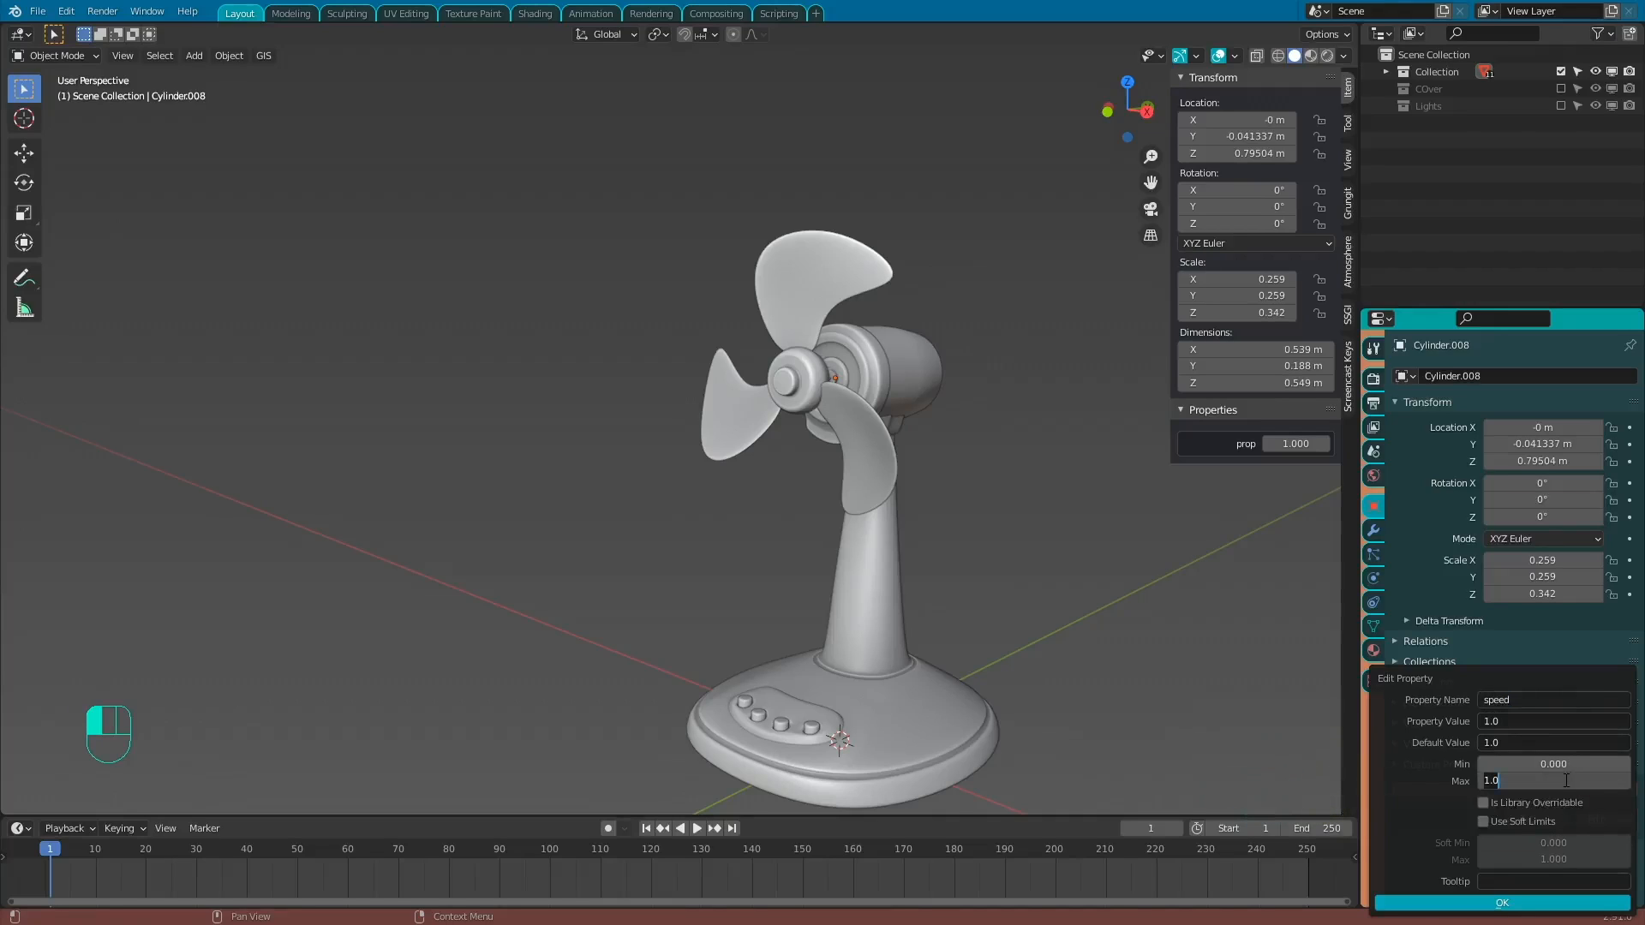
{"action": "type", "text": "250"}
{"action": "key", "text": "Return"}
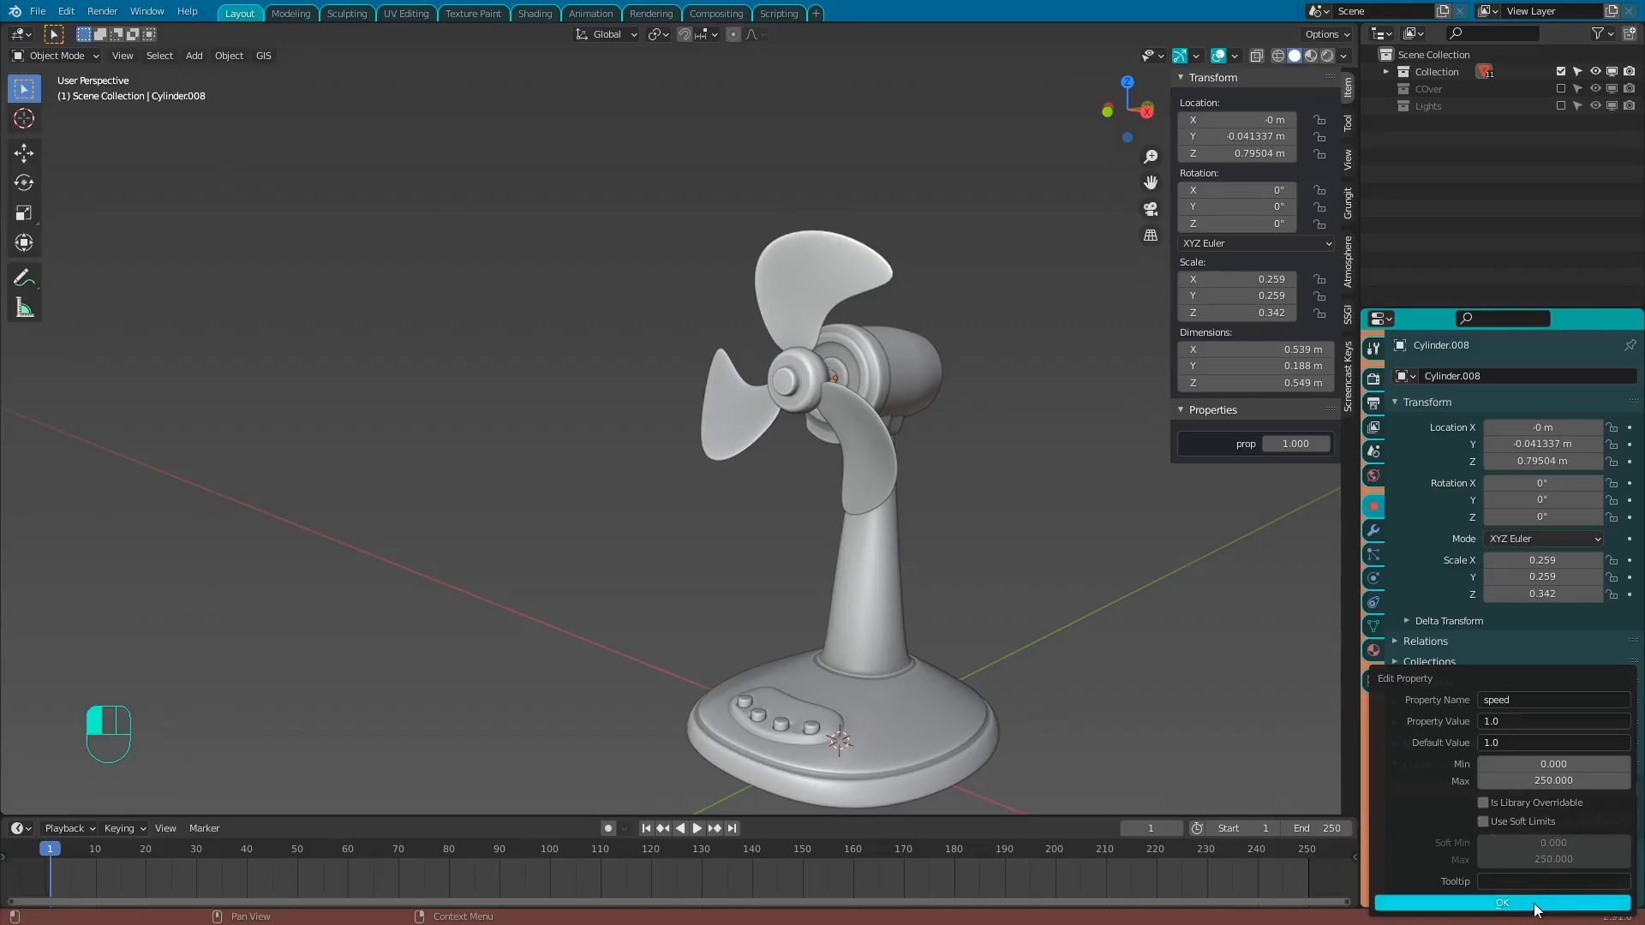
{"action": "left_click", "coordinate": [1506, 719]}
{"action": "type", "text": "00"}
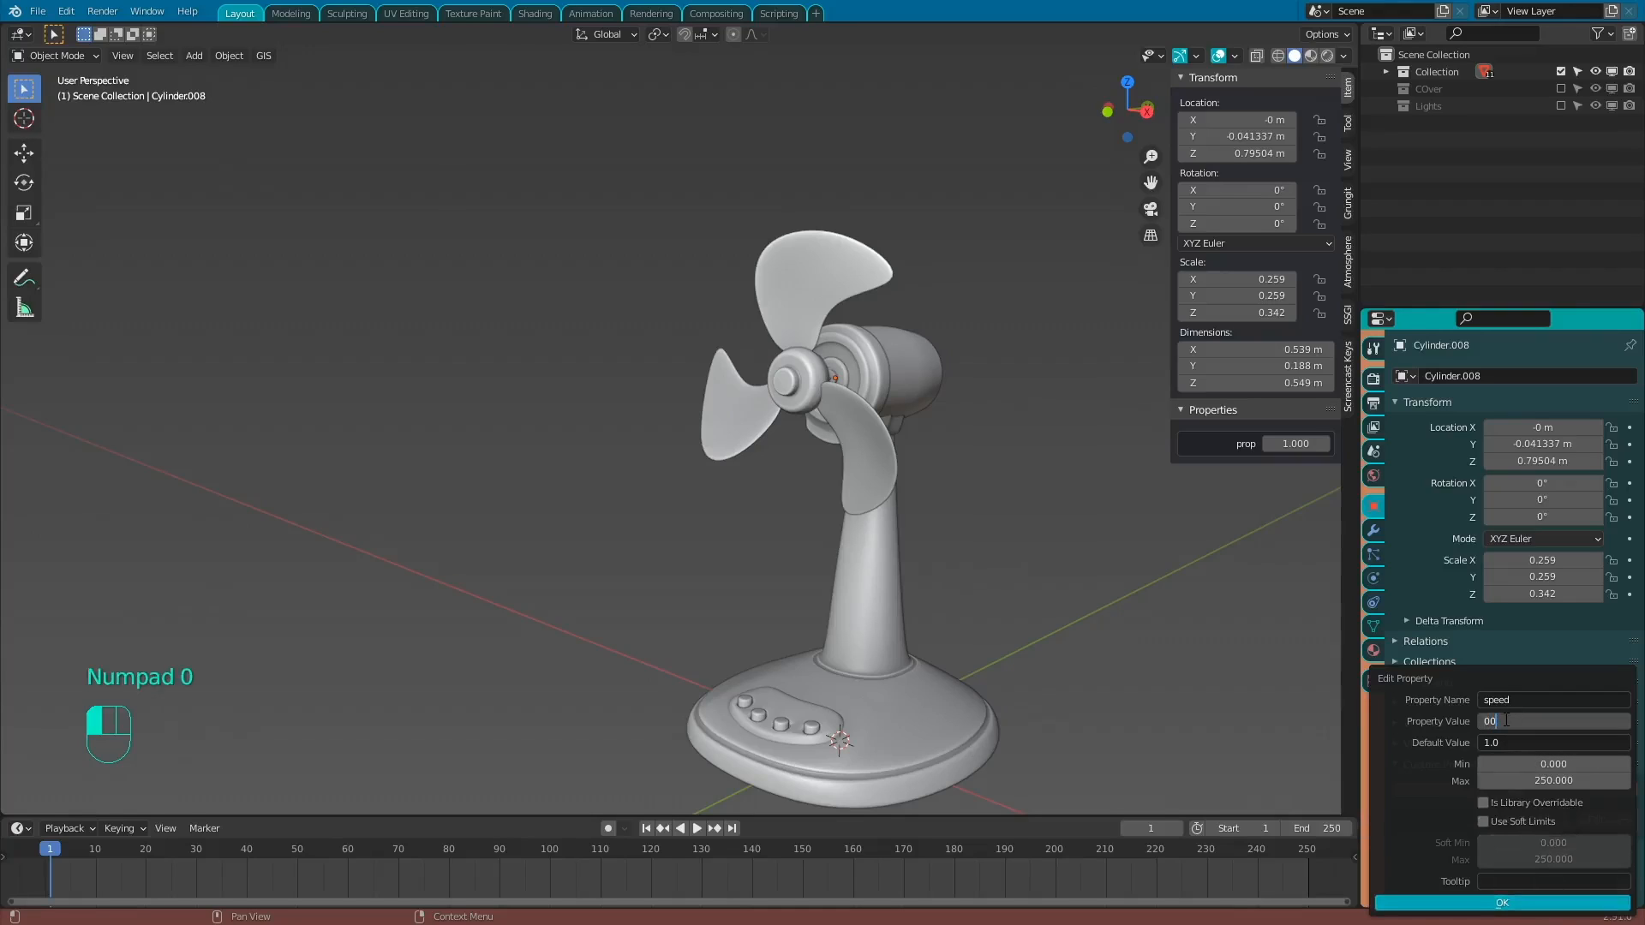
{"action": "key", "text": "Tab"}
{"action": "type", "text": "00"}
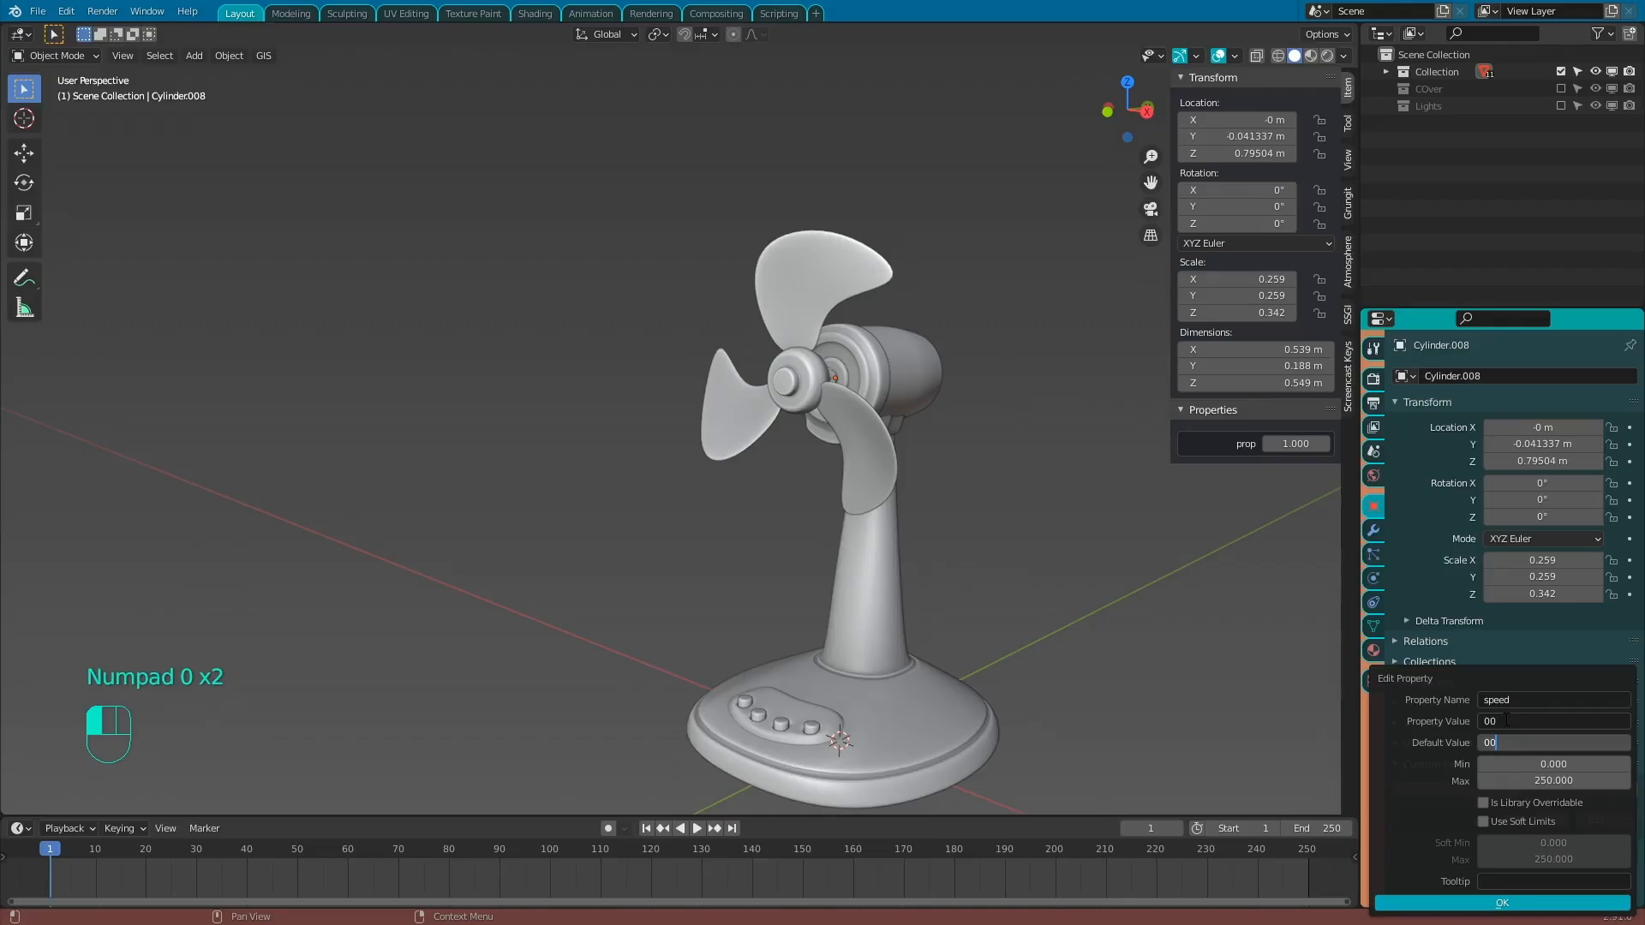
{"action": "left_click", "coordinate": [1529, 903]}
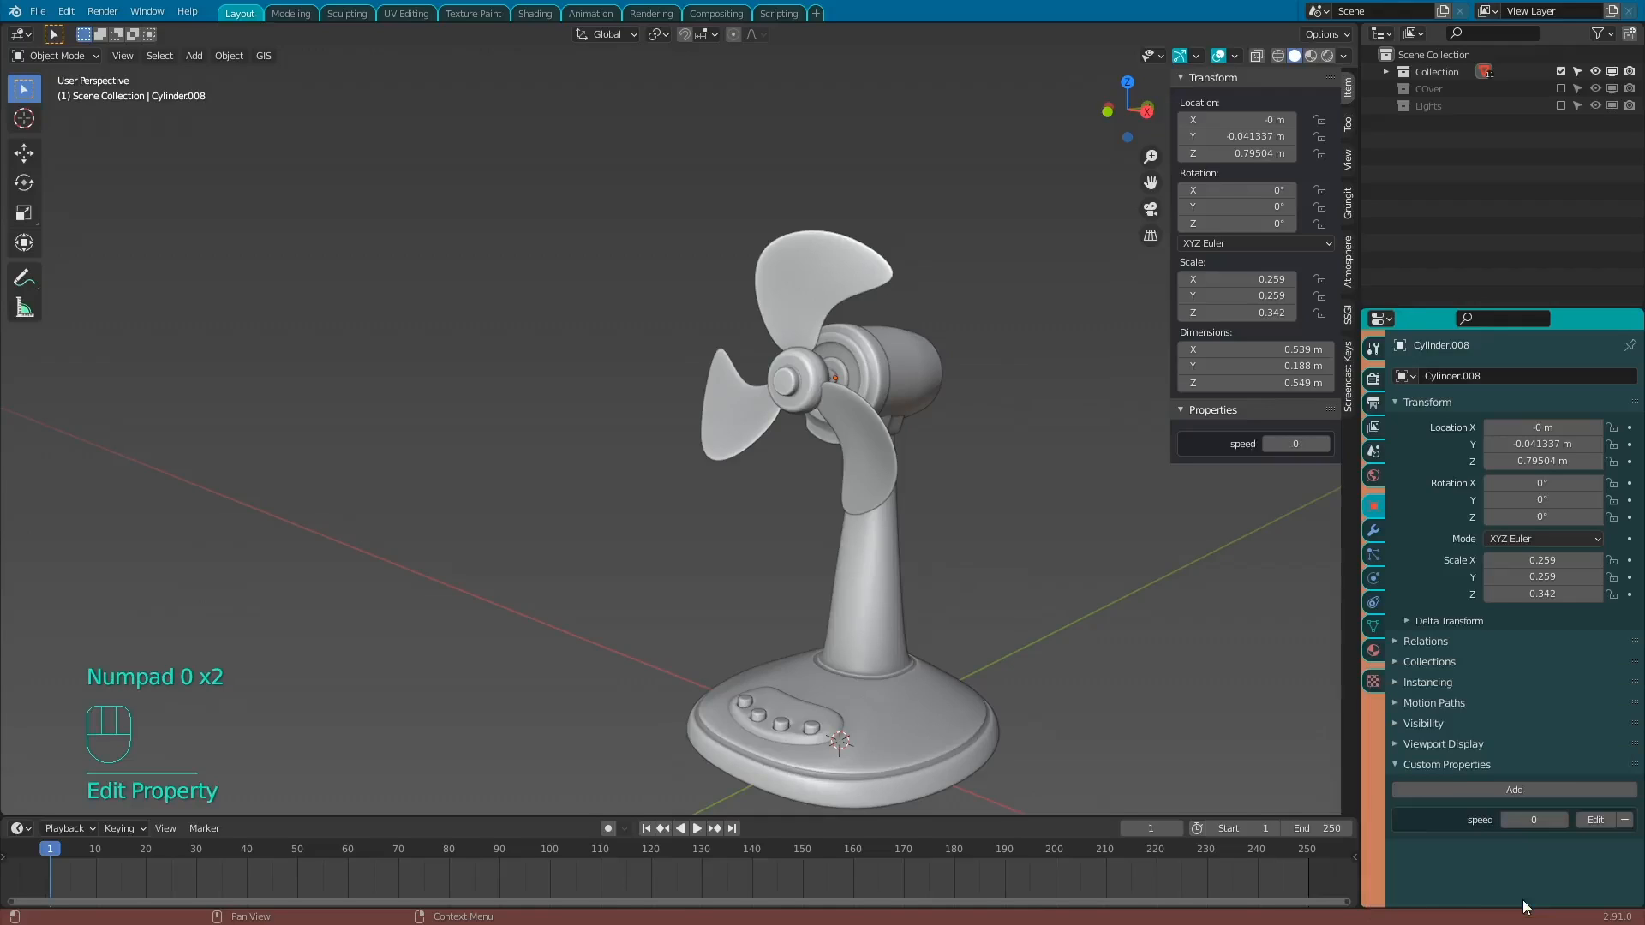
{"action": "left_click_drag", "start_coordinate": [1295, 444], "coordinate": [1343, 445]}
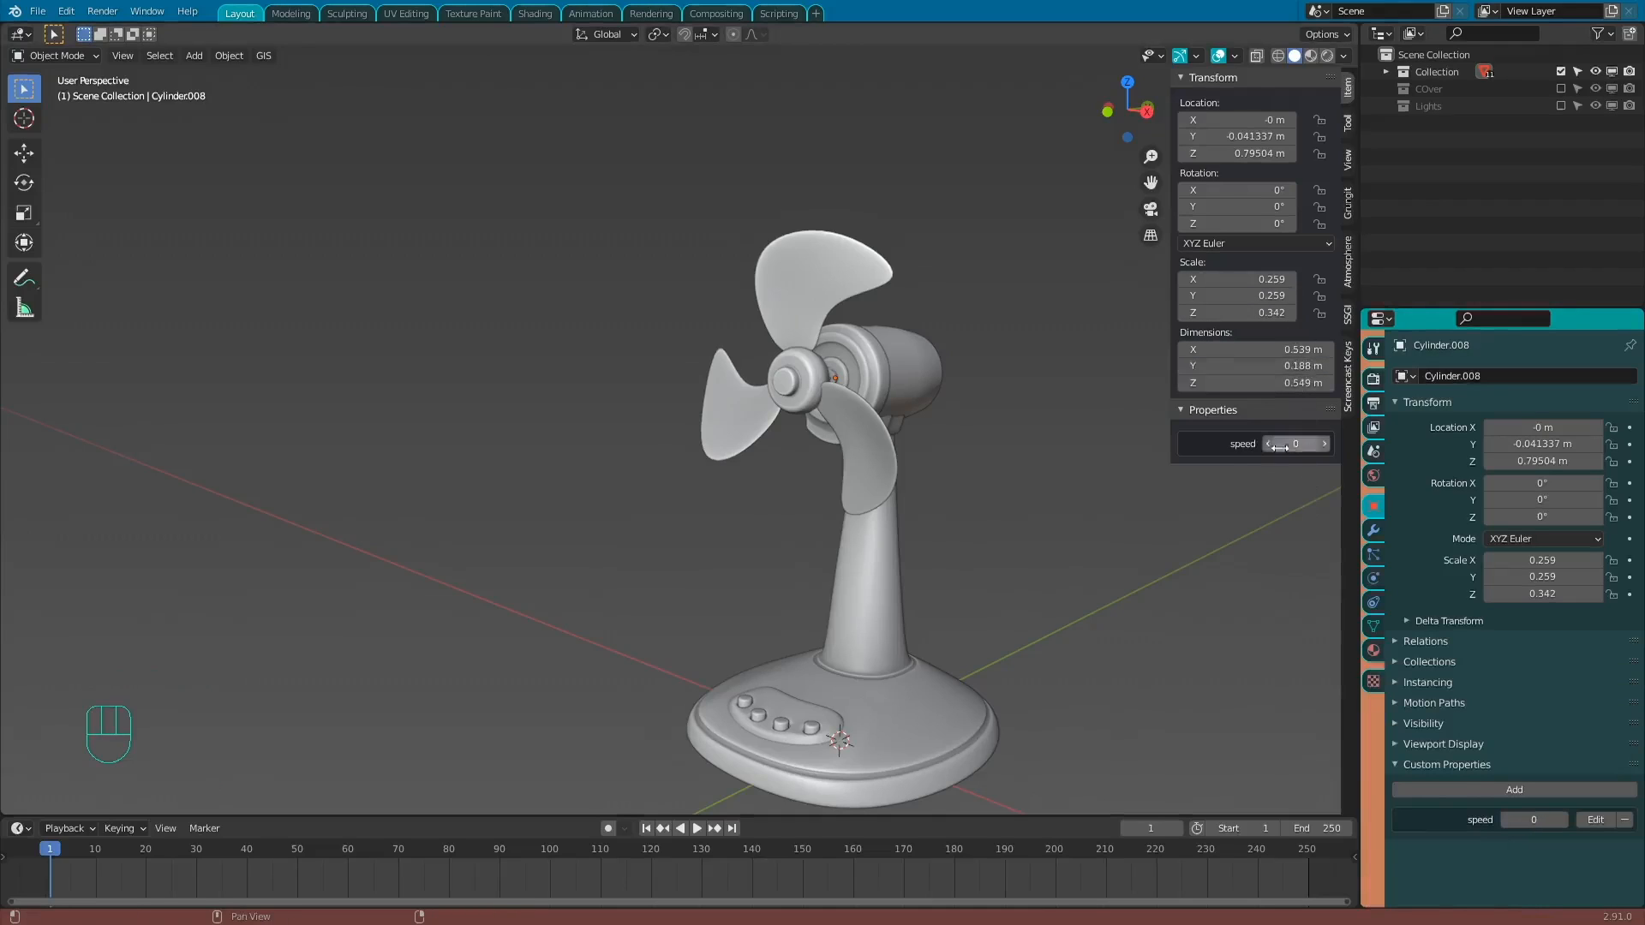
{"action": "left_click_drag", "start_coordinate": [1241, 443], "coordinate": [1262, 451]}
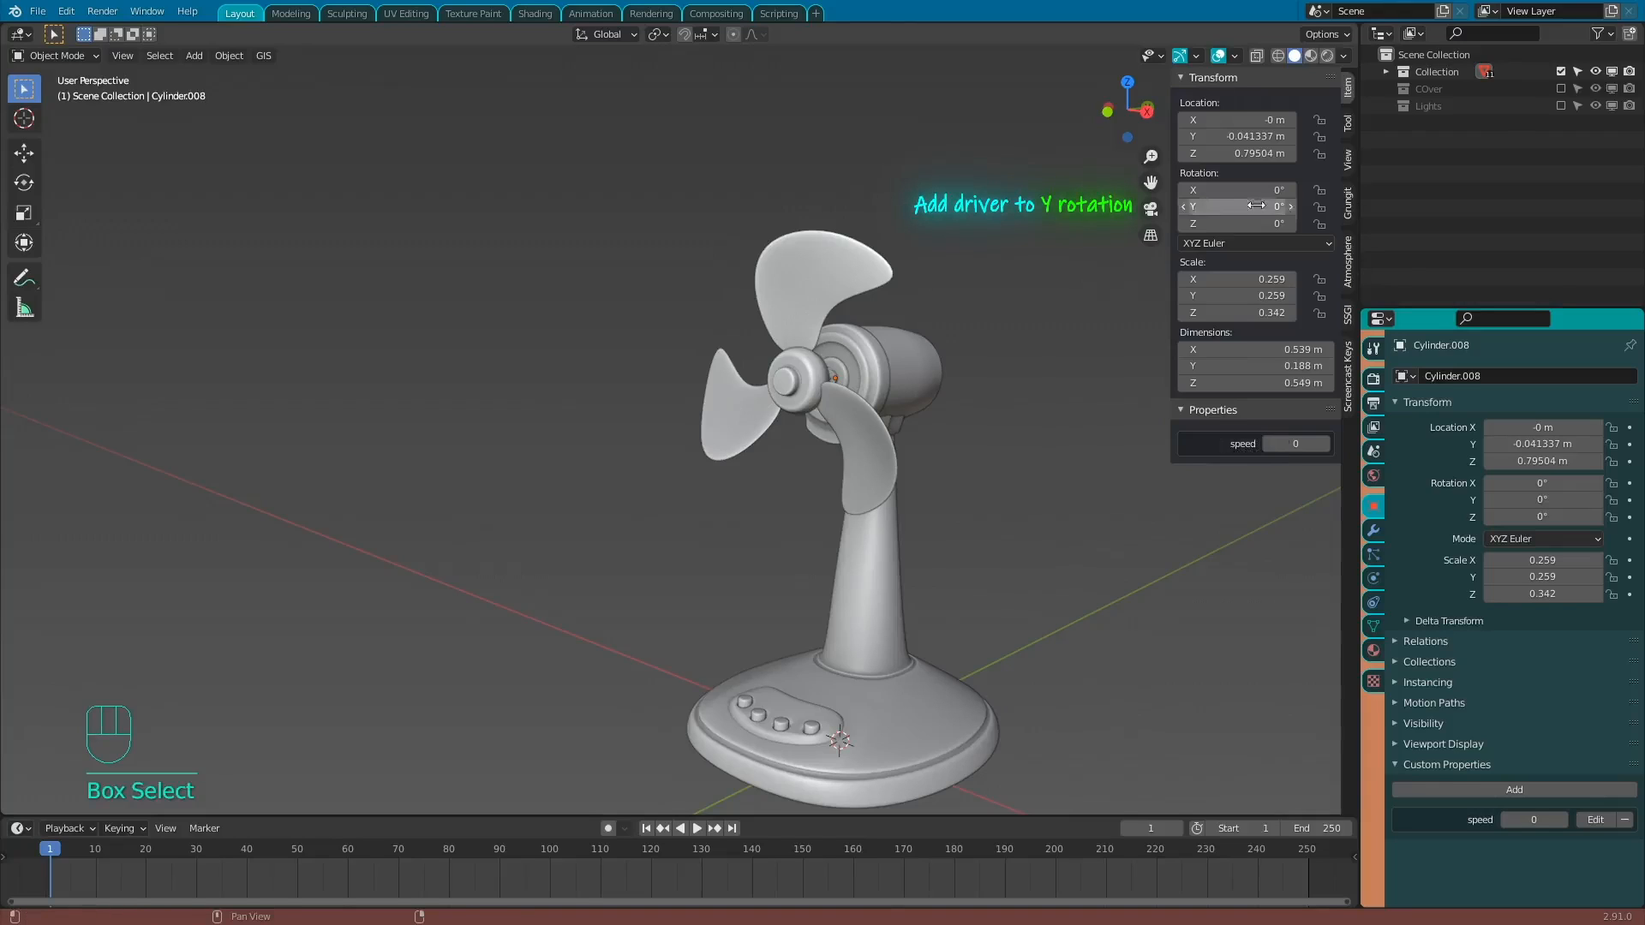
Select the fan blades, test their turning about the Y axis, and add a driver to the Y rotation.
{"action": "left_click", "coordinate": [847, 302]}
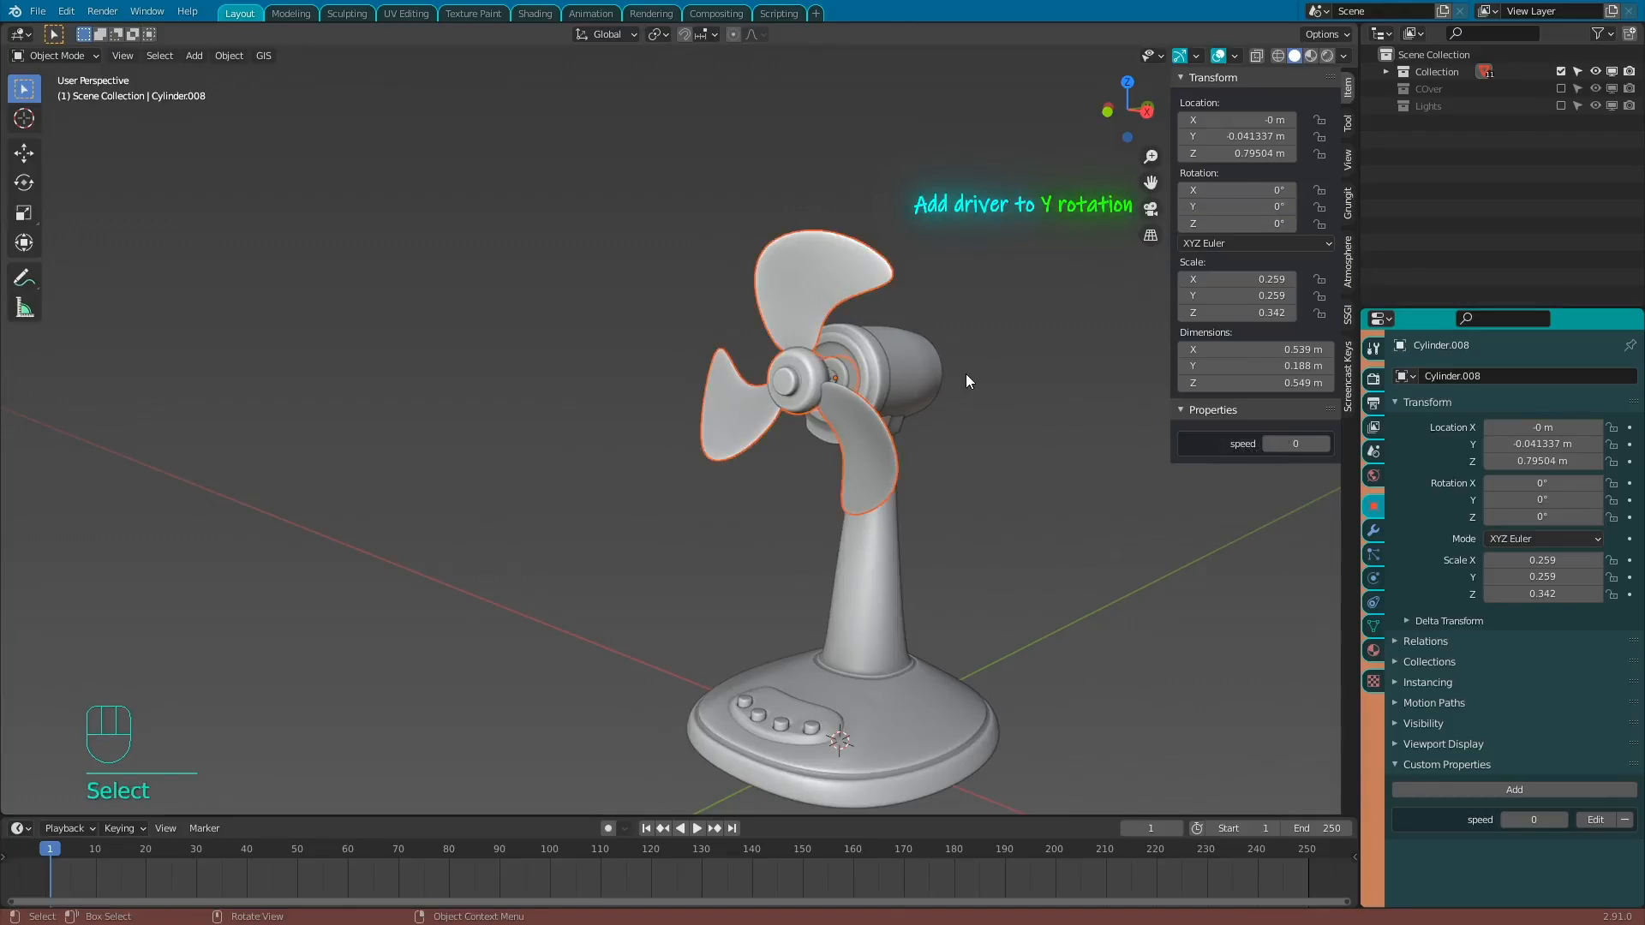
{"action": "left_click_drag", "start_coordinate": [1242, 206], "coordinate": [1292, 207]}
{"action": "right_click", "coordinate": [1236, 207]}
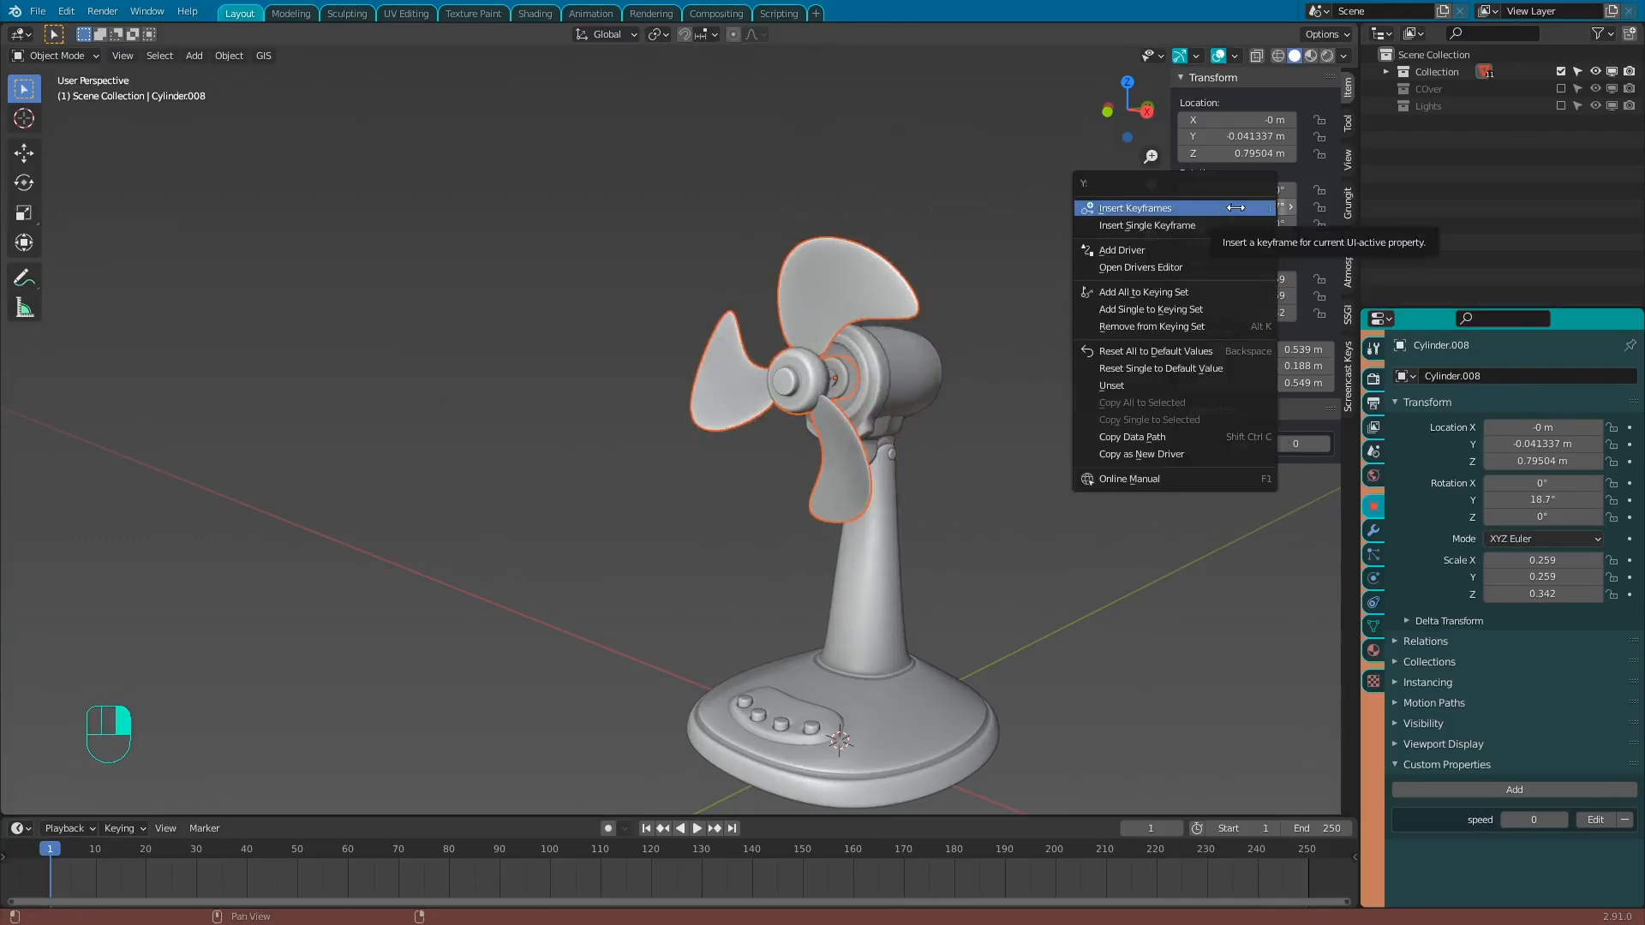
{"action": "left_click", "coordinate": [1190, 250]}
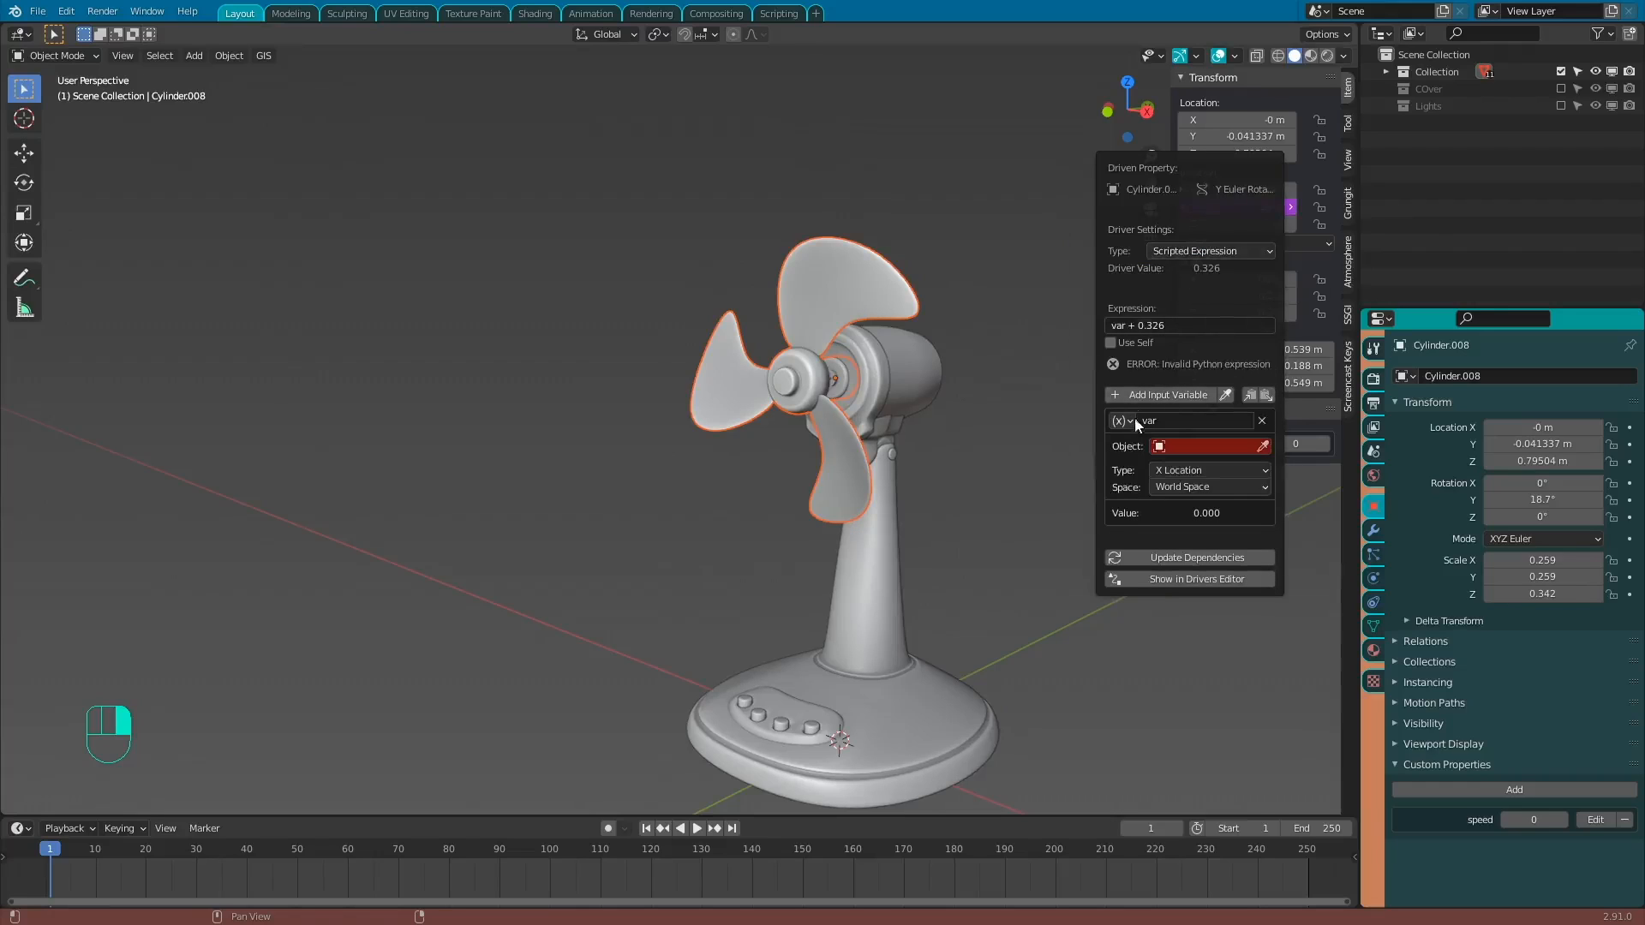
Change the driver's input variable to a Single Property and rename it fps.
{"action": "left_click", "coordinate": [1134, 420]}
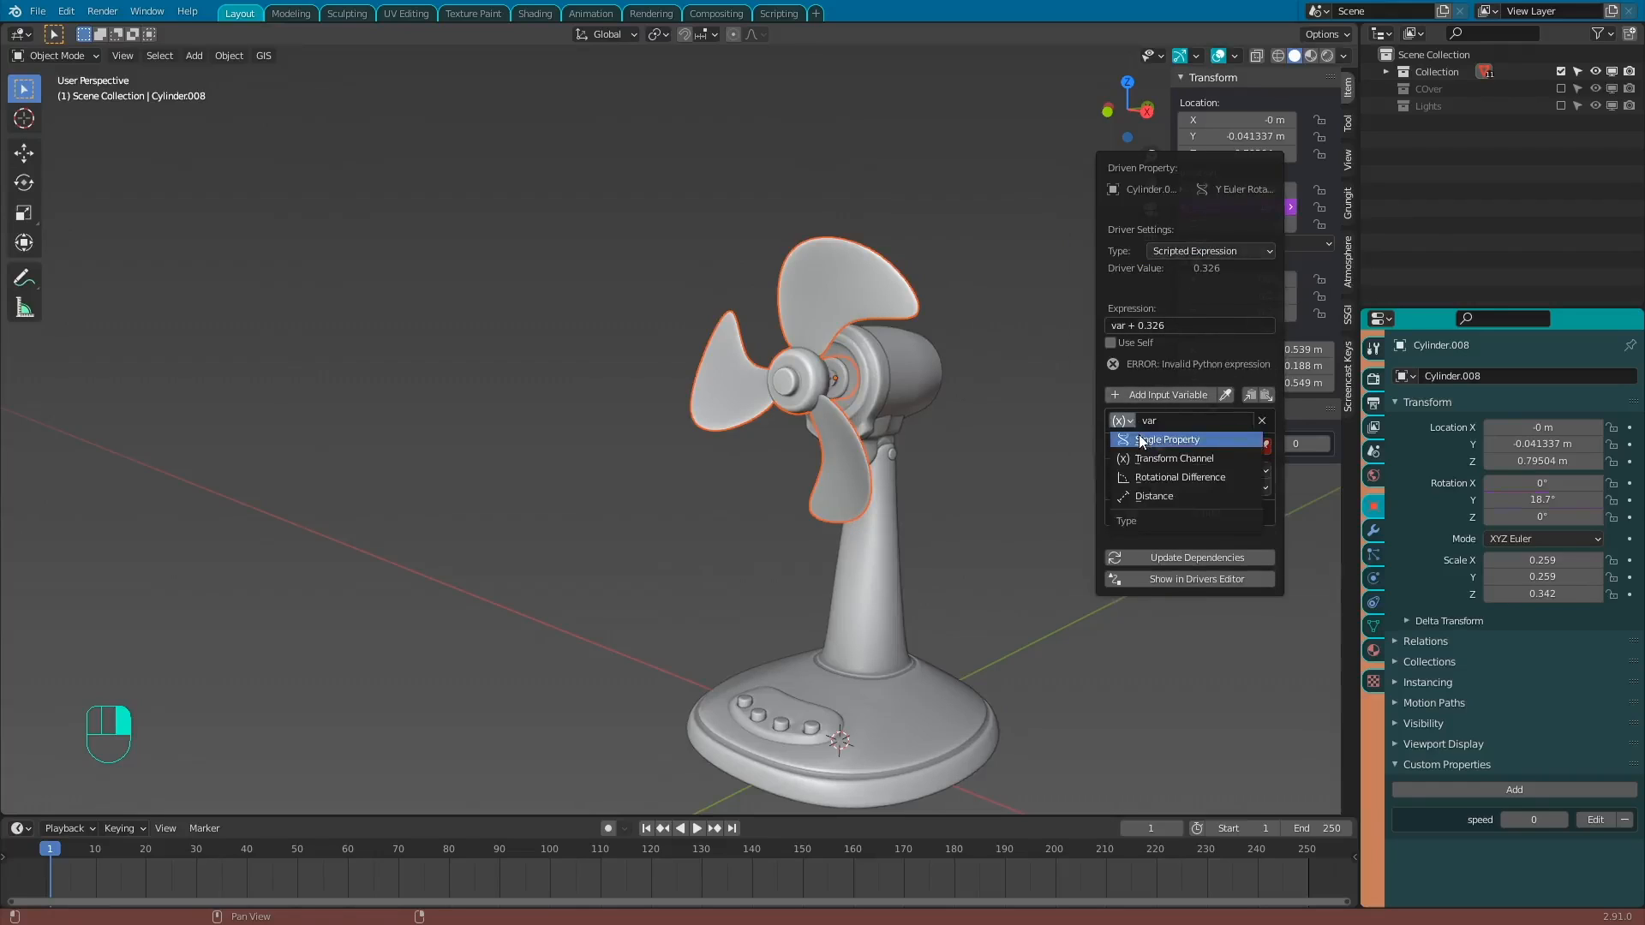
{"action": "left_click", "coordinate": [1139, 436]}
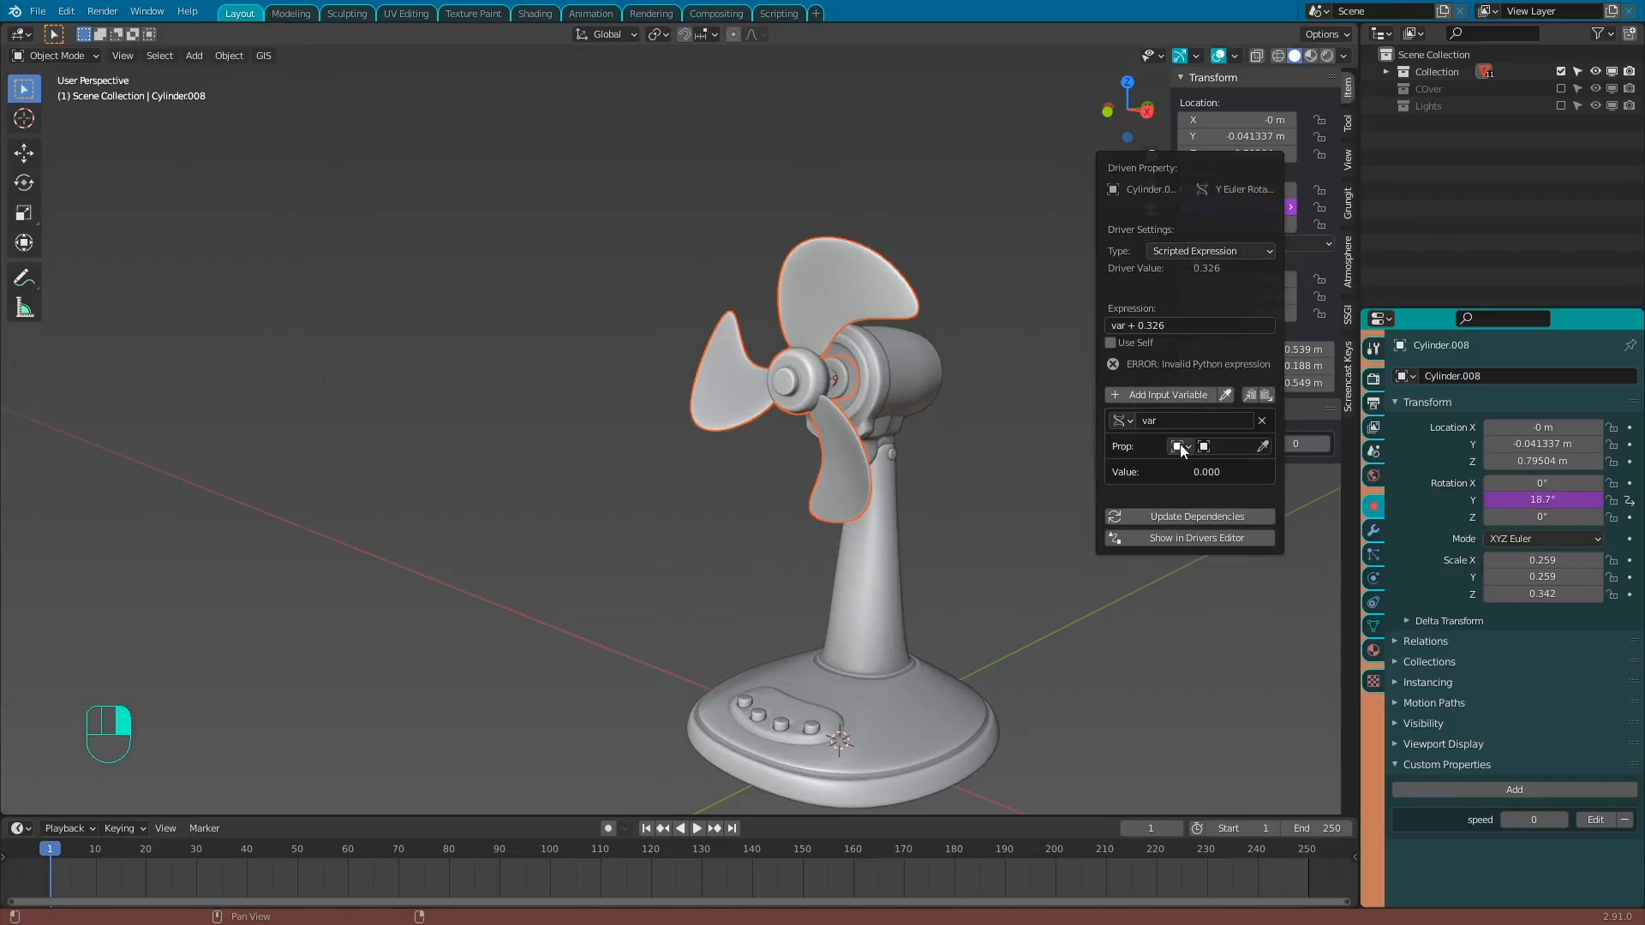
{"action": "left_click", "coordinate": [1175, 422]}
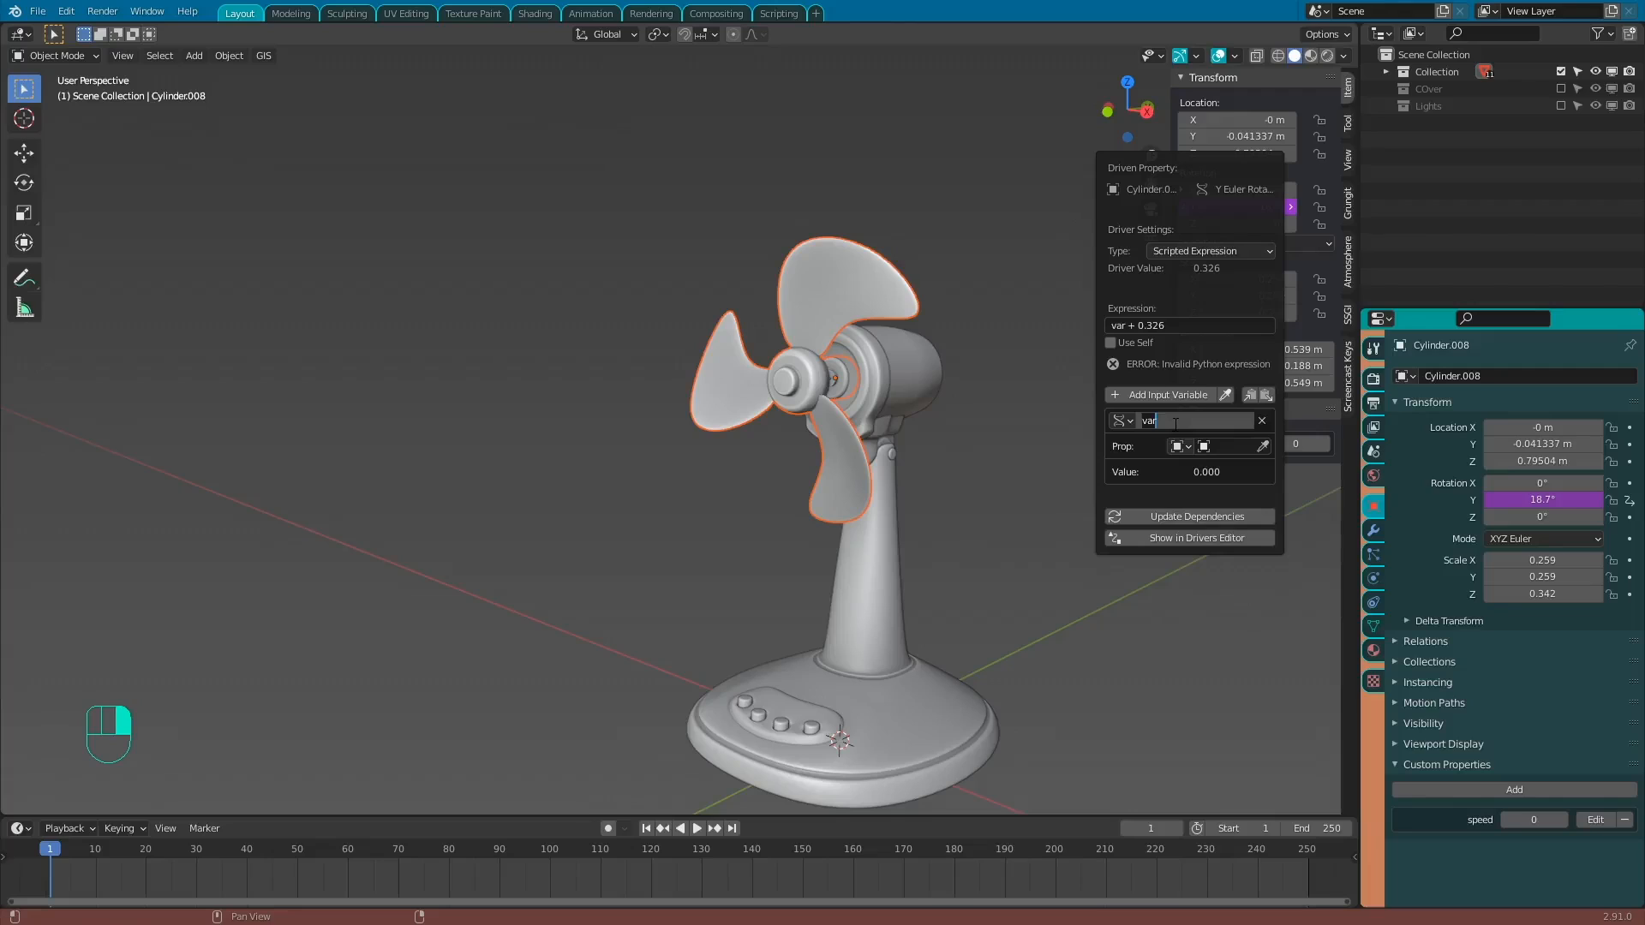
{"action": "type", "text": "fps"}
{"action": "key", "text": "Return"}
Set the fps variable's property source to the Scene type and choose the scene named Scene.
{"action": "left_click", "coordinate": [1180, 446]}
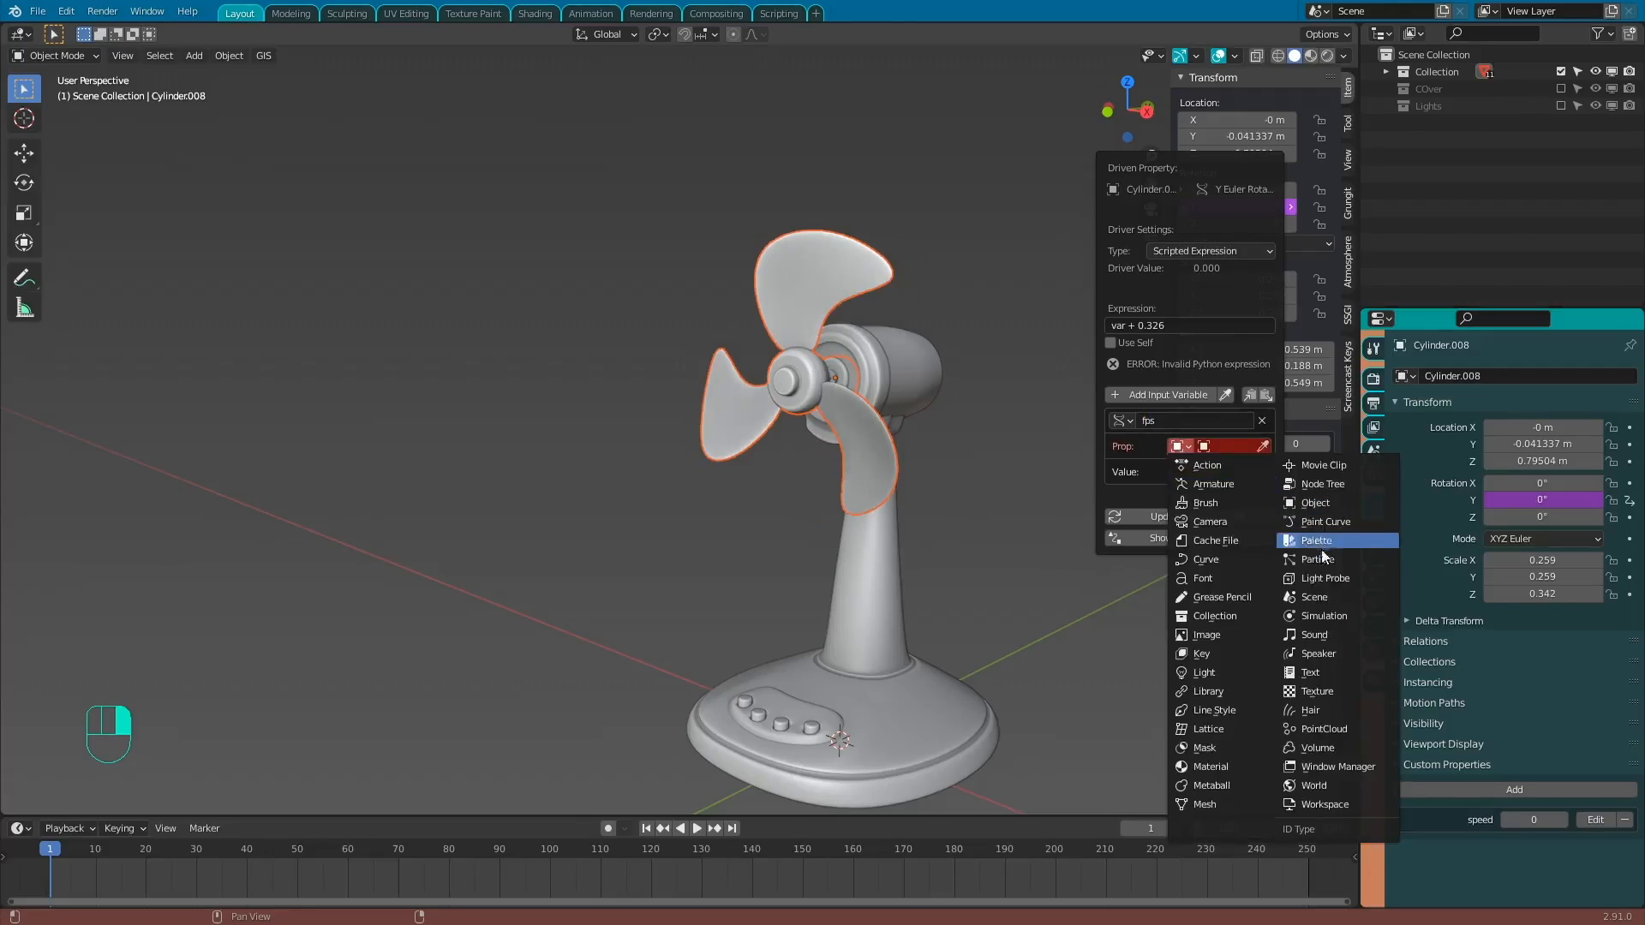
{"action": "left_click", "coordinate": [1318, 595]}
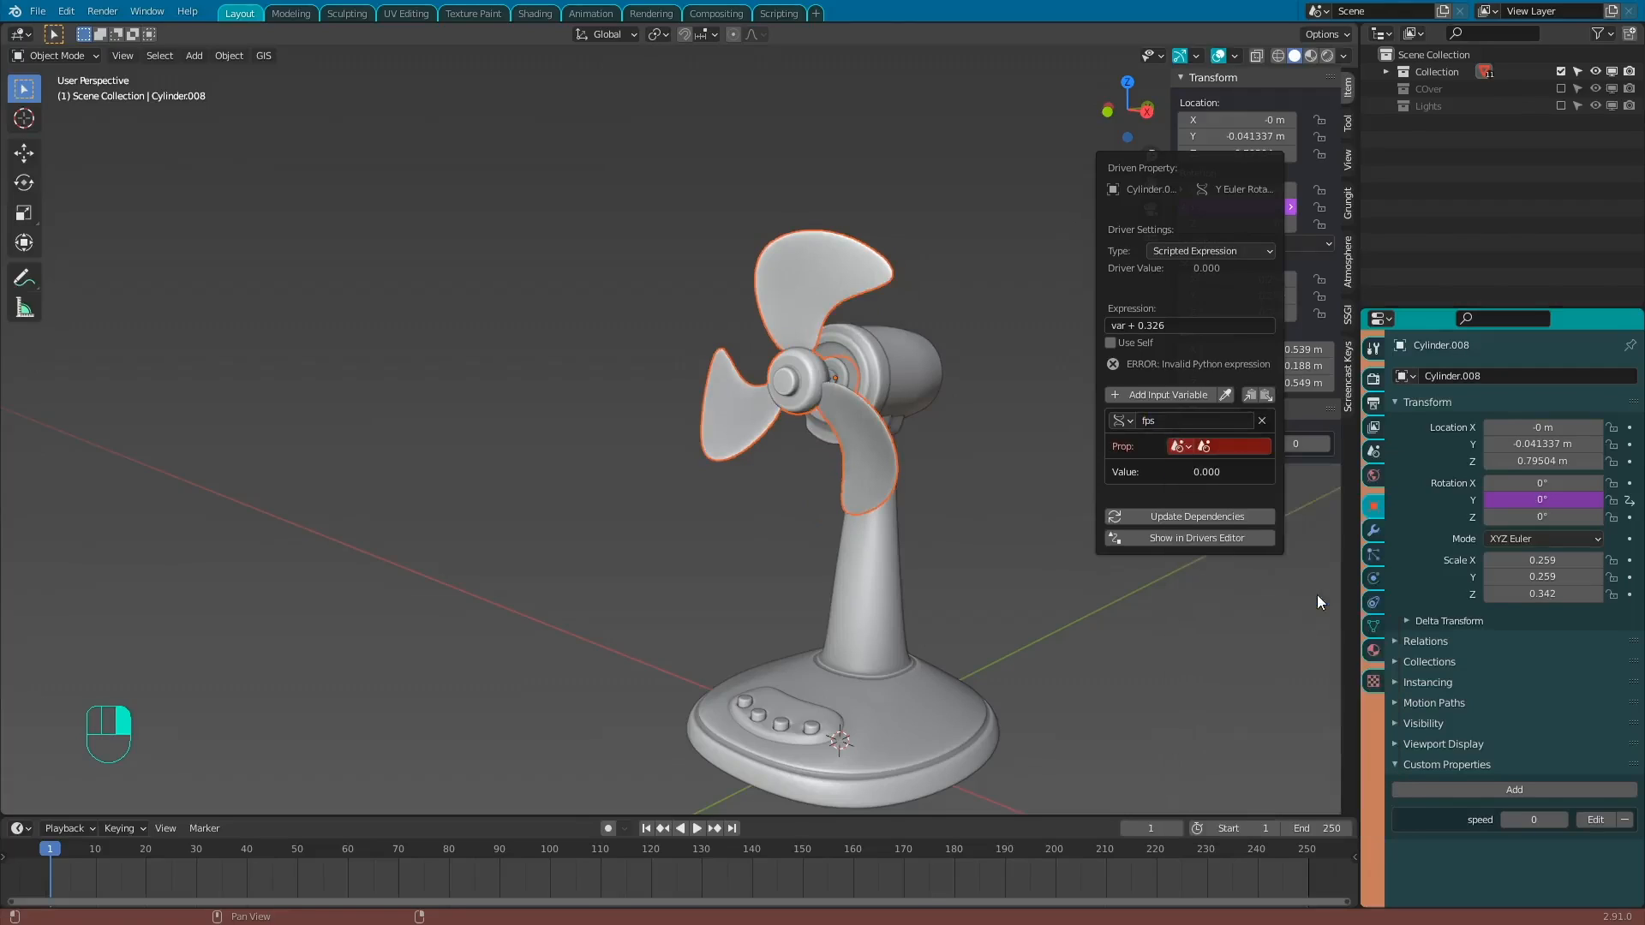
{"action": "left_click", "coordinate": [1249, 449]}
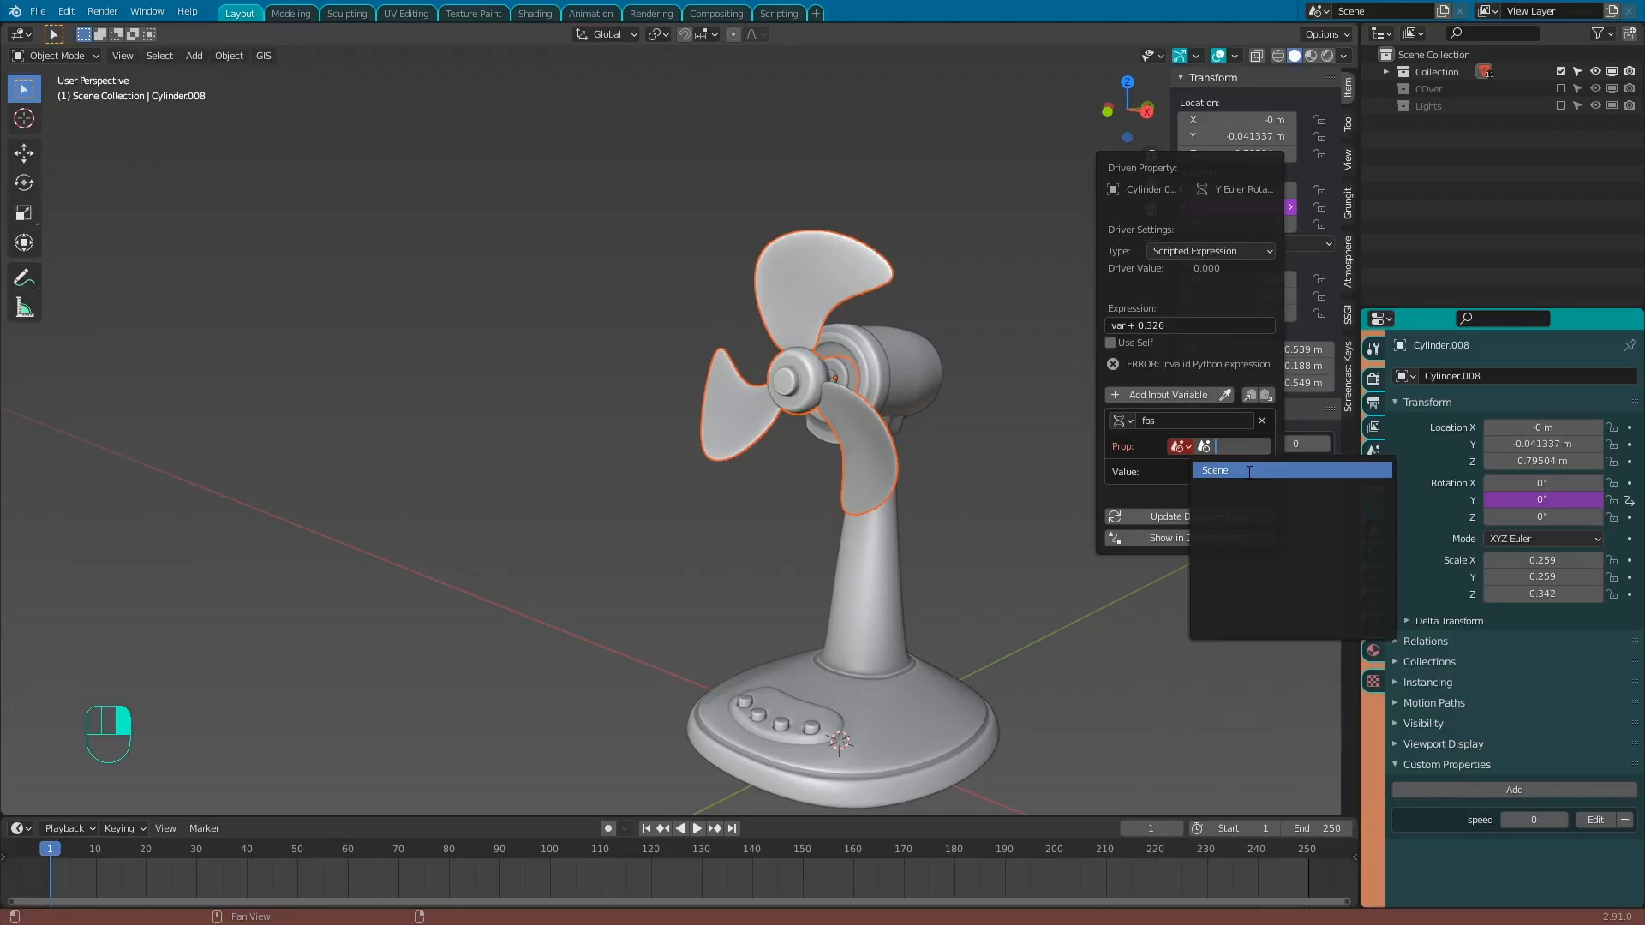
{"action": "left_click", "coordinate": [1248, 471]}
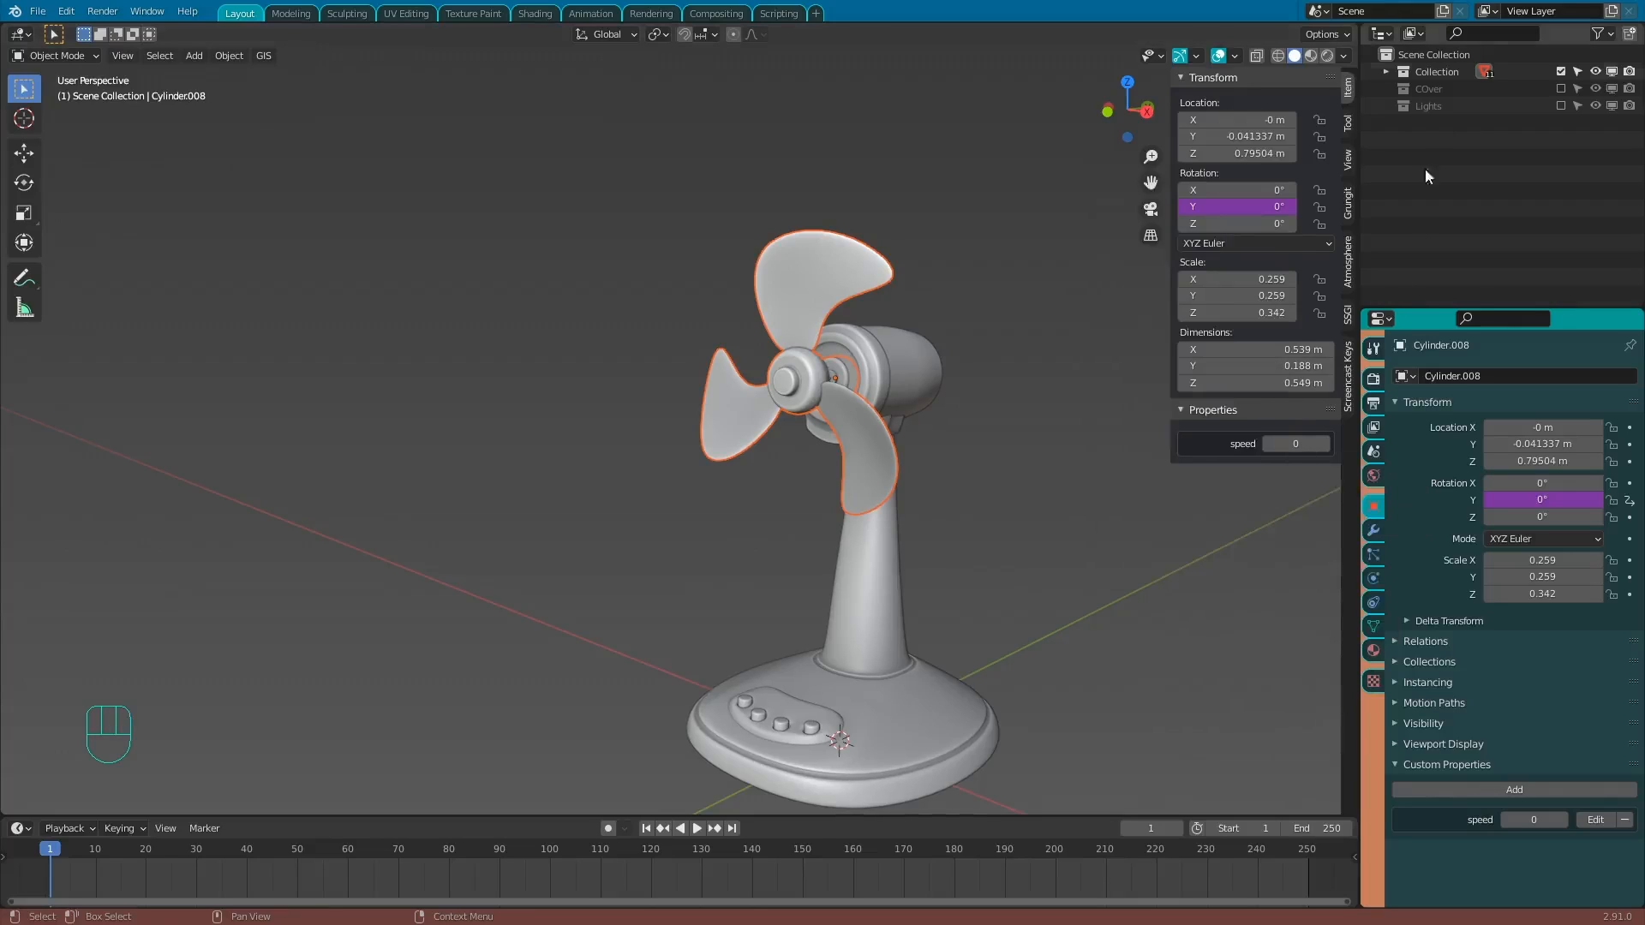
{"action": "left_click", "coordinate": [1371, 13]}
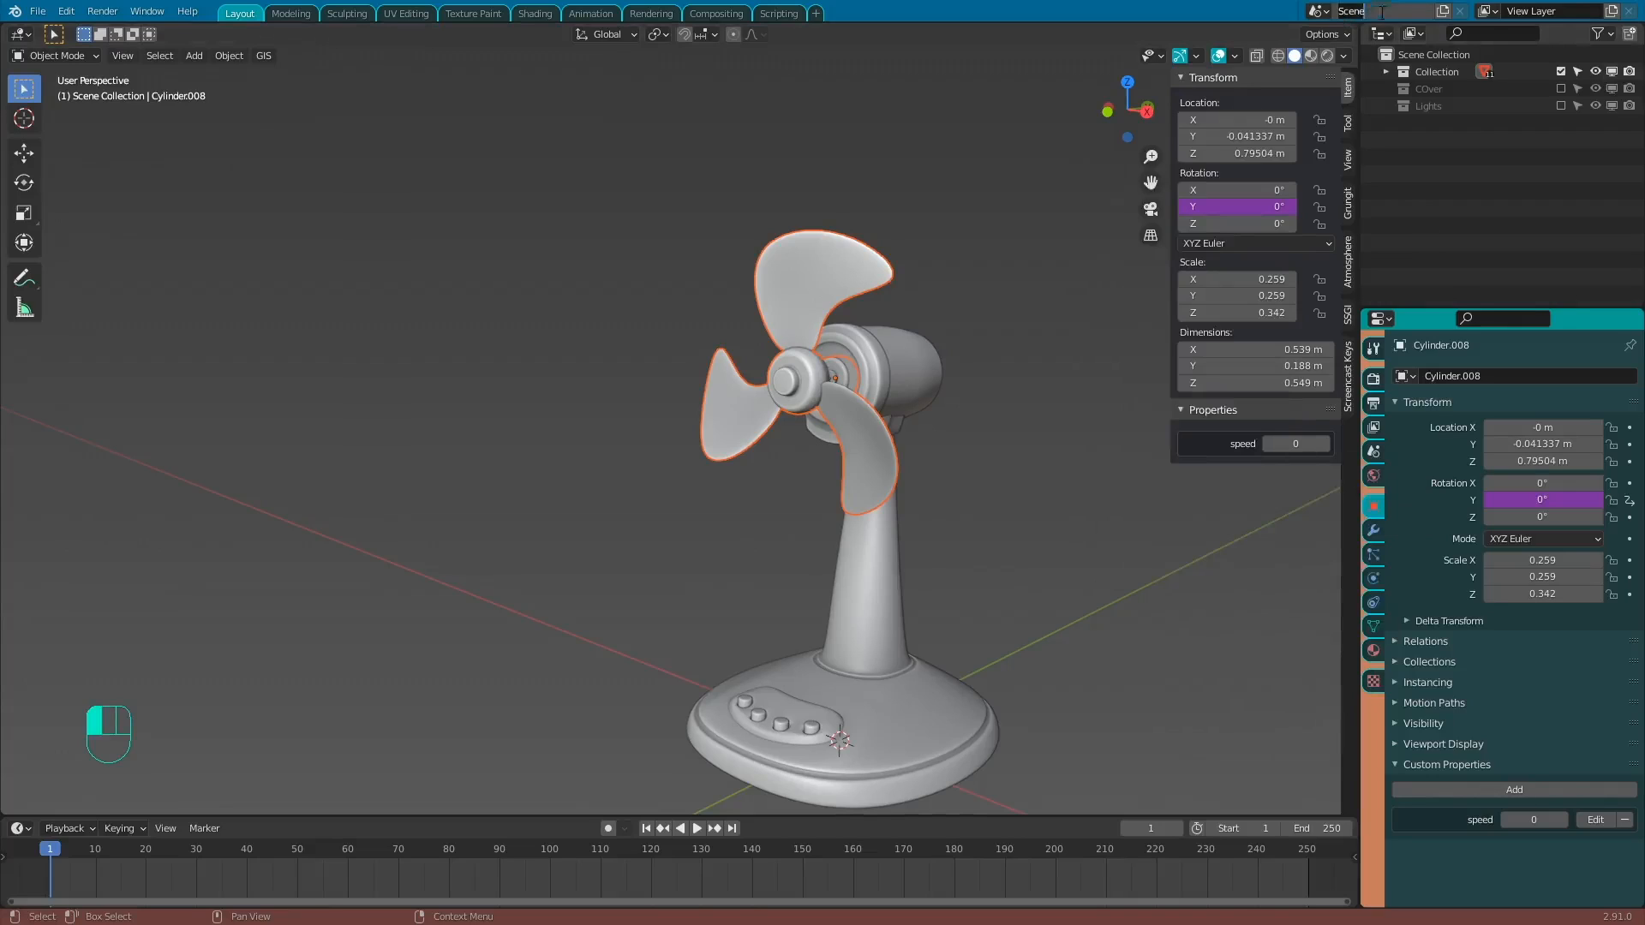
{"action": "left_click", "coordinate": [1382, 138]}
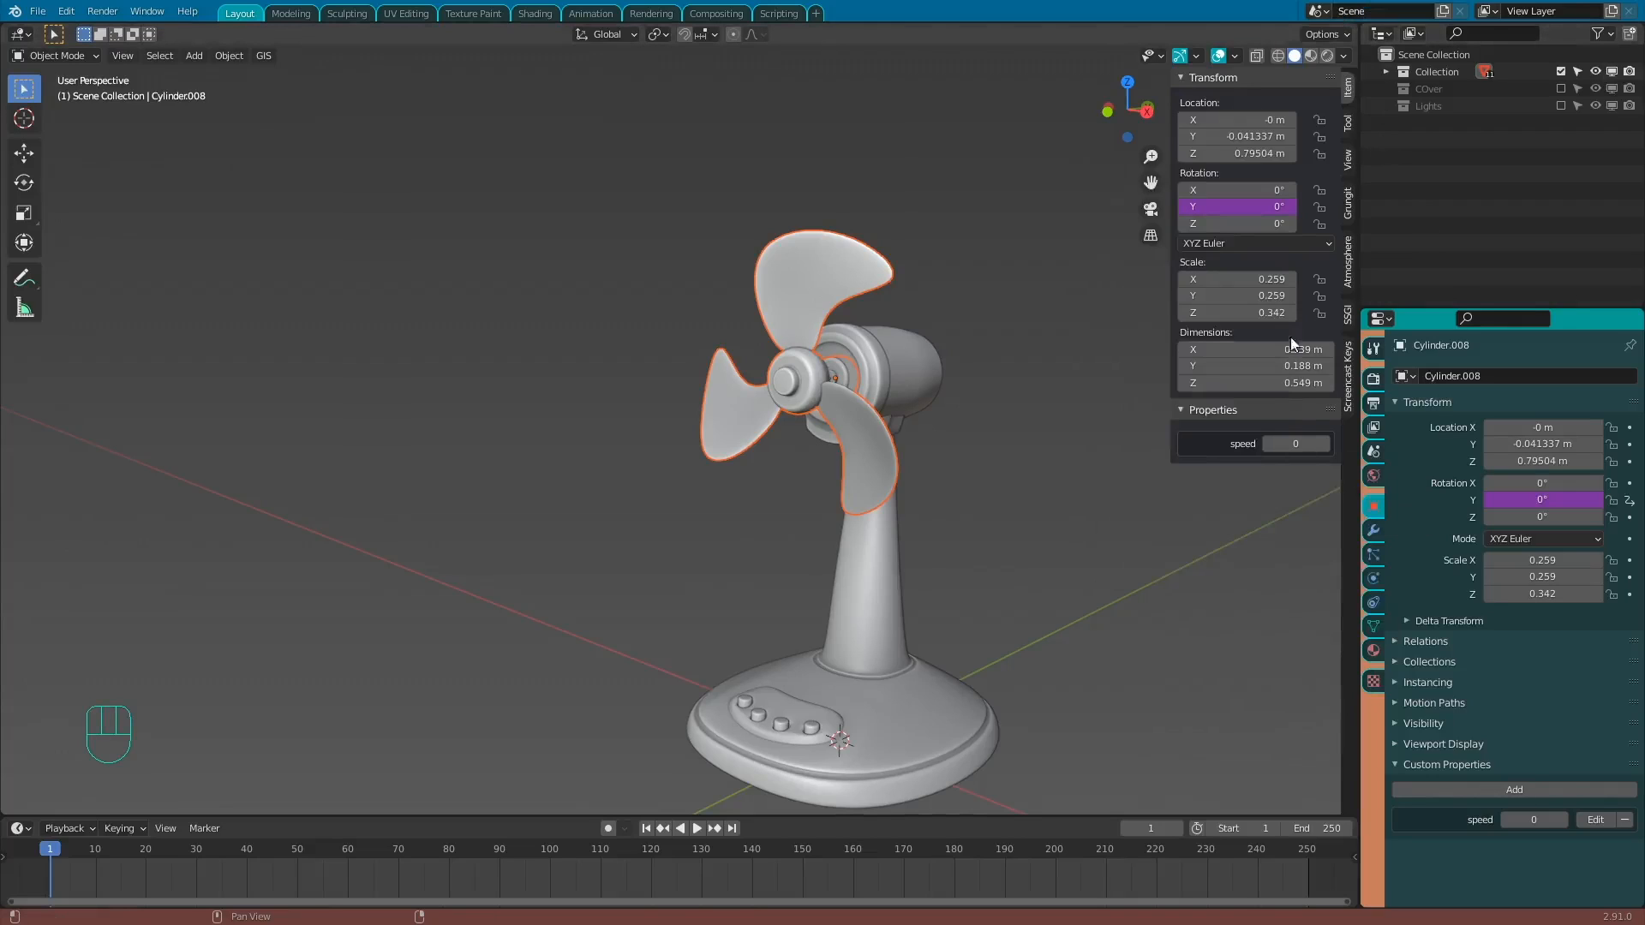
Edit the Y rotation driver and set the fps variable's path to render.fps.
{"action": "right_click", "coordinate": [1258, 210]}
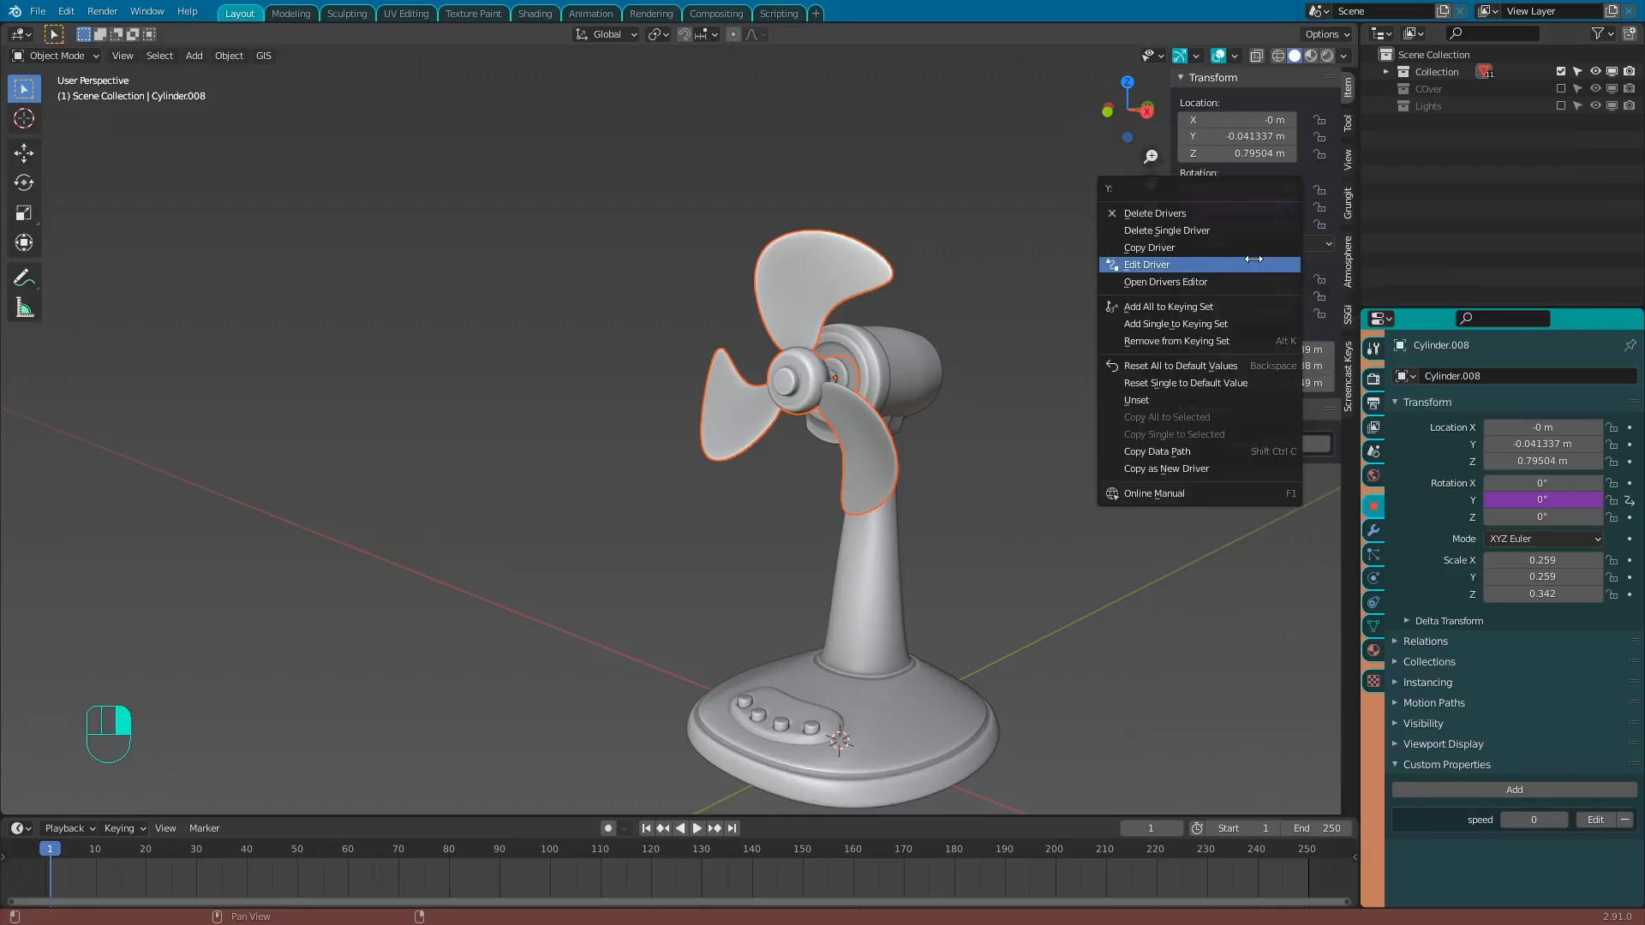
{"action": "left_click", "coordinate": [1253, 264]}
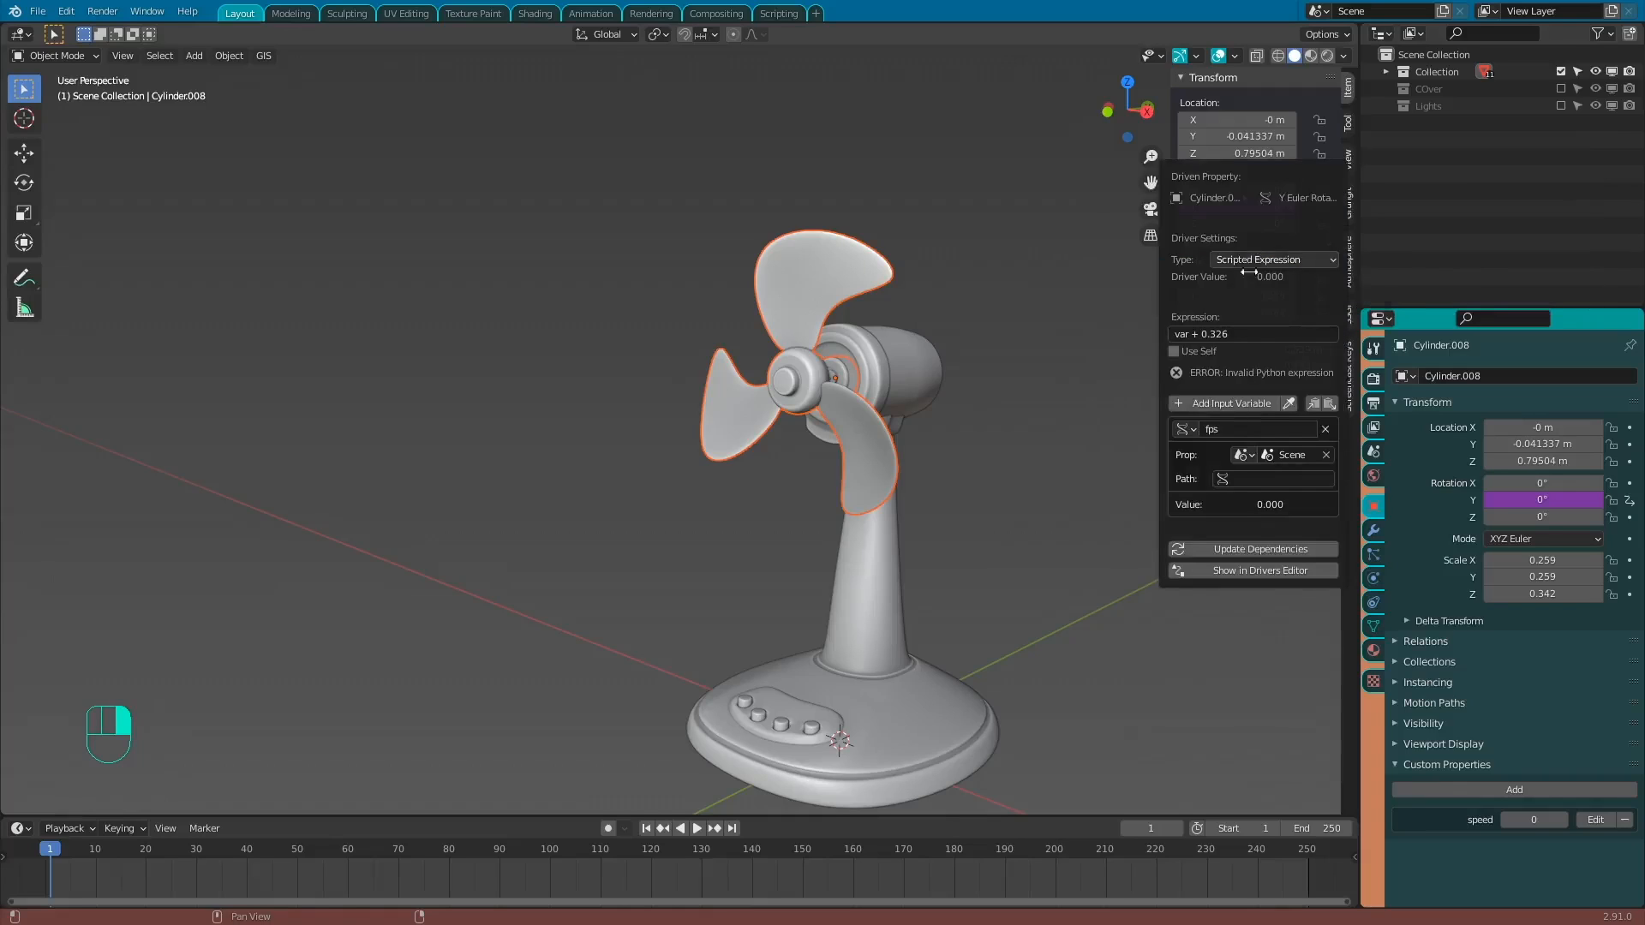
{"action": "left_click", "coordinate": [1251, 483]}
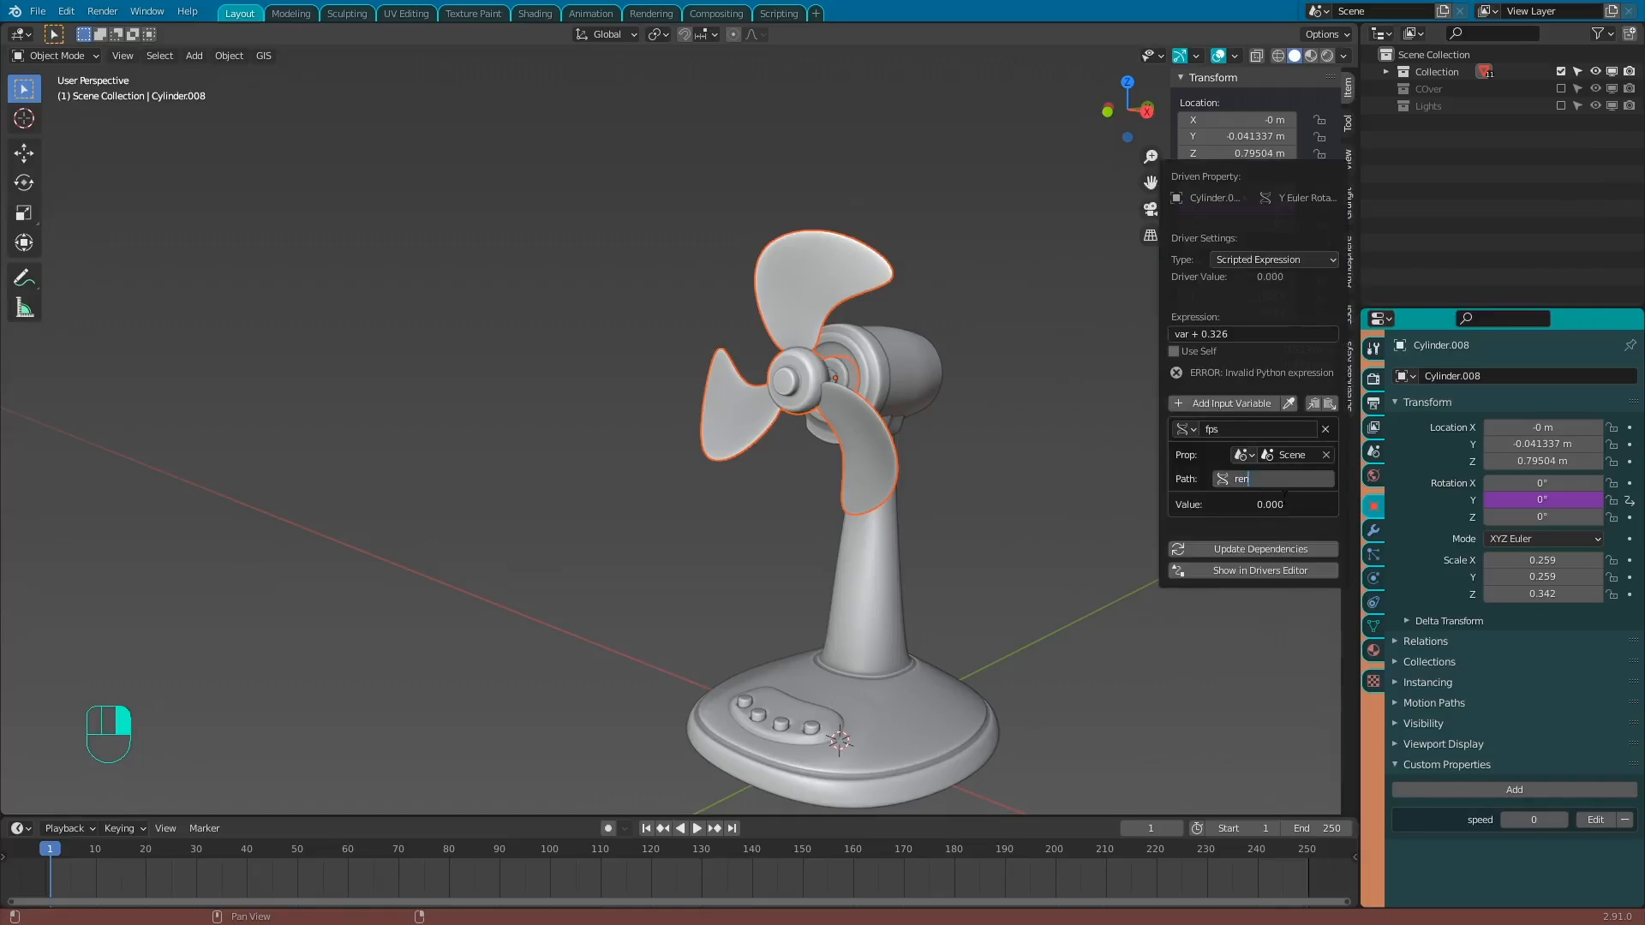
{"action": "type", "text": "render.fps"}
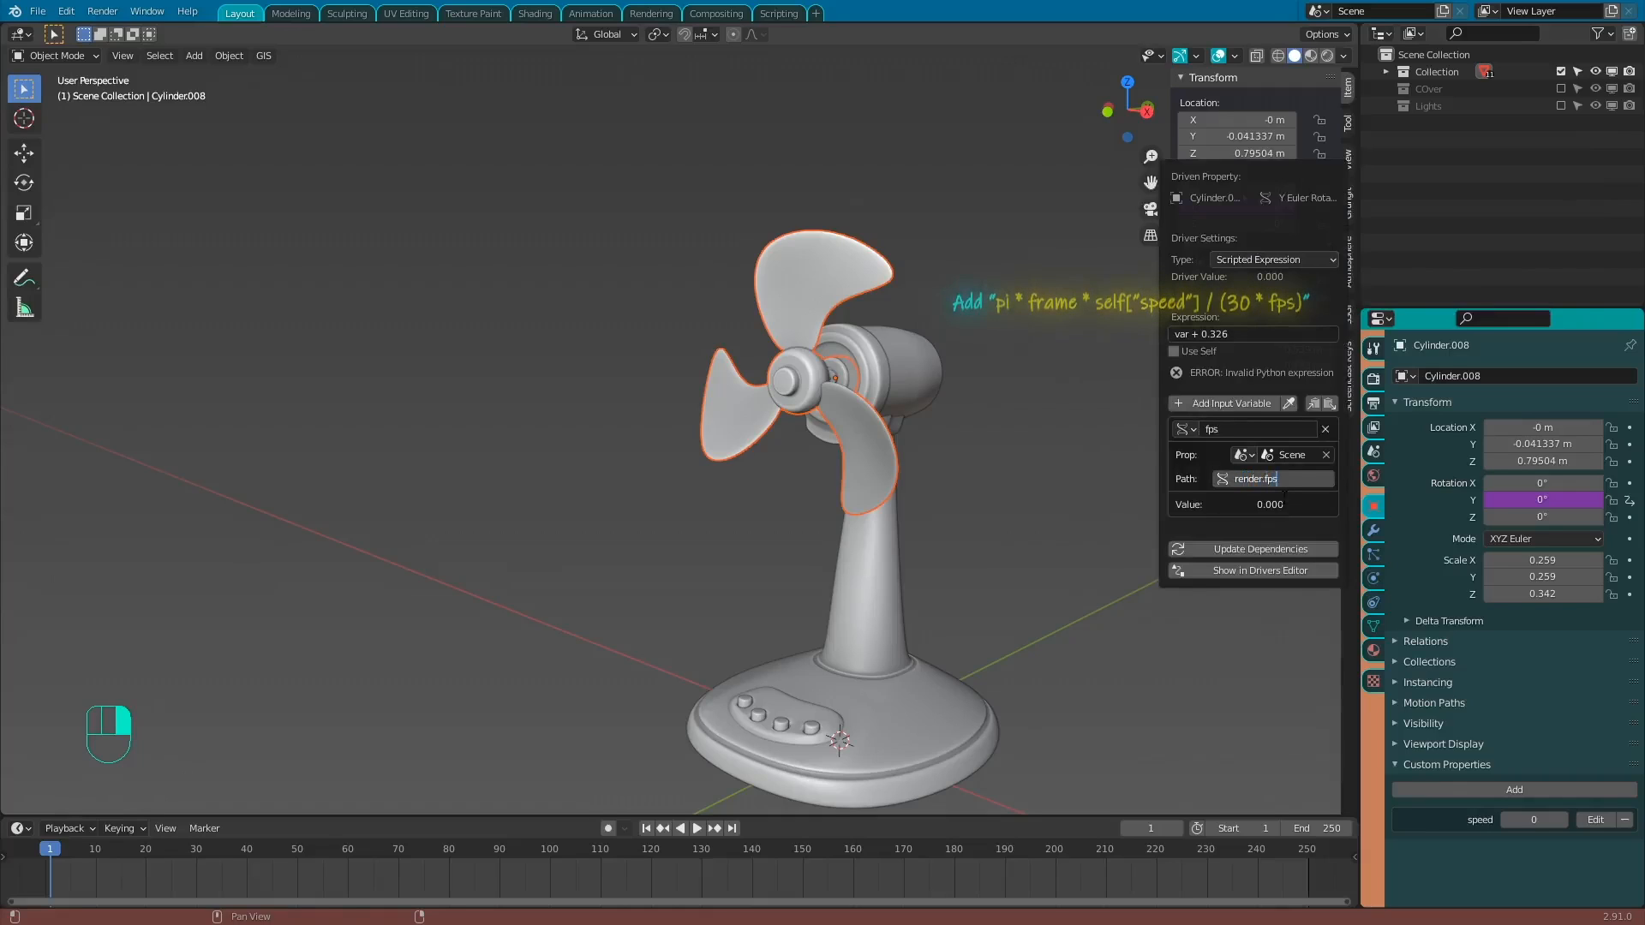
{"action": "key", "text": "Return"}
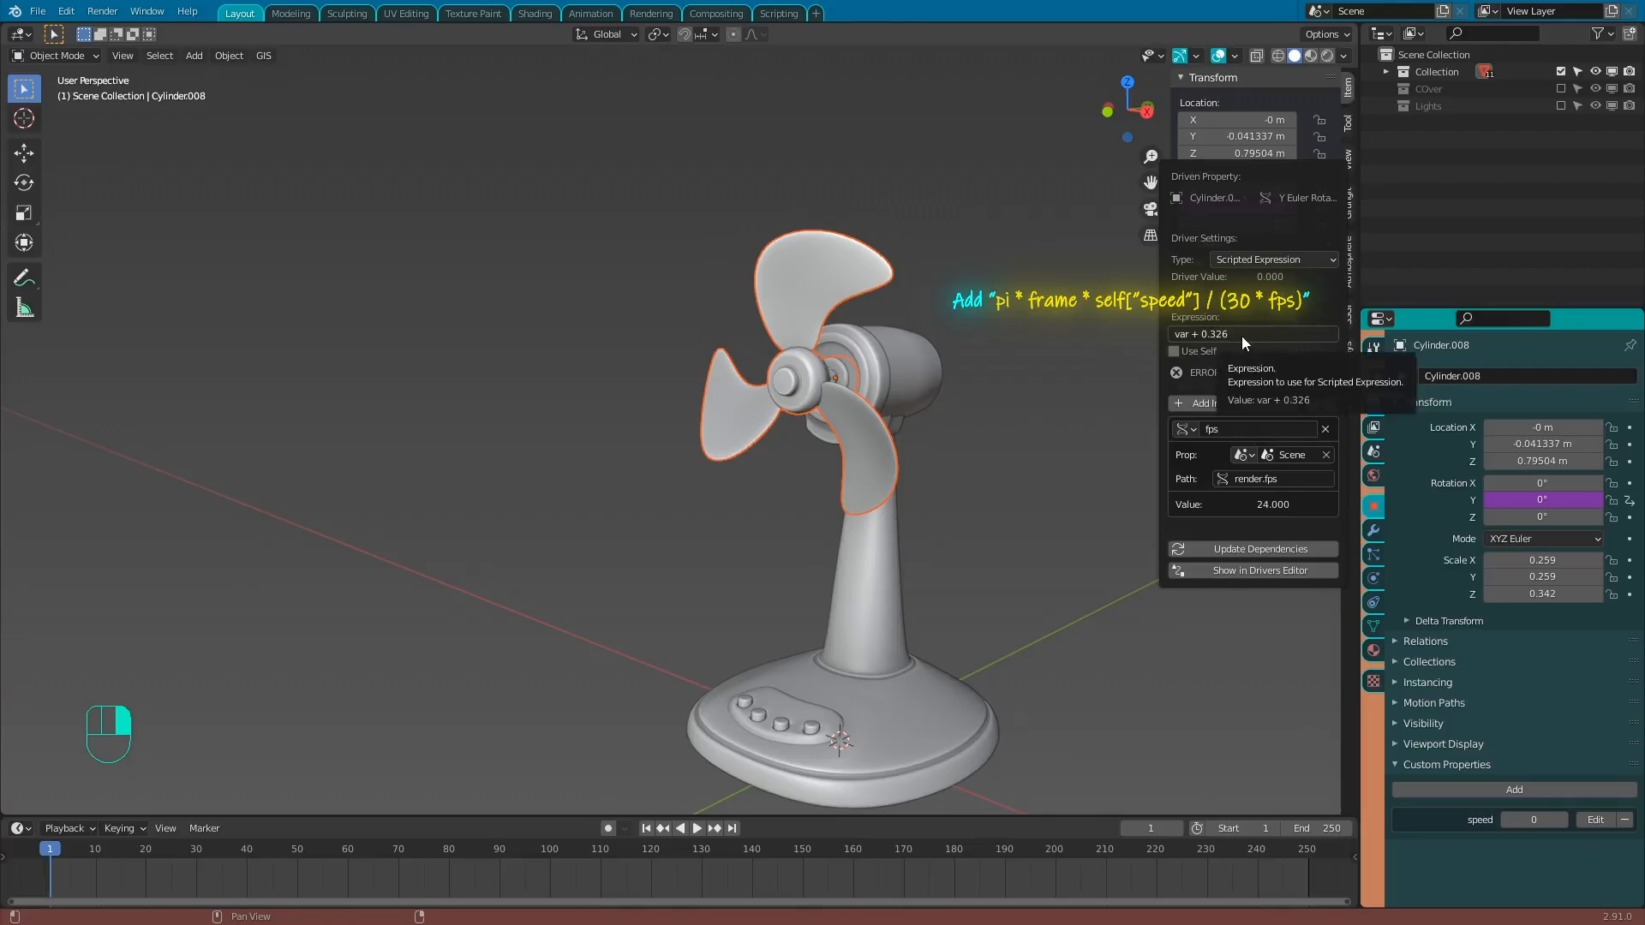
Replace the driver's scripted expression with pi * frame * self["speed"] / (30 * fps).
{"action": "left_click", "coordinate": [1241, 336]}
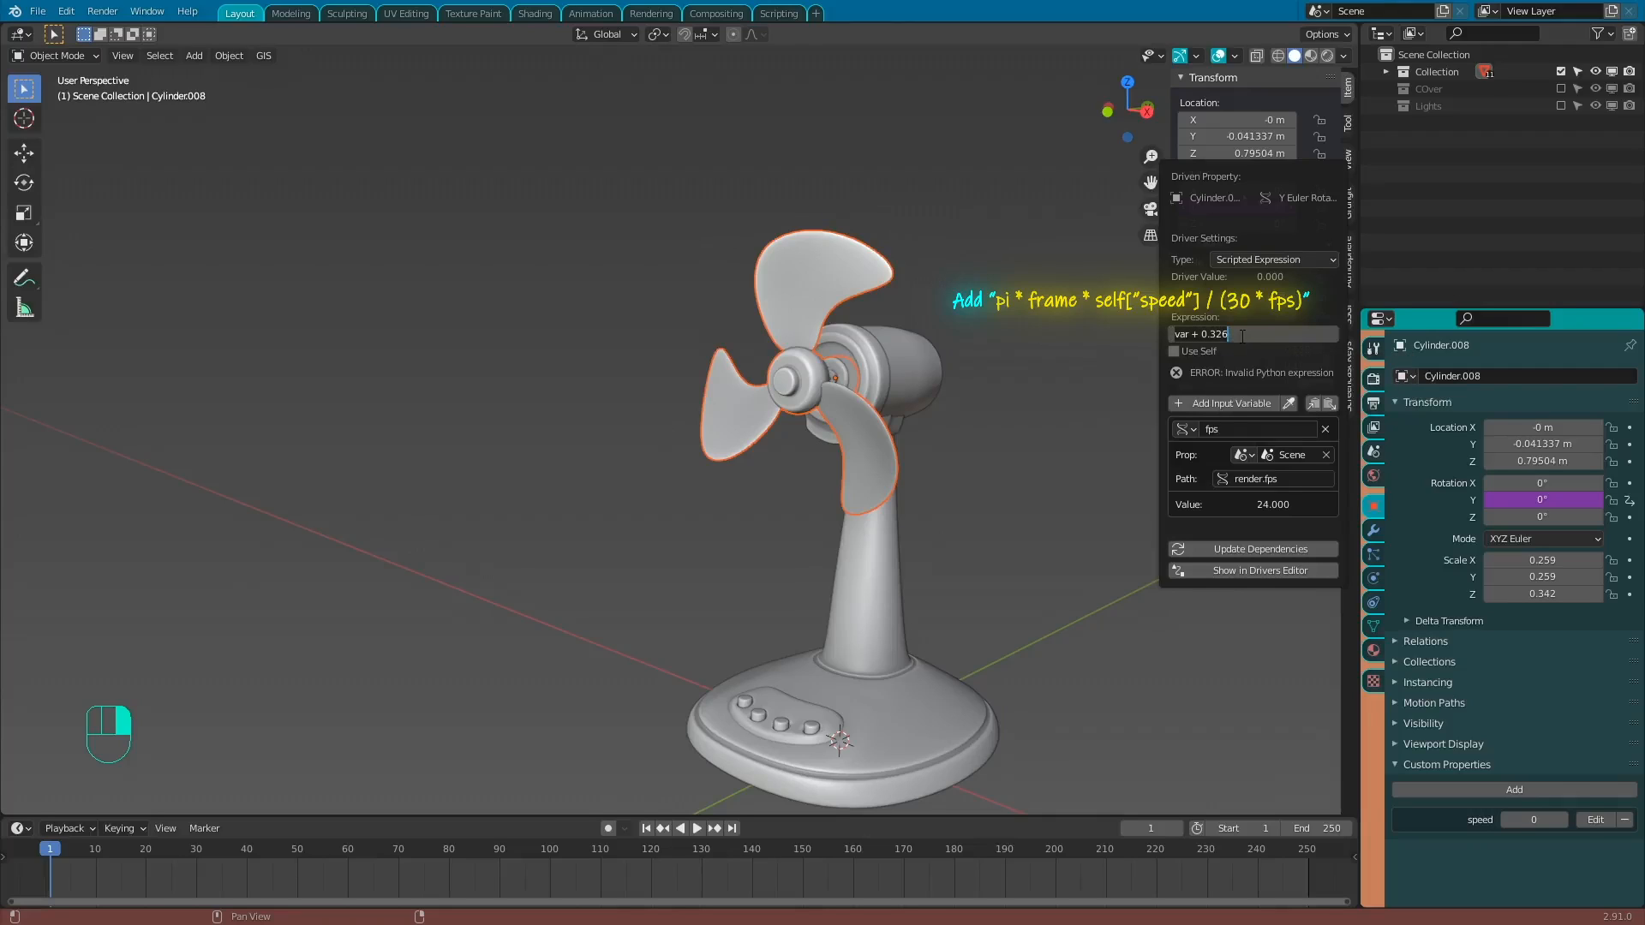
{"action": "type", "text": "pi * frame * self["}
{"action": "key", "text": "shift"}
{"action": "type", "text": "eed\"] / (30 * fps"}
{"action": "key", "text": "Return"}
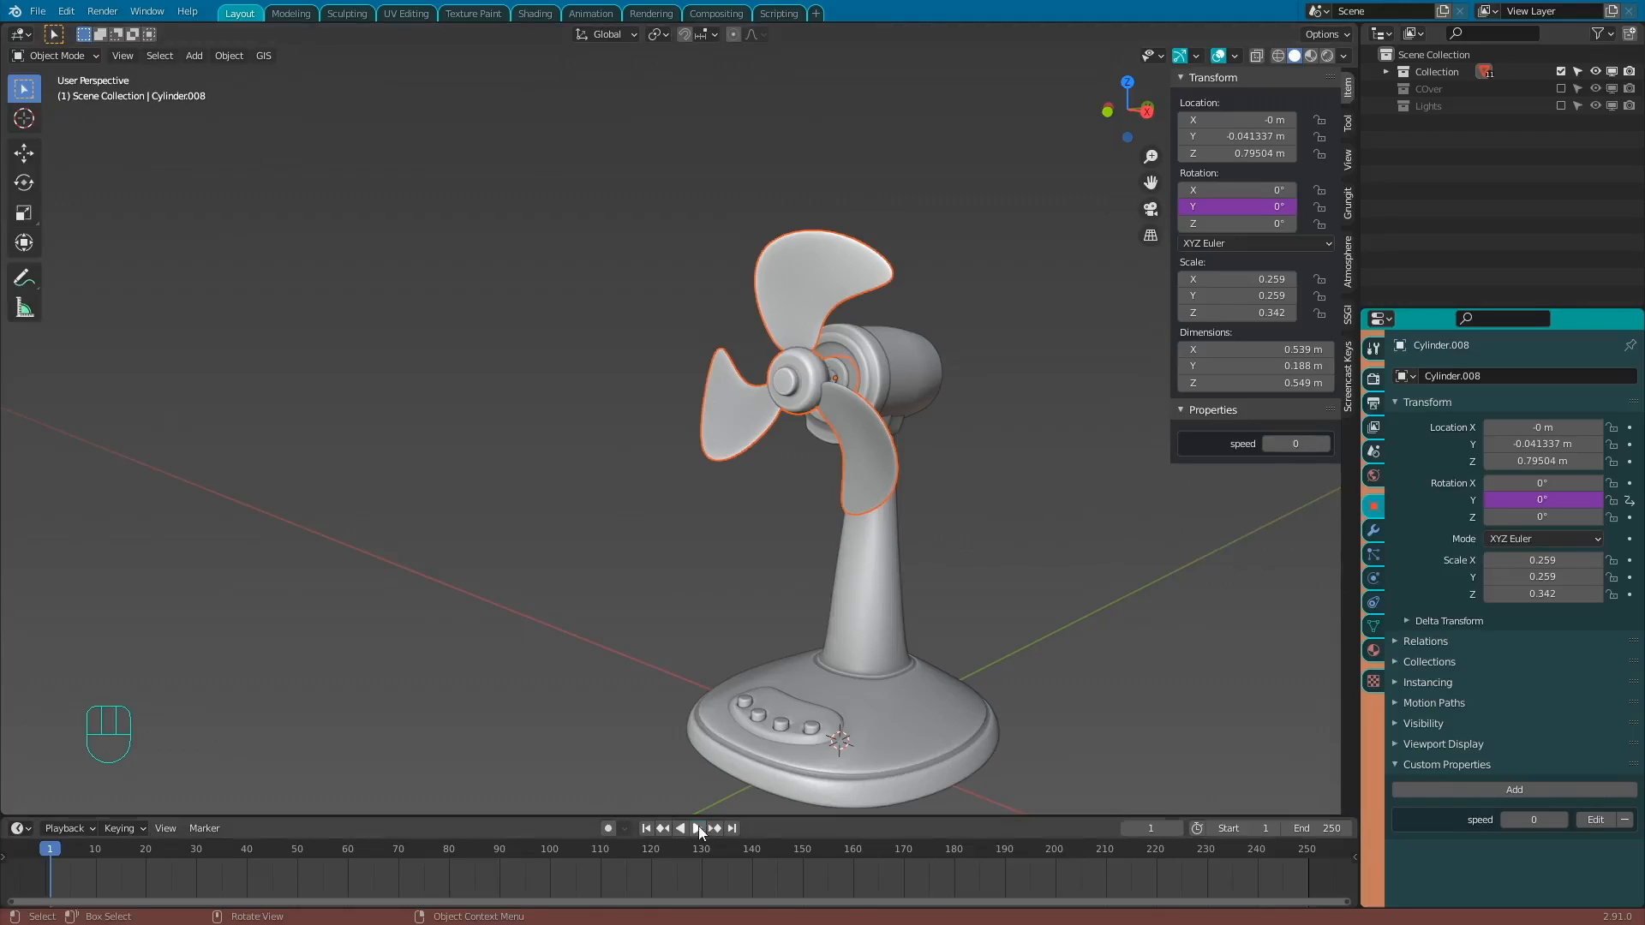
Play the animation with the speed property set to 60, stop it, and return to the first frame.
{"action": "key", "text": "space"}
{"action": "left_click_drag", "start_coordinate": [1285, 446], "coordinate": [1235, 444]}
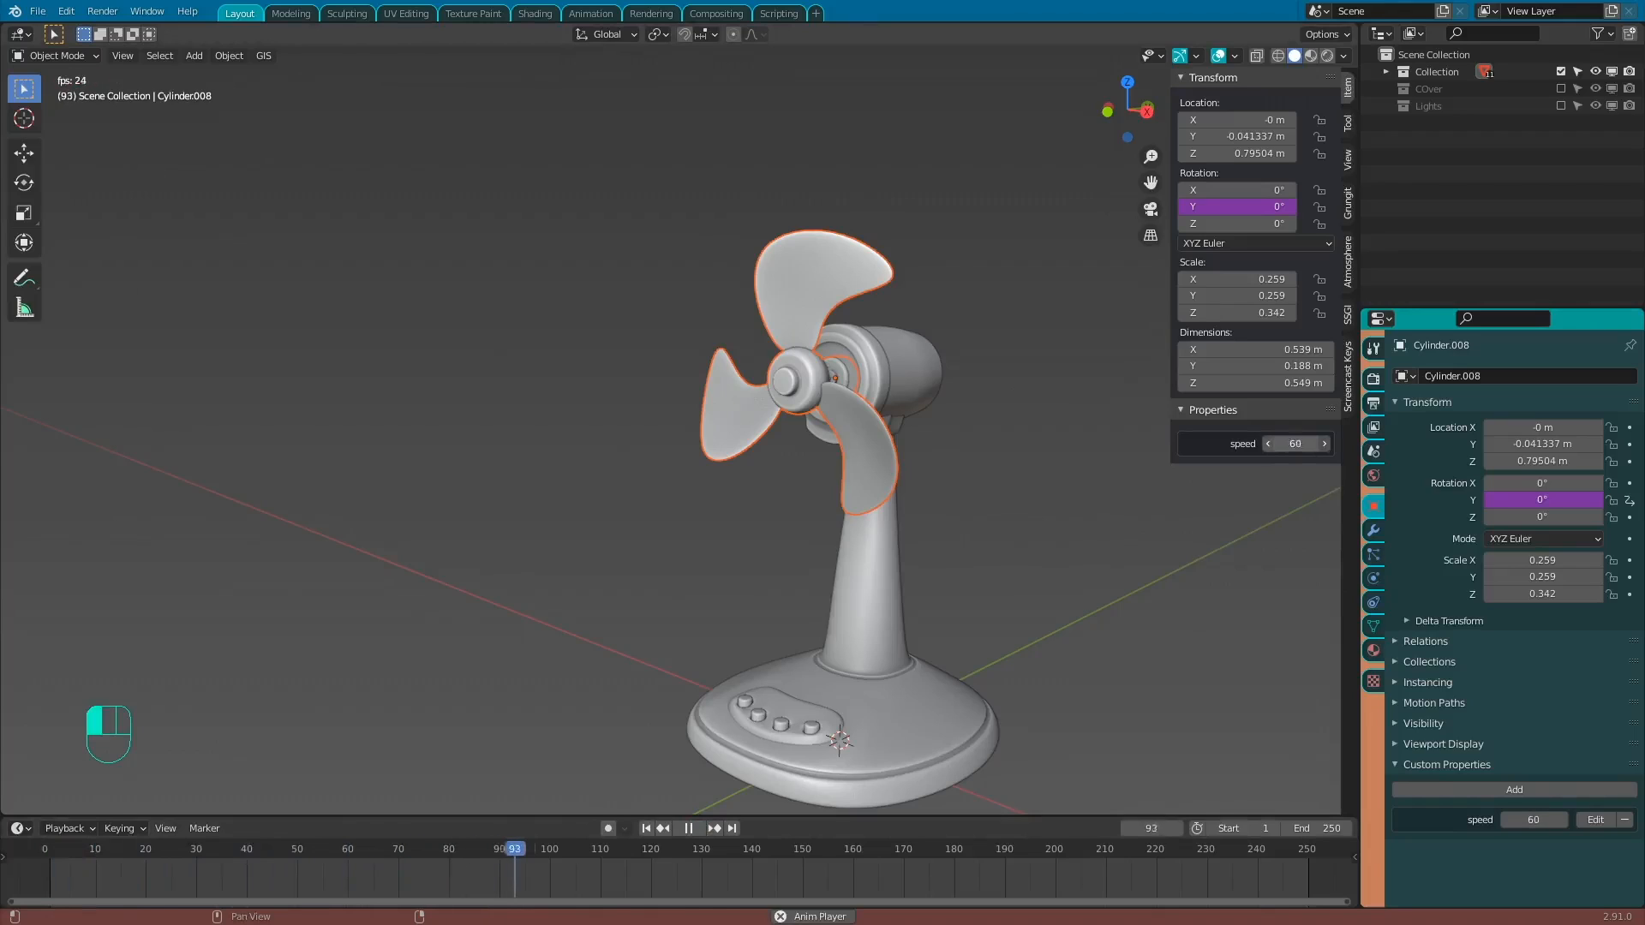
{"action": "left_click", "coordinate": [697, 828]}
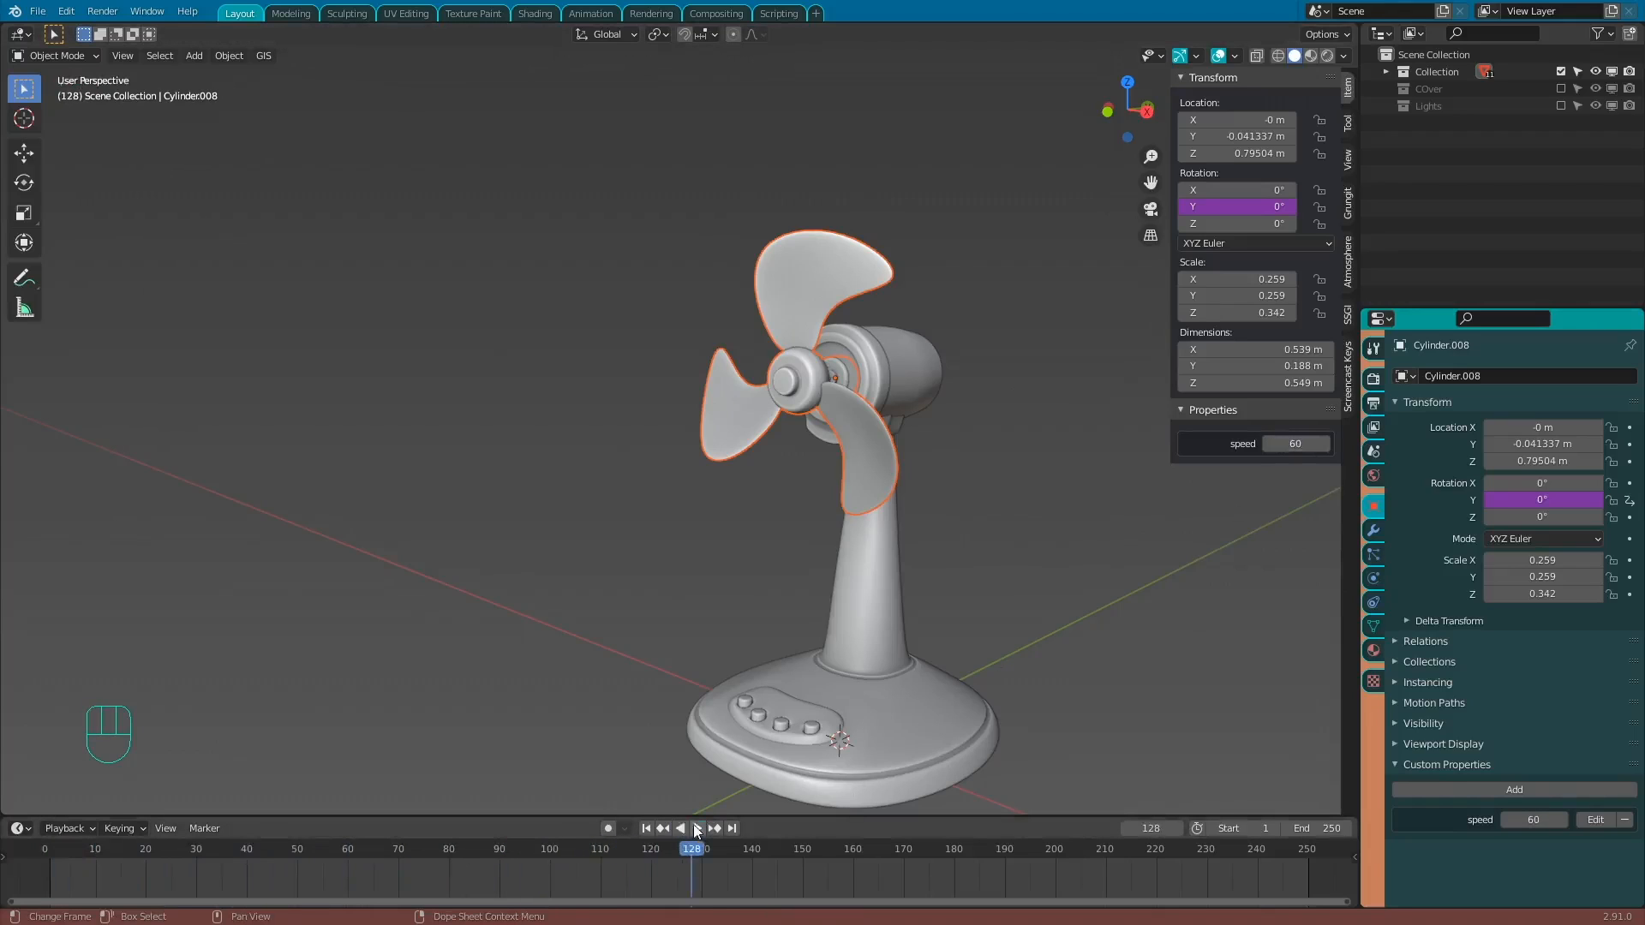
{"action": "left_click", "coordinate": [646, 828]}
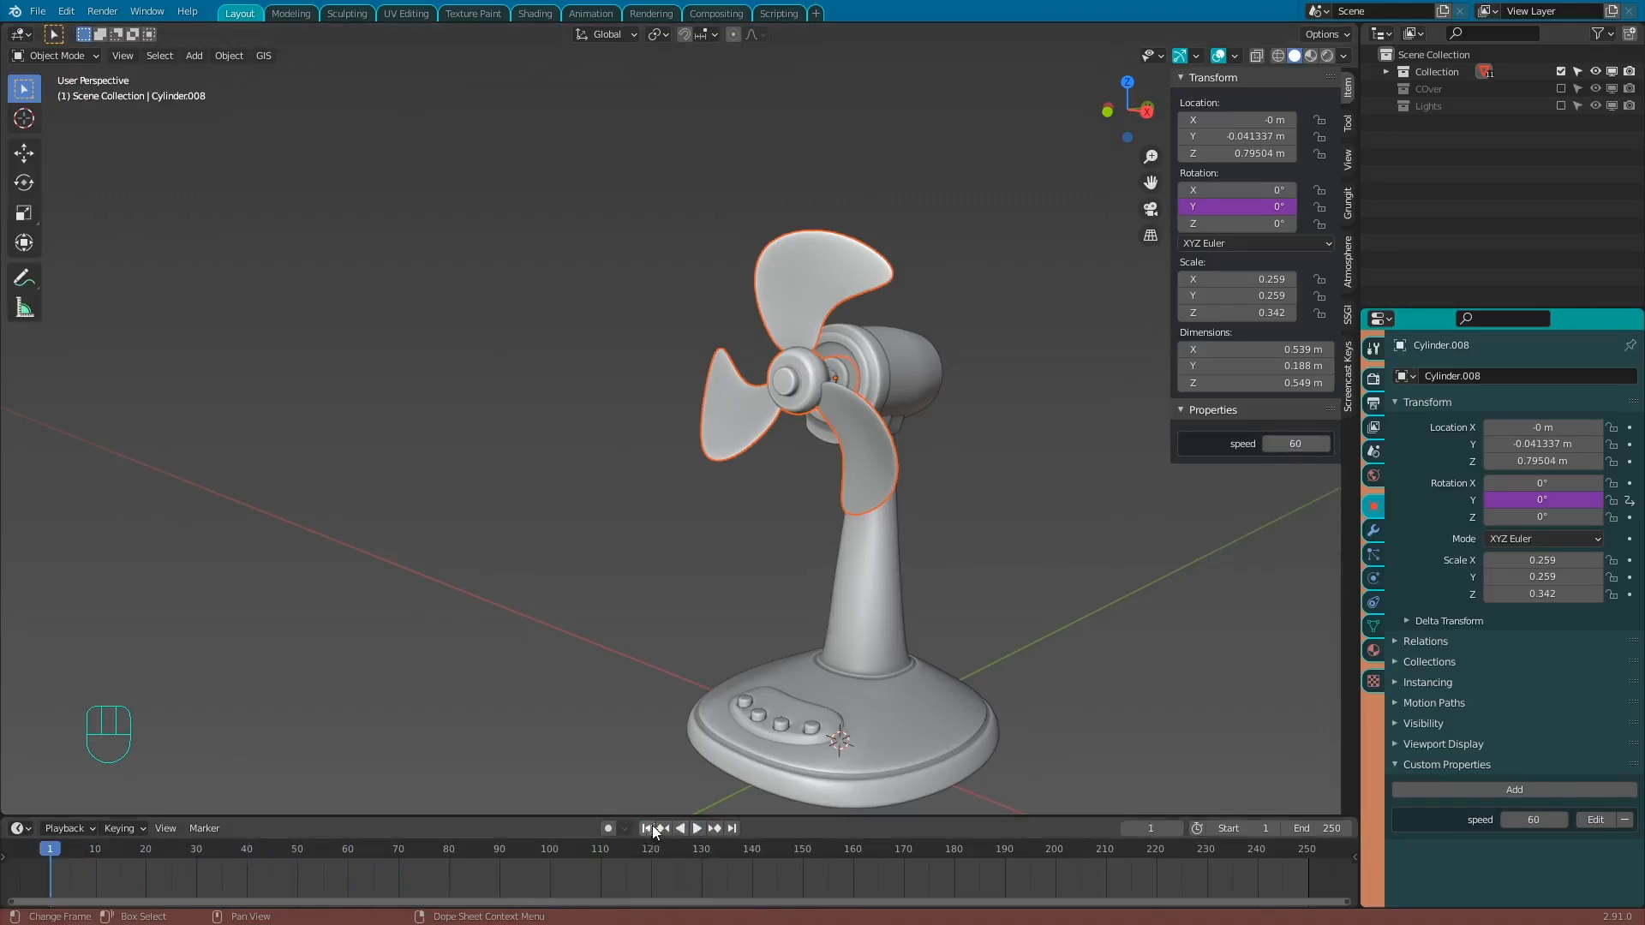
Enable Use Self in the Y rotation driver and update its dependencies.
{"action": "right_click", "coordinate": [1274, 207]}
{"action": "left_click", "coordinate": [1275, 207]}
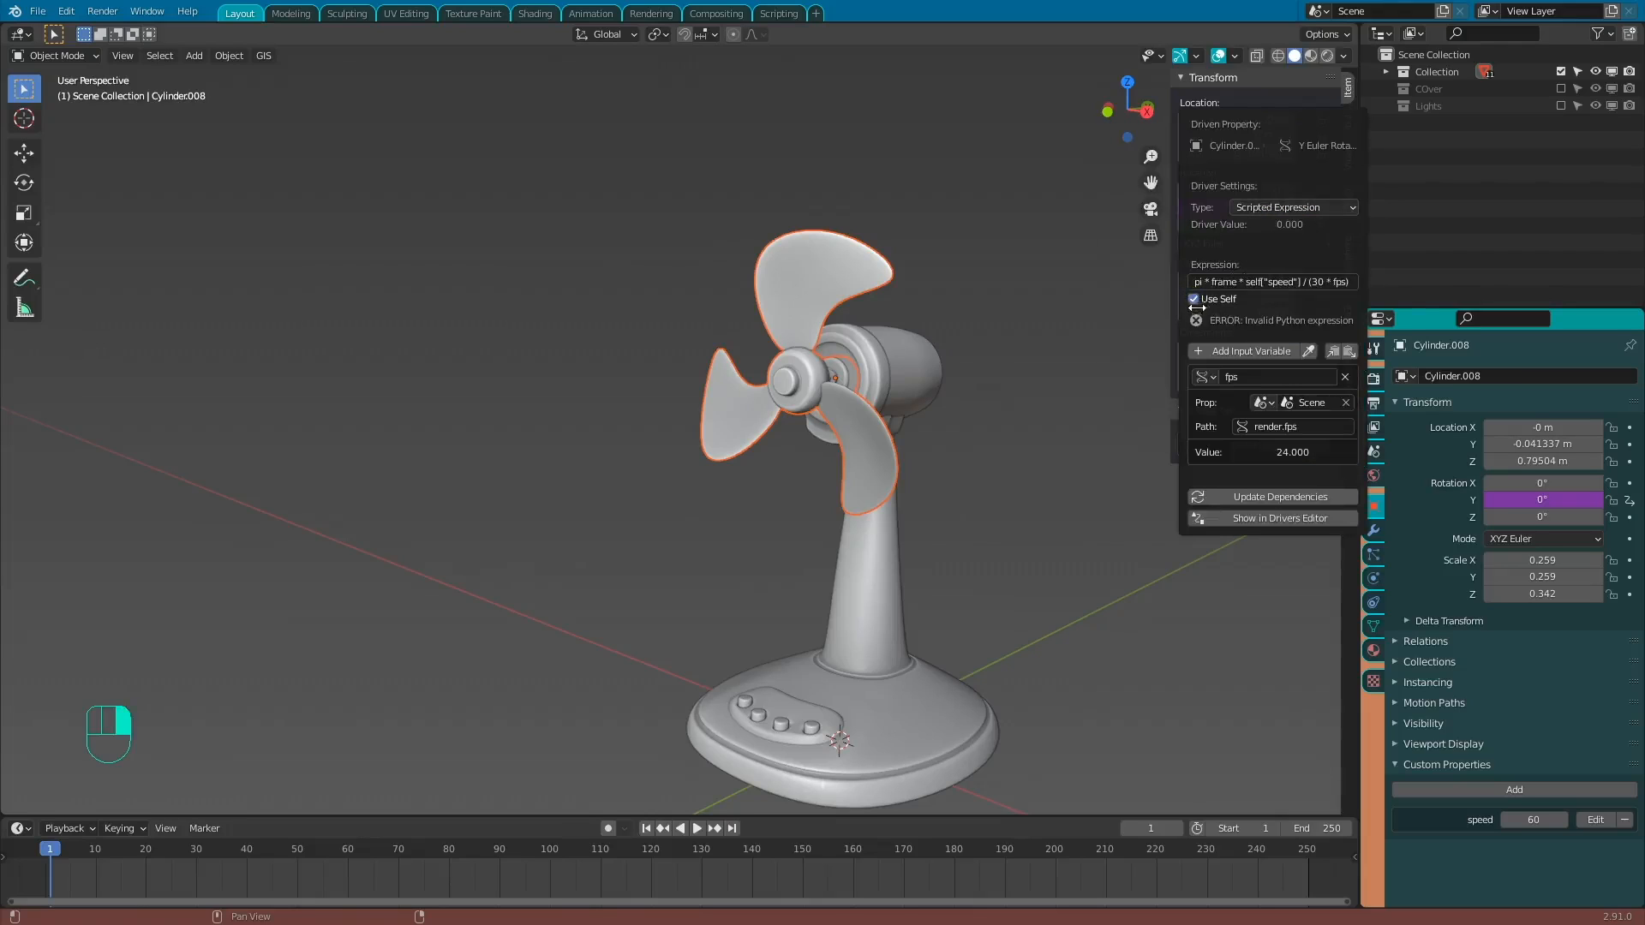
{"action": "left_click", "coordinate": [1280, 497]}
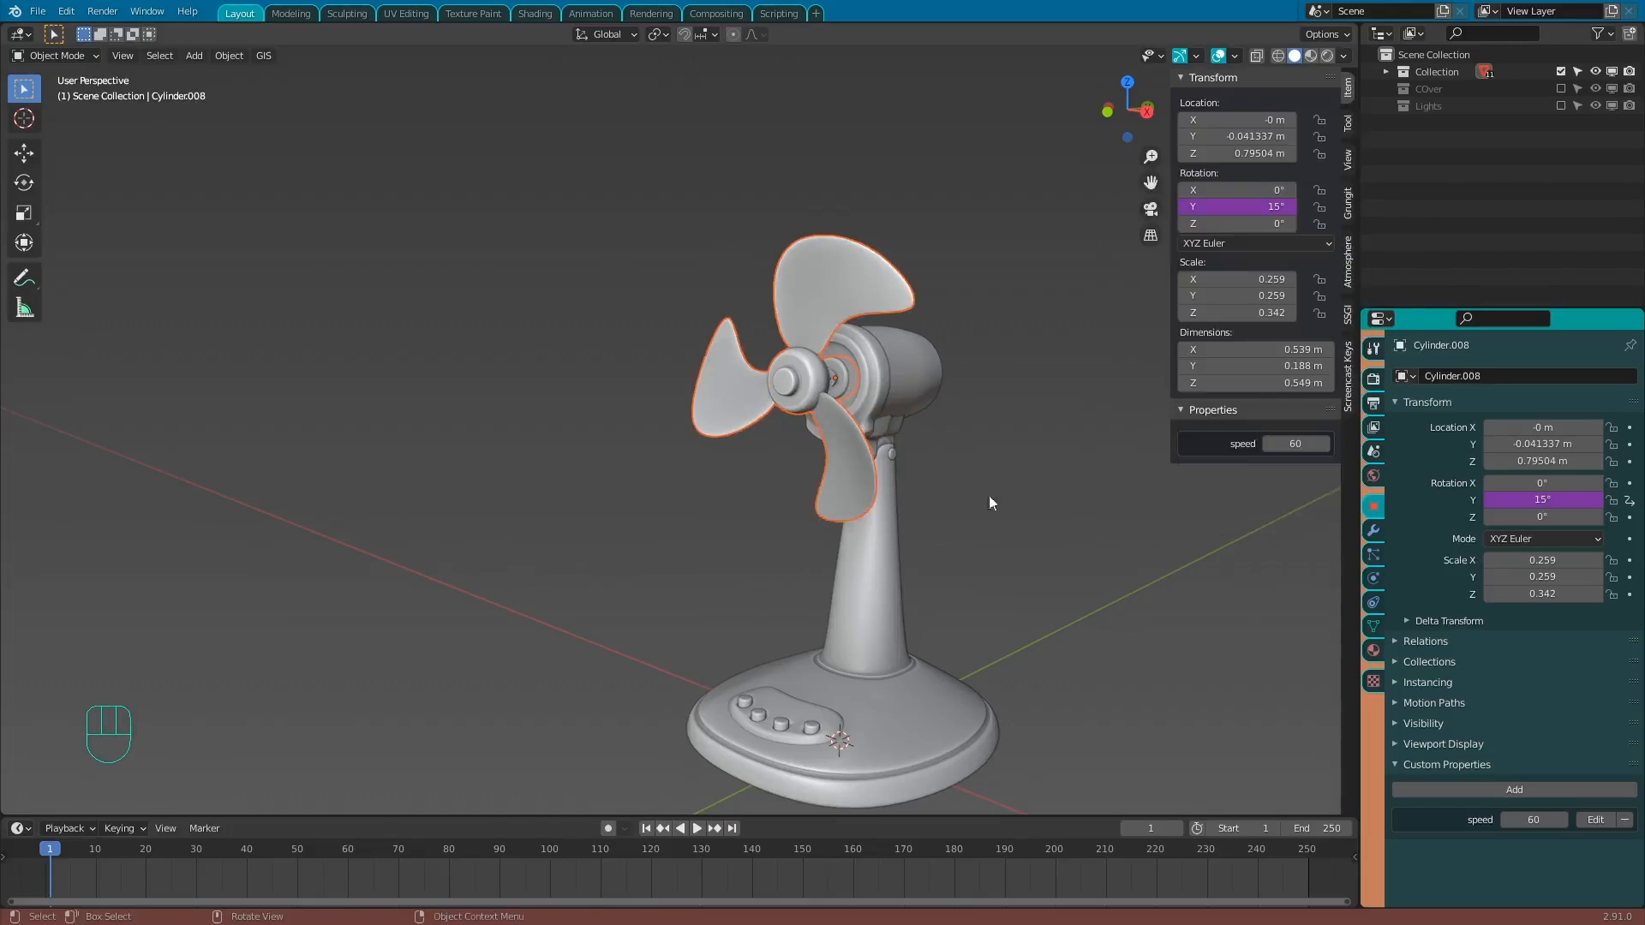
Play the animation, raise the speed property to 250 while it runs, and stop playback.
{"action": "left_click", "coordinate": [696, 828]}
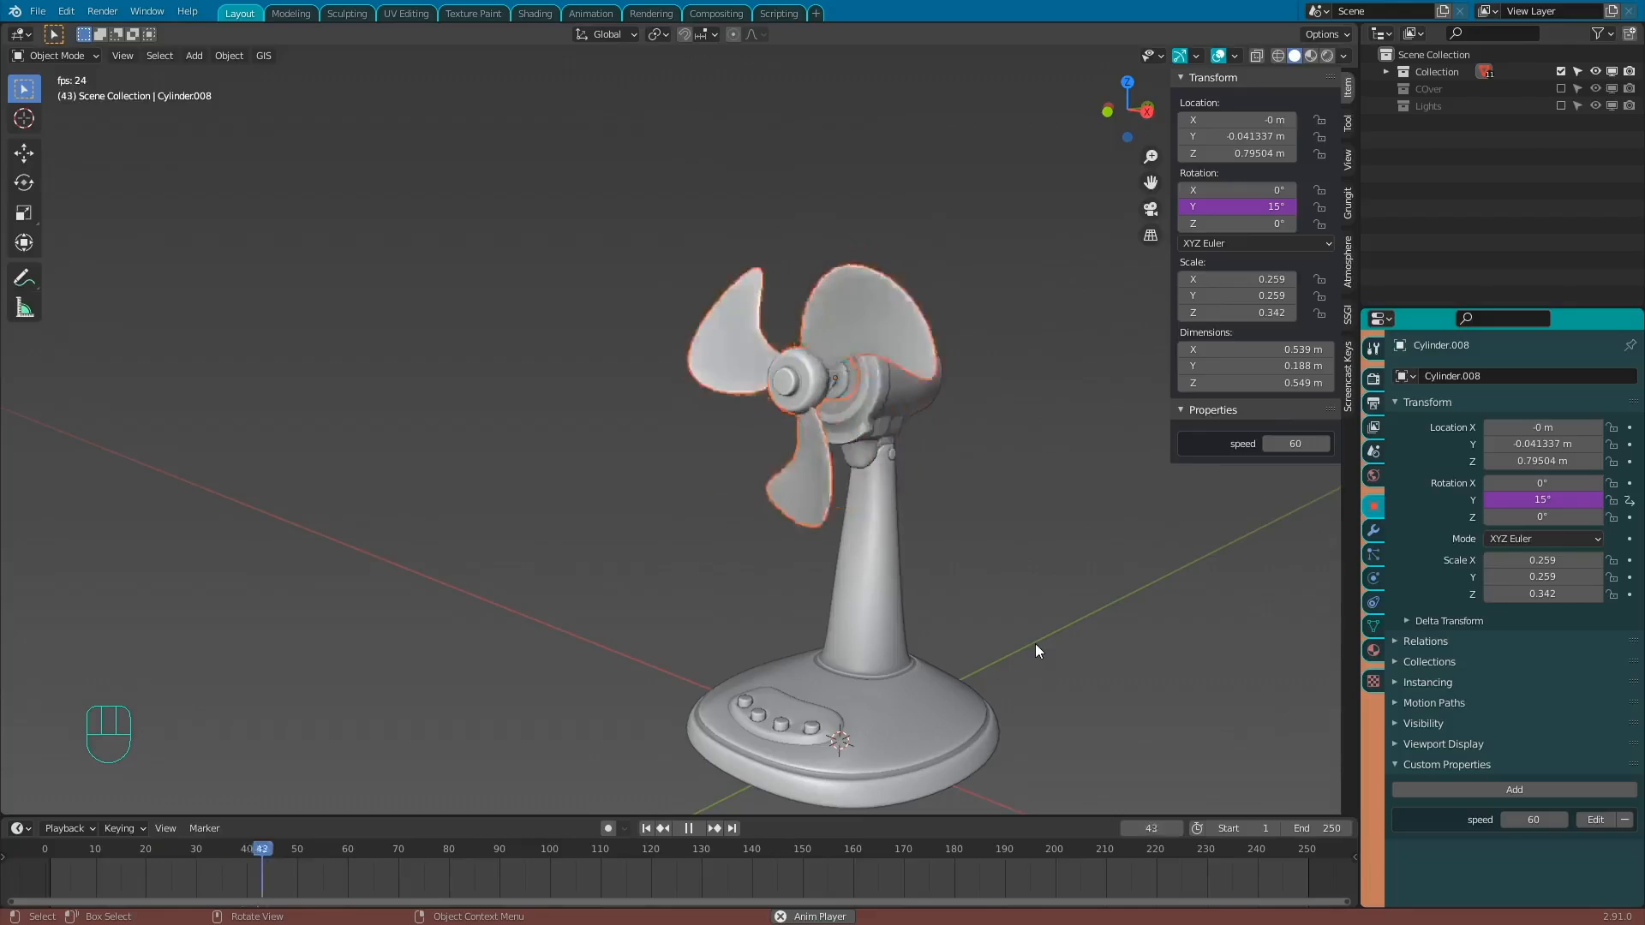
{"action": "left_click_drag", "start_coordinate": [1292, 445], "coordinate": [1455, 445]}
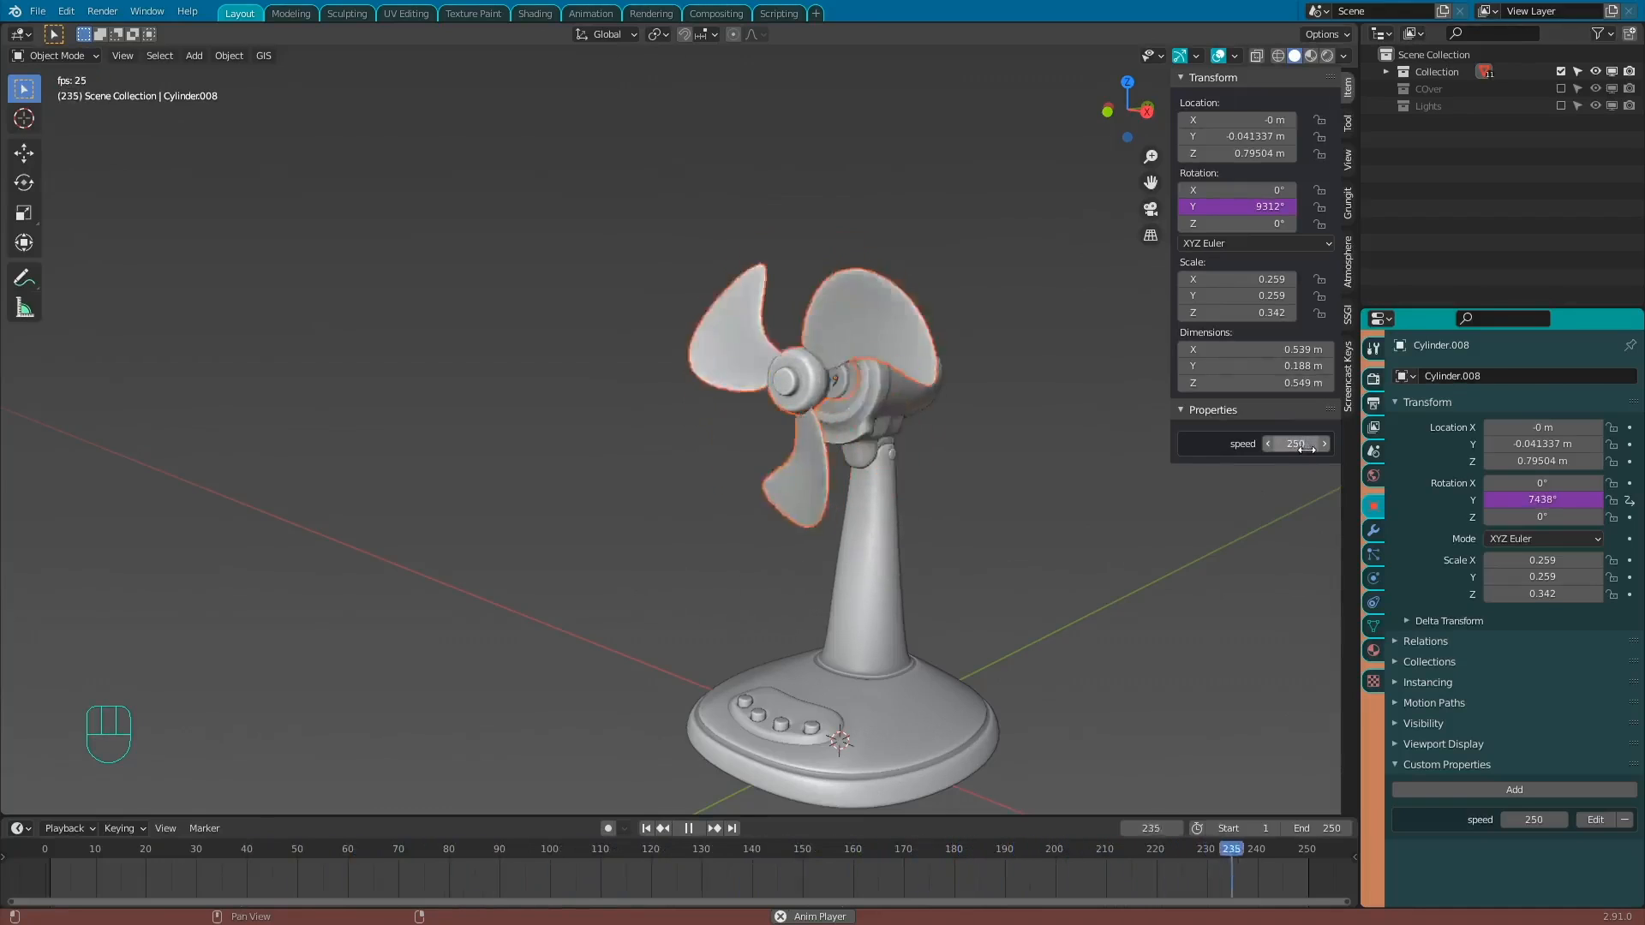
{"action": "left_click_drag", "start_coordinate": [1297, 448], "coordinate": [1510, 447]}
{"action": "left_click", "coordinate": [694, 829]}
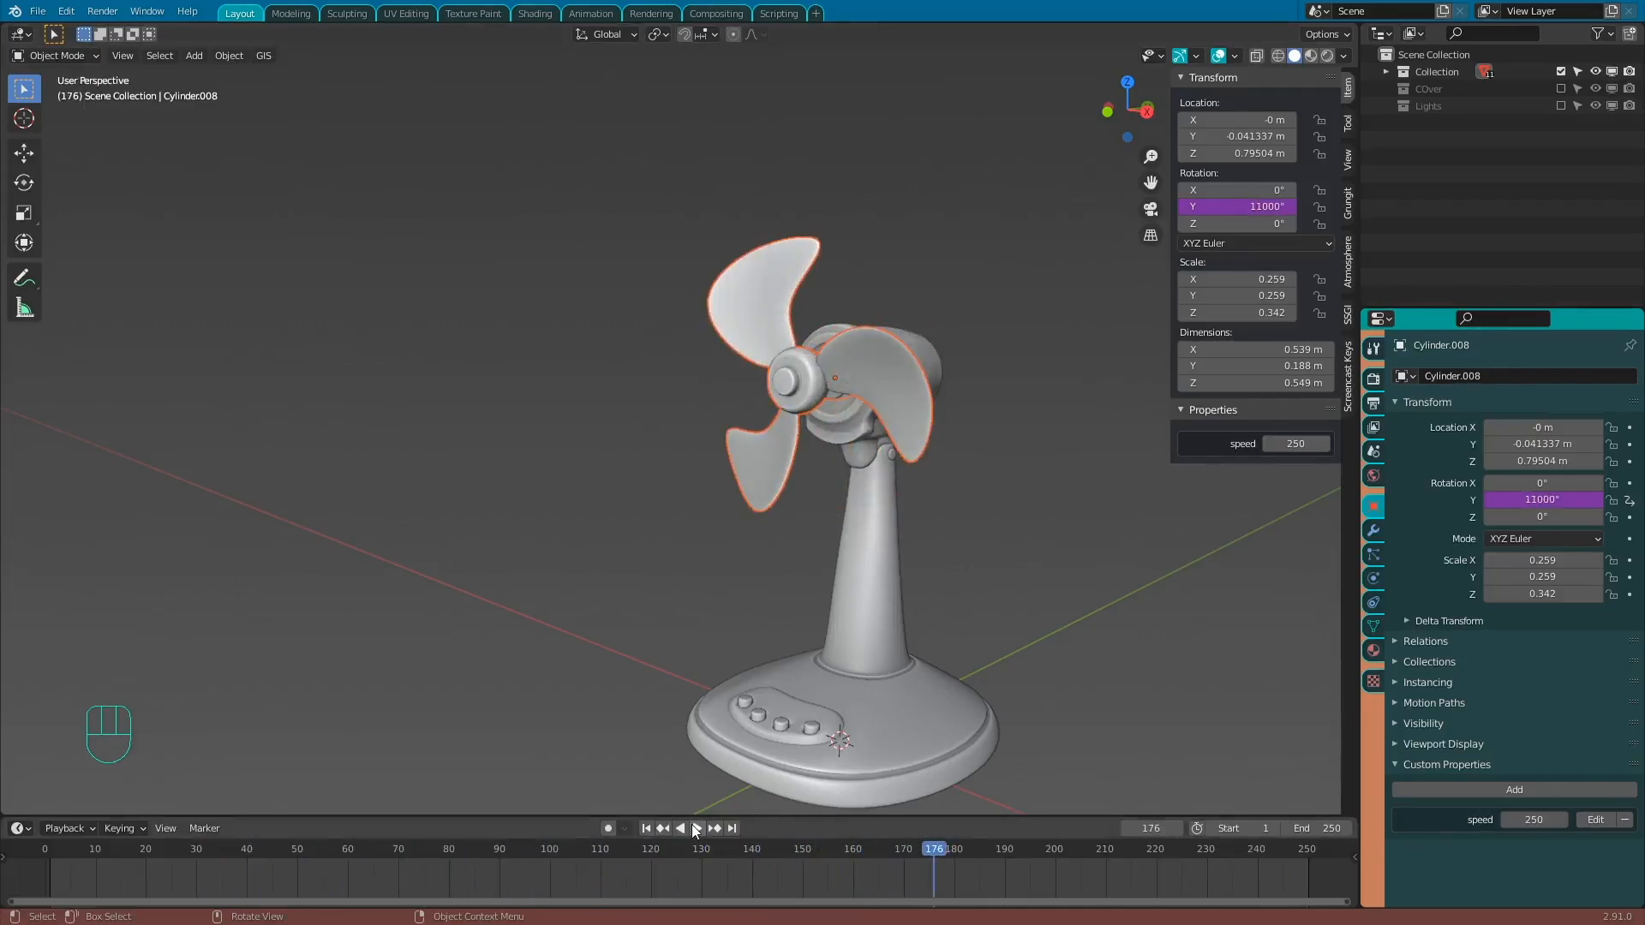
Review the speed property's minimum and maximum limits in its settings and accept them.
{"action": "left_click", "coordinate": [1595, 820]}
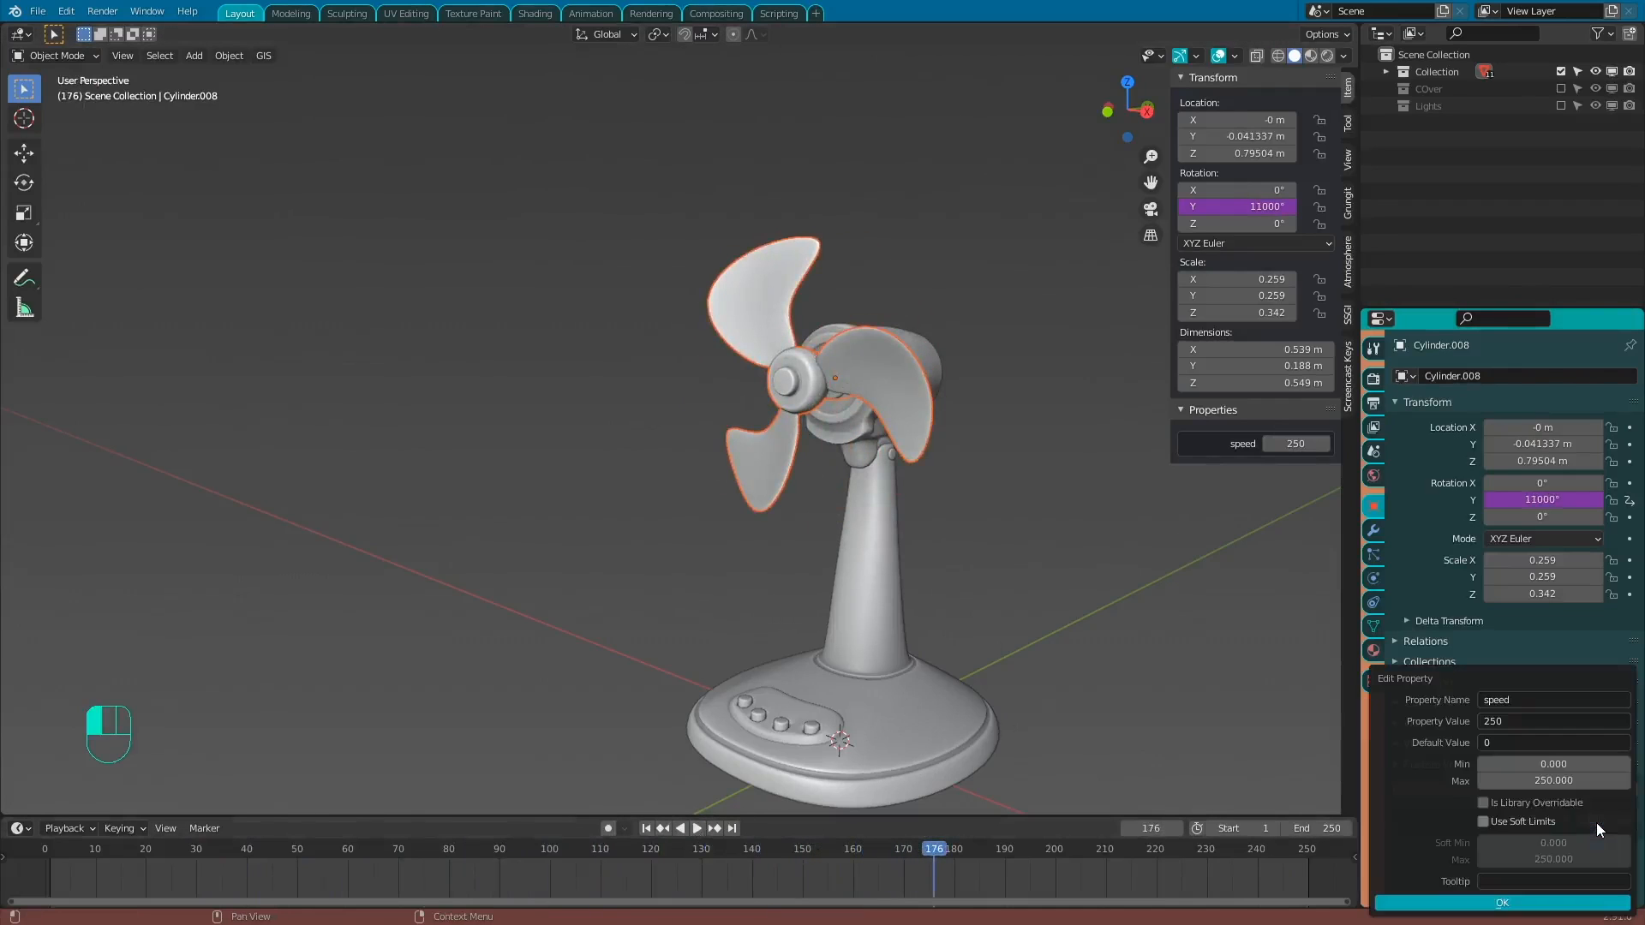
{"action": "left_click", "coordinate": [1567, 765]}
{"action": "key", "text": "Return"}
{"action": "left_click", "coordinate": [1529, 902]}
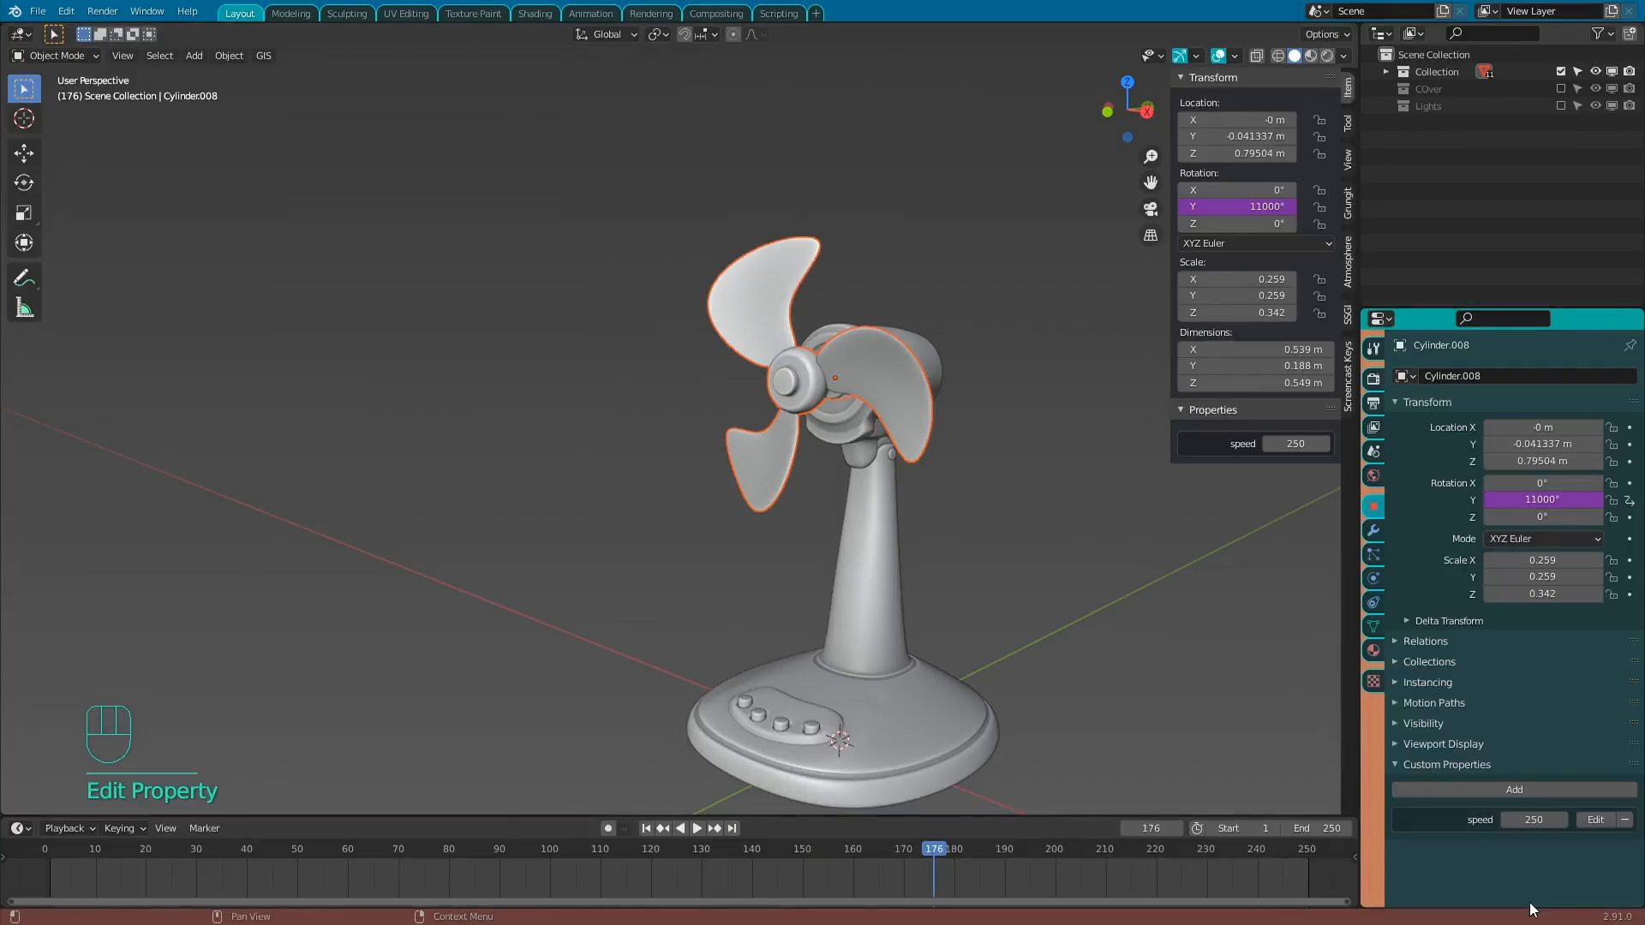
Replay the fan animation, try adjusting the speed property while it runs, and stop playback.
{"action": "left_click", "coordinate": [699, 828]}
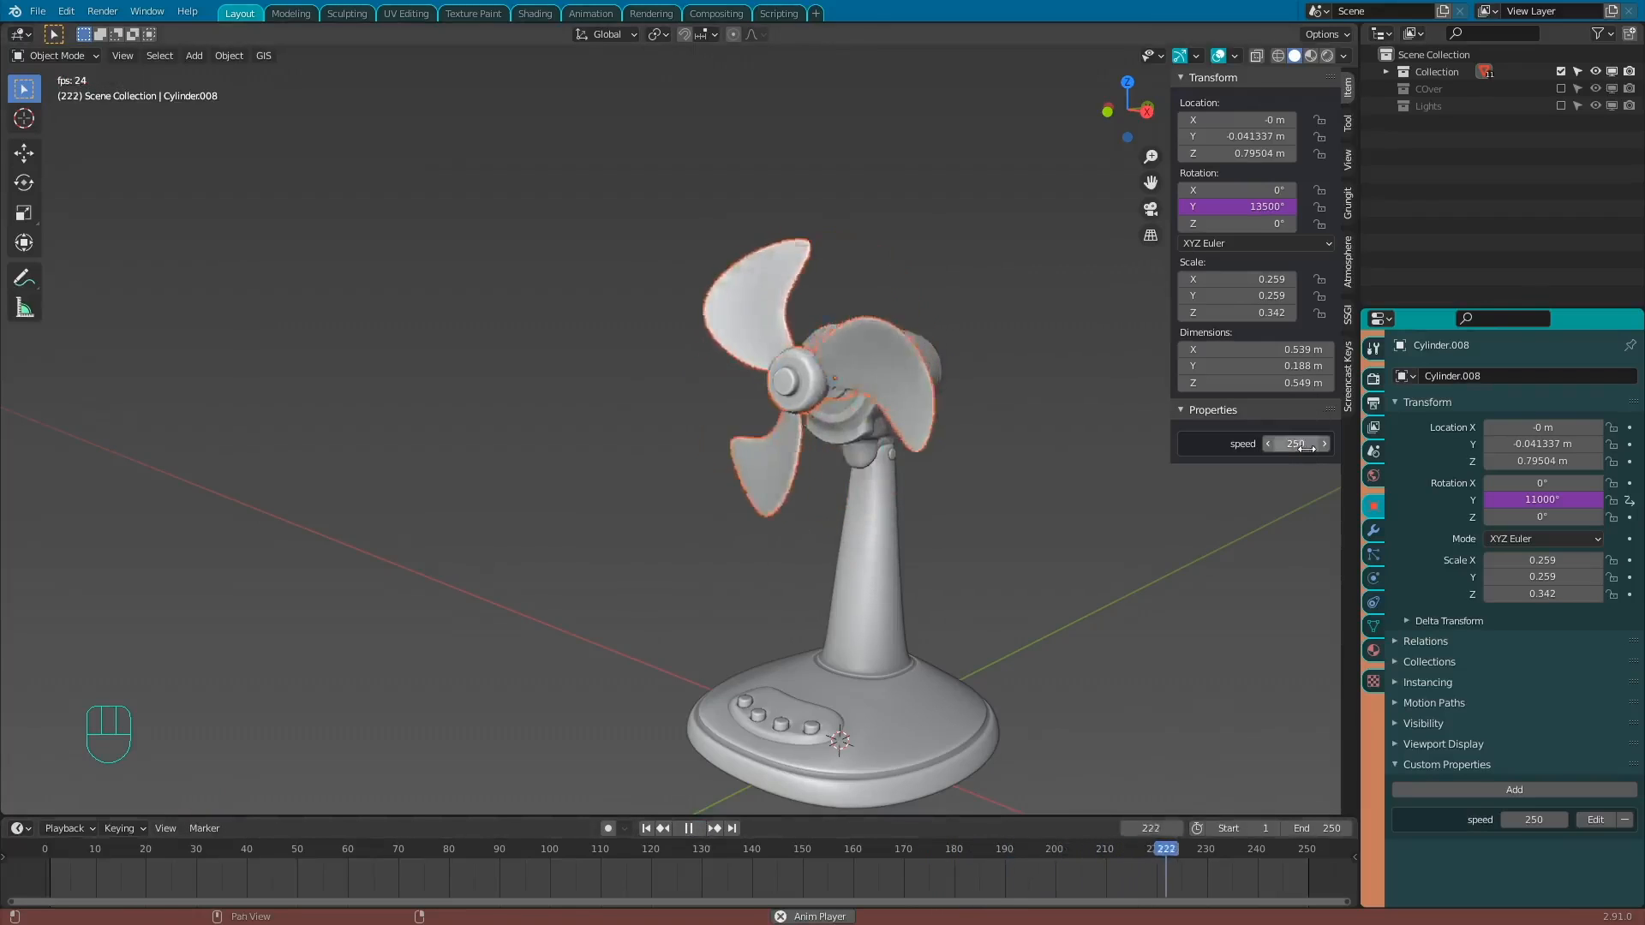
{"action": "mouse_move", "coordinate": [1307, 449]}
{"action": "left_mouse_down"}
{"action": "mouse_move", "coordinate": [1215, 449]}
{"action": "mouse_move", "coordinate": [1318, 452]}
{"action": "left_mouse_up"}
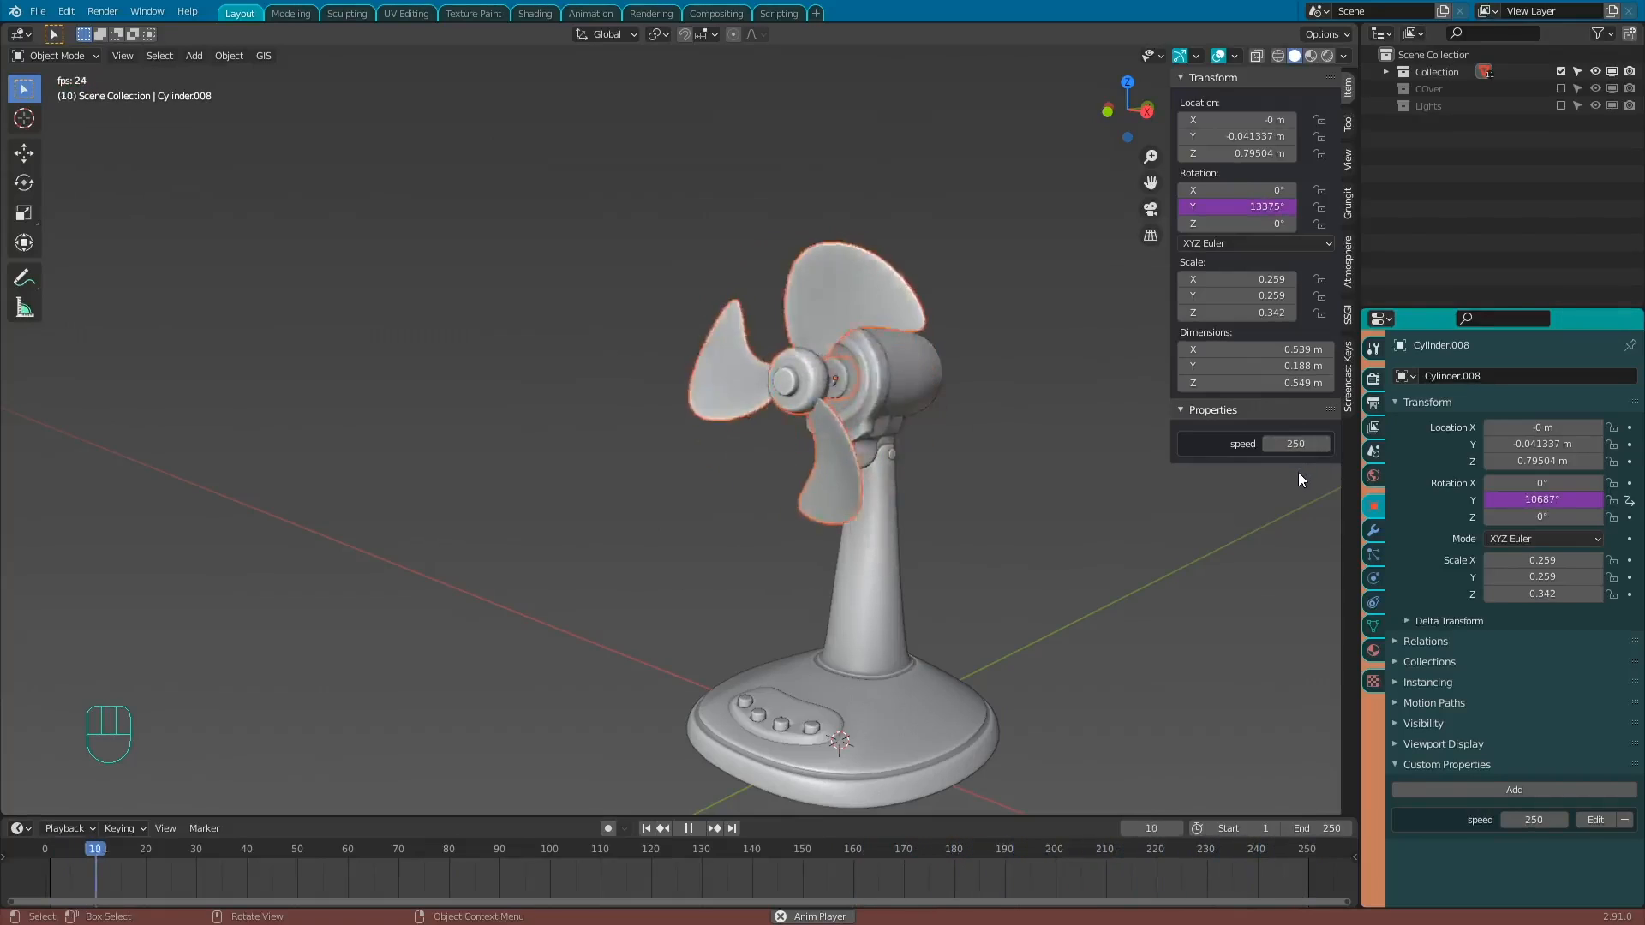
{"action": "left_click", "coordinate": [689, 828]}
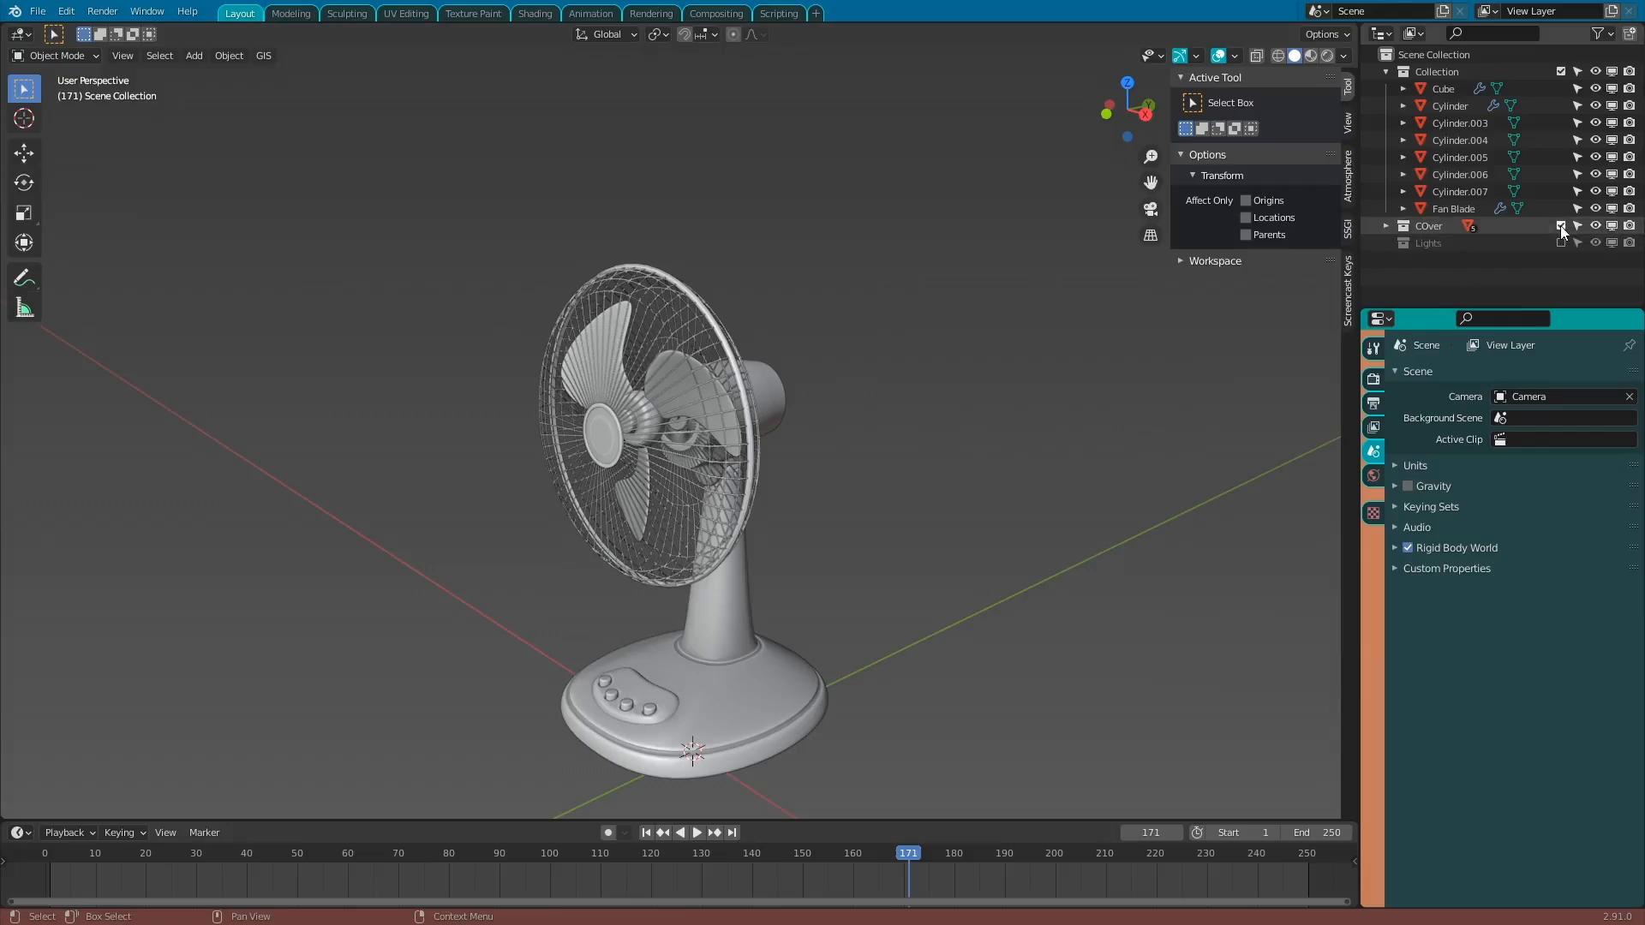
Exclude the COver collection from the view layer and select the Fan Blade object from behind.
{"action": "left_click", "coordinate": [1560, 226]}
{"action": "middle_click_drag", "start_coordinate": [1020, 476], "coordinate": [857, 369]}
{"action": "scroll", "coordinate": [908, 488], "scroll_direction": "up", "scroll_amount": 3}
{"action": "scroll", "coordinate": [915, 491], "scroll_direction": "down", "scroll_amount": 1}
{"action": "scroll", "coordinate": [929, 424], "scroll_direction": "up", "scroll_amount": 2}
{"action": "scroll", "coordinate": [918, 403], "scroll_direction": "up", "scroll_amount": 2}
{"action": "left_click", "coordinate": [660, 214]}
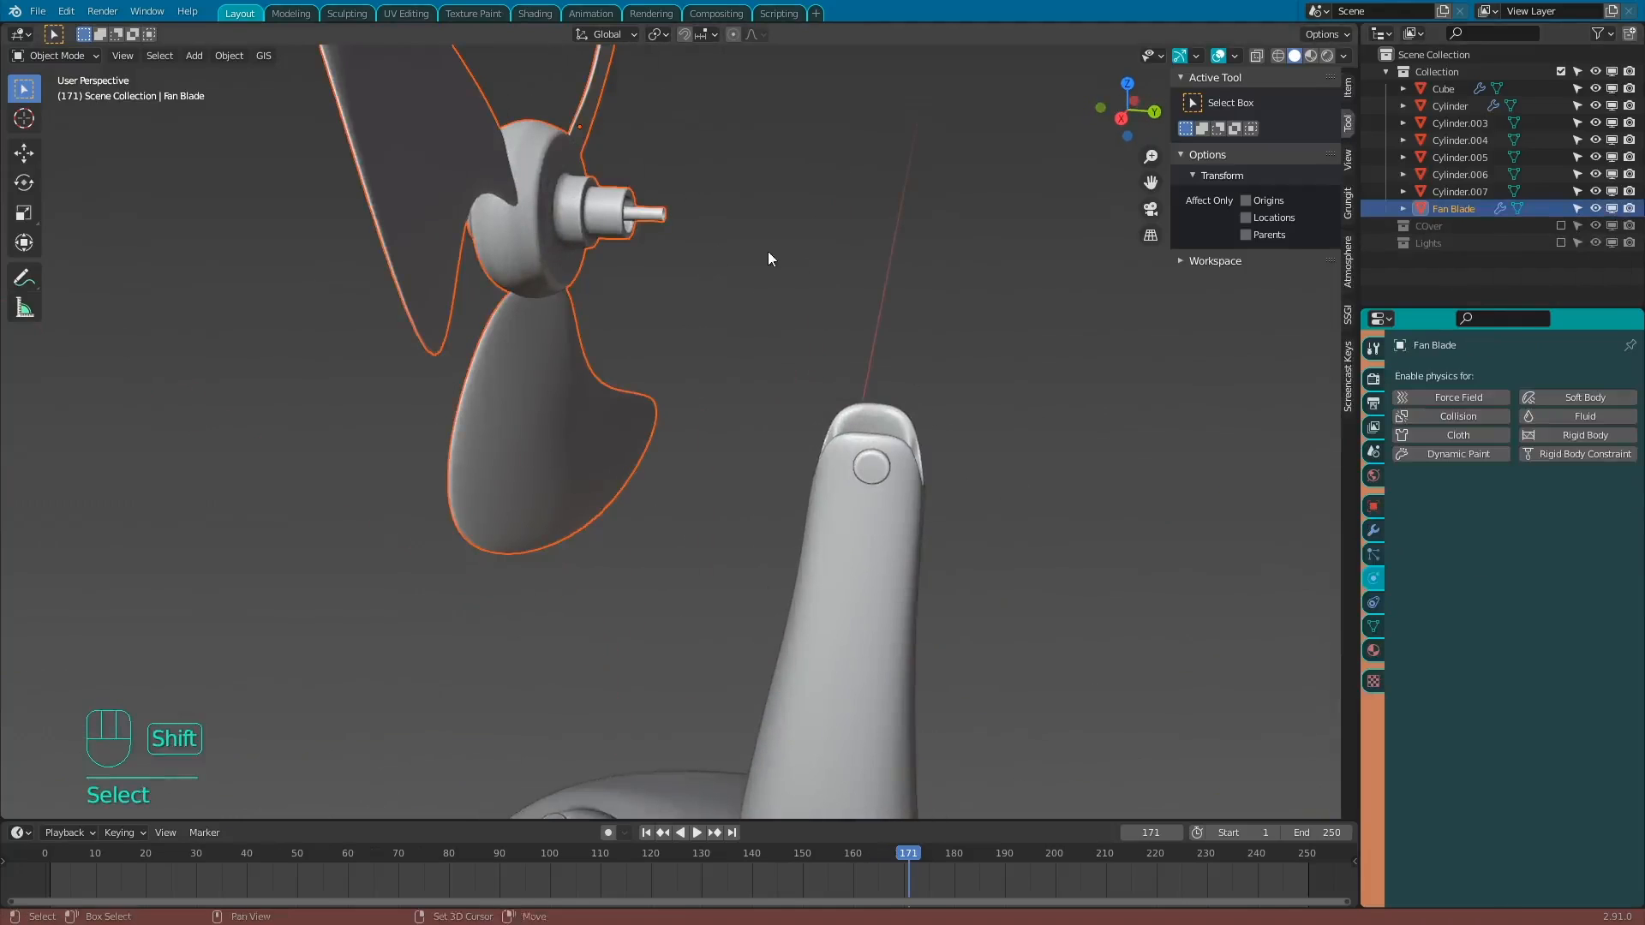
In Edit Mode, snap the 3D cursor to the selected end of the Fan Blade's thin shaft, and return to Object Mode.
{"action": "middle_click_drag", "start_coordinate": [768, 250], "coordinate": [828, 422], "text": "shift"}
{"action": "scroll", "coordinate": [808, 437], "scroll_direction": "up", "scroll_amount": 1}
{"action": "key", "text": "Tab"}
{"action": "scroll", "coordinate": [828, 422], "scroll_direction": "up", "scroll_amount": 5}
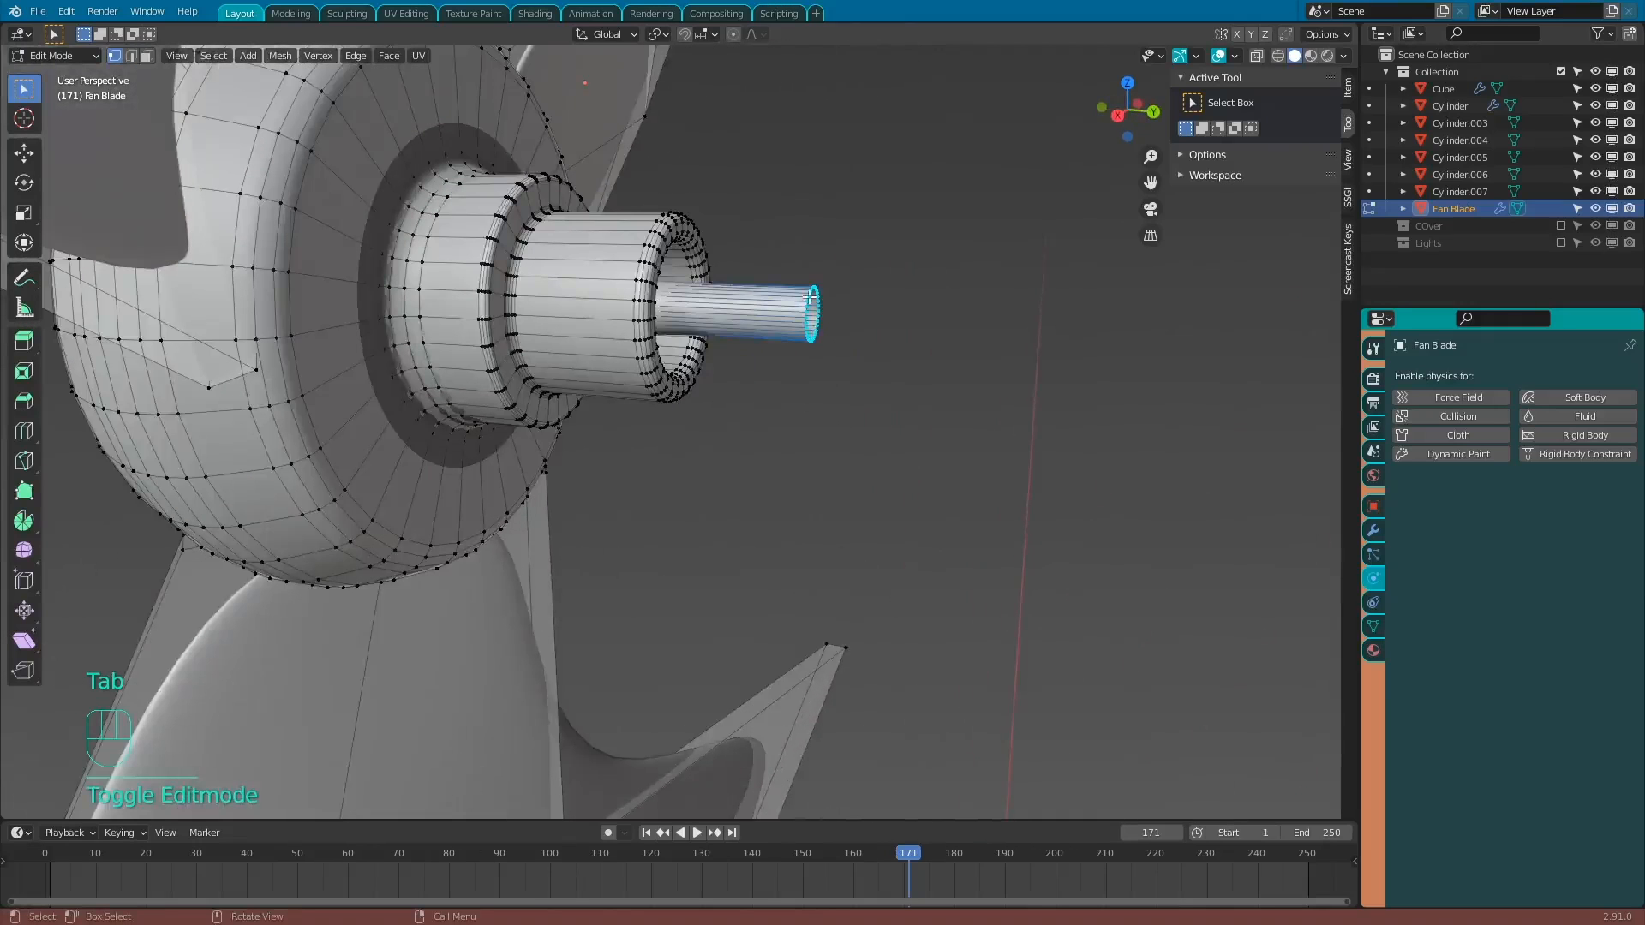
{"action": "scroll", "coordinate": [830, 368], "scroll_direction": "down", "scroll_amount": 2}
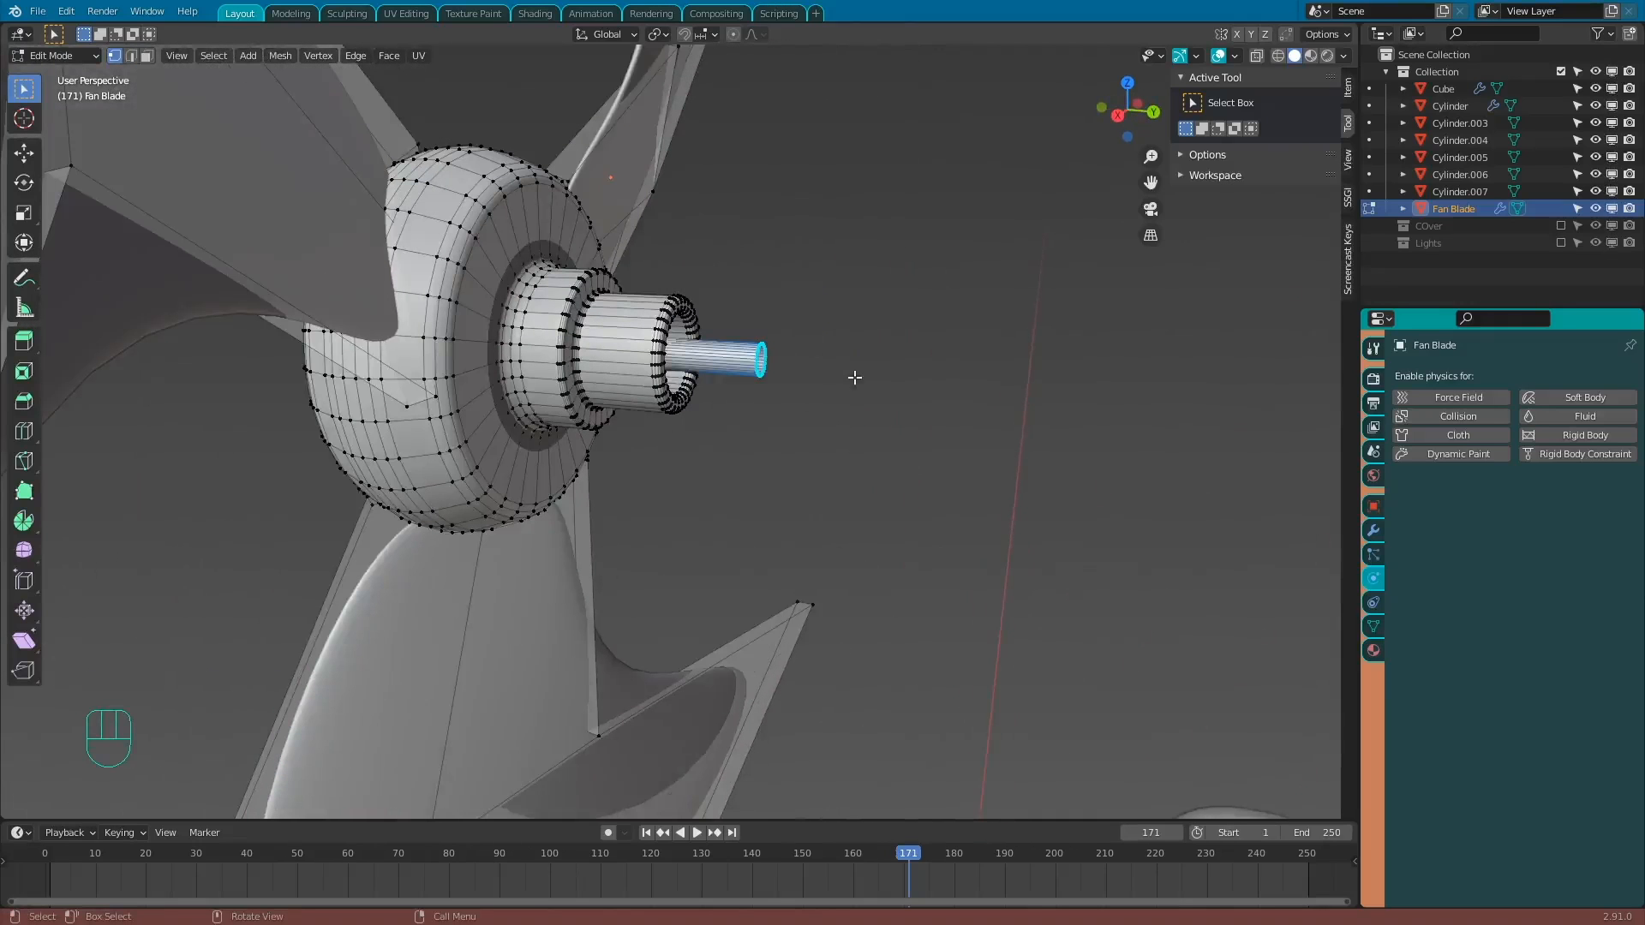
{"action": "key", "text": "shift+s"}
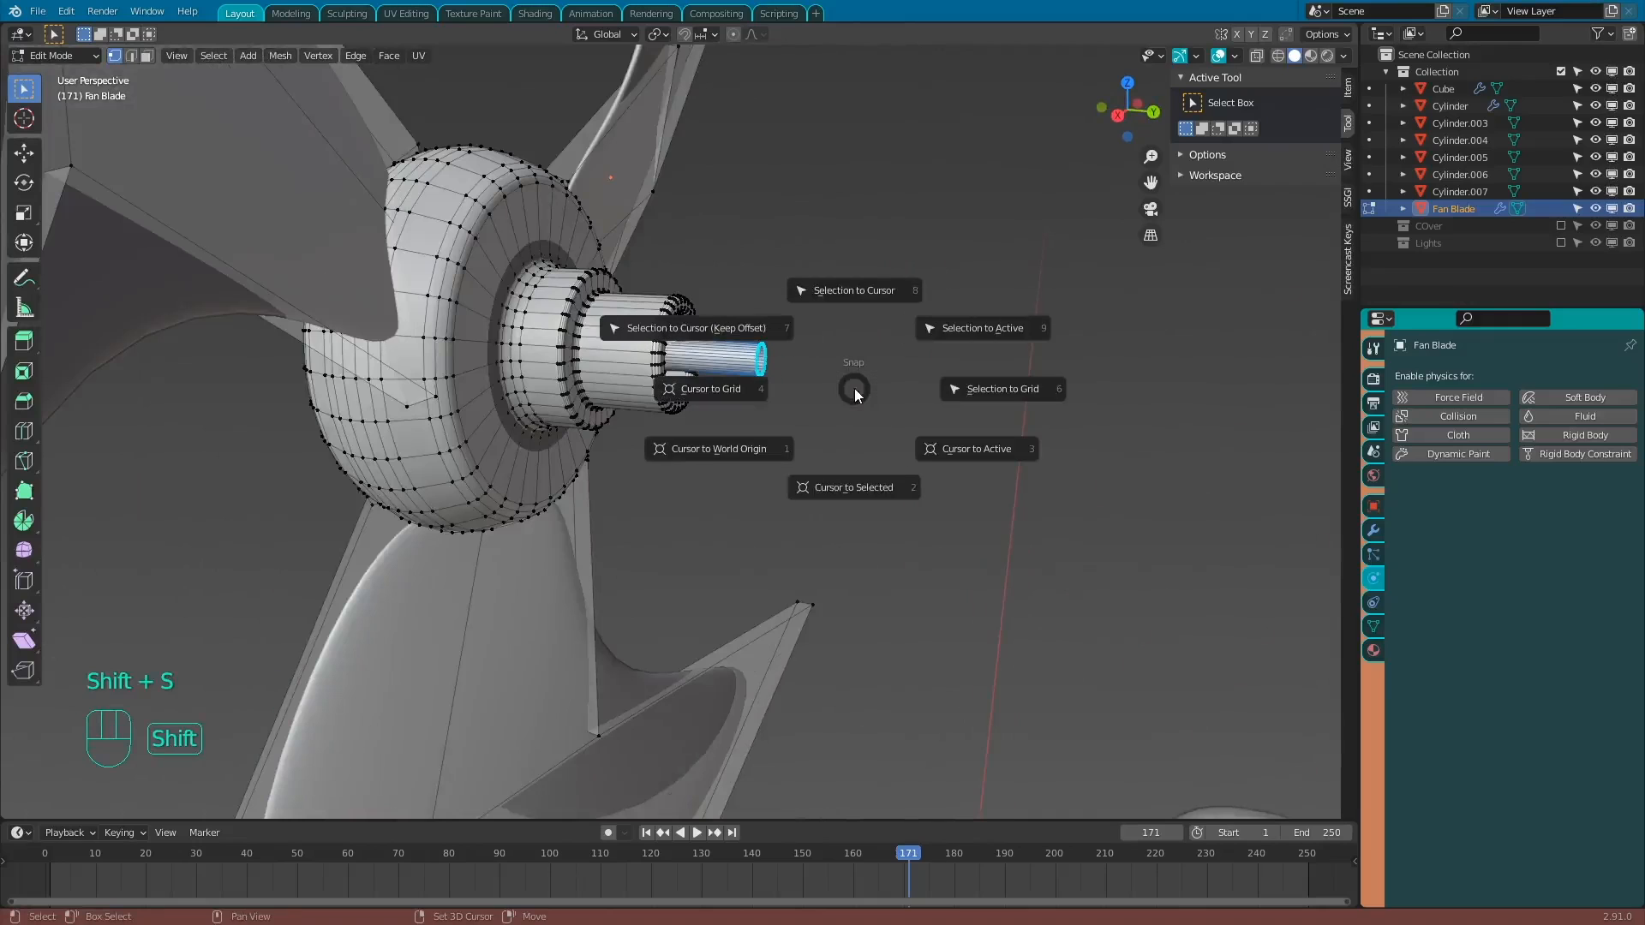
{"action": "left_click", "coordinate": [864, 485]}
{"action": "scroll", "coordinate": [820, 424], "scroll_direction": "down", "scroll_amount": 3}
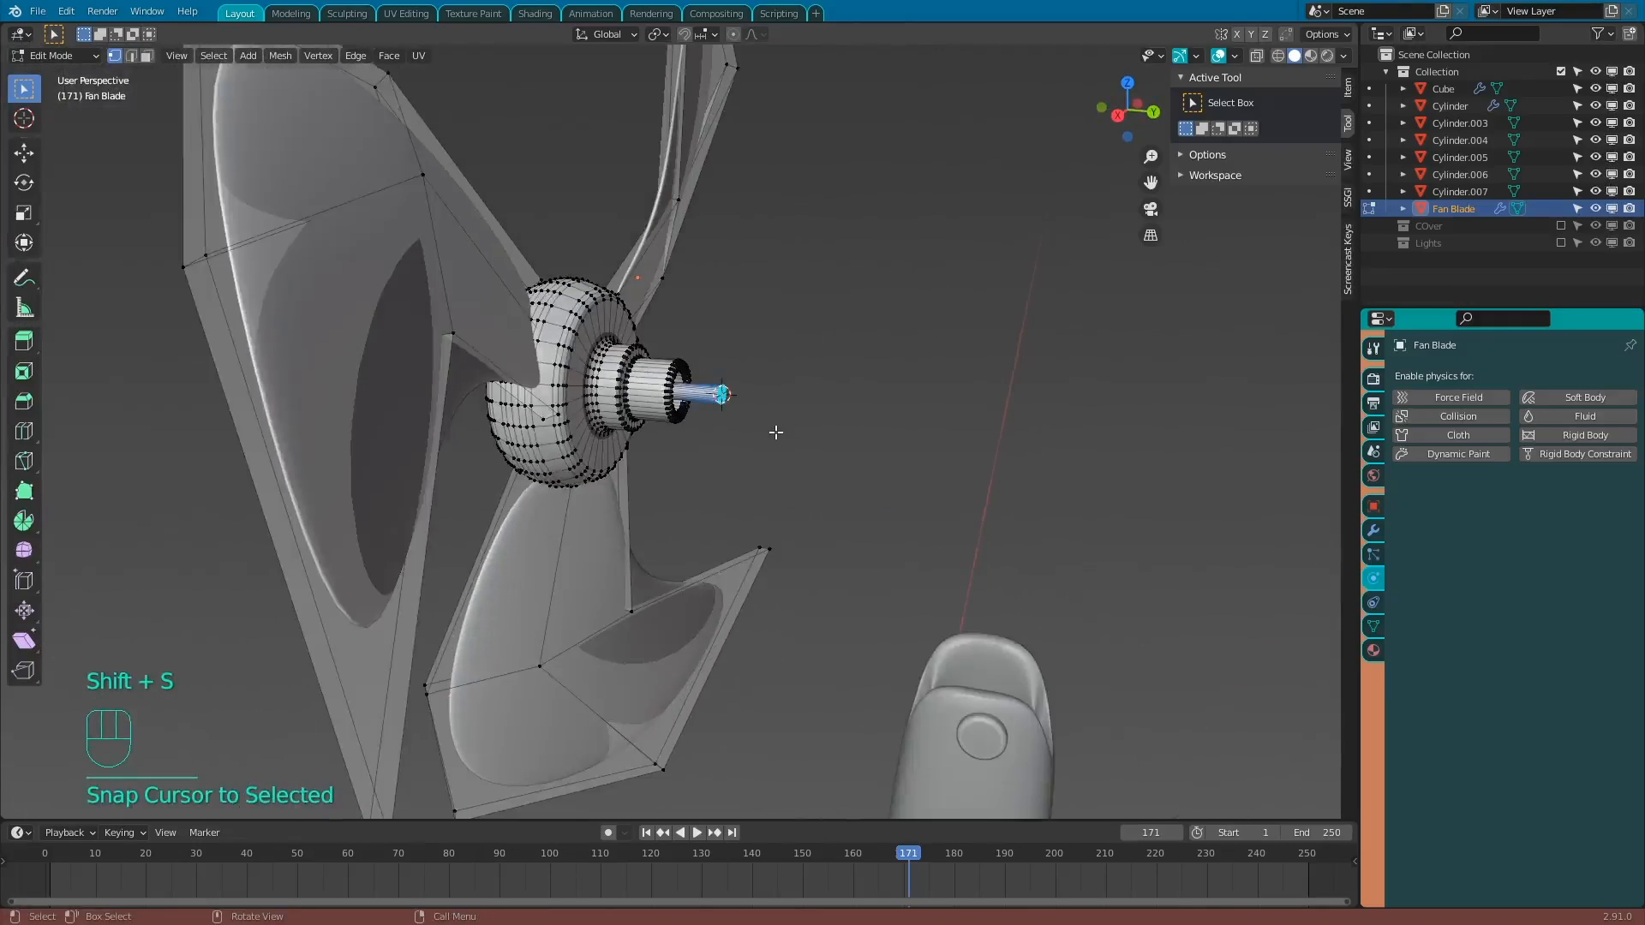
{"action": "scroll", "coordinate": [776, 432], "scroll_direction": "up", "scroll_amount": 1}
{"action": "key", "text": "Tab"}
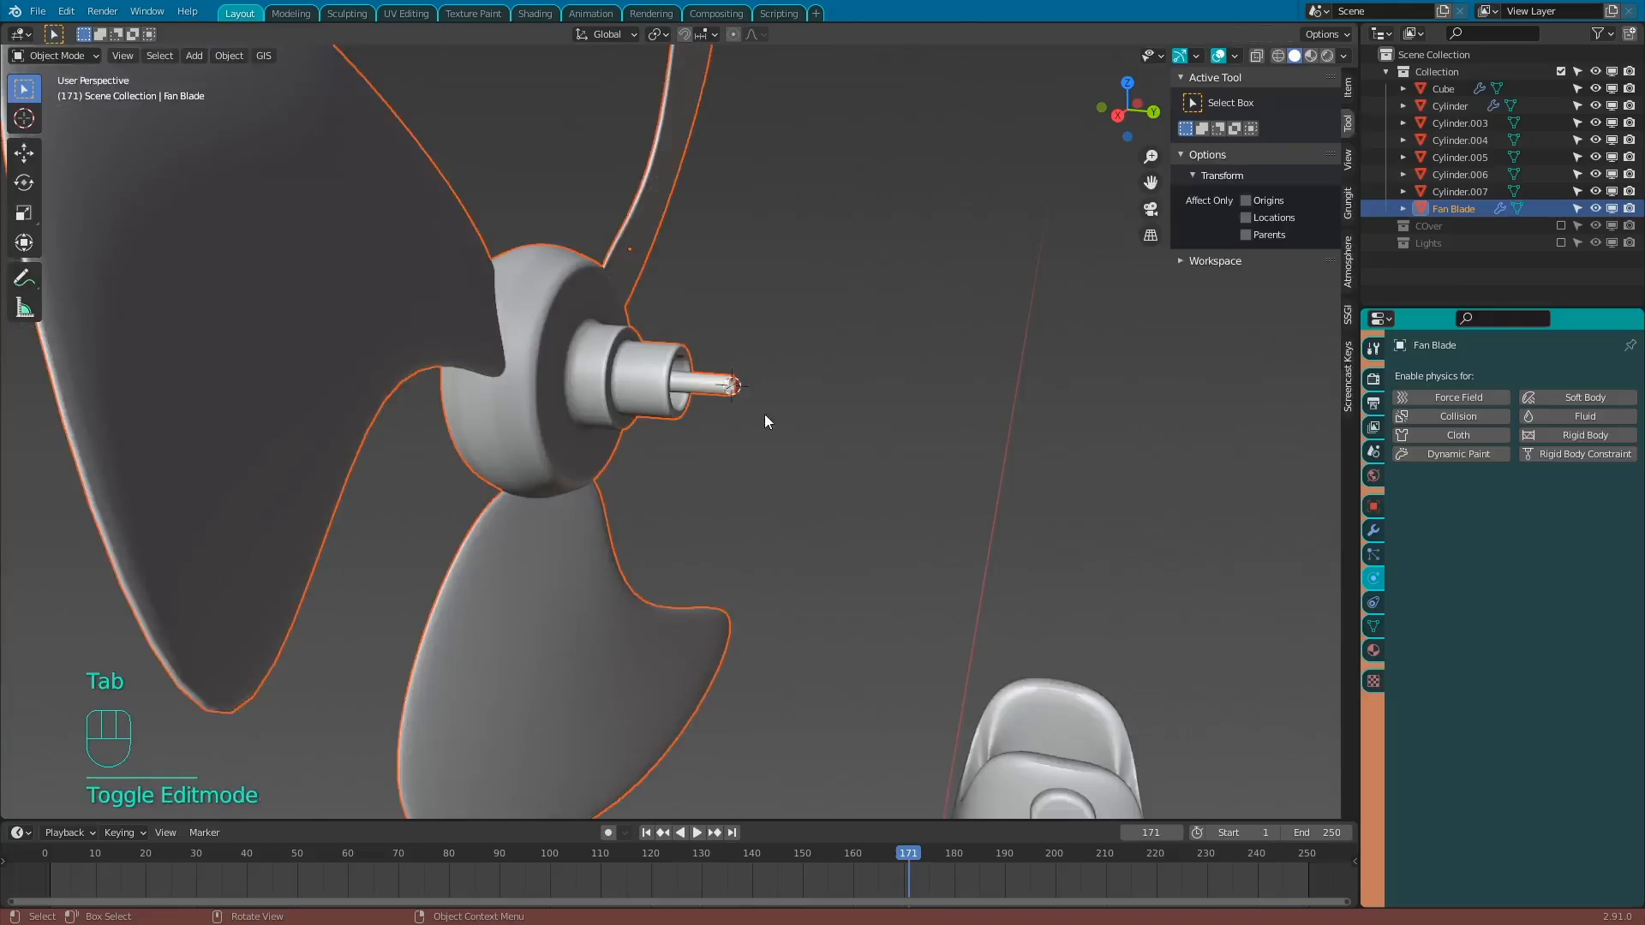
Add a cylinder mesh with 32 vertices, 1 m radius and 2 m depth at the 3D cursor.
{"action": "left_click", "coordinate": [194, 55]}
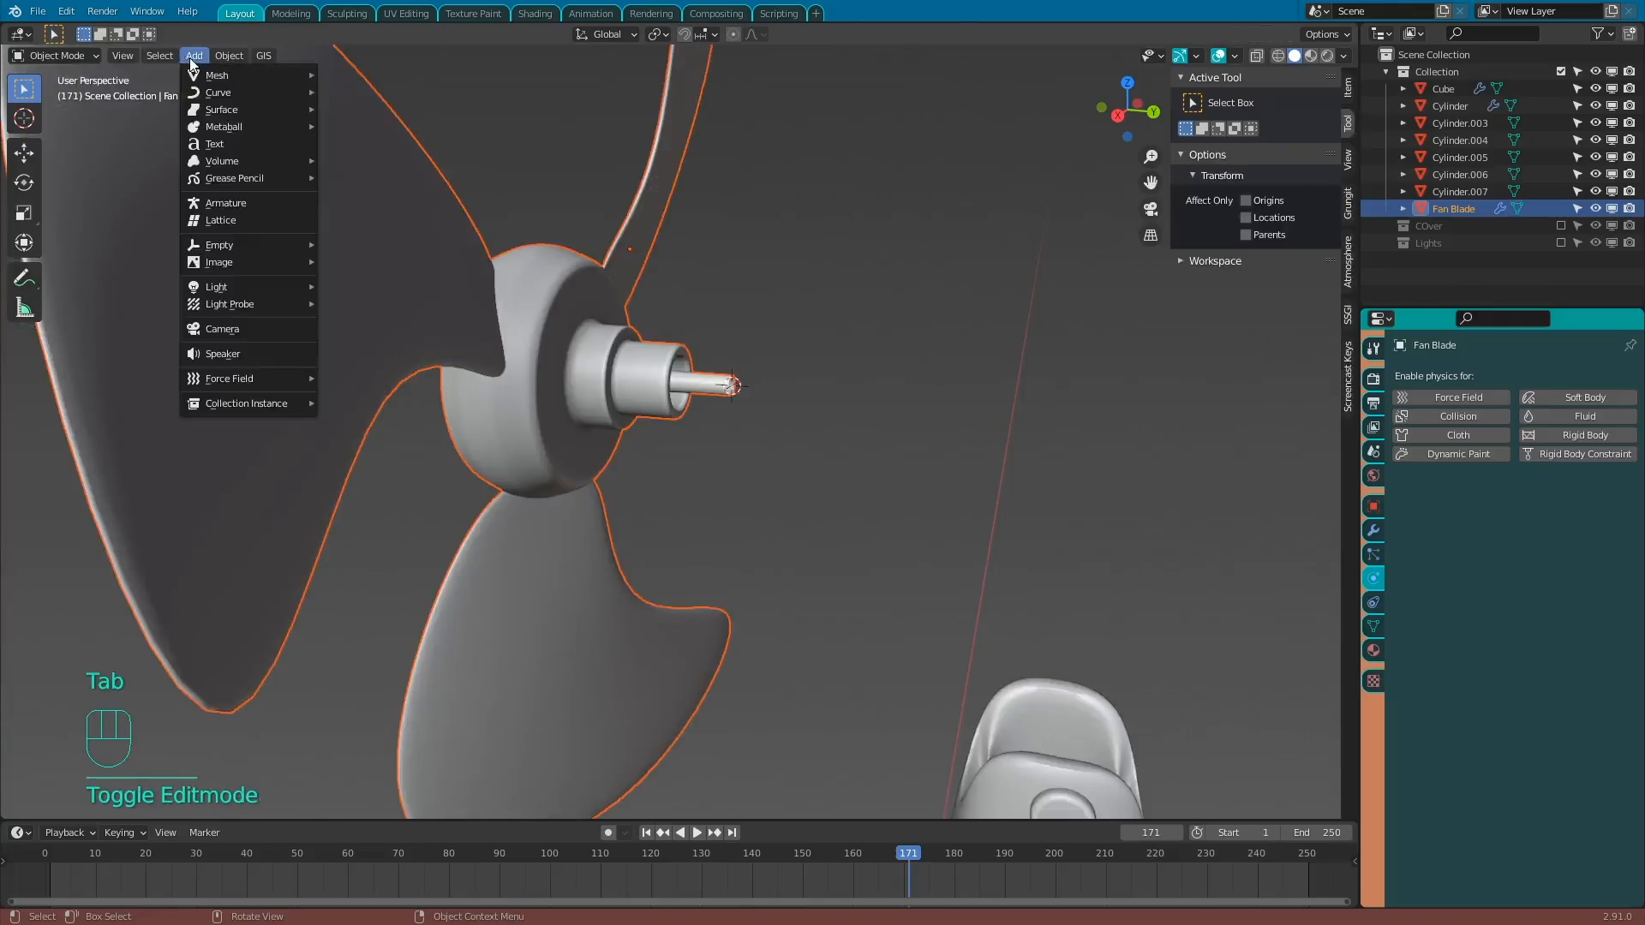
{"action": "mouse_move", "coordinate": [203, 92]}
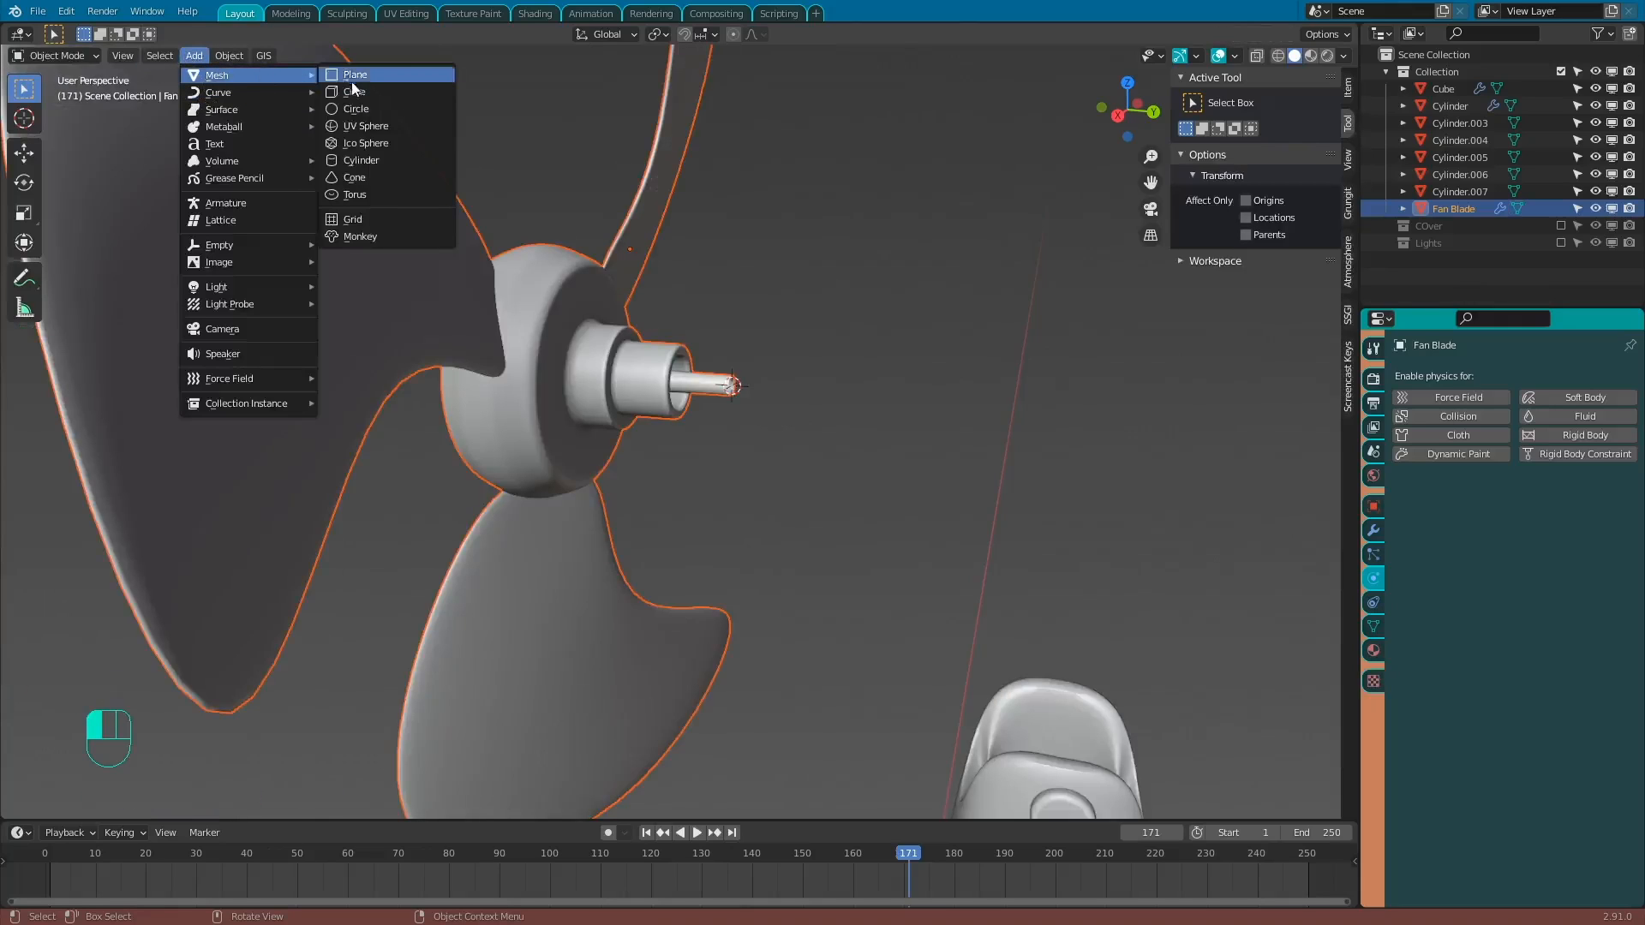
{"action": "left_click", "coordinate": [379, 160]}
{"action": "key", "text": "KP_Decimal"}
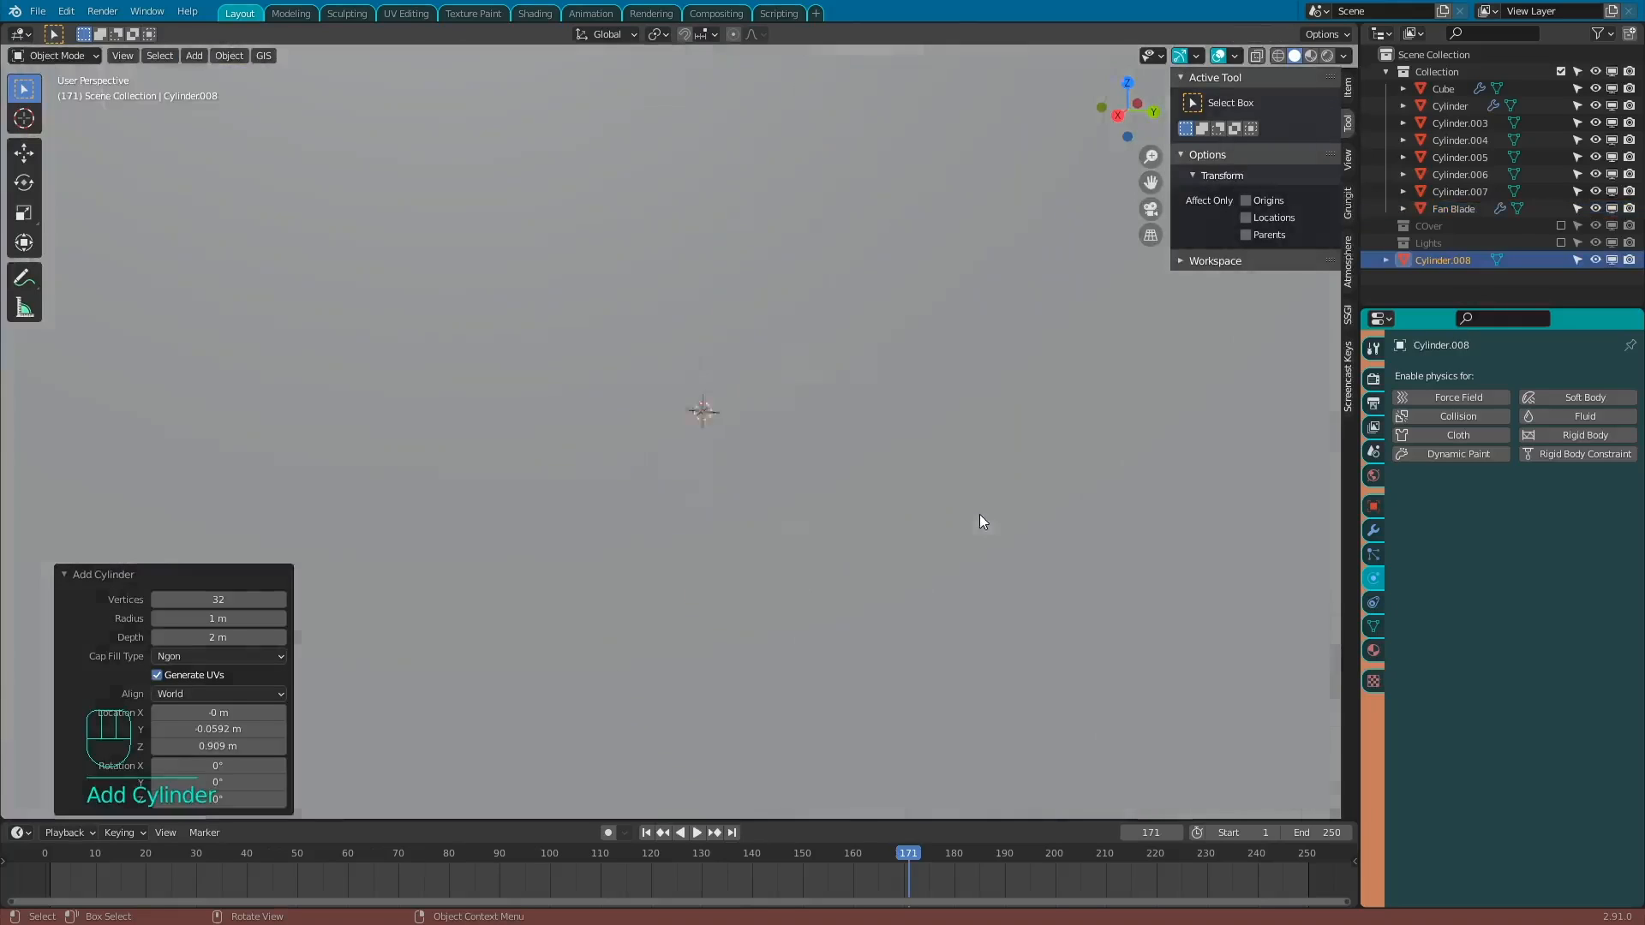
Scale the new cylinder down uniformly to about 0.03 so it is small beside the fan hub's shaft.
{"action": "key", "text": "s"}
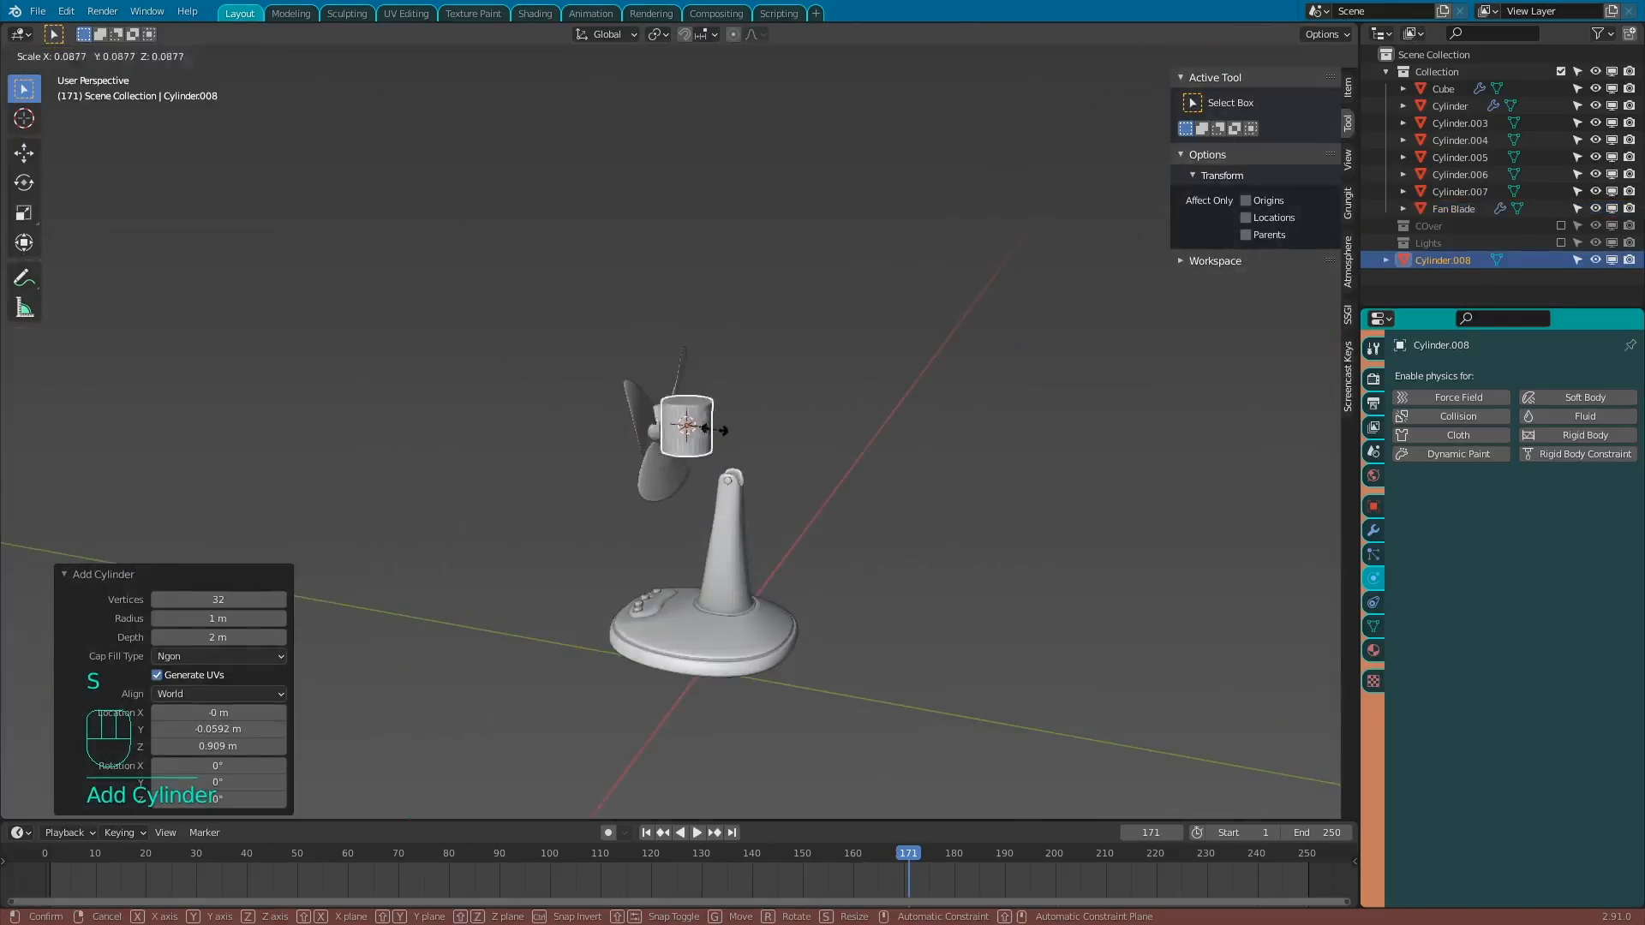
{"action": "left_click", "coordinate": [717, 448]}
{"action": "scroll", "coordinate": [801, 461], "scroll_direction": "up", "scroll_amount": 6}
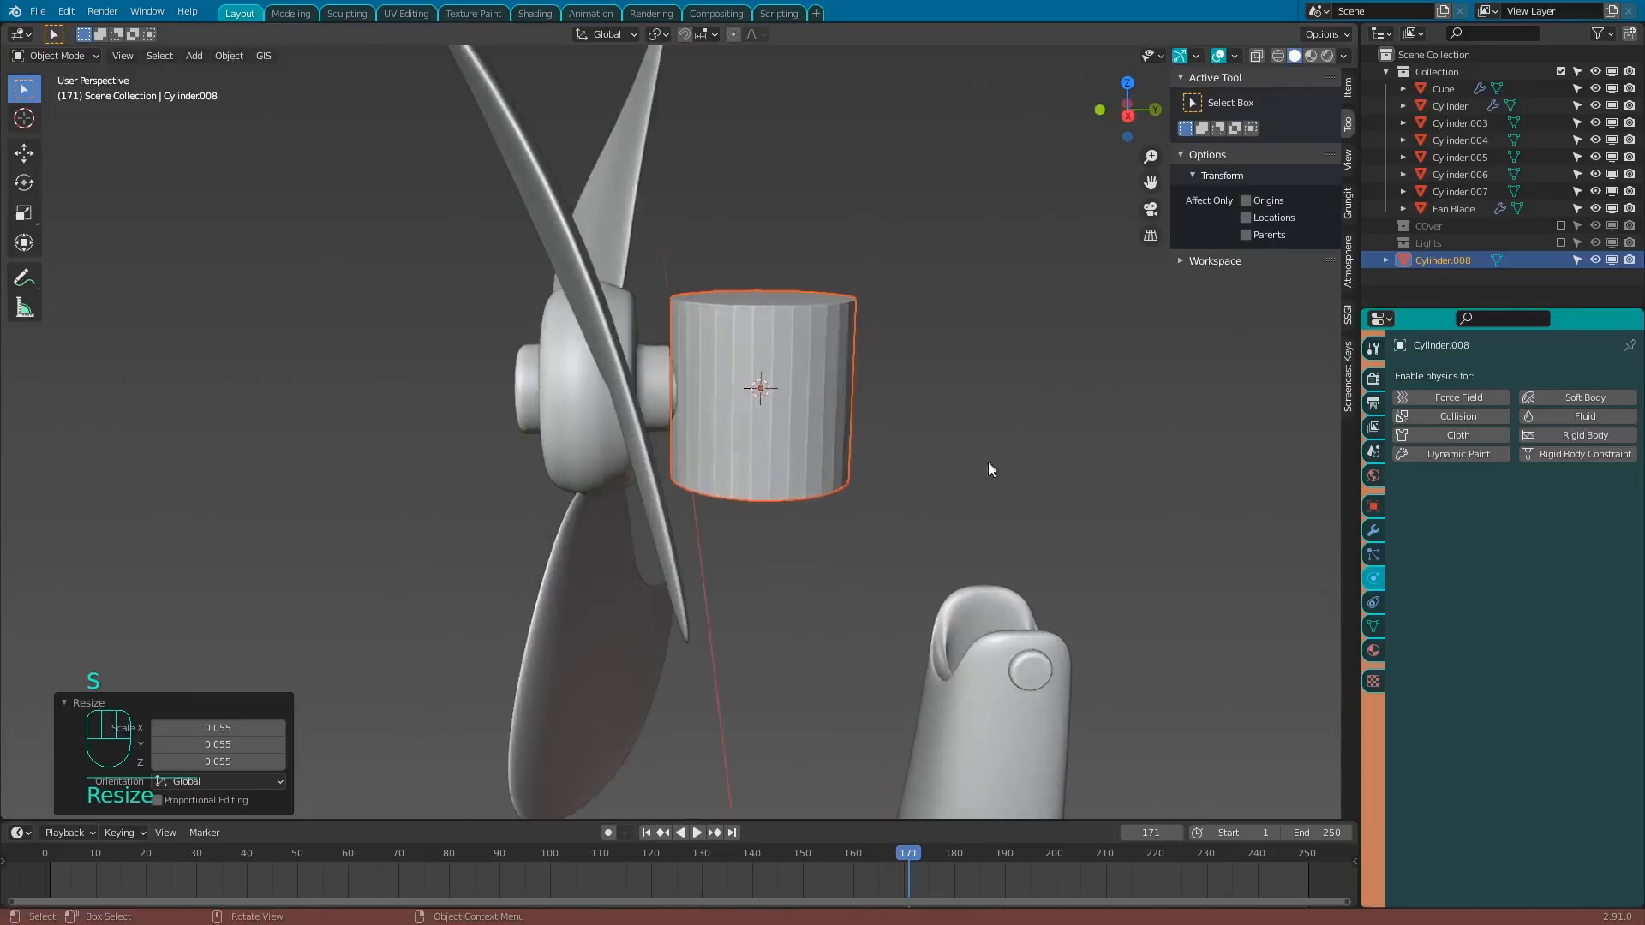
{"action": "key", "text": "s"}
{"action": "left_click", "coordinate": [881, 439]}
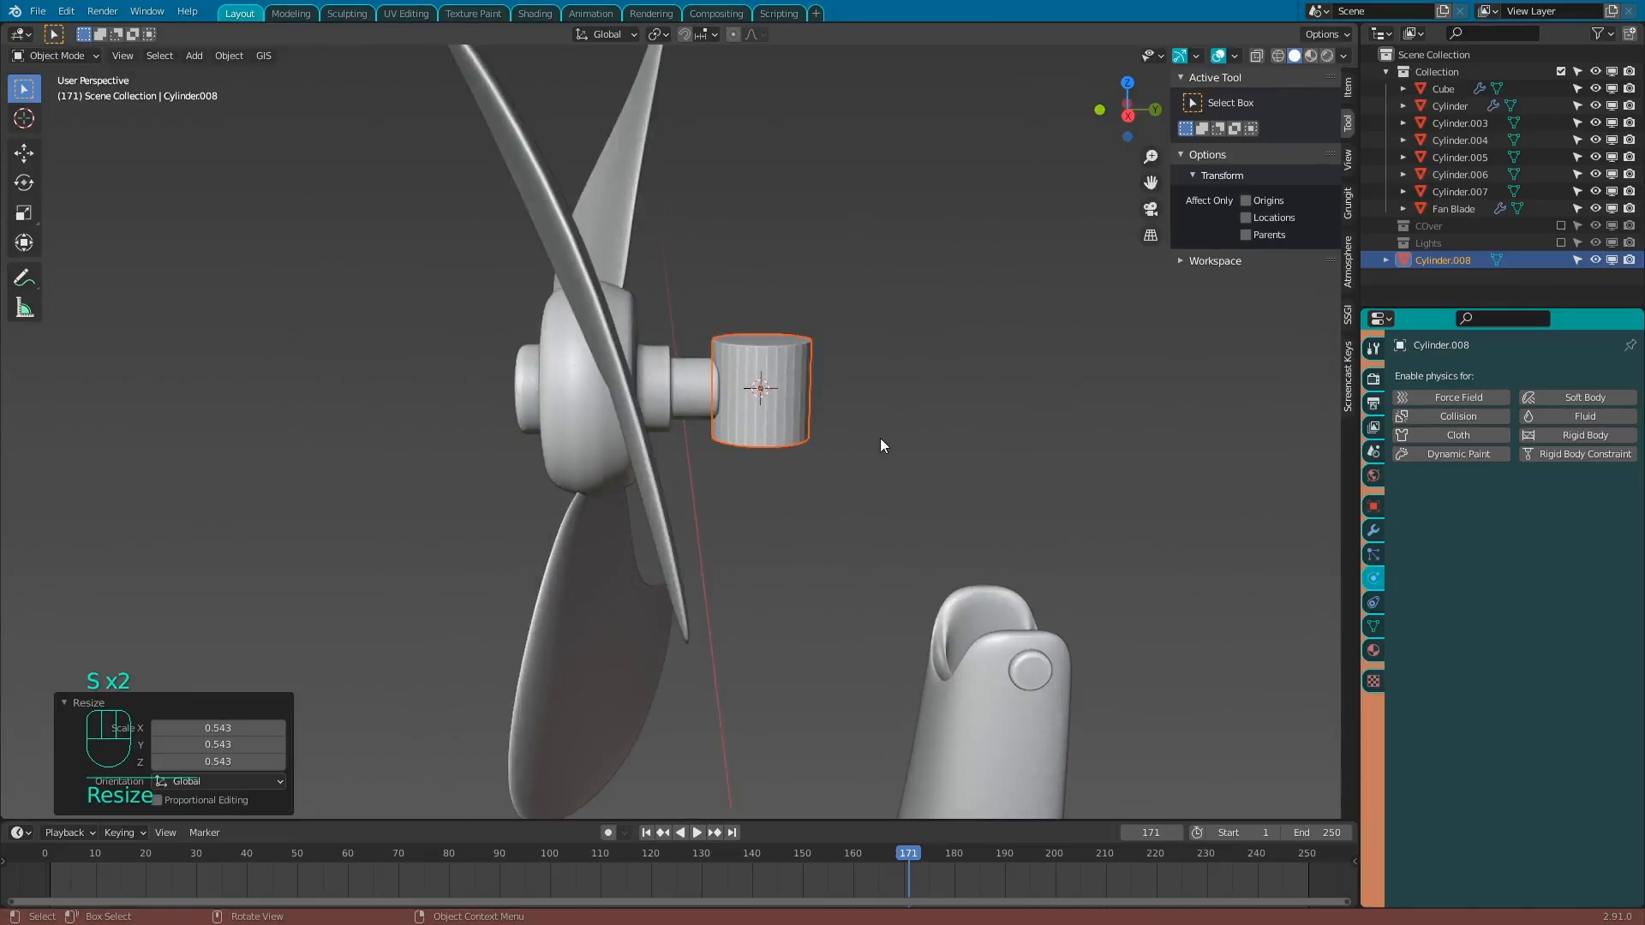
Rotate the cylinder 90° about global X and flatten it along Y by a factor of about 0.15 into a thin disc.
{"action": "key", "text": "r"}
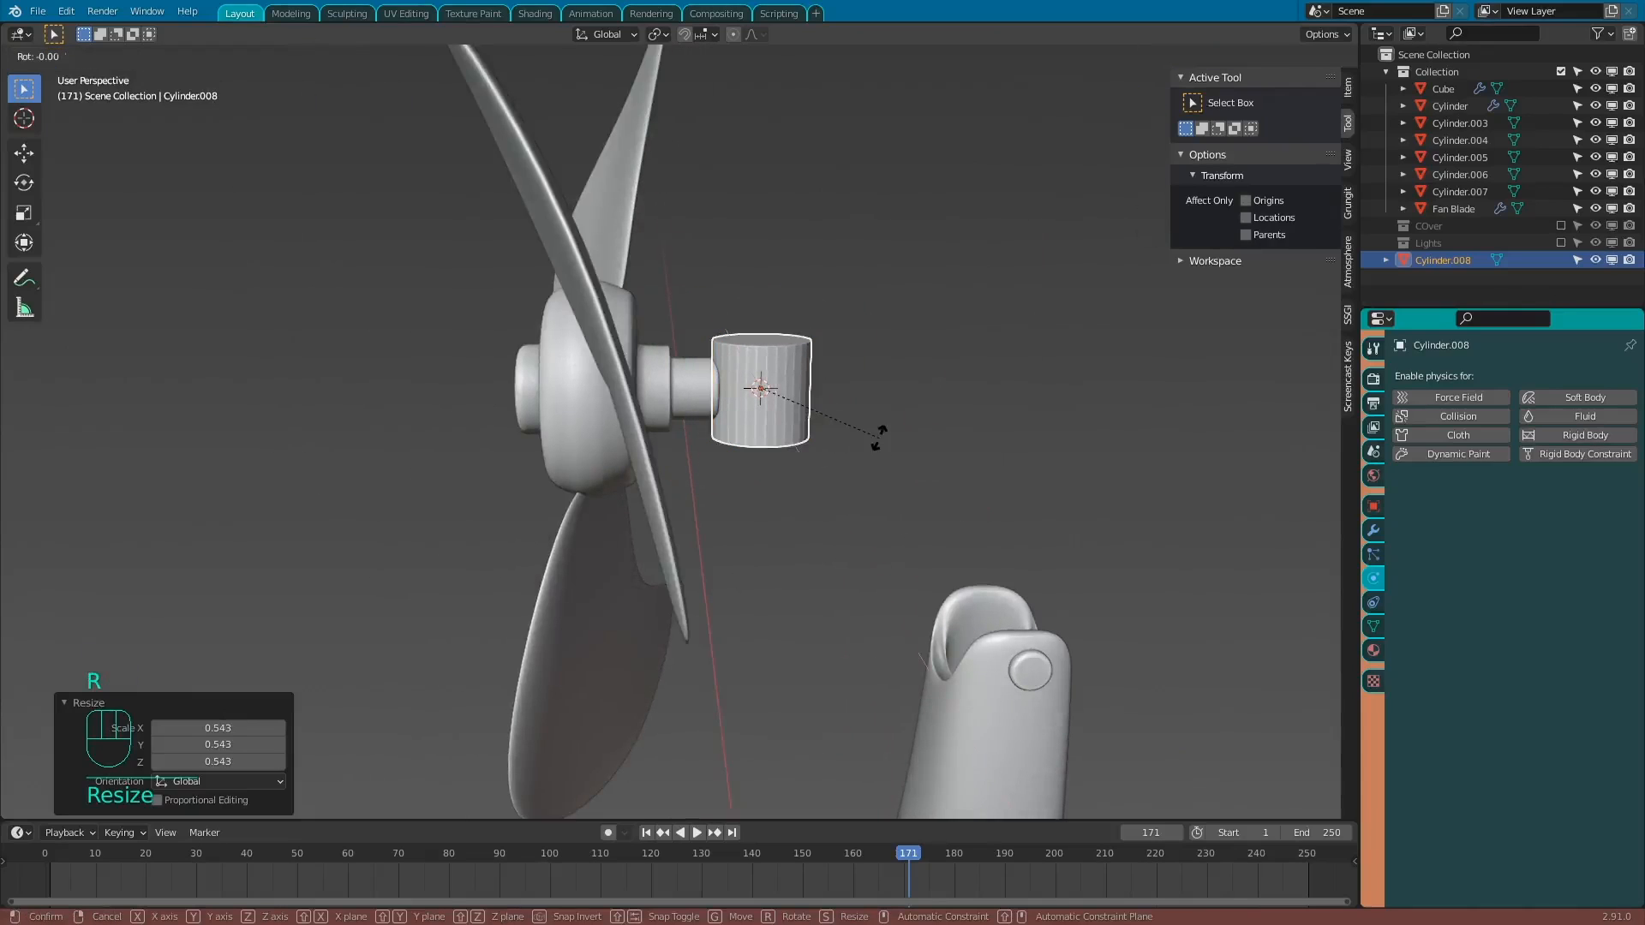
{"action": "type", "text": "x"}
{"action": "type", "text": "90"}
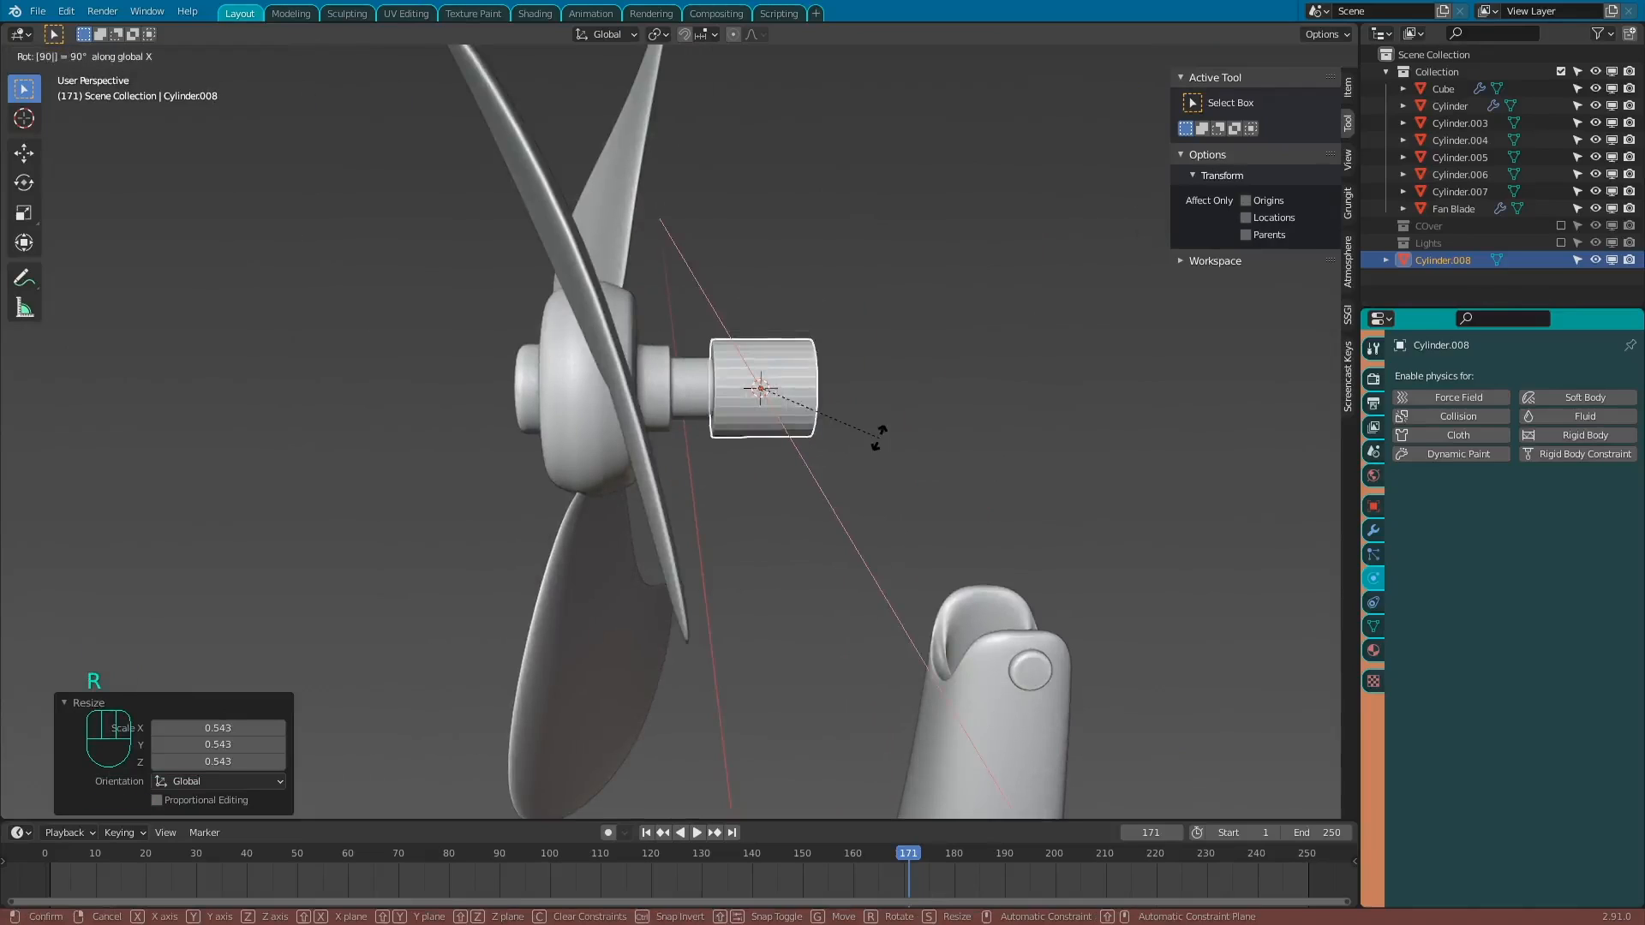
{"action": "key", "text": "Return"}
{"action": "key", "text": "s"}
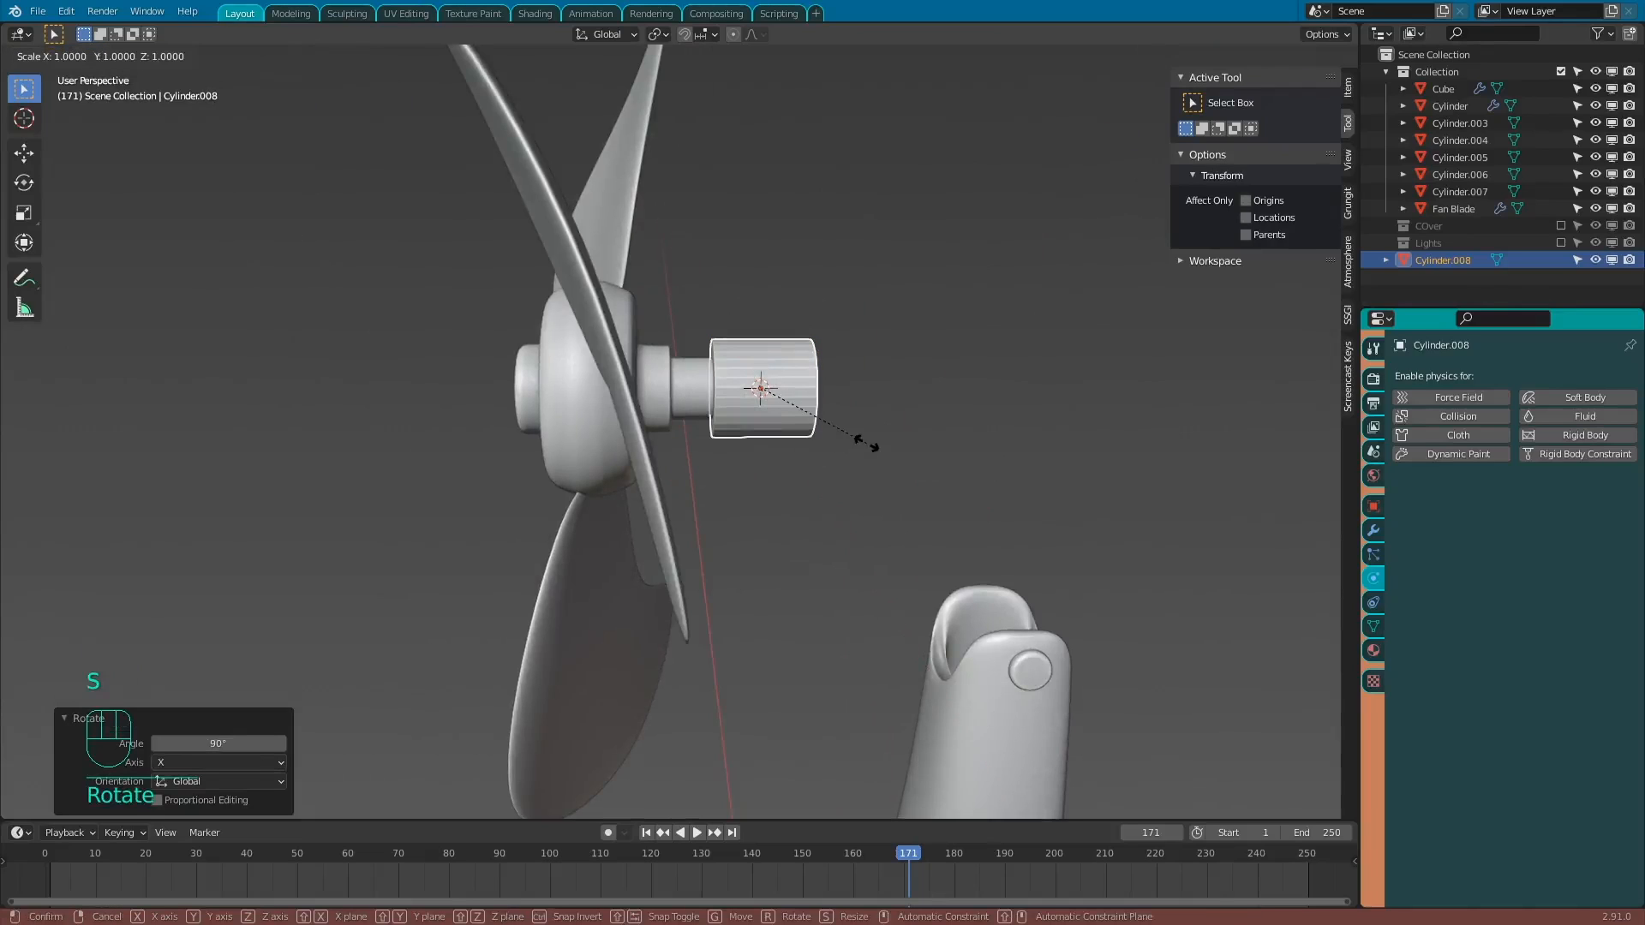
{"action": "key", "text": "y"}
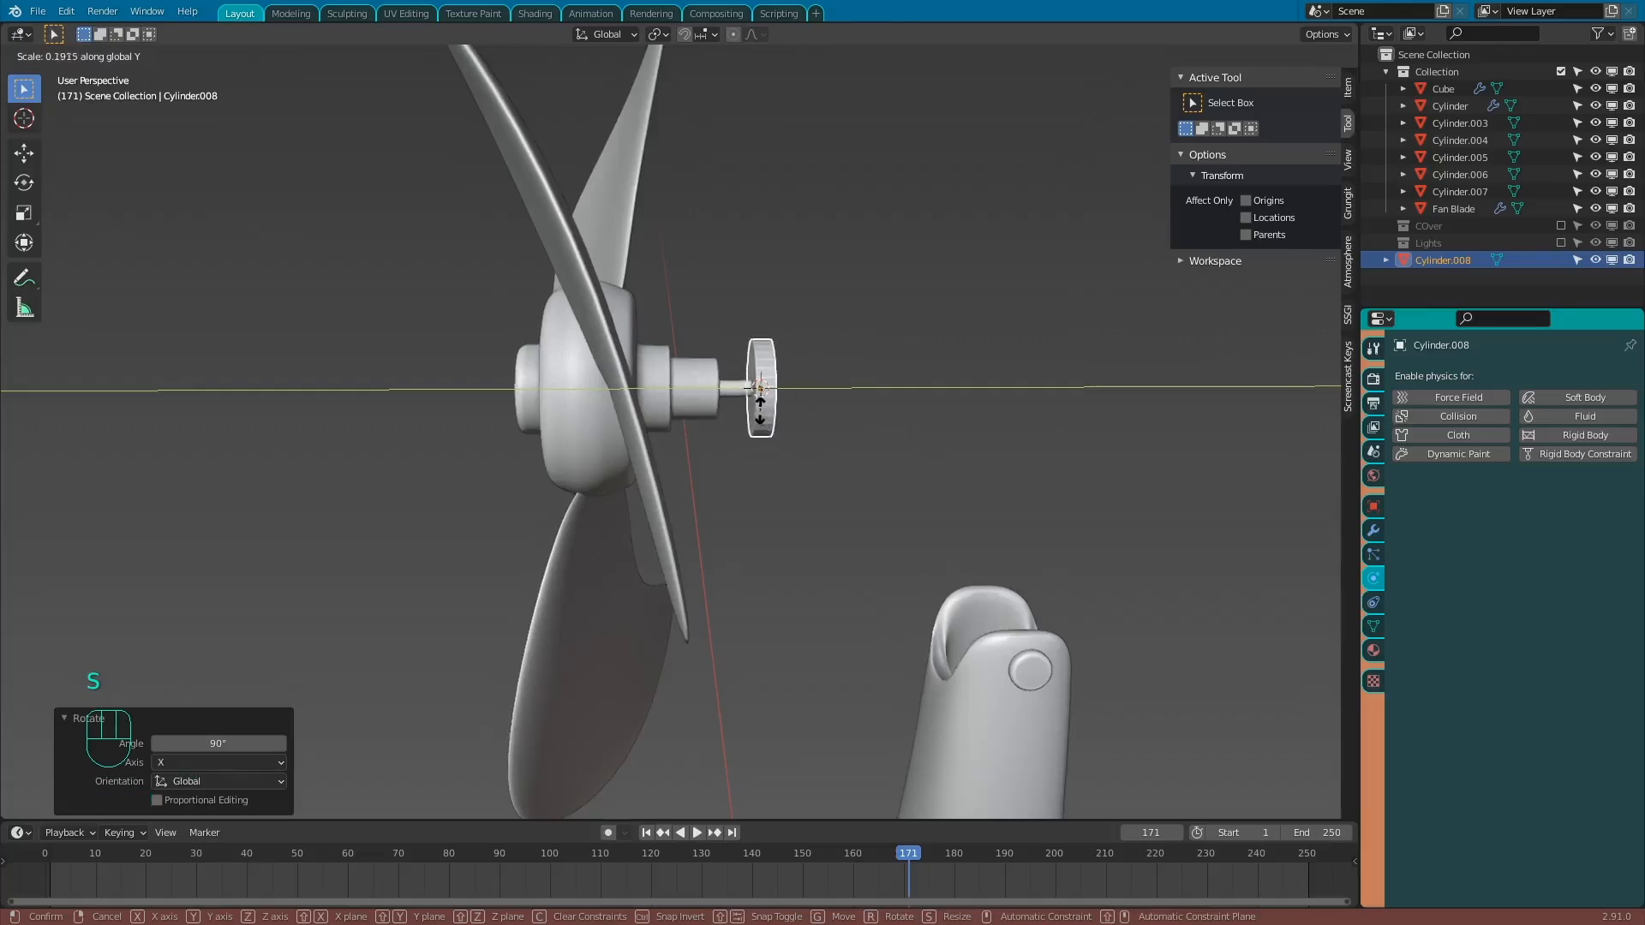
{"action": "left_click", "coordinate": [760, 399]}
Move the disc about 0.033 m along Y, away from the end of the fan's shaft.
{"action": "scroll", "coordinate": [805, 422], "scroll_direction": "up", "scroll_amount": 3}
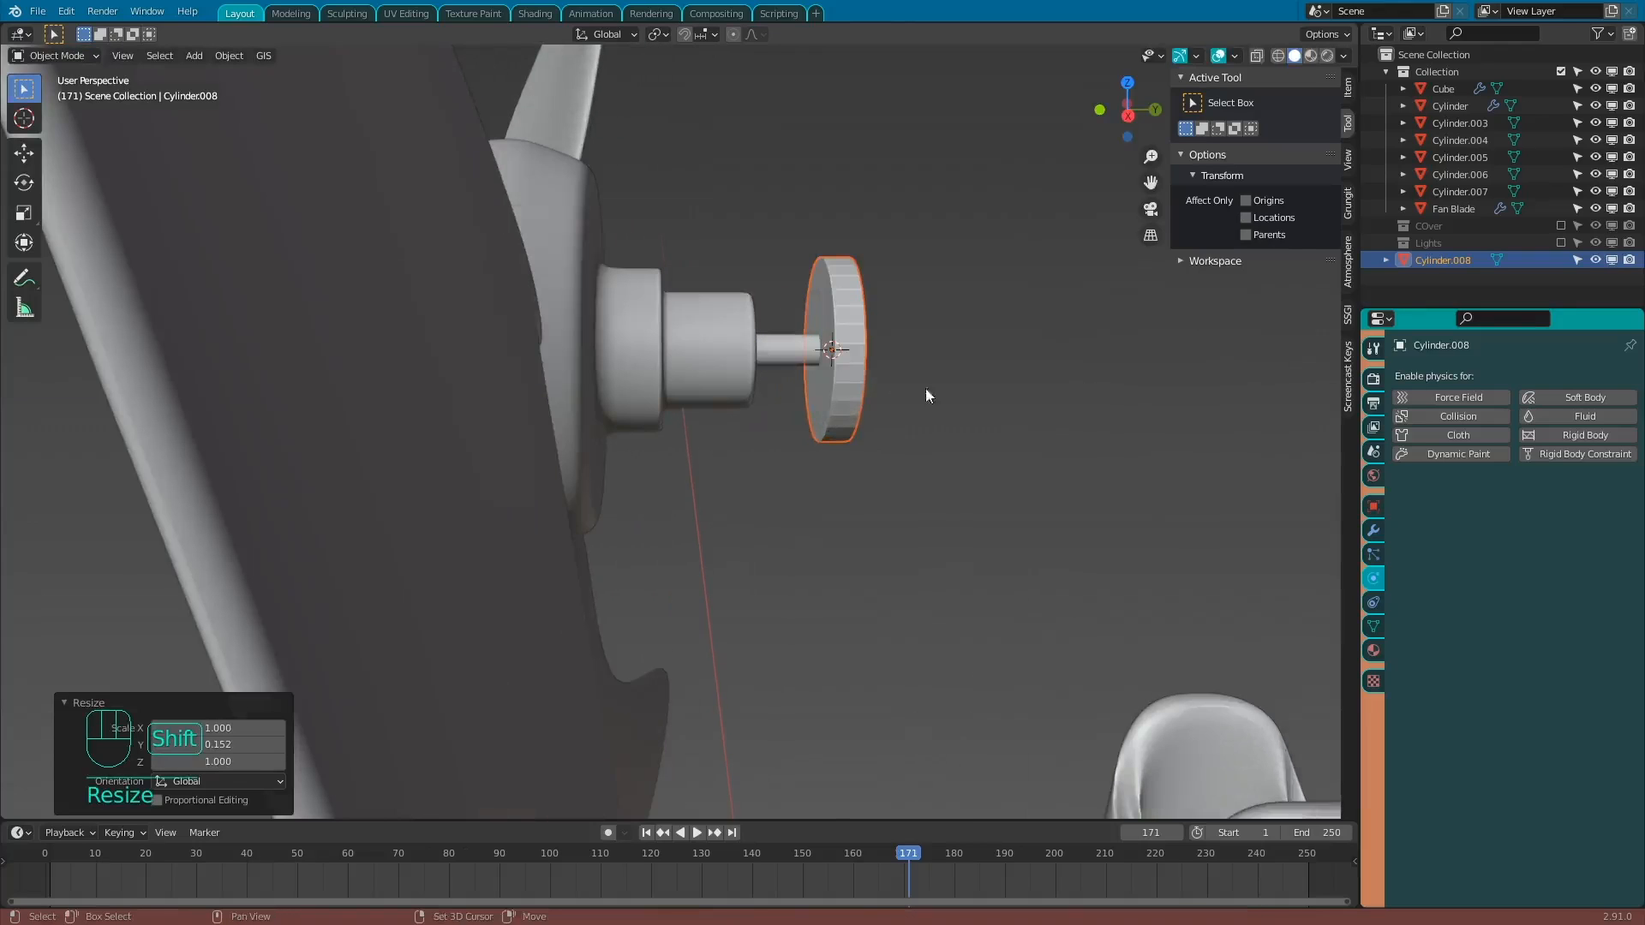
{"action": "middle_click_drag", "start_coordinate": [925, 394], "coordinate": [717, 418]}
{"action": "key", "text": "g"}
{"action": "key", "text": "y"}
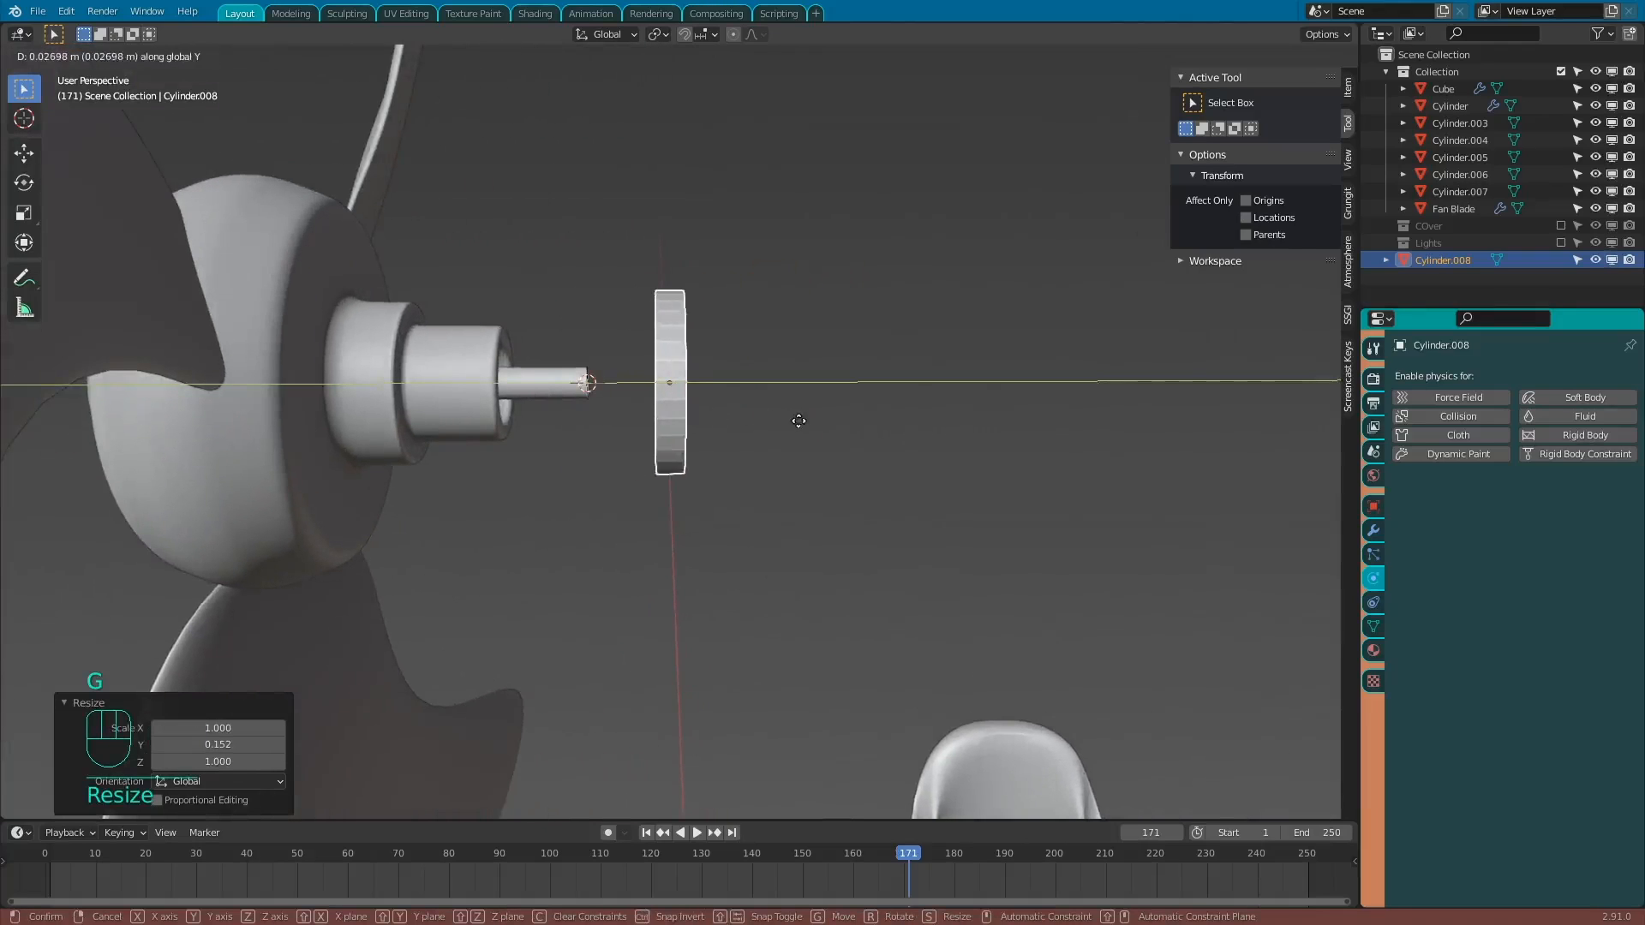
{"action": "left_click", "coordinate": [817, 429]}
Duplicate the disc and shift the copy about -0.0124 m along Y, leaving a narrow gap between the two discs.
{"action": "key", "text": "shift"}
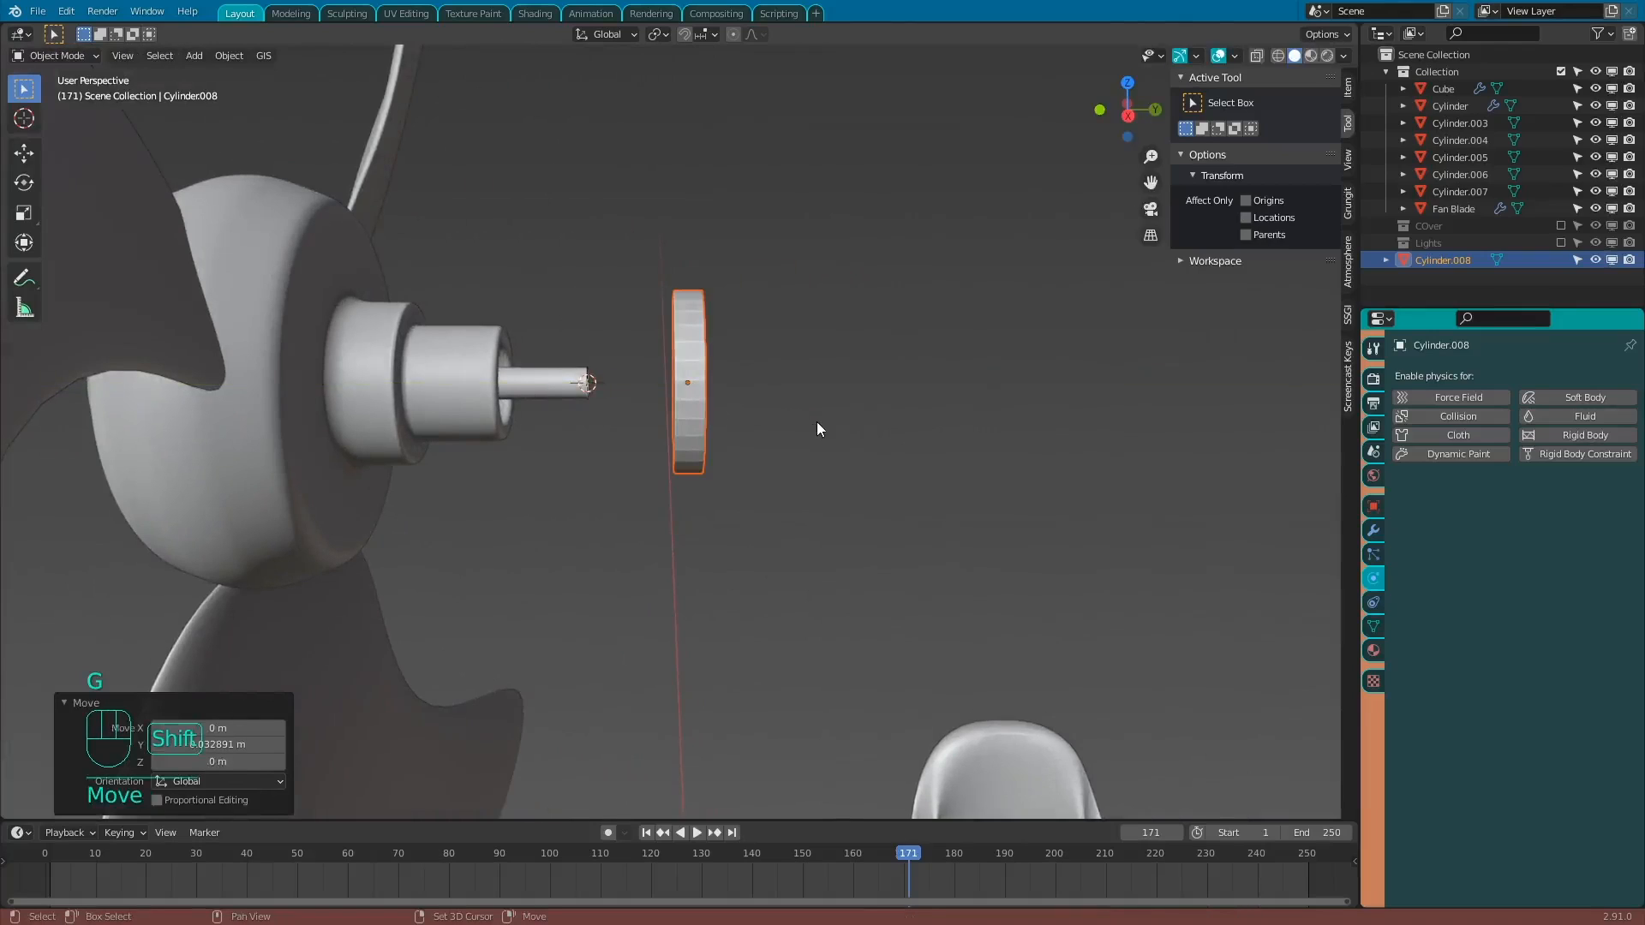
{"action": "key", "text": "shift+d"}
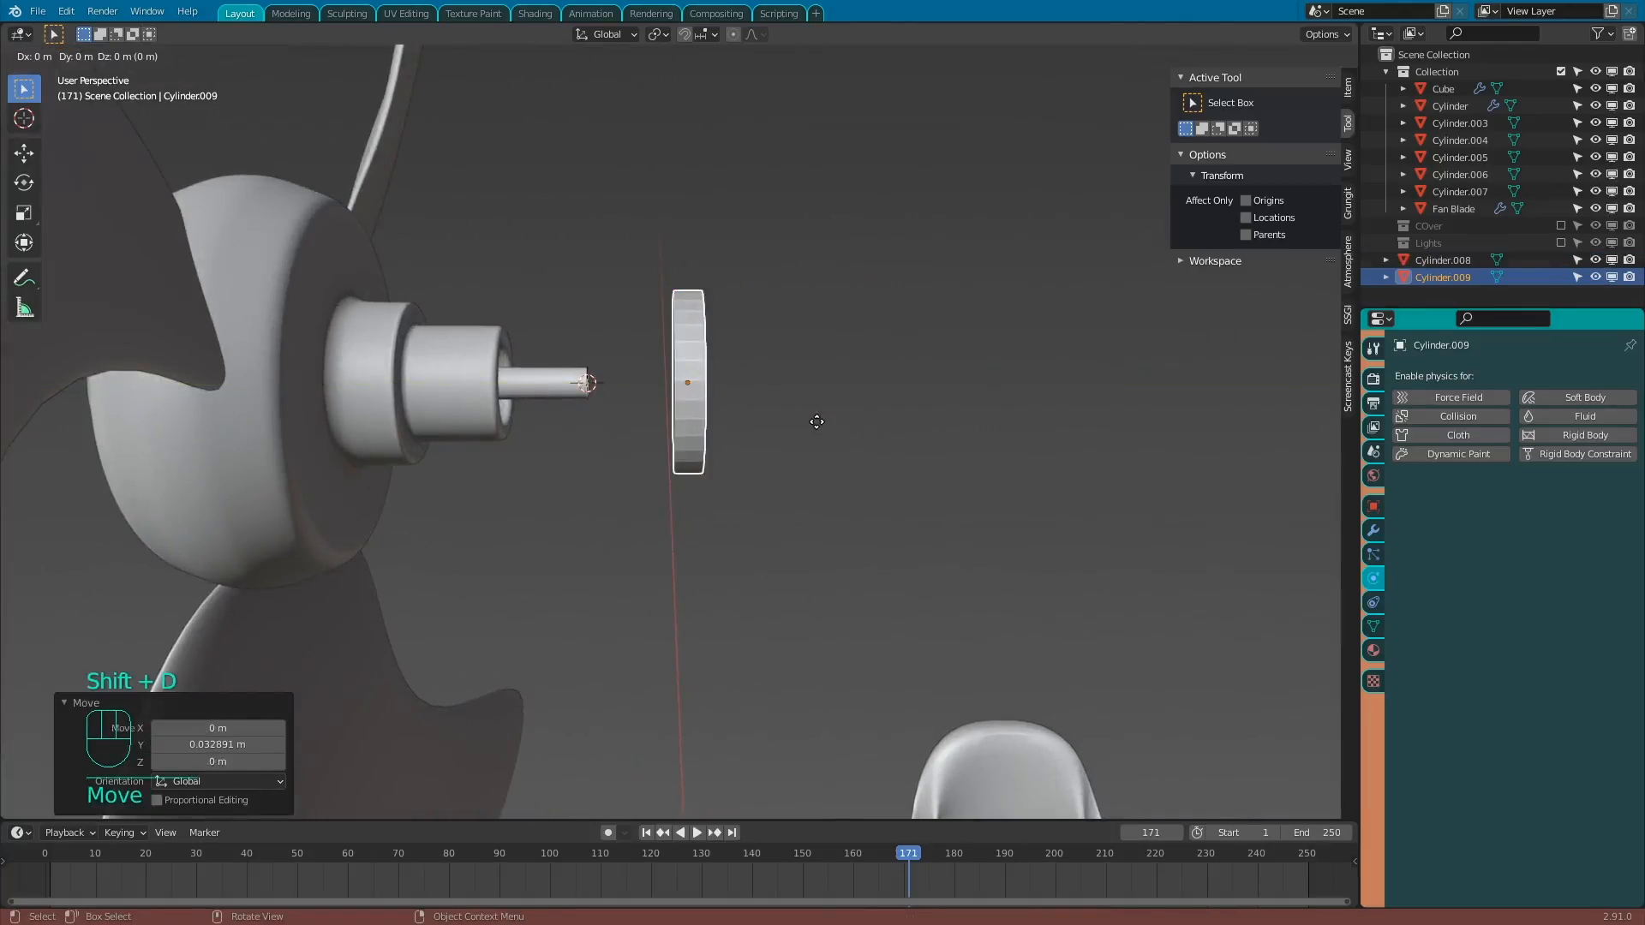
{"action": "key", "text": "y"}
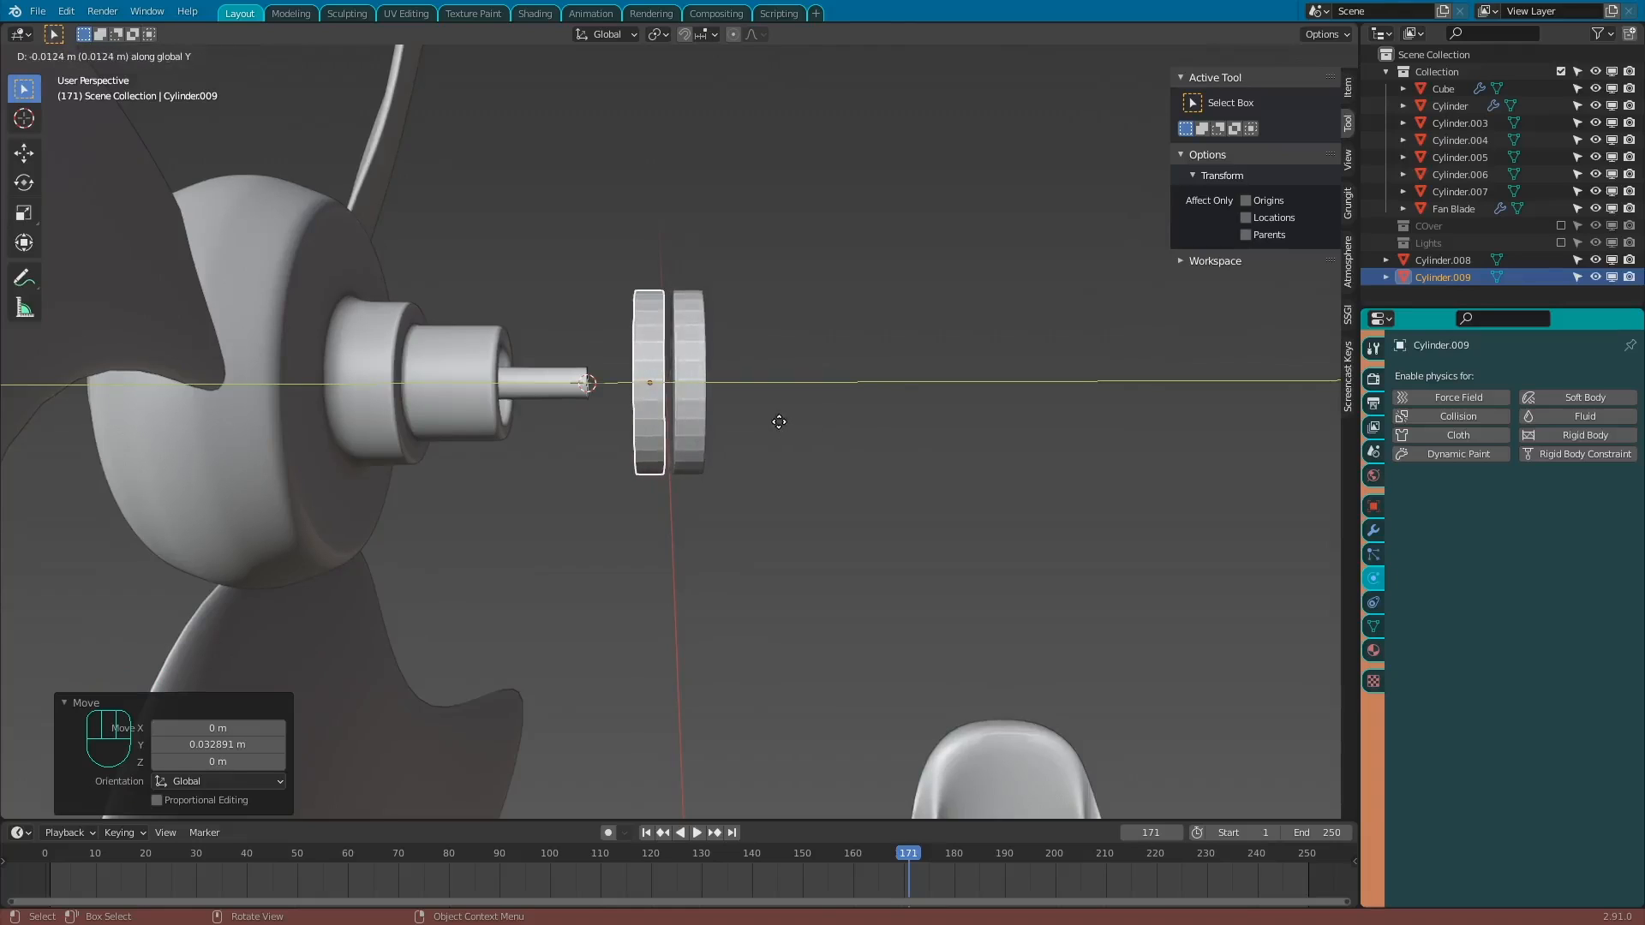
{"action": "left_click", "coordinate": [779, 422]}
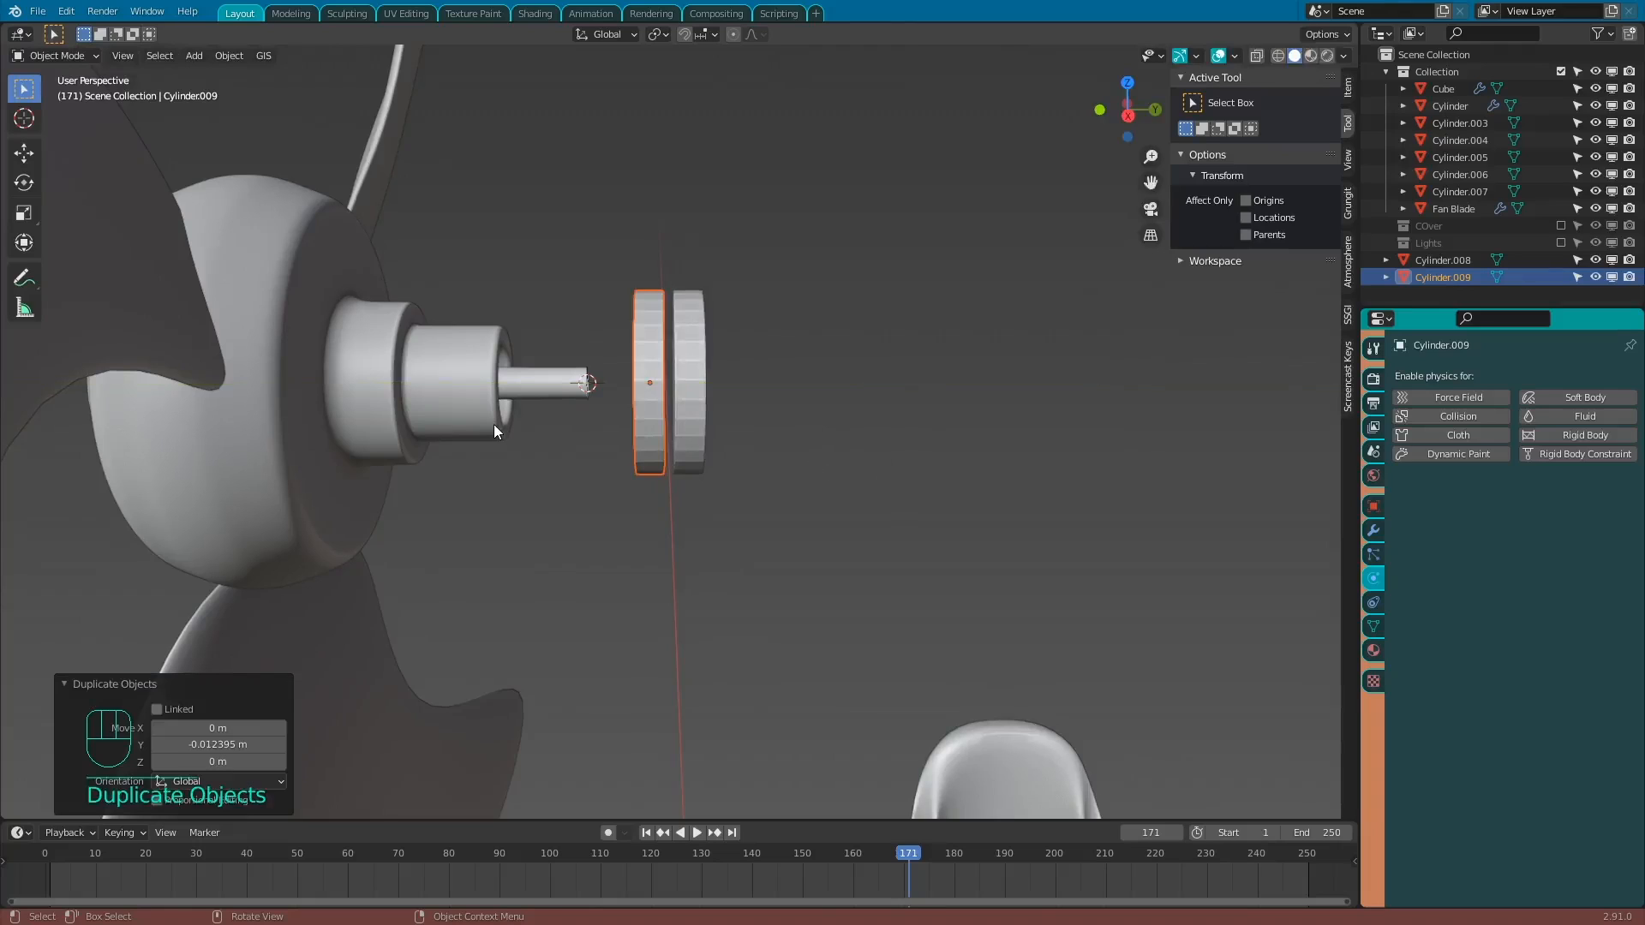
Add an Arrows empty at the 3D cursor and scale it down to about 0.105.
{"action": "key", "text": "shift"}
{"action": "key", "text": "shift+a"}
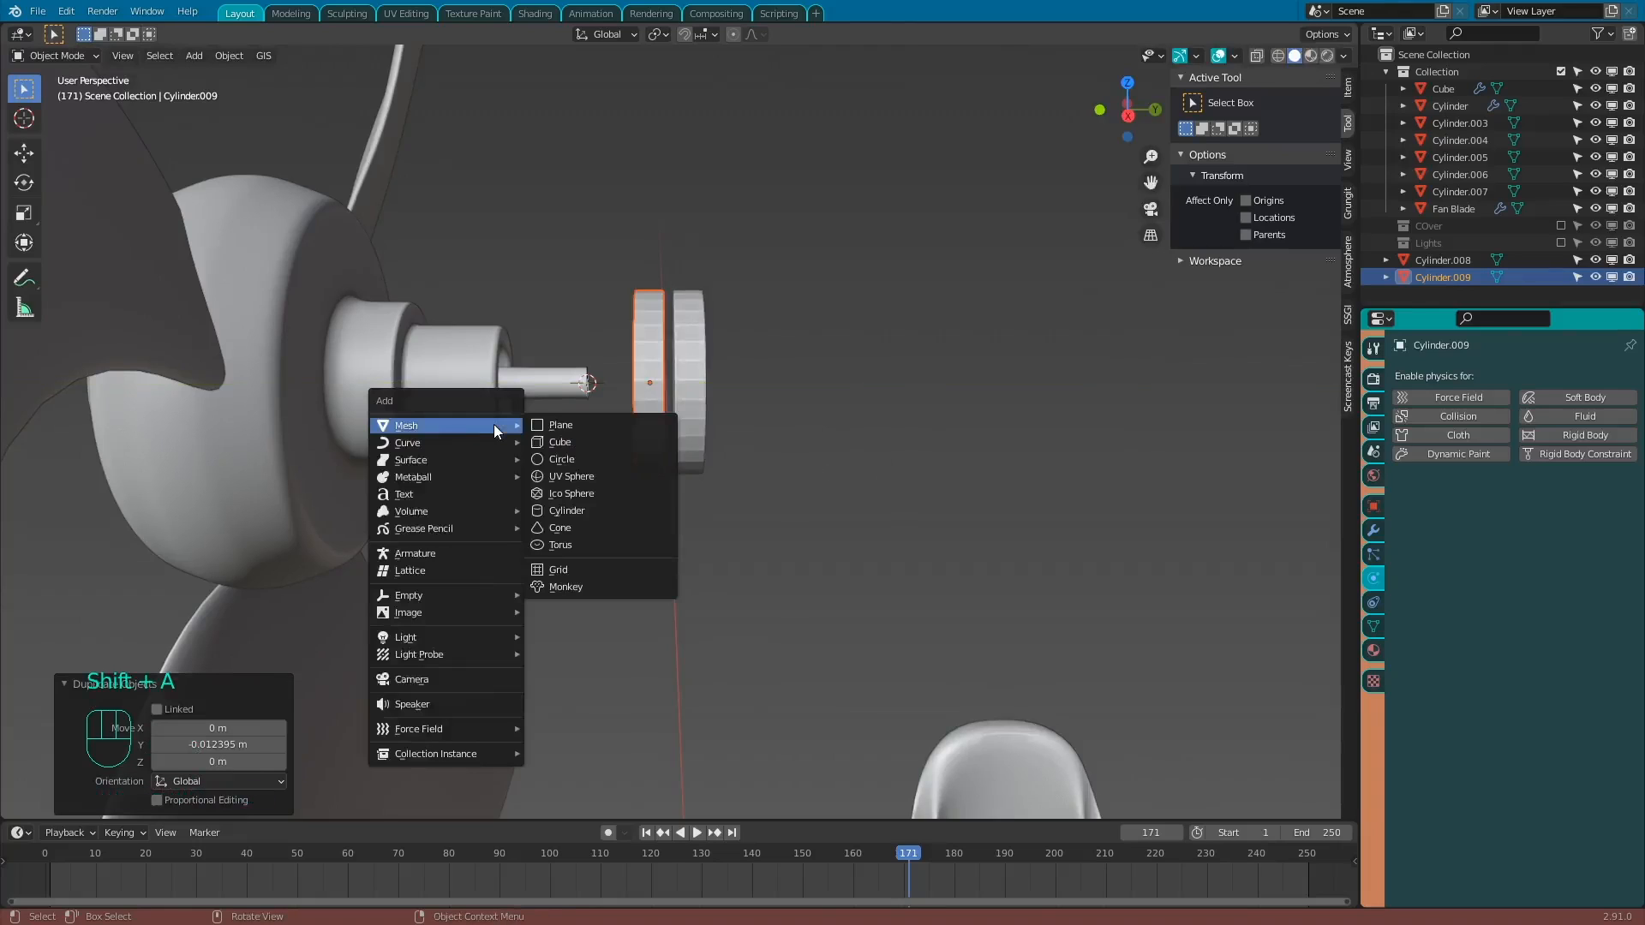
{"action": "mouse_move", "coordinate": [484, 594]}
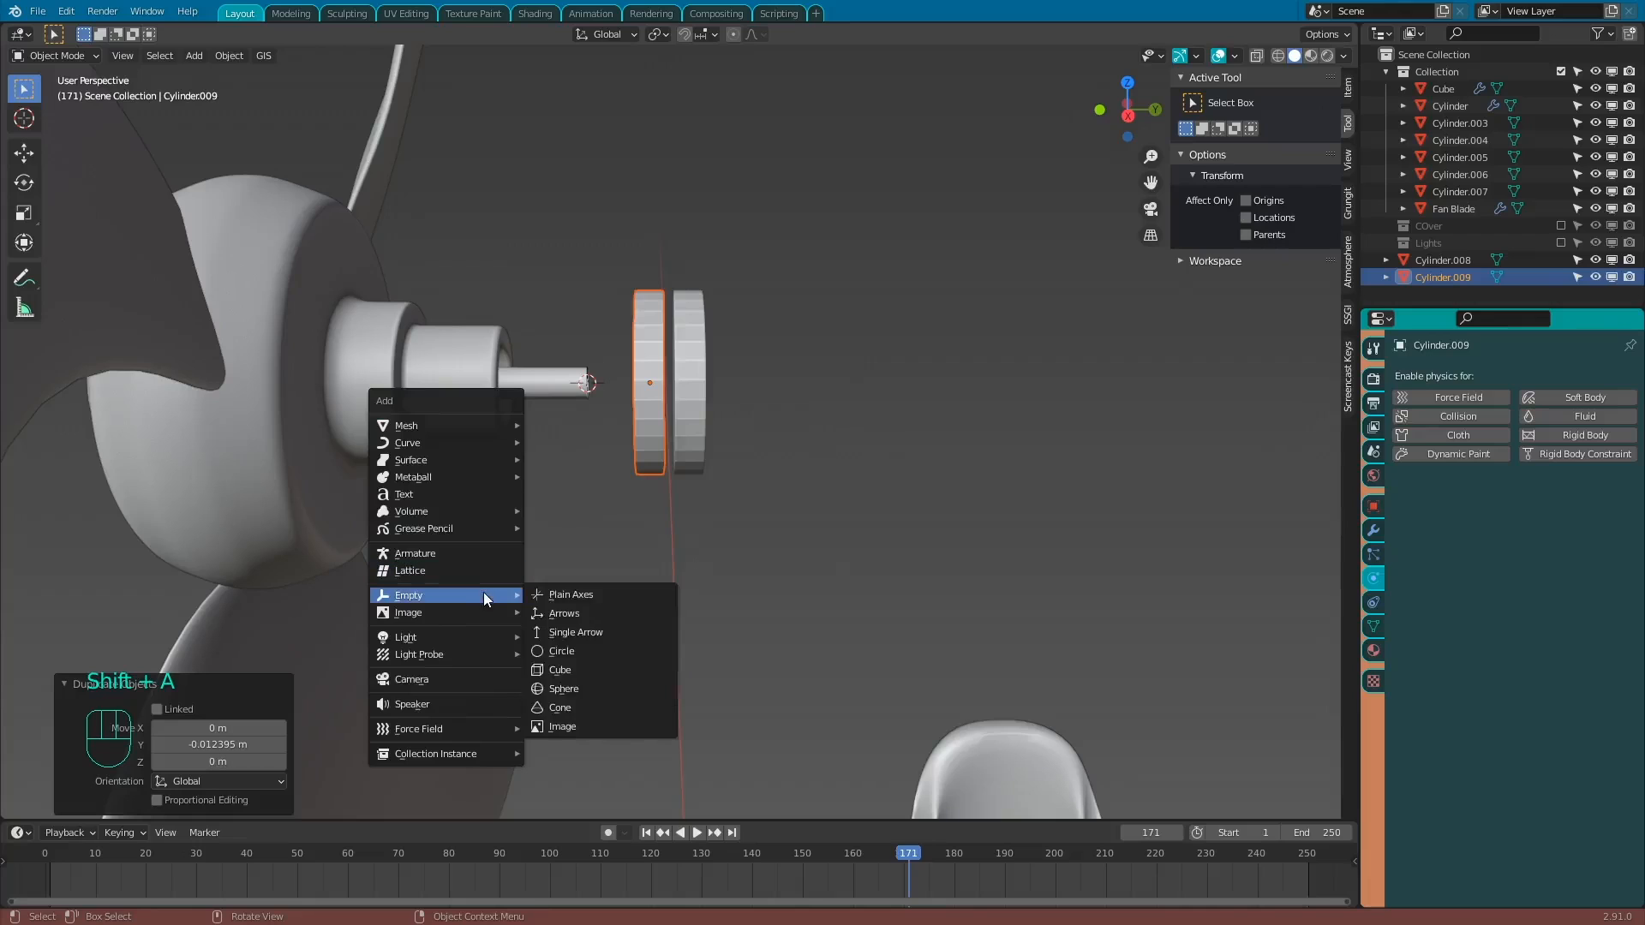
{"action": "left_click", "coordinate": [564, 611]}
{"action": "scroll", "coordinate": [659, 533], "scroll_direction": "down", "scroll_amount": 5}
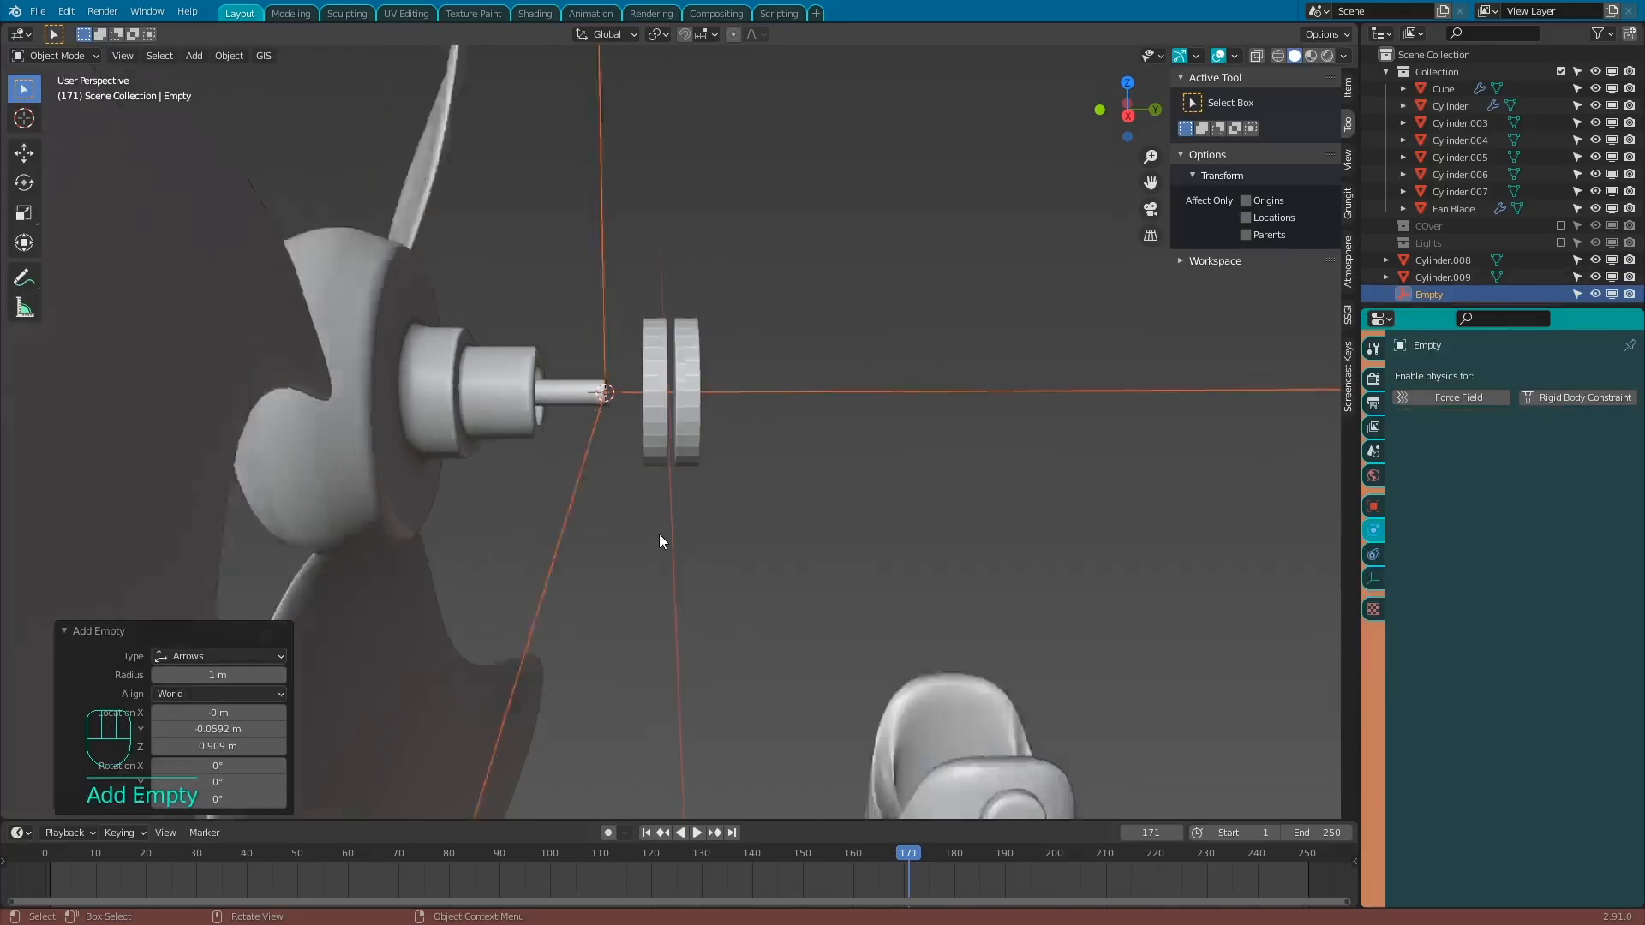
{"action": "scroll", "coordinate": [702, 540], "scroll_direction": "down", "scroll_amount": 3}
{"action": "key", "text": "s"}
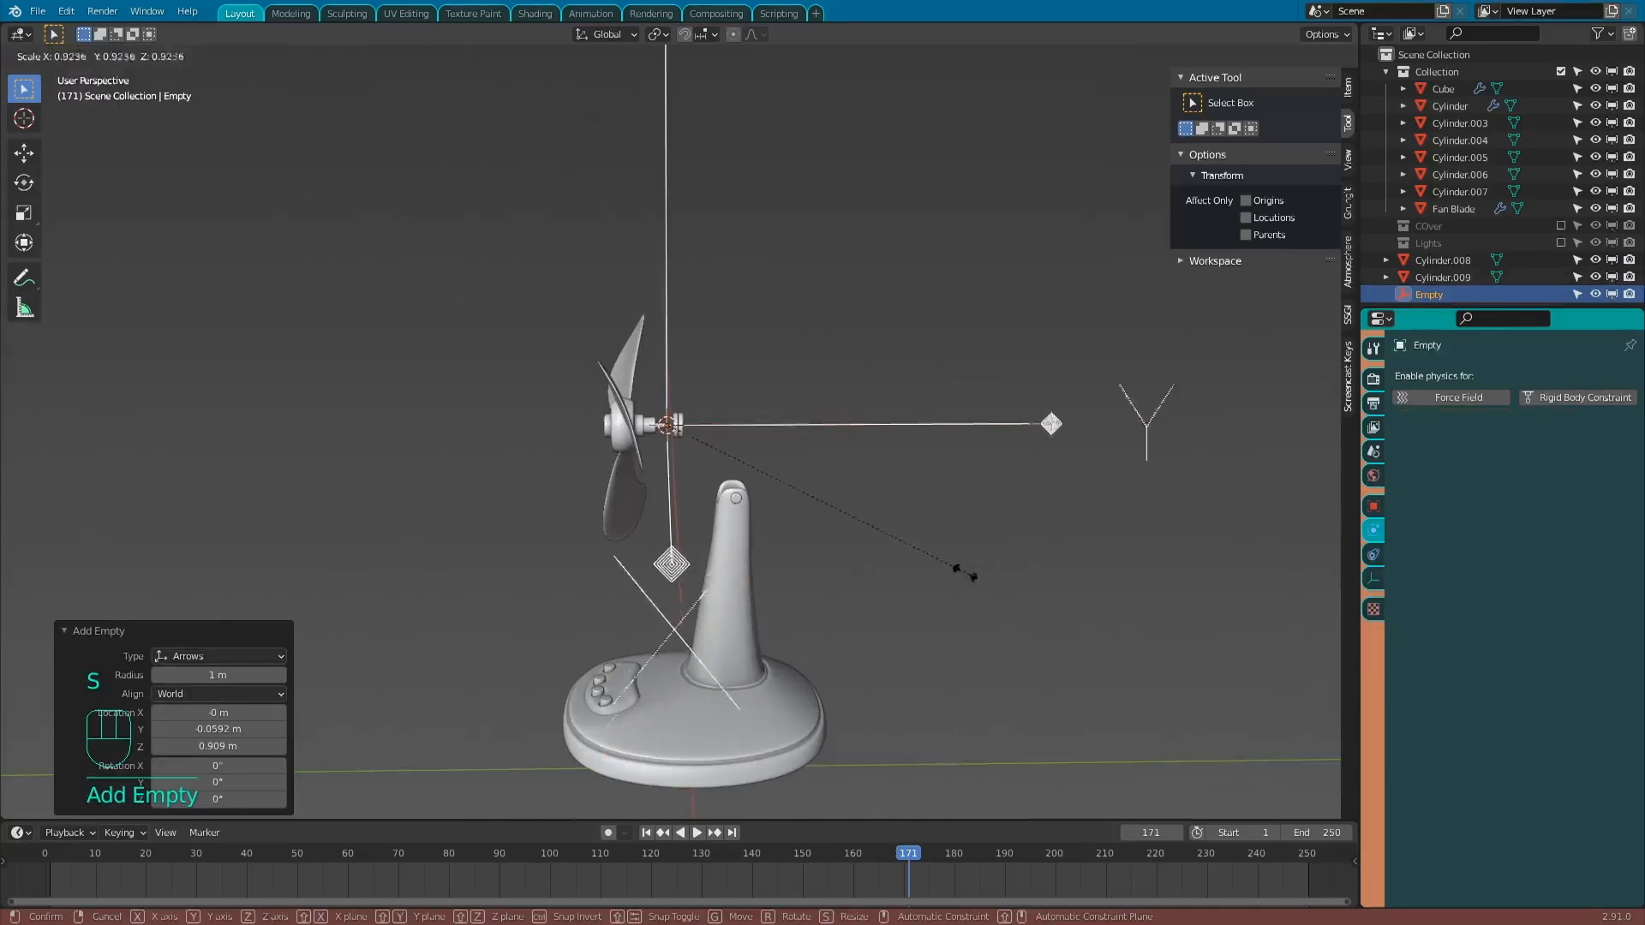
{"action": "left_click", "coordinate": [693, 452]}
Set the empty's Z rotation to -90° so its local X axis aligns with the global Y axis.
{"action": "scroll", "coordinate": [728, 431], "scroll_direction": "up", "scroll_amount": 6}
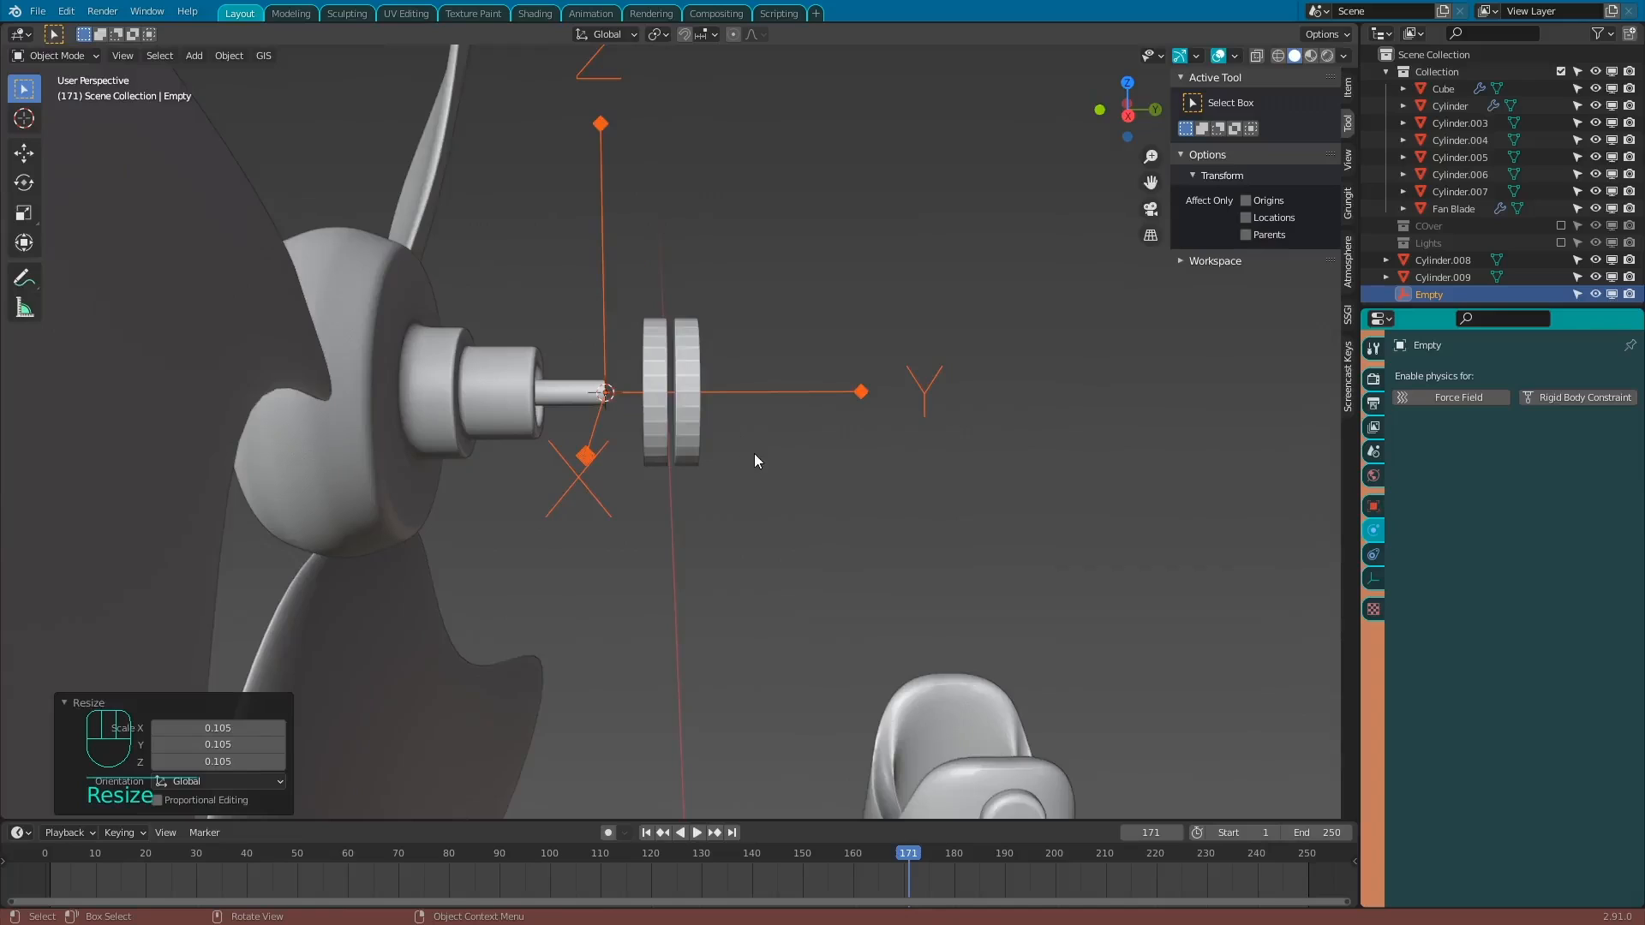
{"action": "left_click", "coordinate": [1351, 89]}
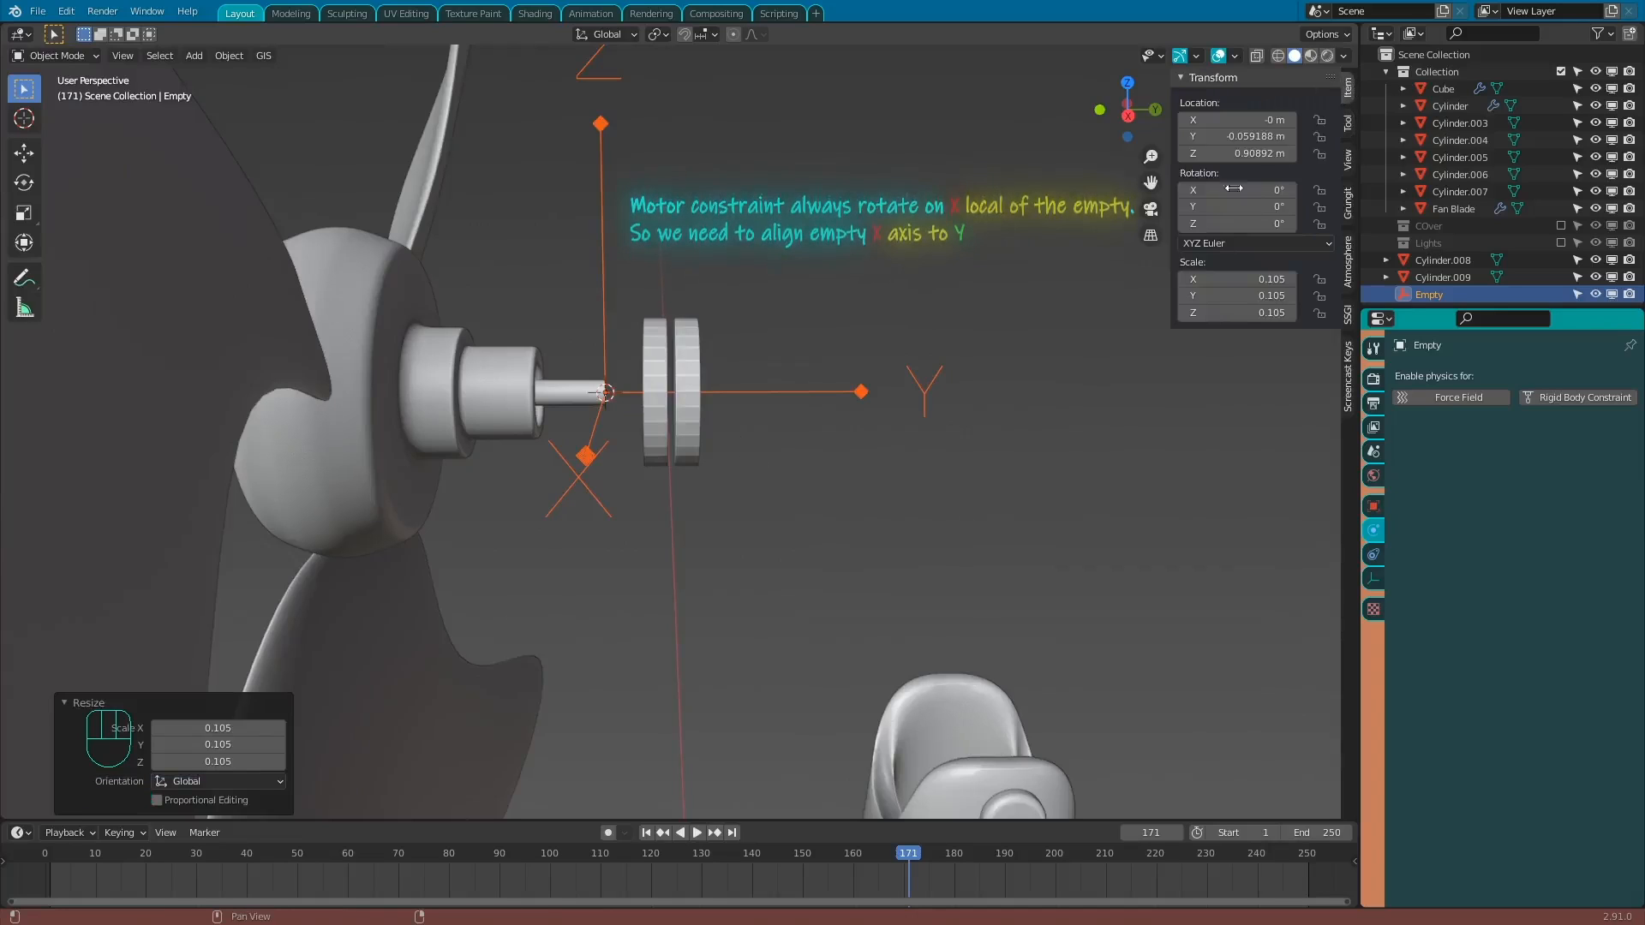
{"action": "double_click", "coordinate": [1219, 224]}
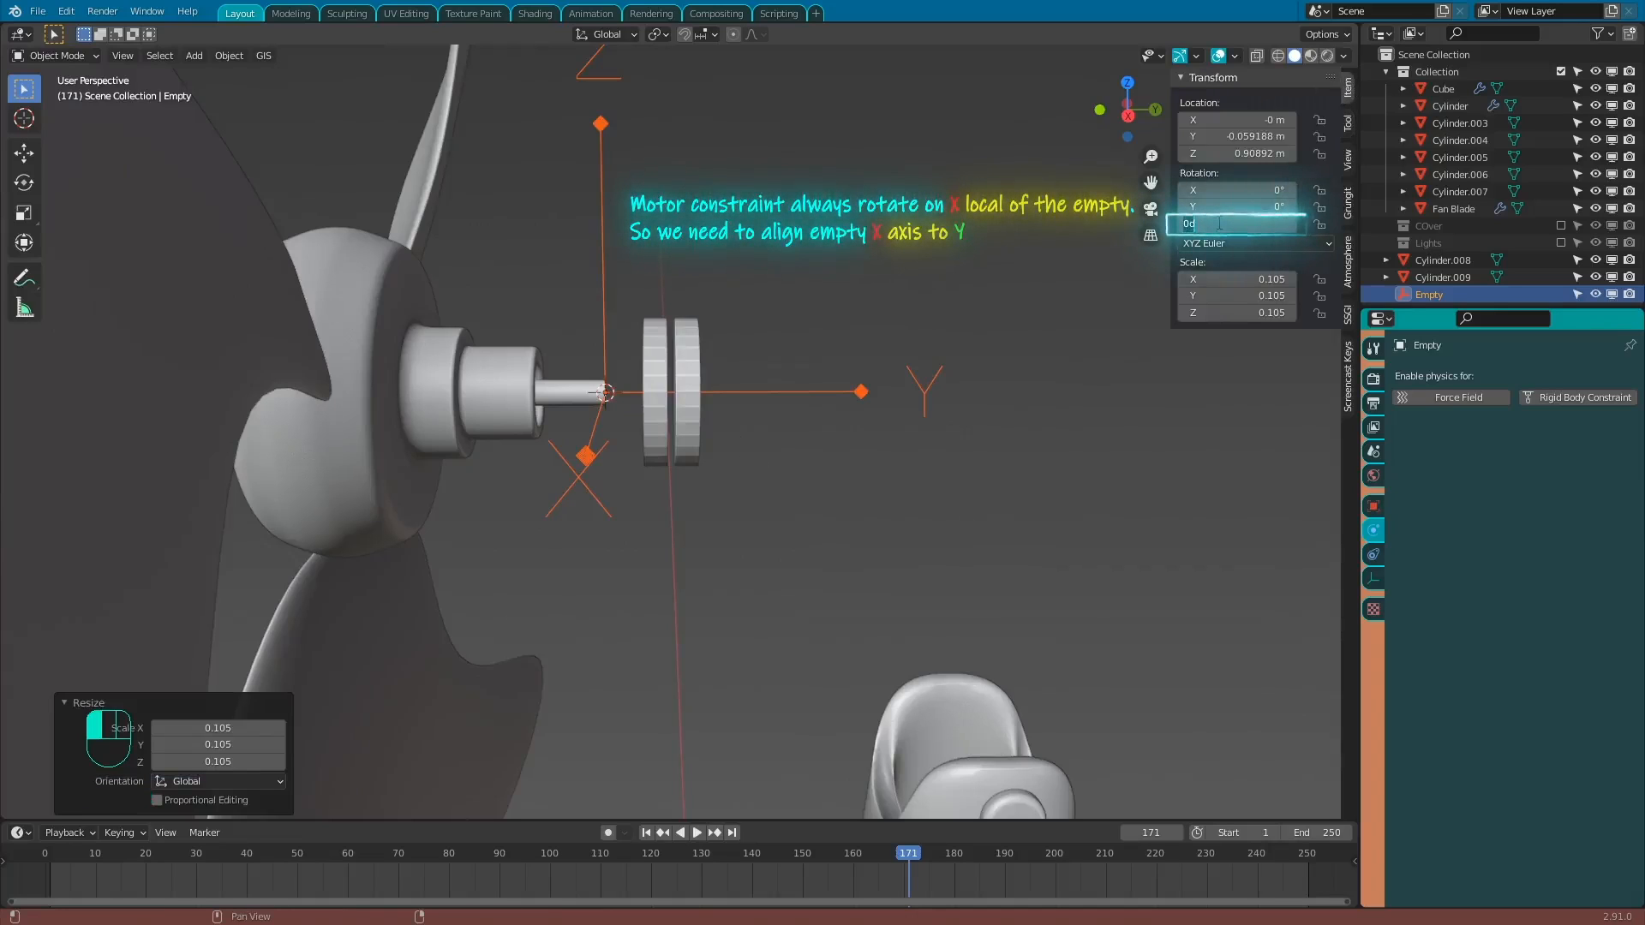
{"action": "key", "text": "Return"}
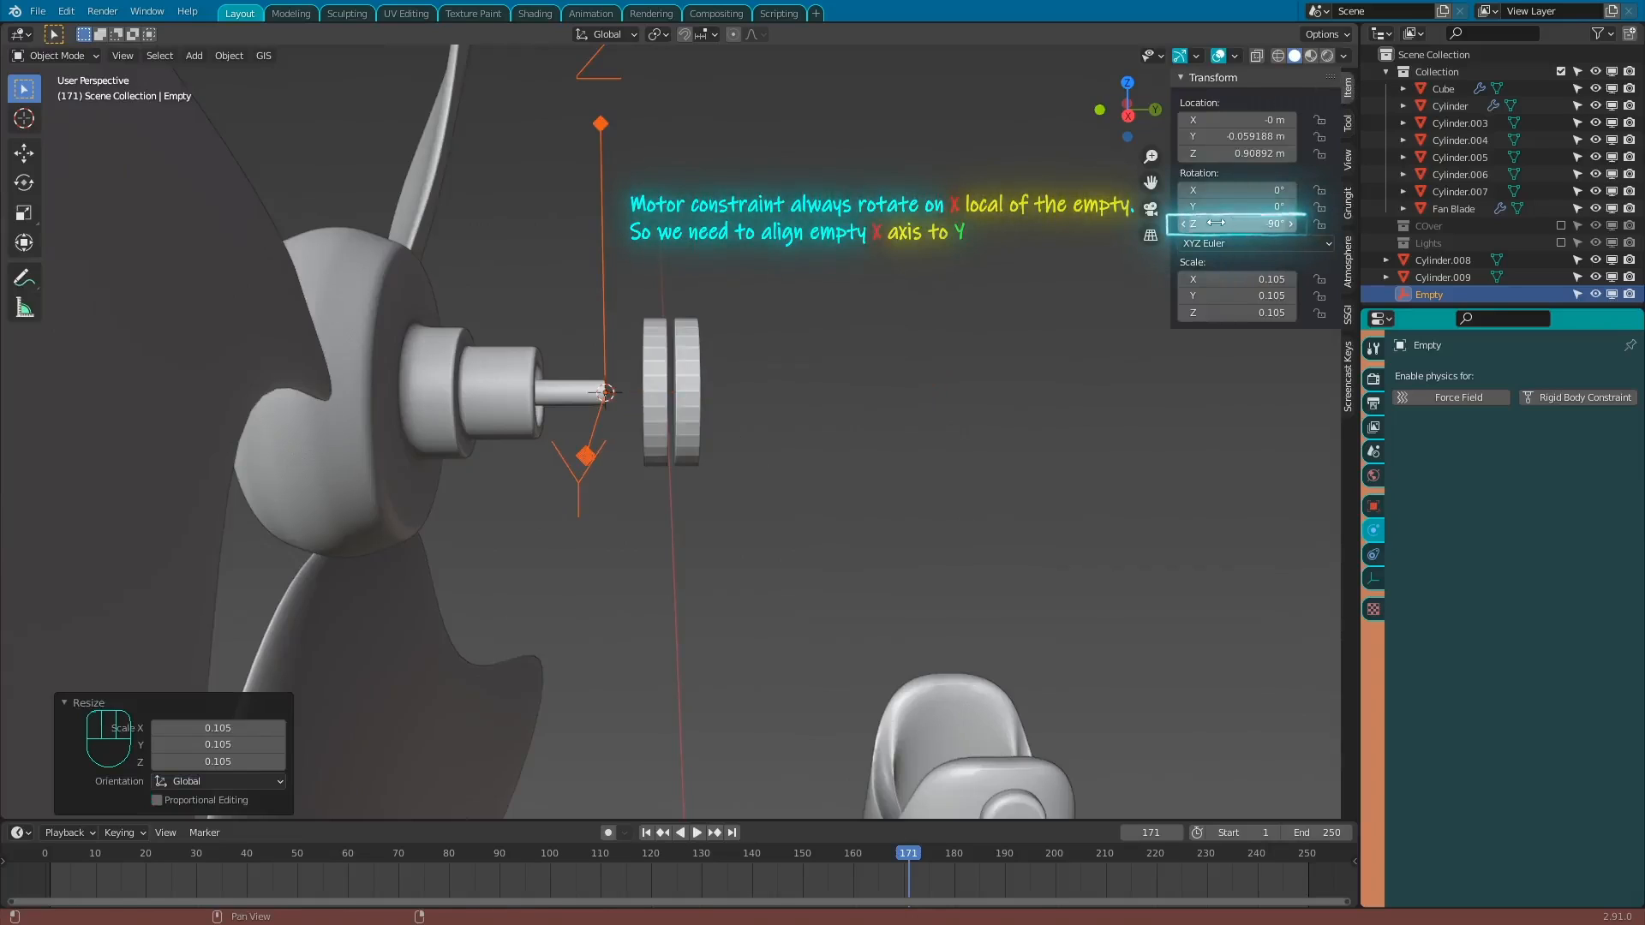
Move the empty about 0.0265 m along Y into the gap between the two discs.
{"action": "key", "text": "g"}
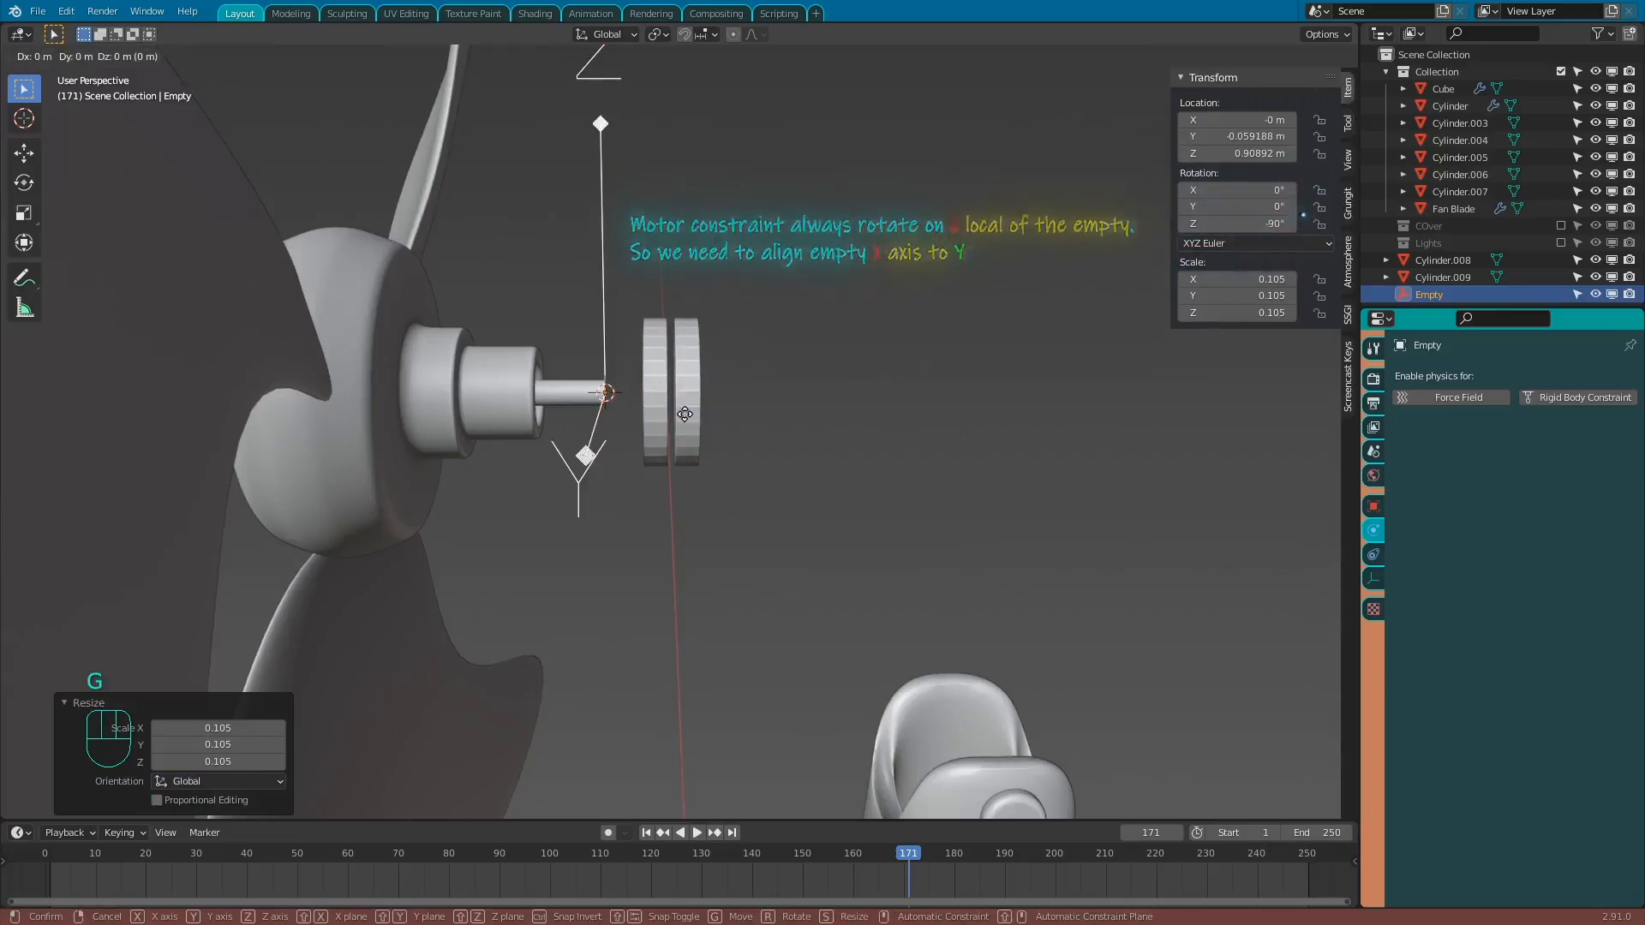
{"action": "key", "text": "y"}
{"action": "left_click", "coordinate": [745, 415]}
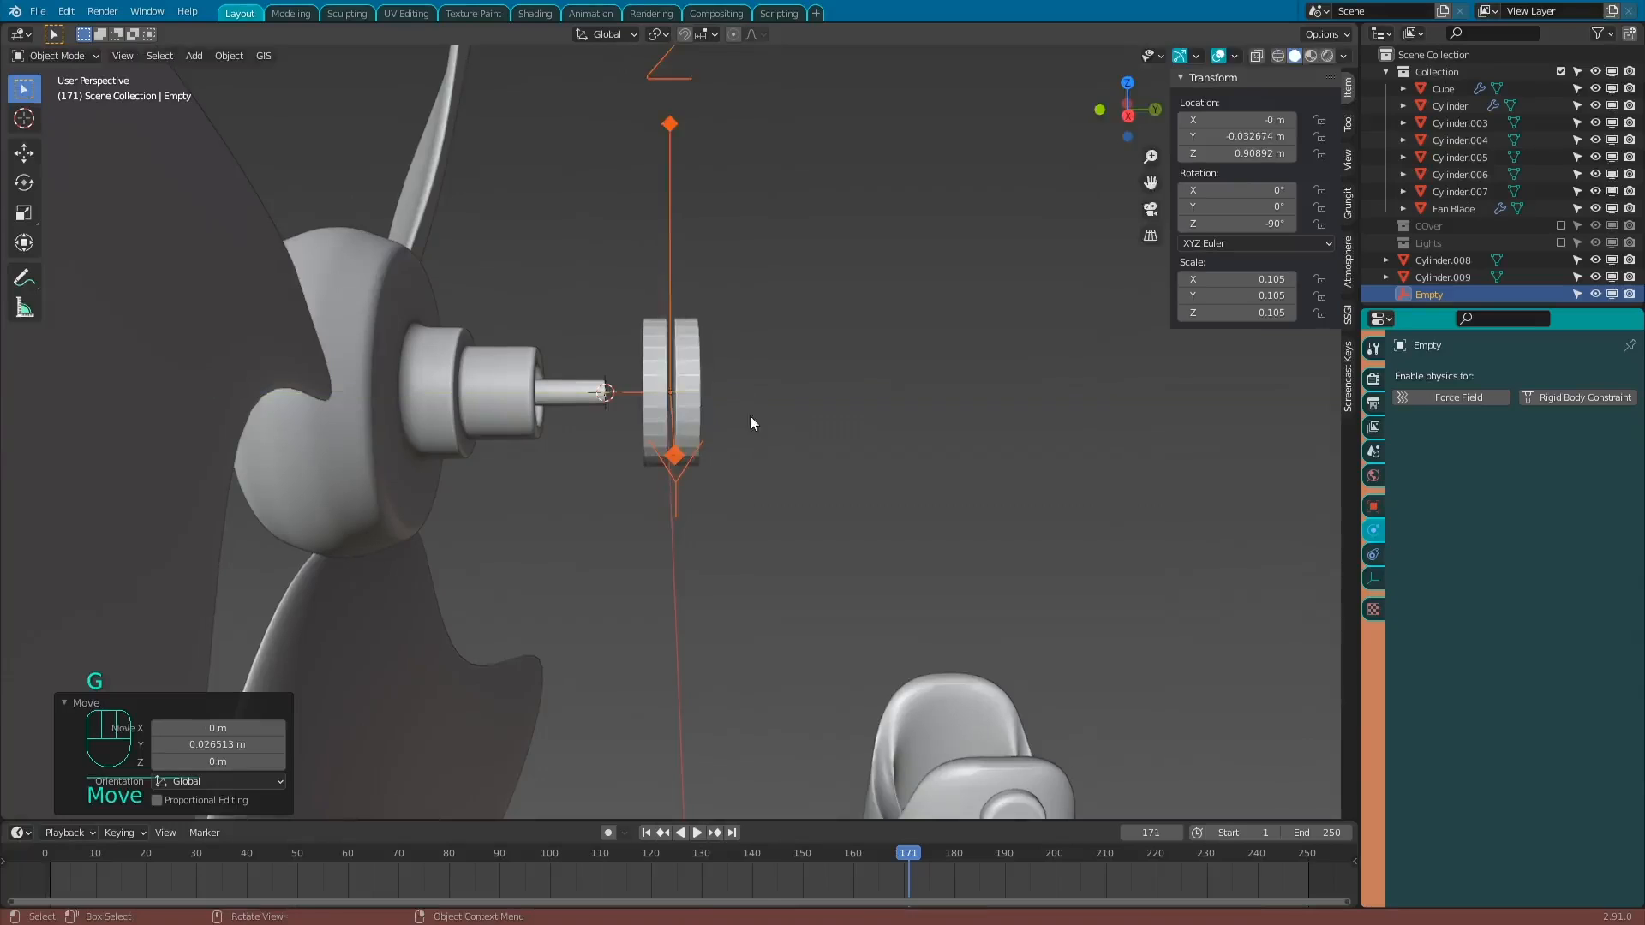
Scale the empty down to about 0.032 so its arrows roughly match the size of the discs.
{"action": "key", "text": "s"}
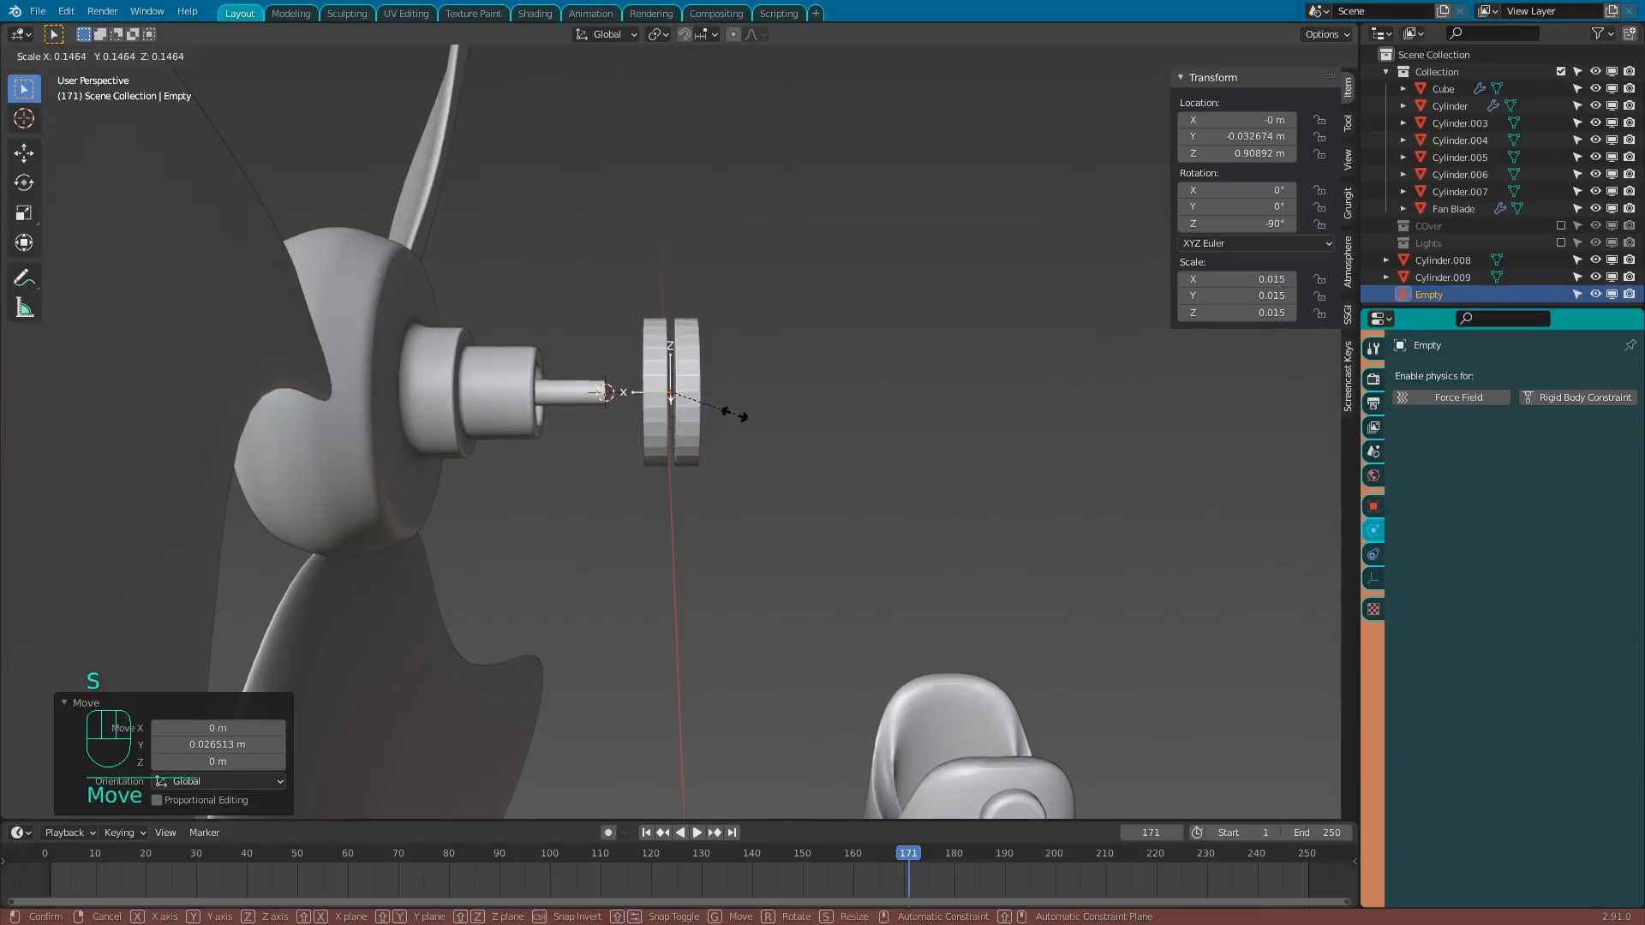
{"action": "left_click", "coordinate": [744, 417]}
{"action": "middle_click_drag", "start_coordinate": [744, 417], "coordinate": [789, 434]}
{"action": "key", "text": "s"}
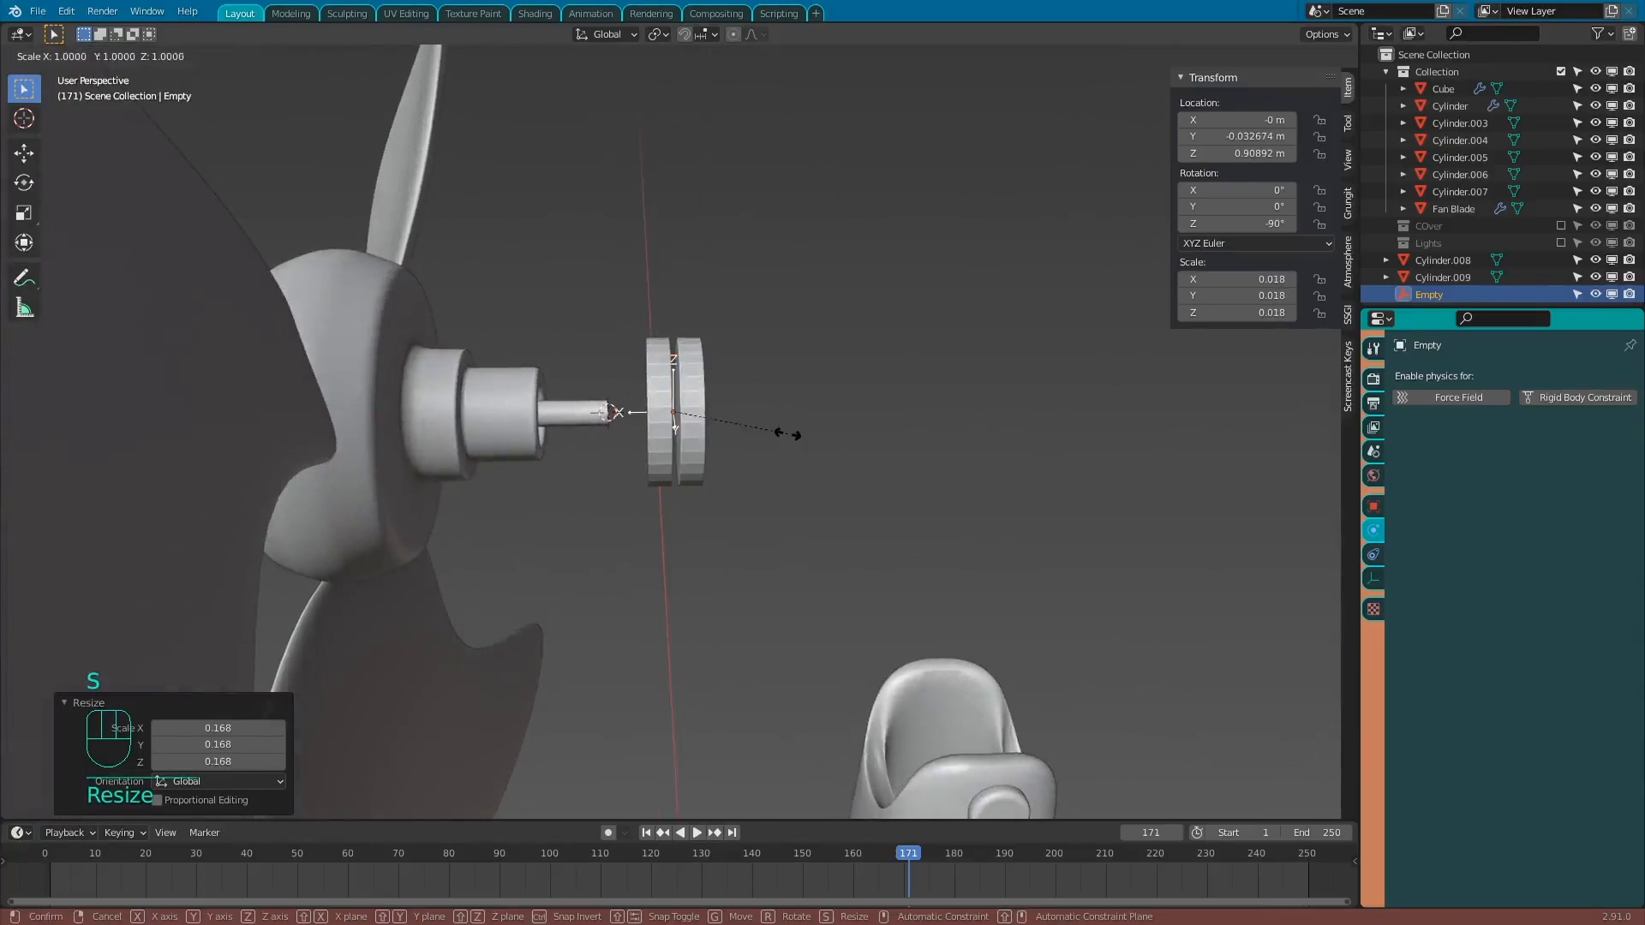
{"action": "left_click", "coordinate": [879, 494]}
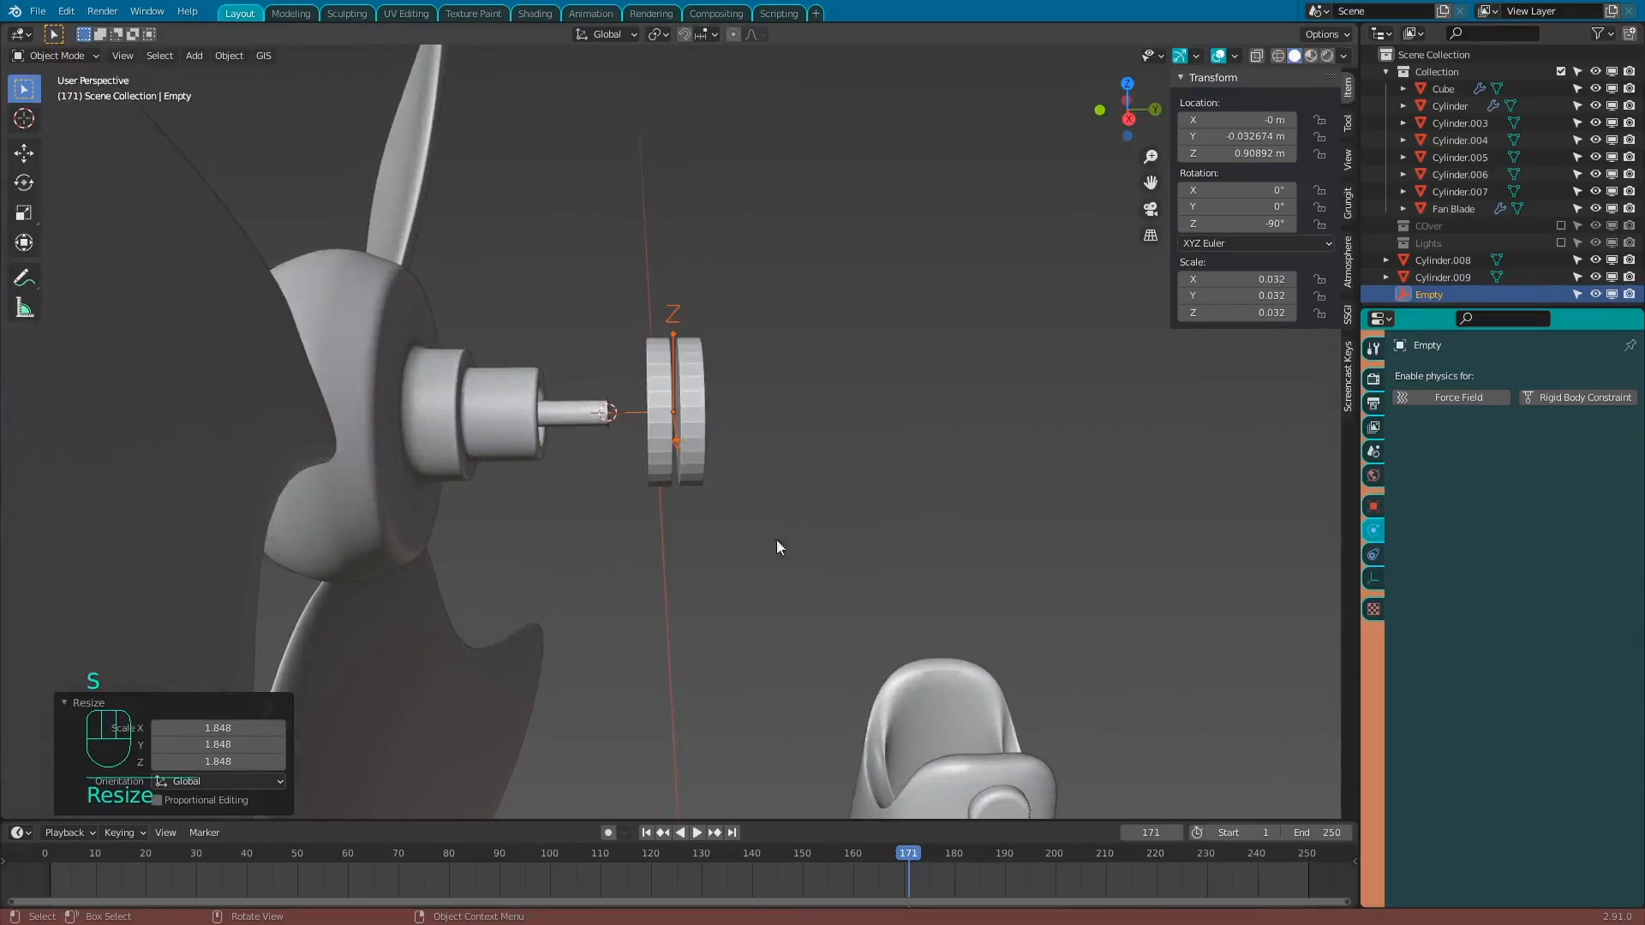
Move both discs and the empty together about 0.038 m along Y away from the shaft, and deselect everything.
{"action": "left_click_drag", "start_coordinate": [783, 518], "coordinate": [677, 296], "text": "shift"}
{"action": "key", "text": "g"}
{"action": "key", "text": "y"}
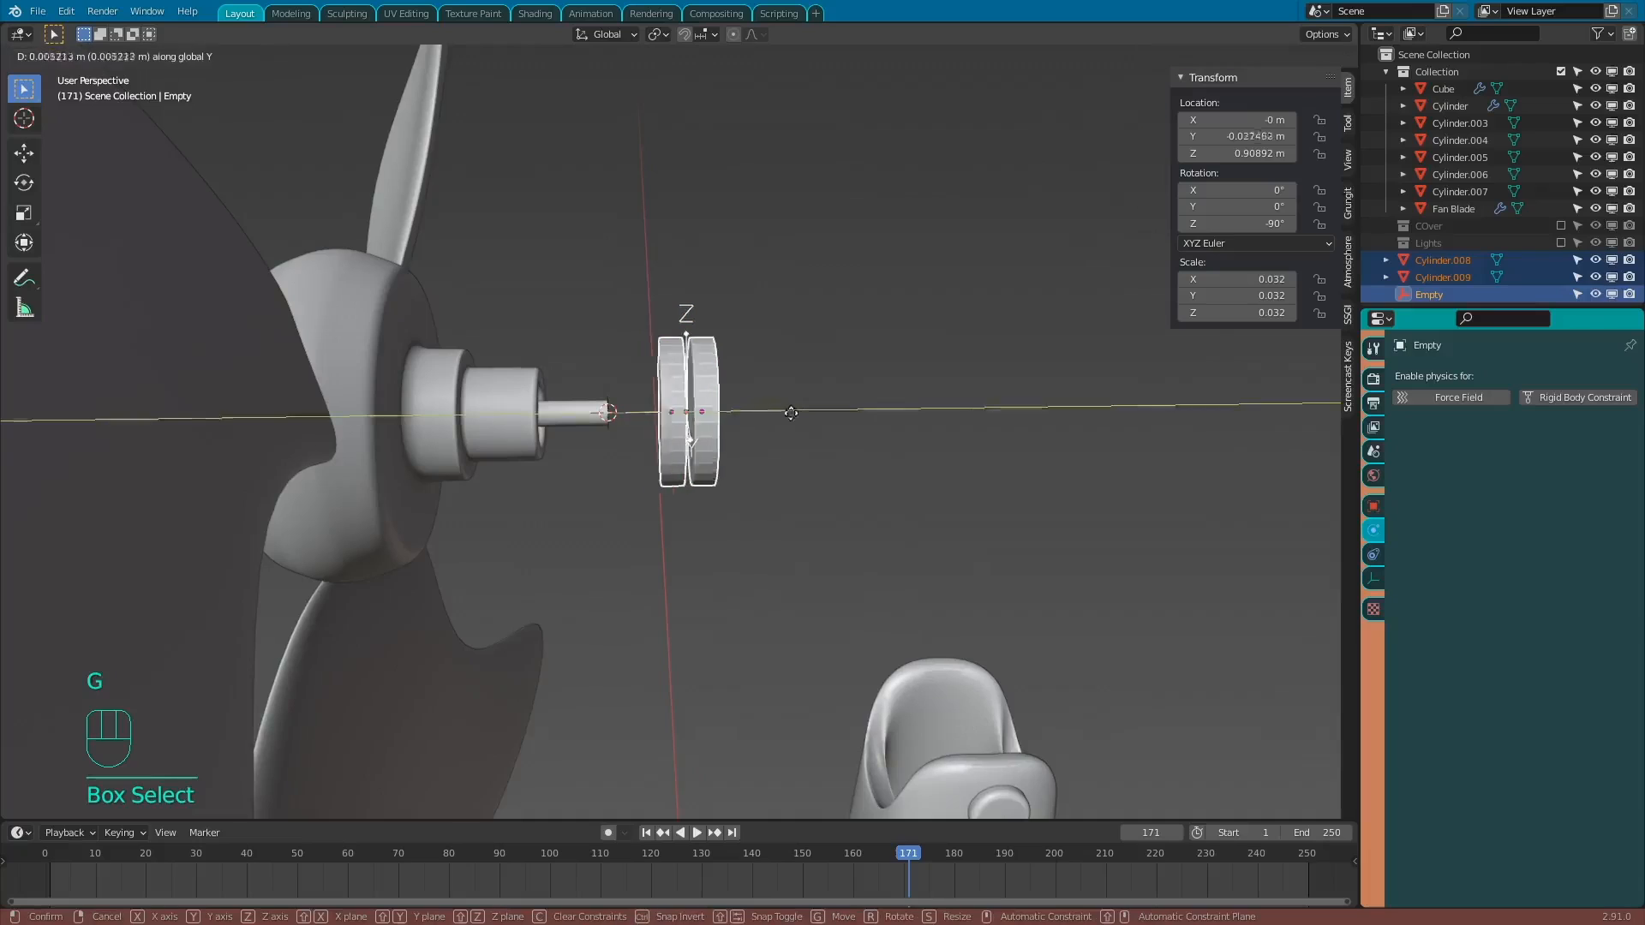
{"action": "left_click", "coordinate": [859, 418]}
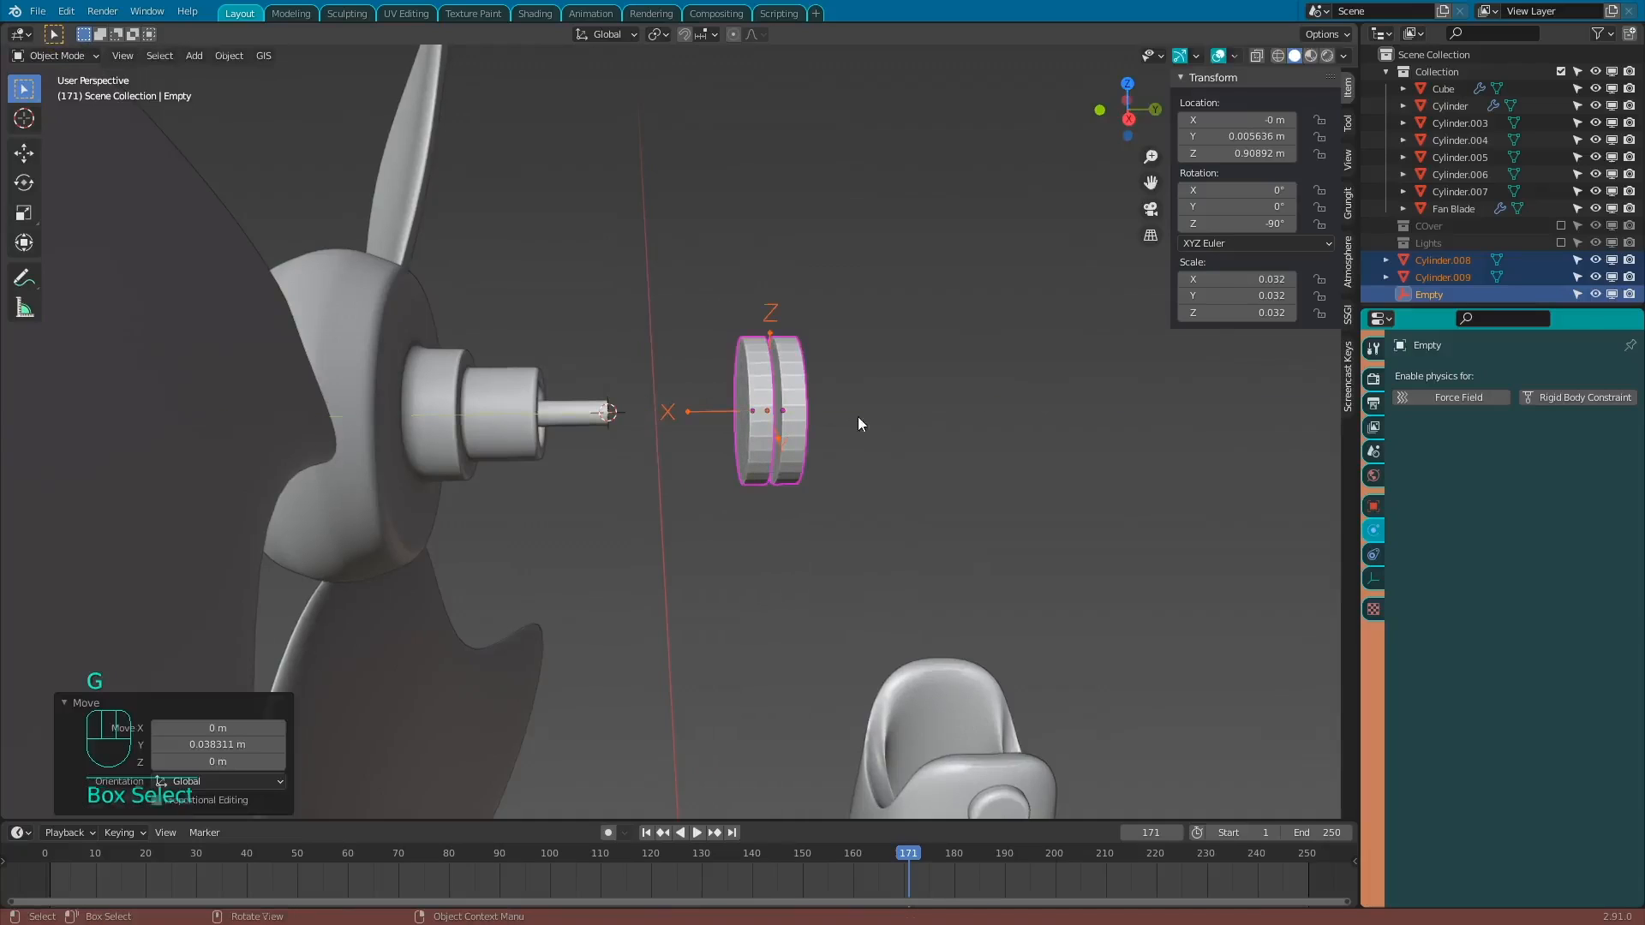
{"action": "left_click", "coordinate": [906, 460]}
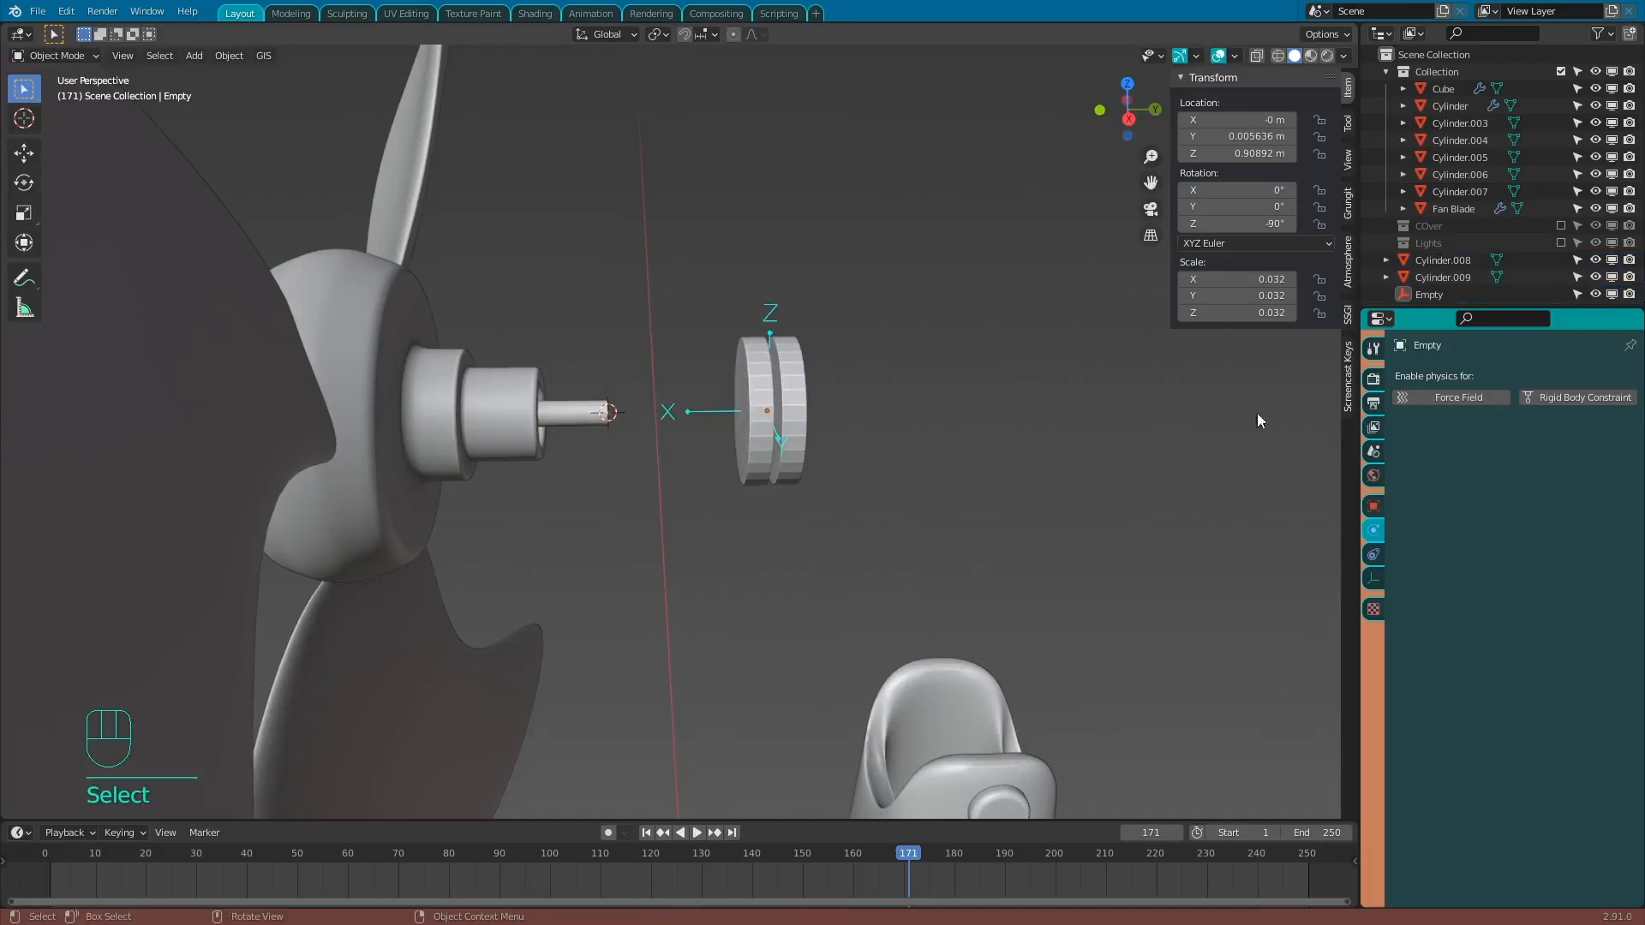
Rename the disc farther from the fan blades to 1st and the disc nearer the blades to 2nd.
{"action": "left_click", "coordinate": [796, 377]}
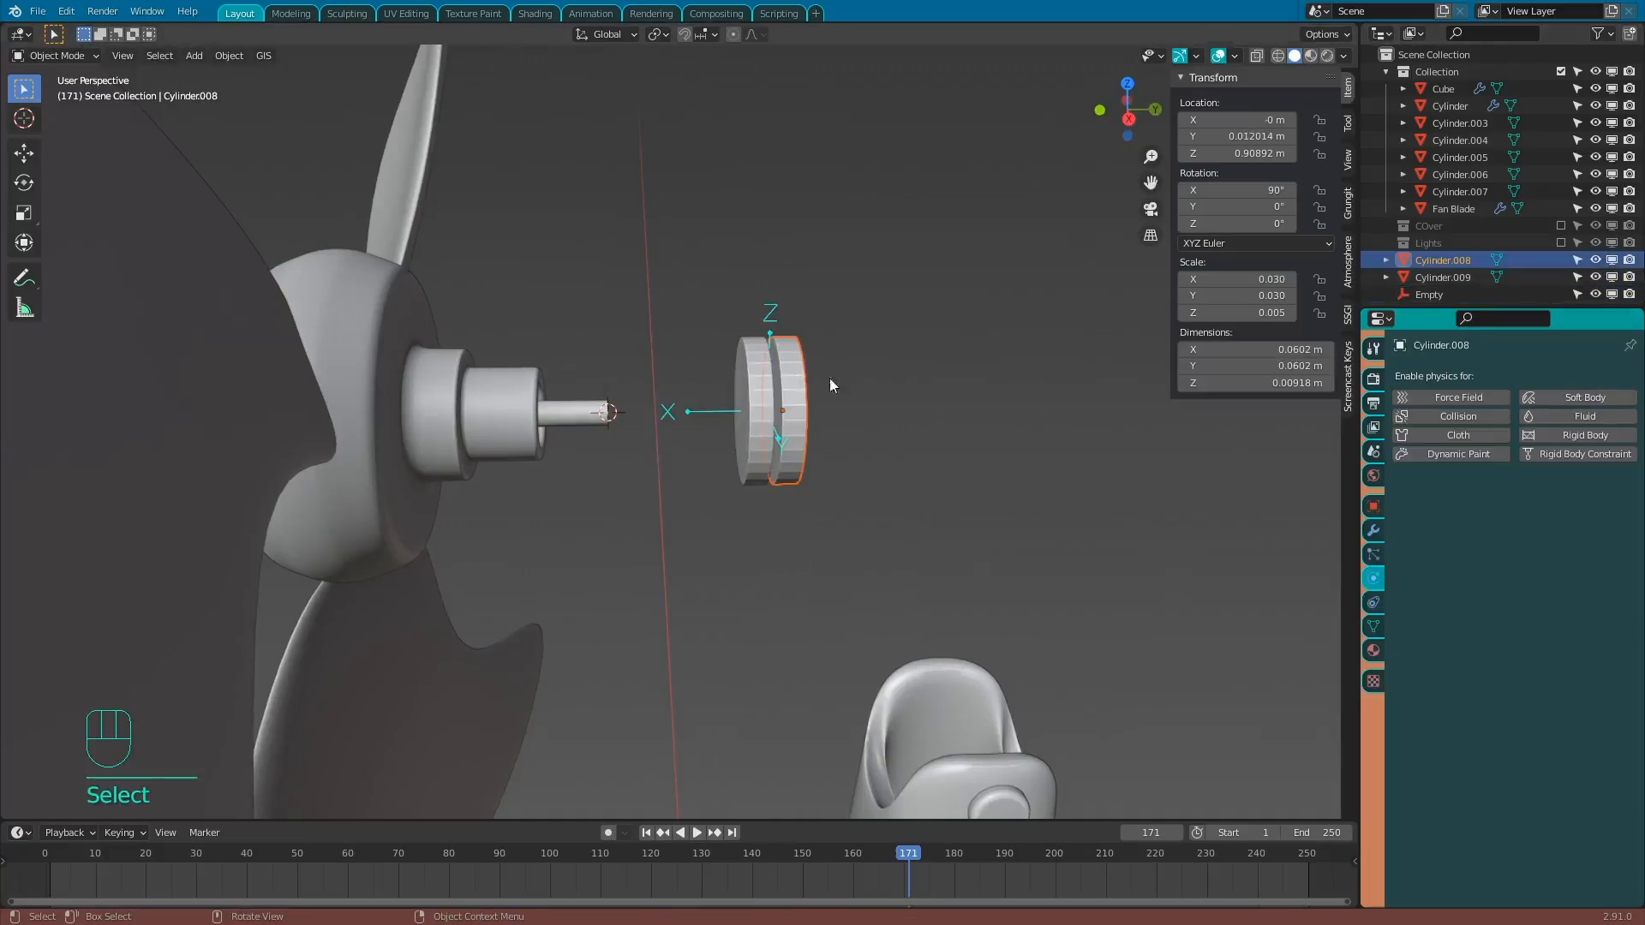
{"action": "double_click", "coordinate": [1456, 260]}
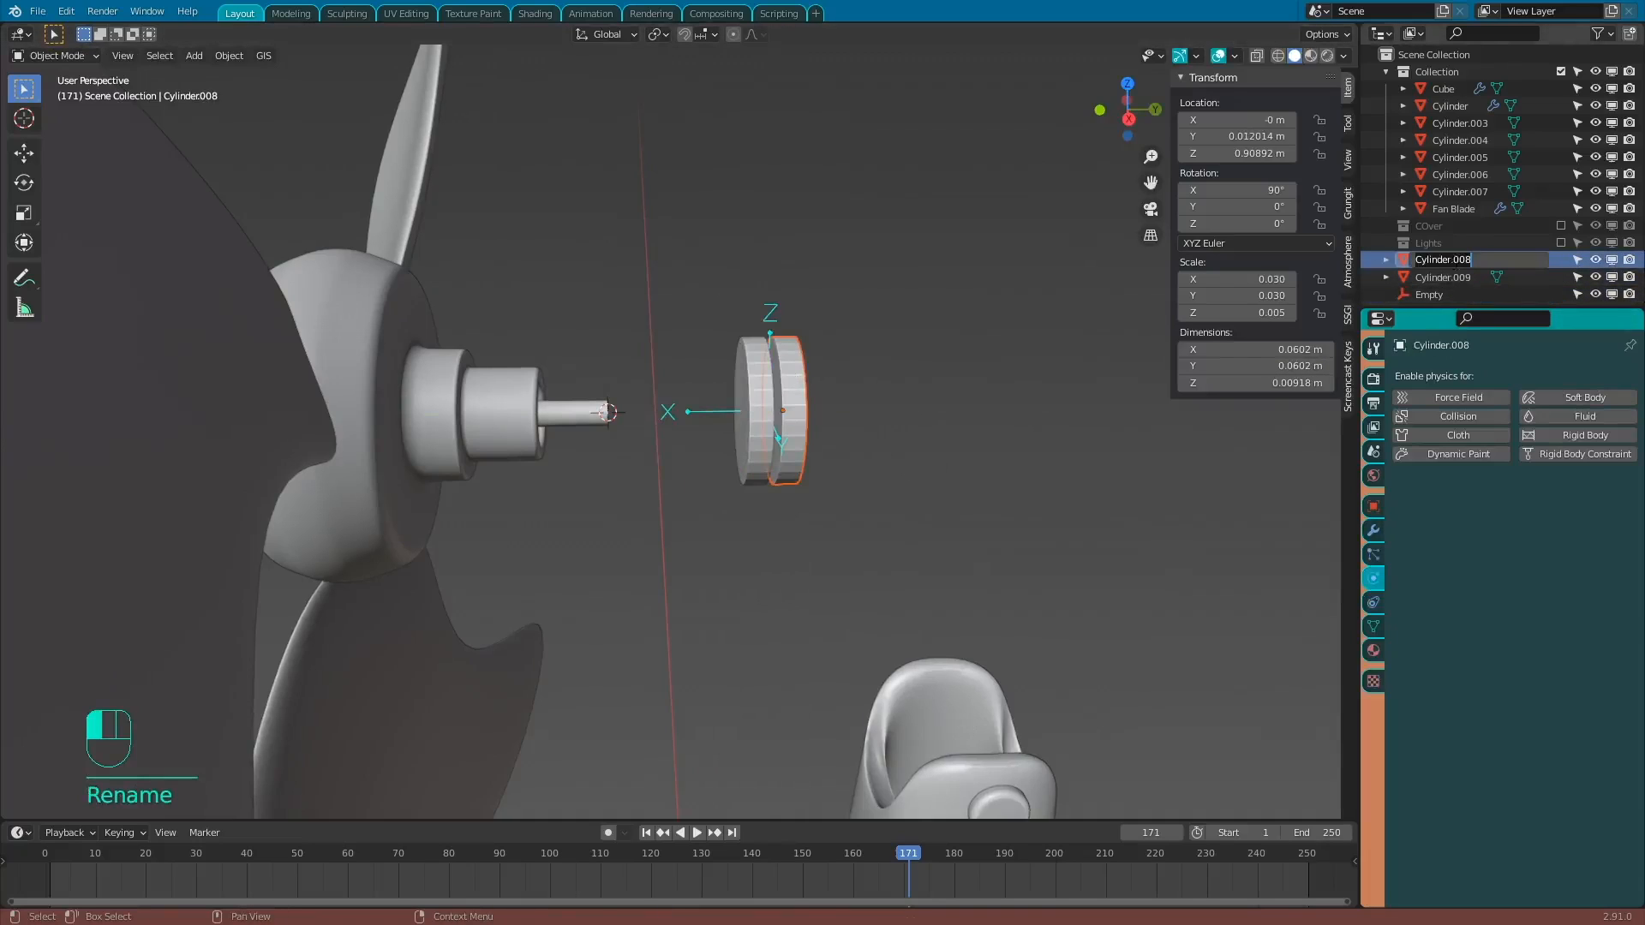
{"action": "key", "text": "Return"}
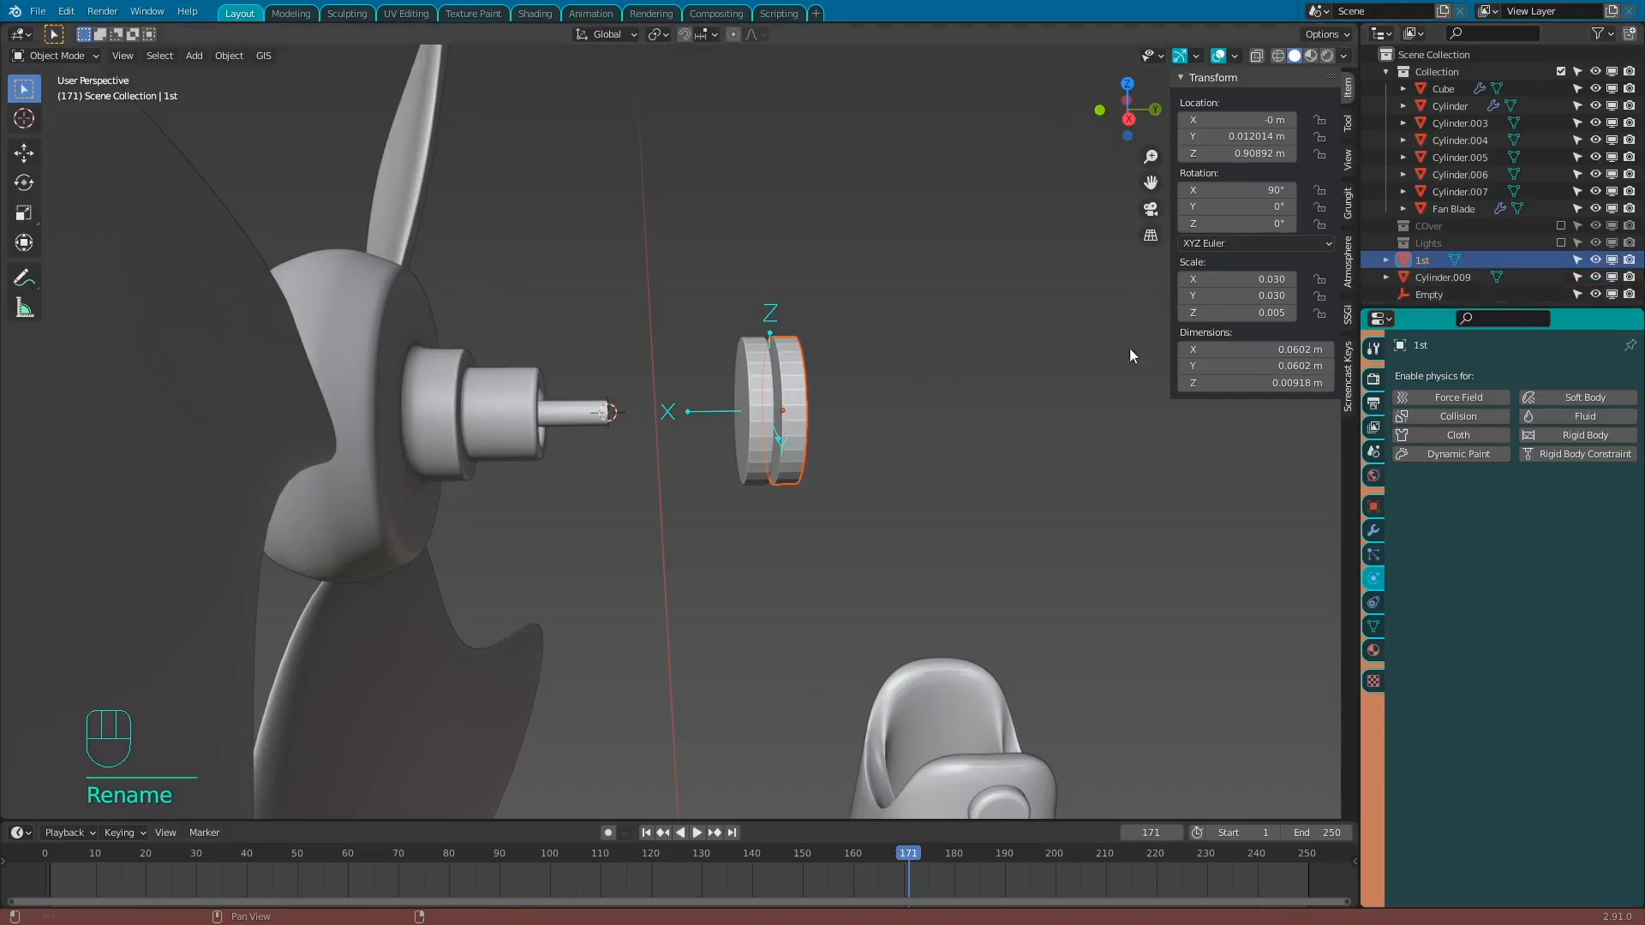
{"action": "left_click", "coordinate": [750, 378]}
{"action": "double_click", "coordinate": [1448, 277]}
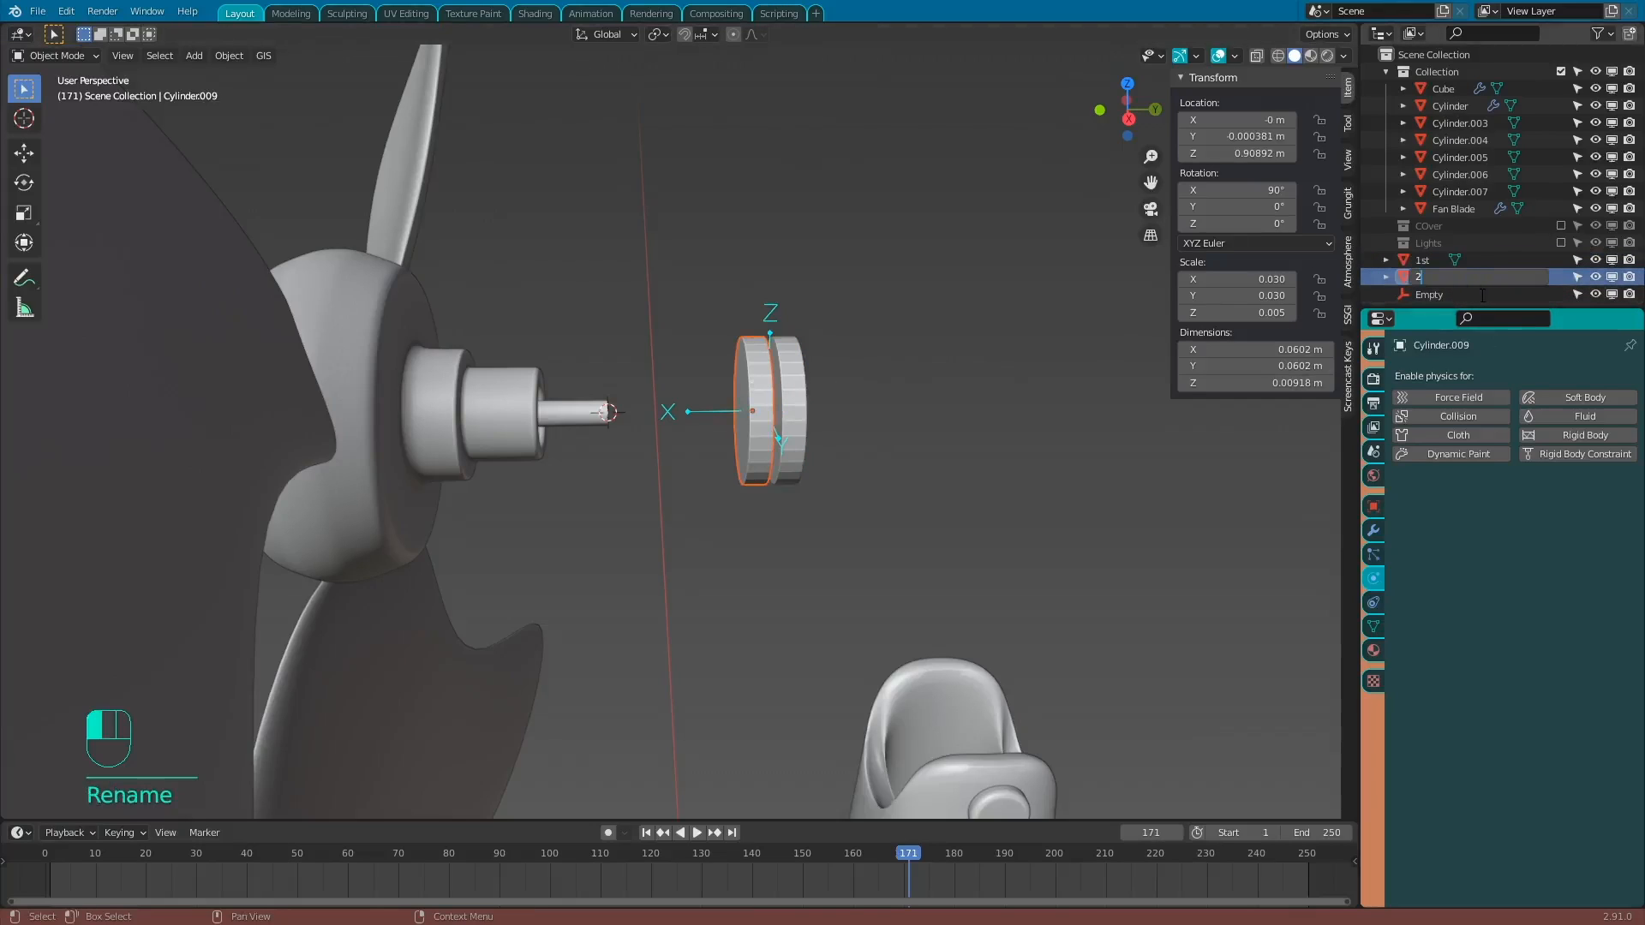
{"action": "key", "text": "Return"}
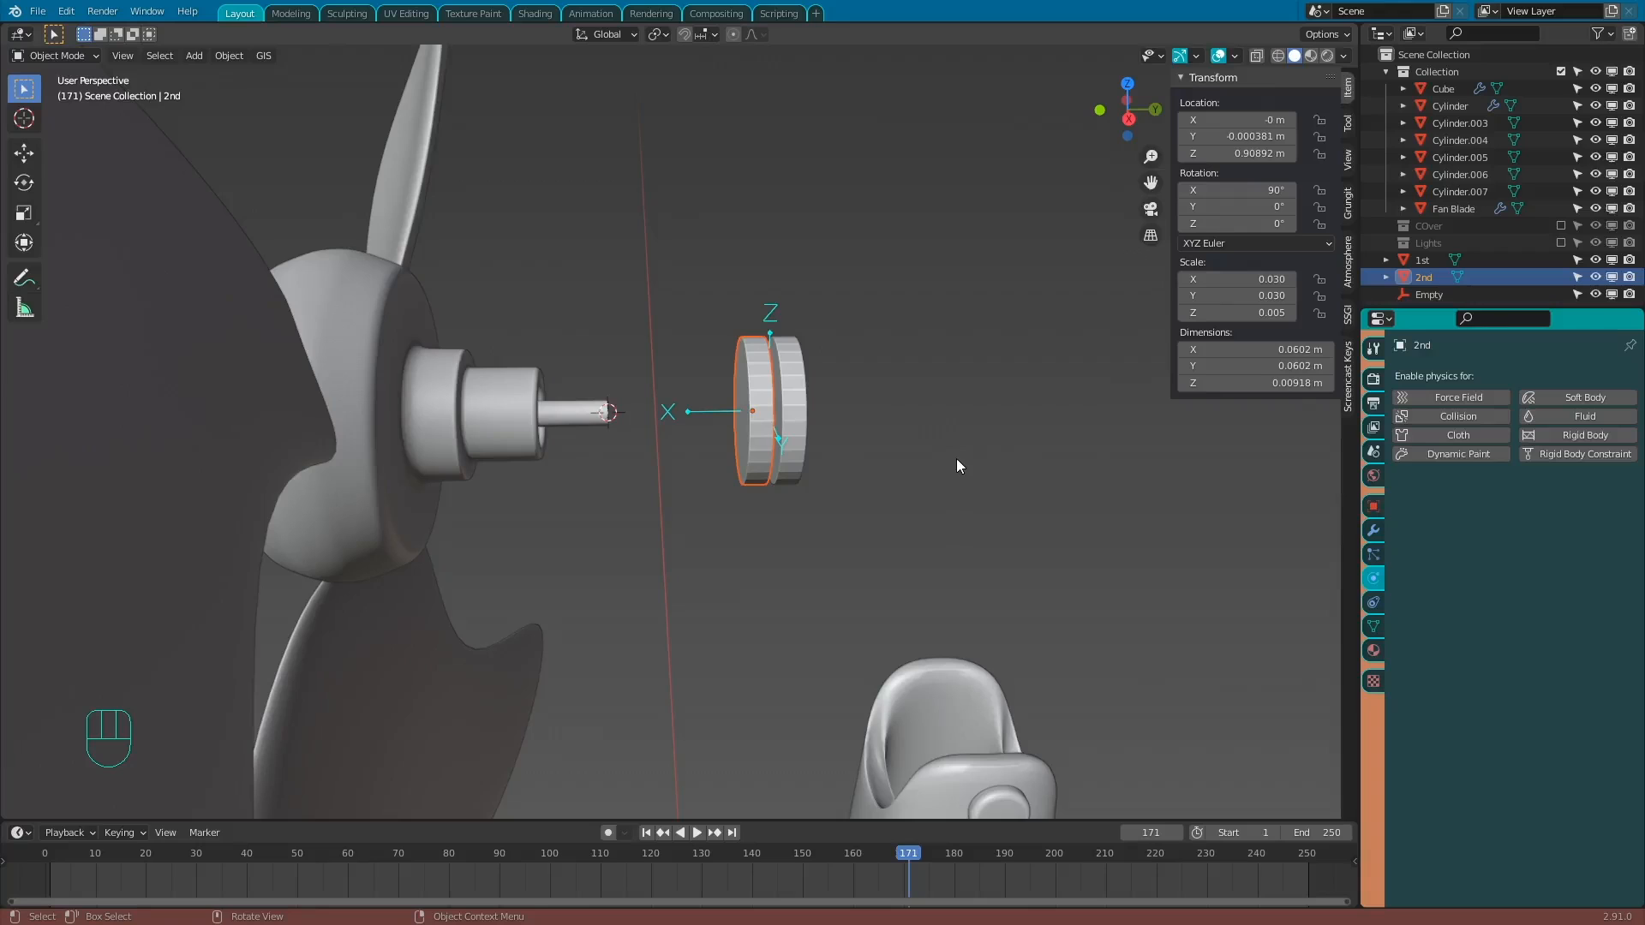
{"action": "middle_click_drag", "start_coordinate": [956, 460], "coordinate": [913, 460]}
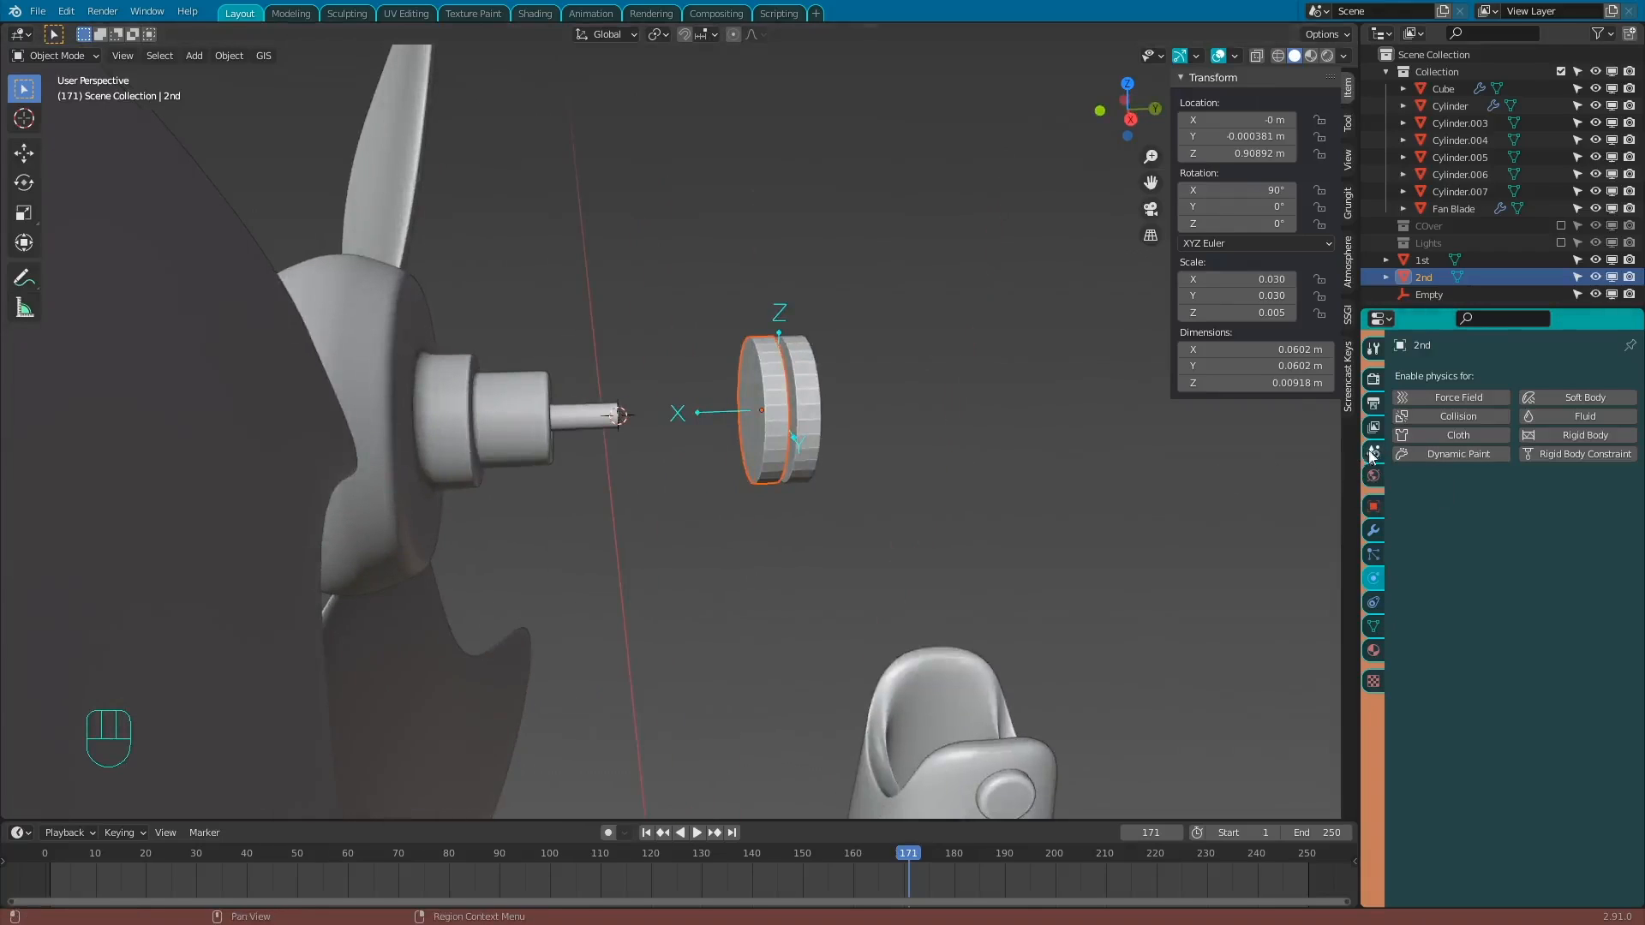
Make the 1st disc, farther from the fan blades, a passive rigid body with a Mesh collision shape.
{"action": "left_click", "coordinate": [817, 392]}
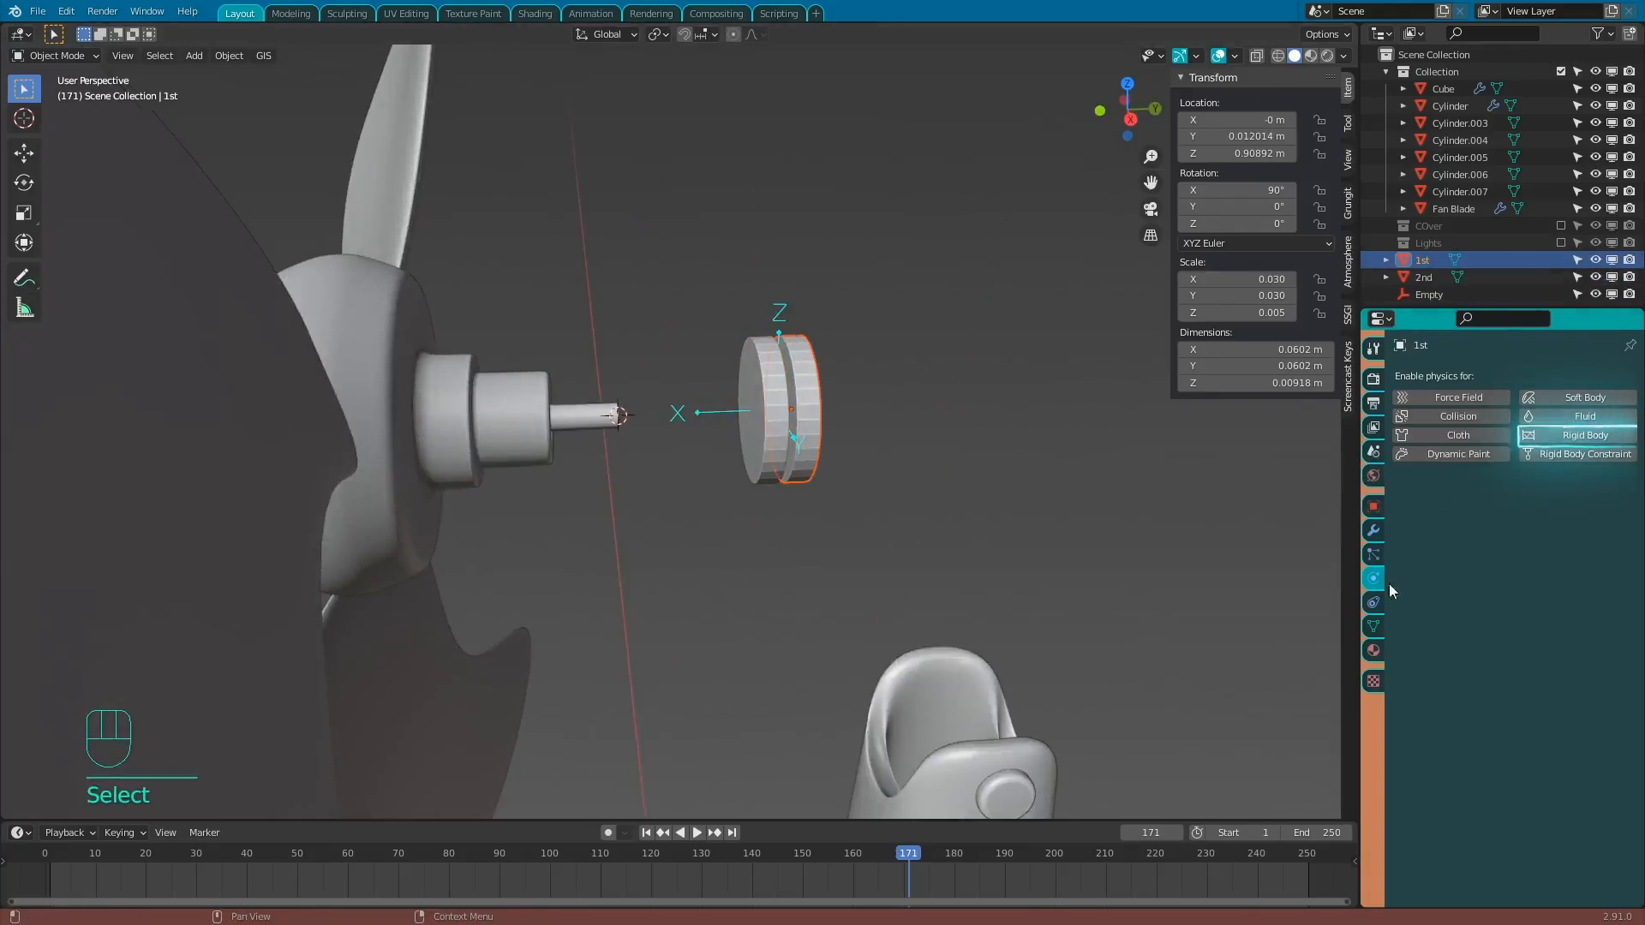
{"action": "left_click", "coordinate": [1564, 433]}
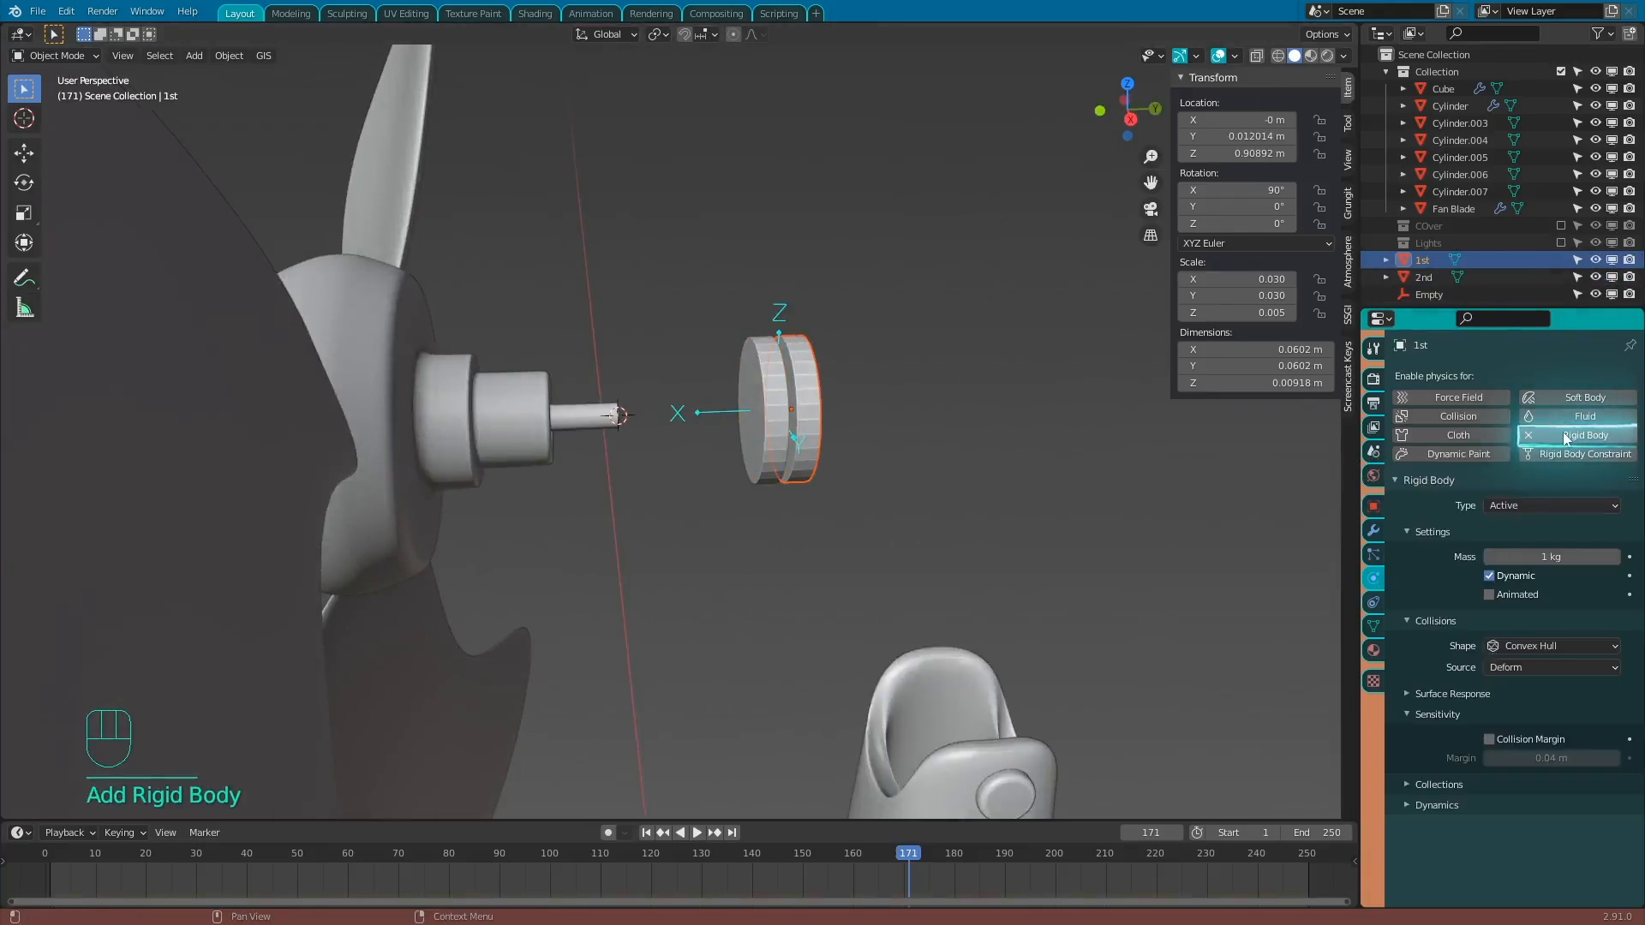
{"action": "left_click", "coordinate": [1568, 507]}
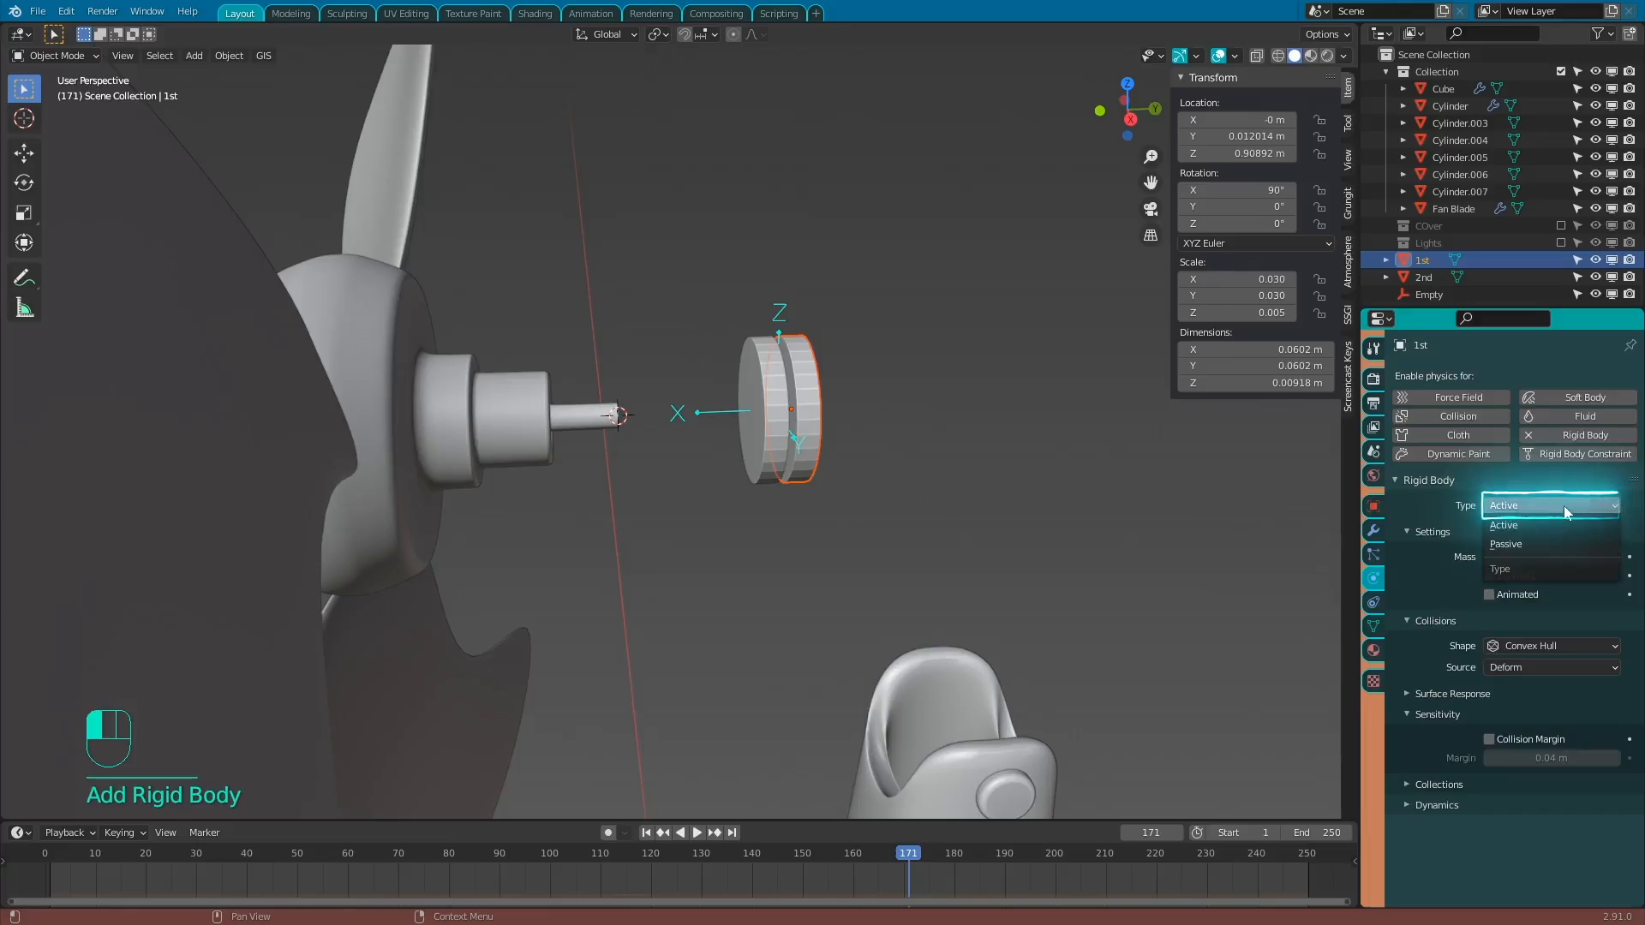
{"action": "left_click", "coordinate": [1563, 544]}
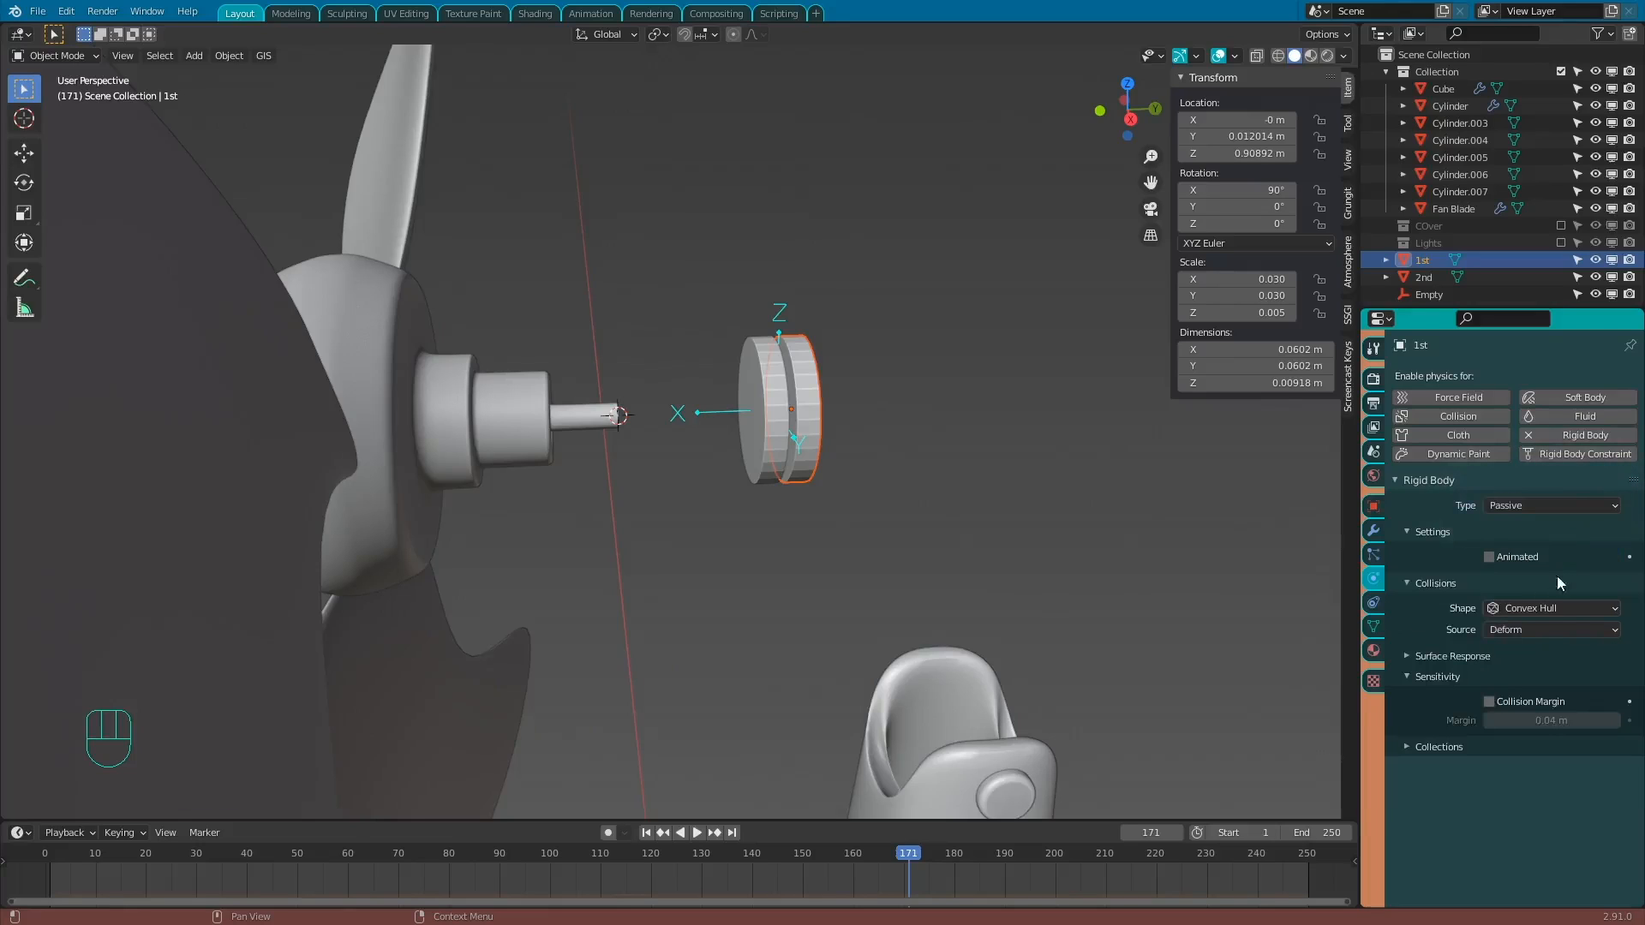
{"action": "left_click", "coordinate": [1557, 608]}
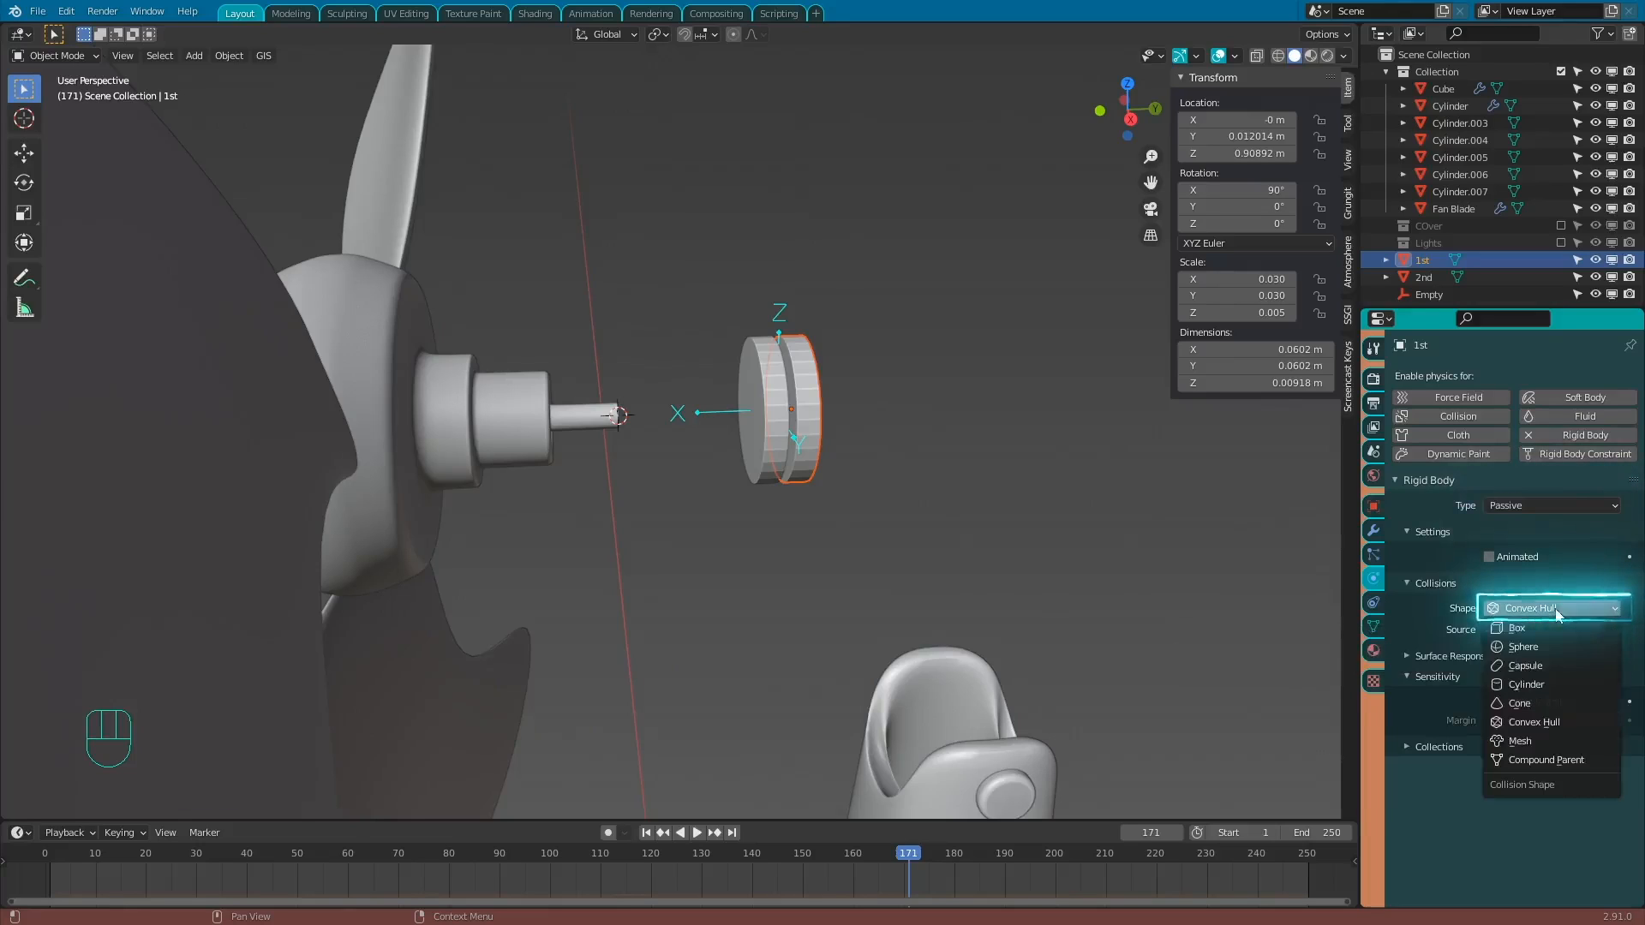
{"action": "left_click", "coordinate": [1564, 739]}
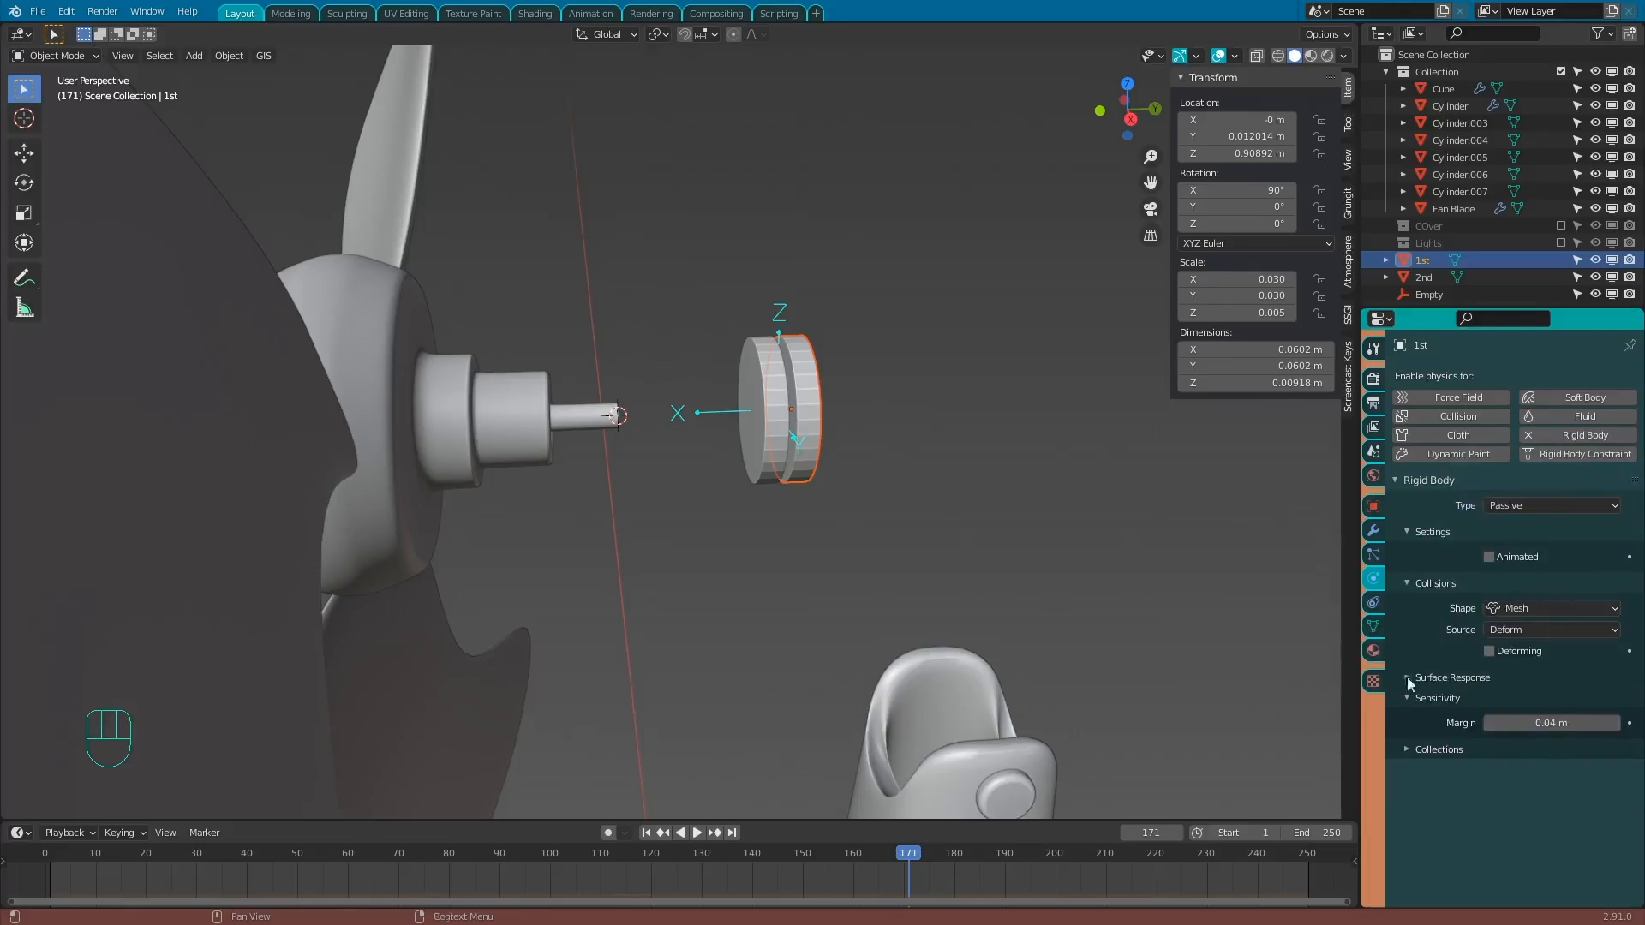
Make the 2nd disc an active rigid body with a Mesh collision shape and a mass of 0.1 kg.
{"action": "left_click", "coordinate": [768, 373]}
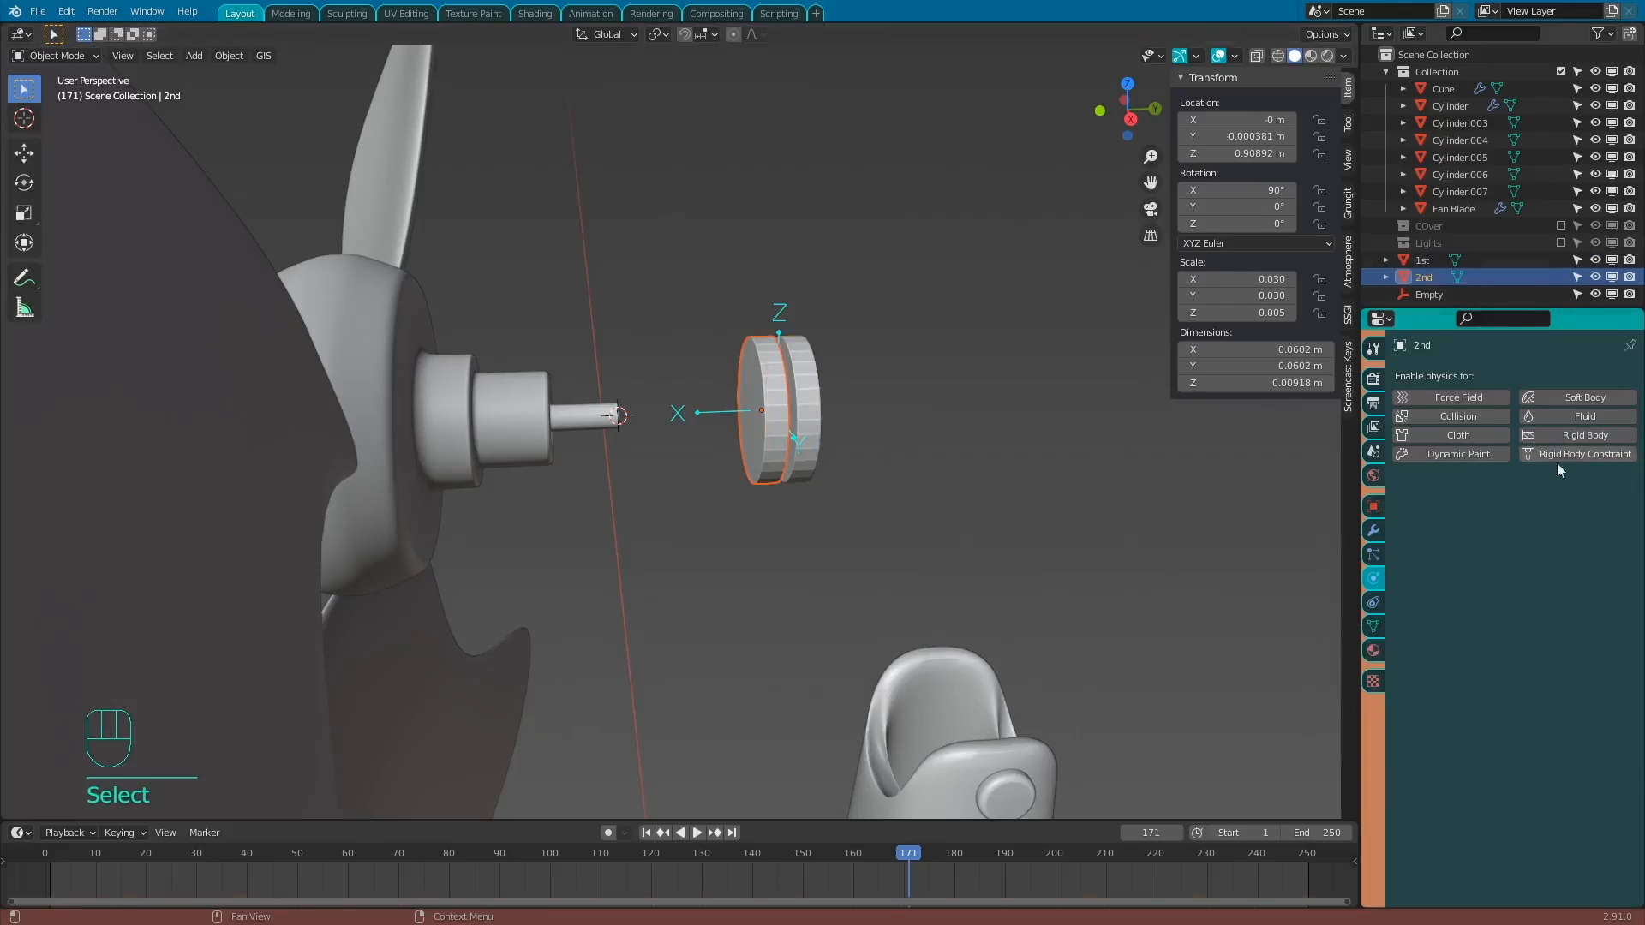
{"action": "left_click", "coordinate": [1584, 435]}
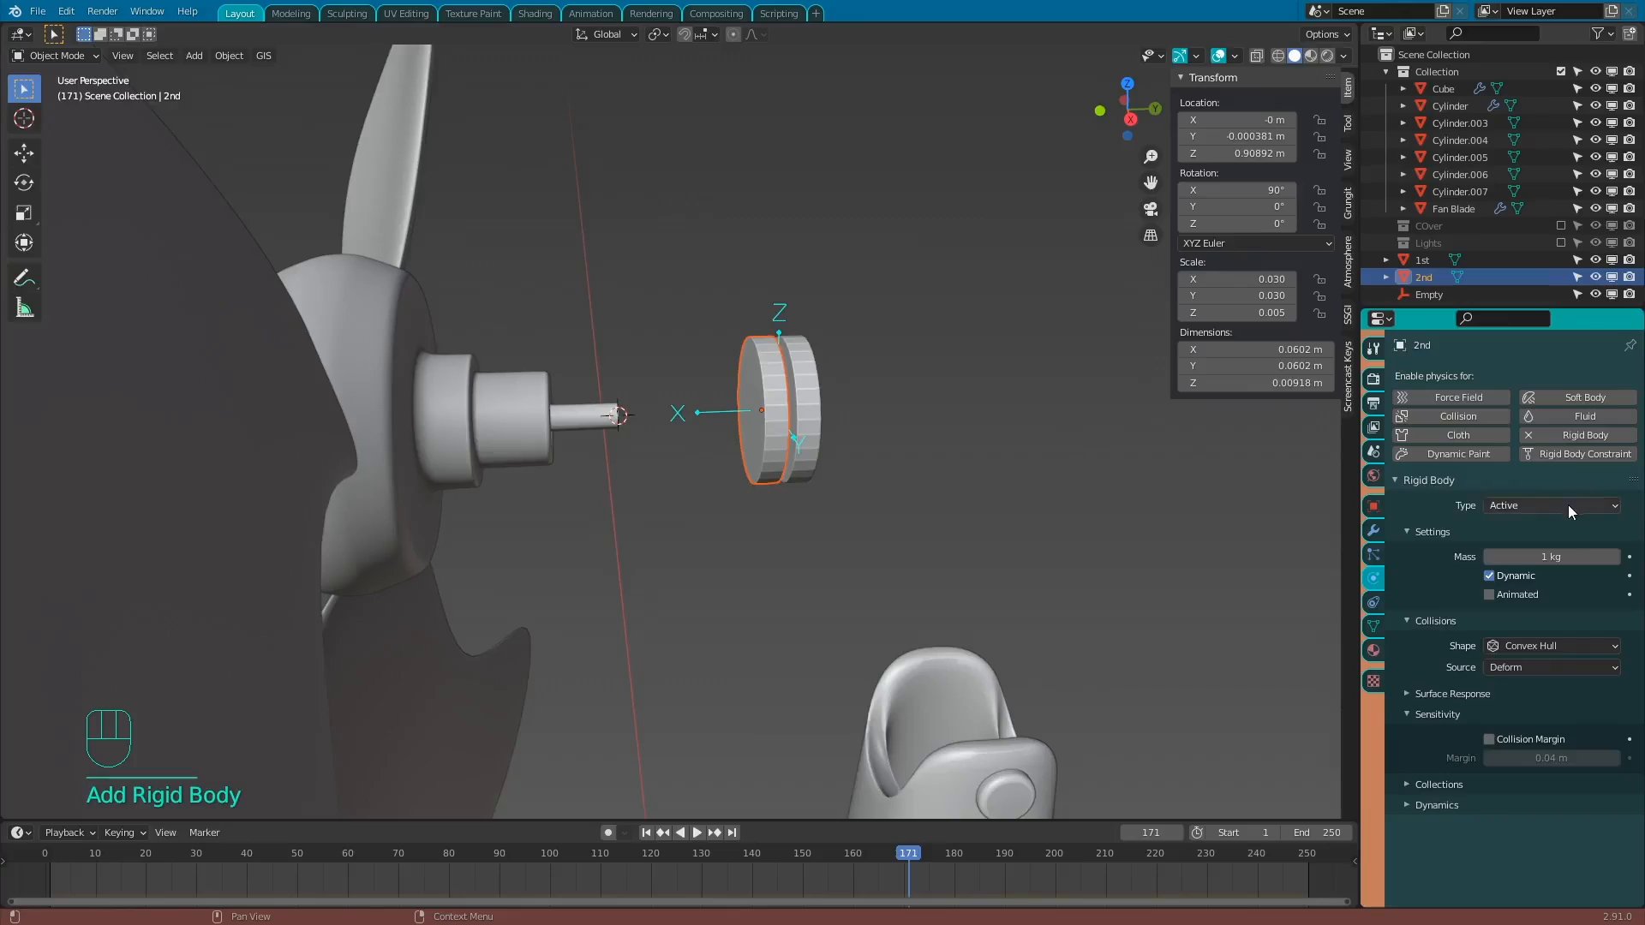
{"action": "left_click", "coordinate": [1537, 641]}
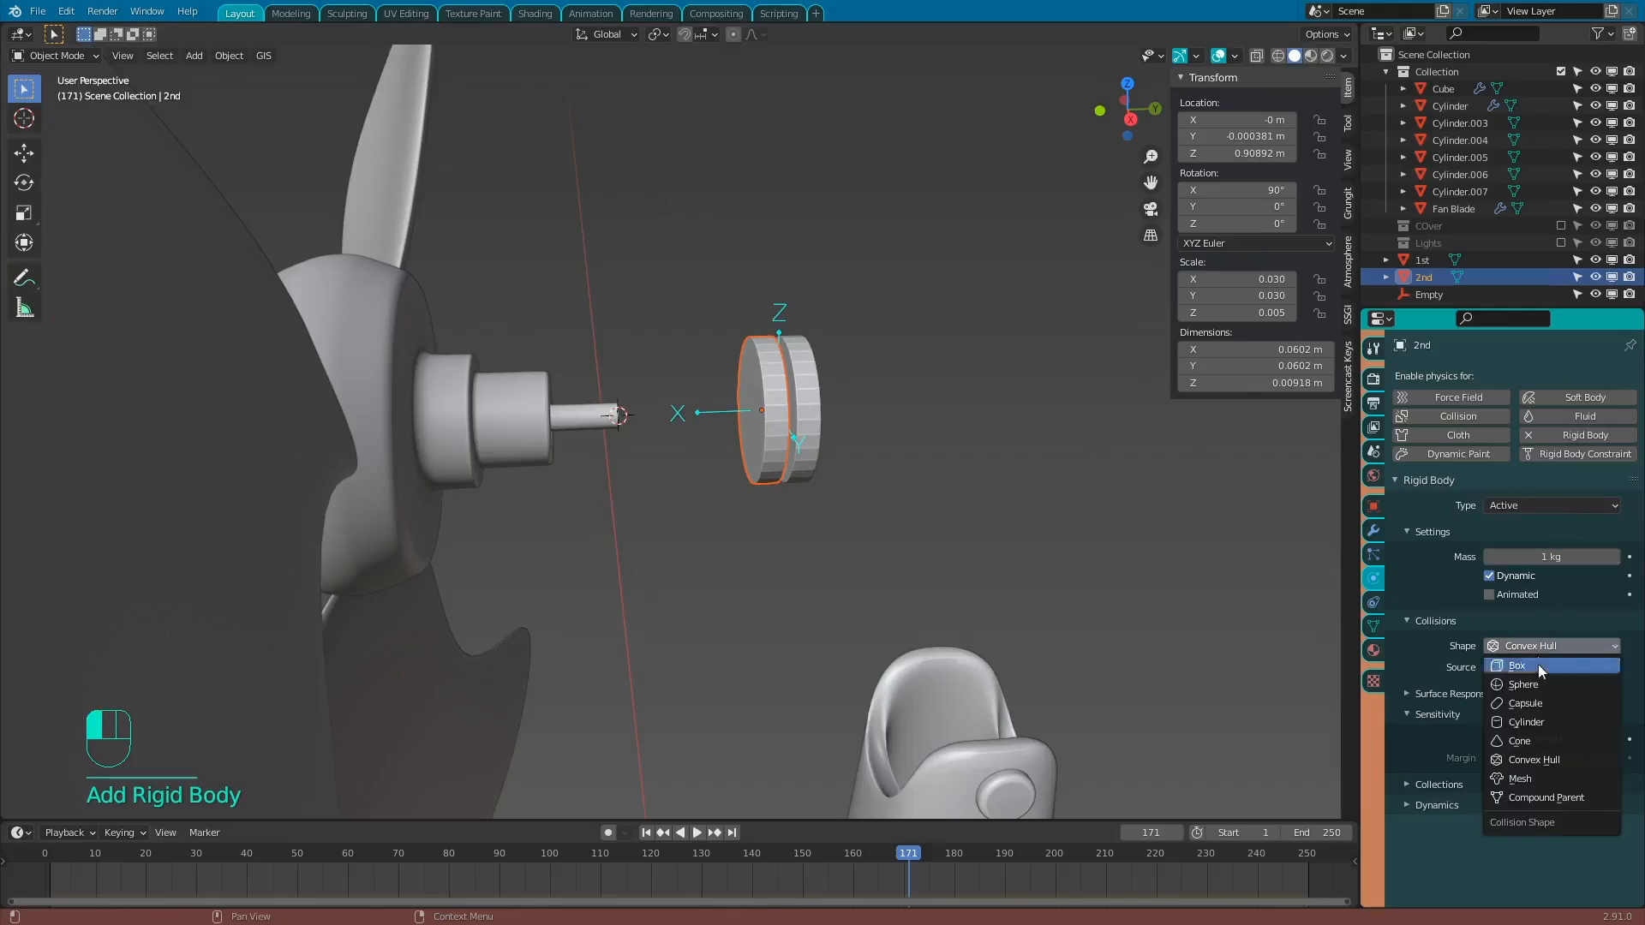
{"action": "left_click", "coordinate": [1530, 775]}
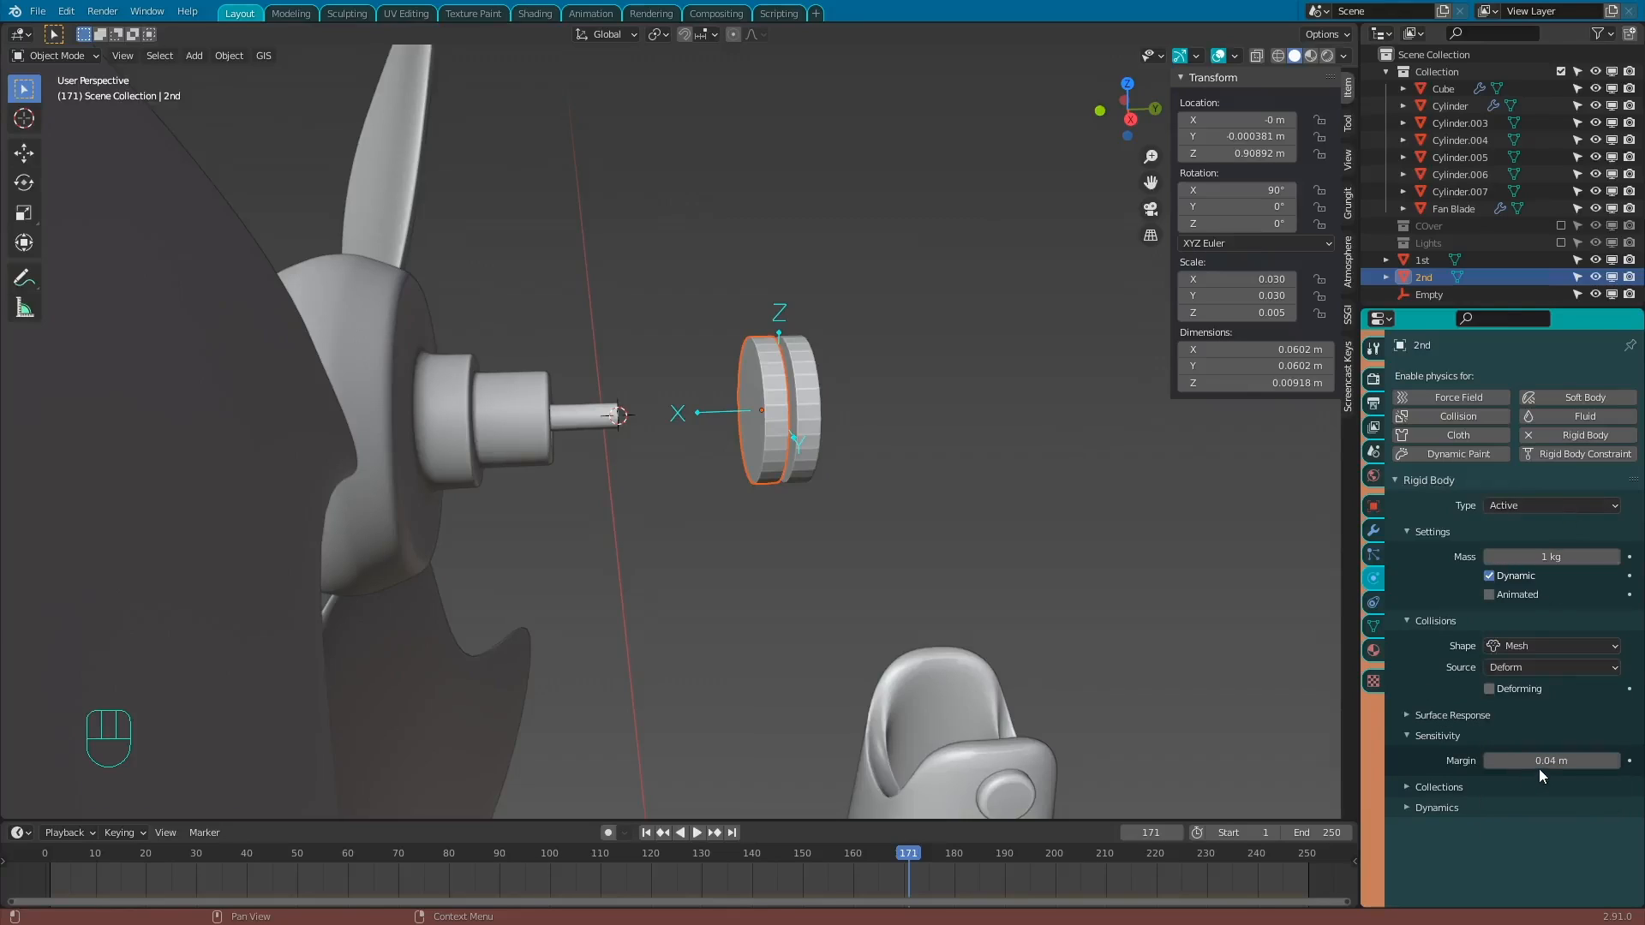
{"action": "left_click", "coordinate": [1562, 559]}
{"action": "type", "text": "0.1"}
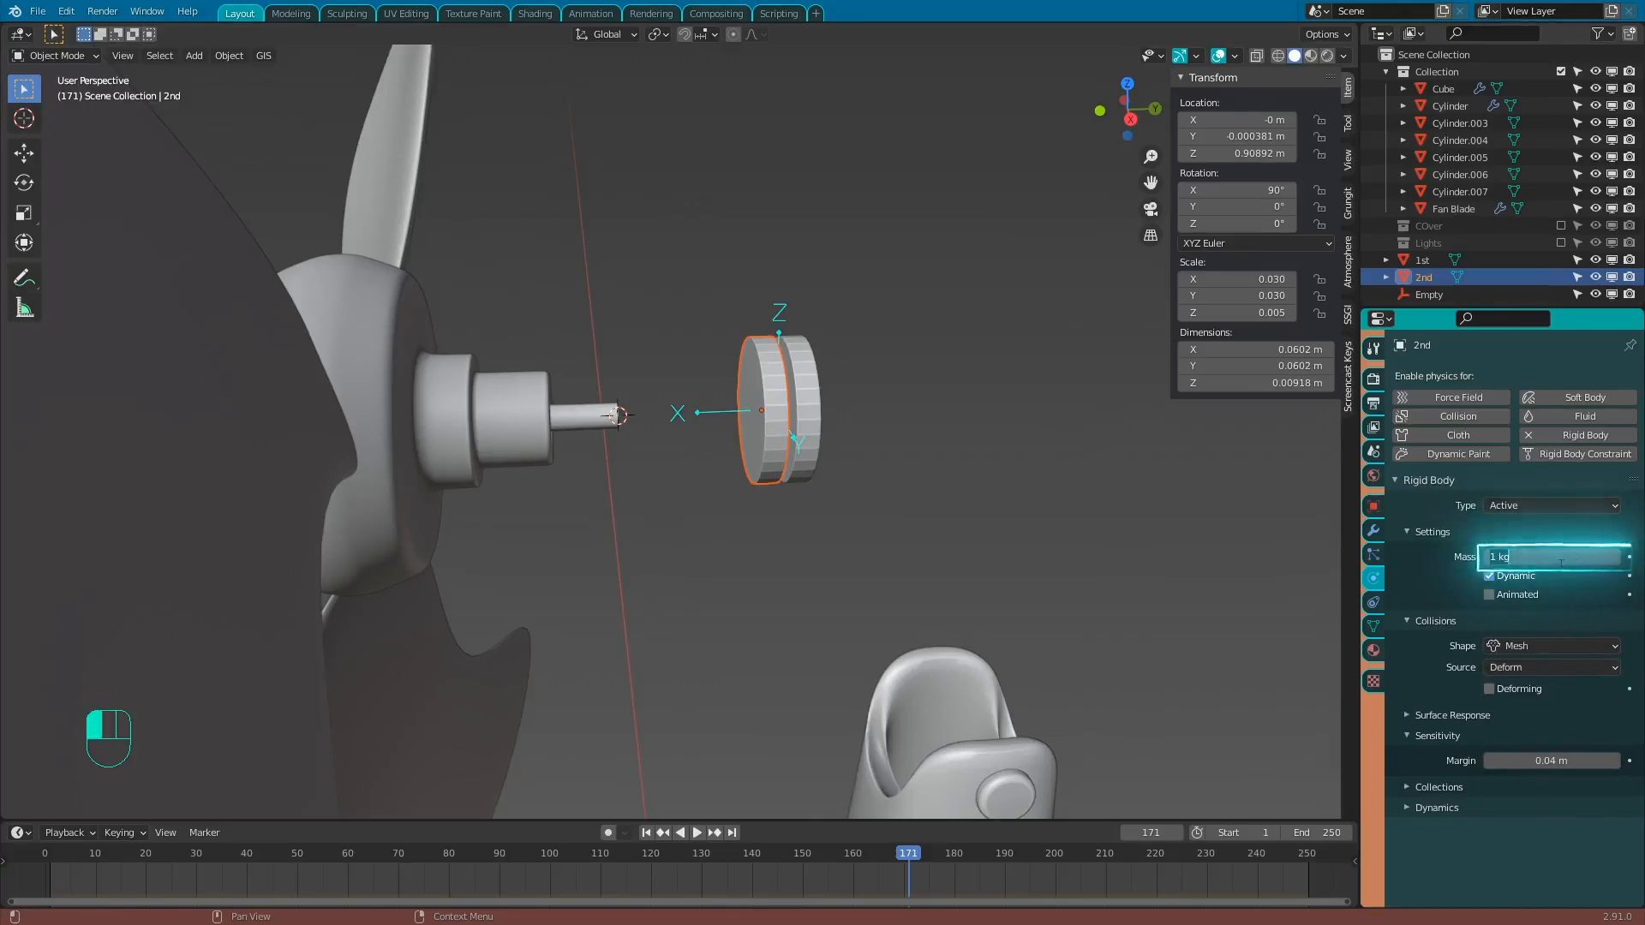
{"action": "key", "text": "Return"}
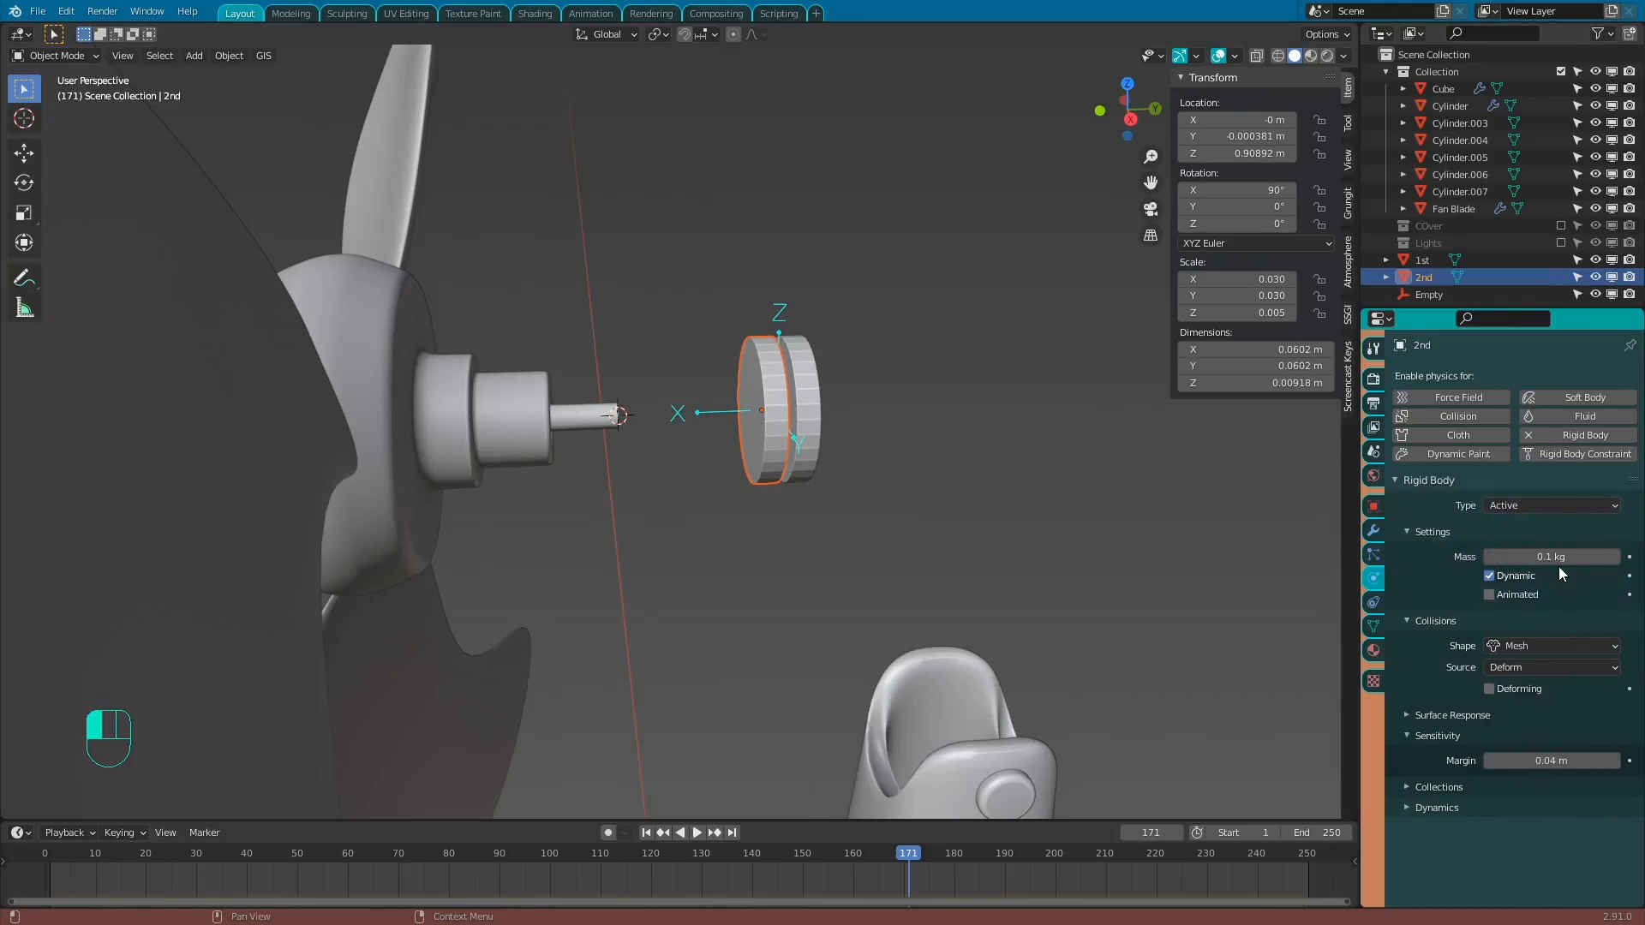
Add a rigid body constraint of type Motor to the empty between the two discs.
{"action": "middle_click_drag", "start_coordinate": [879, 413], "coordinate": [862, 419]}
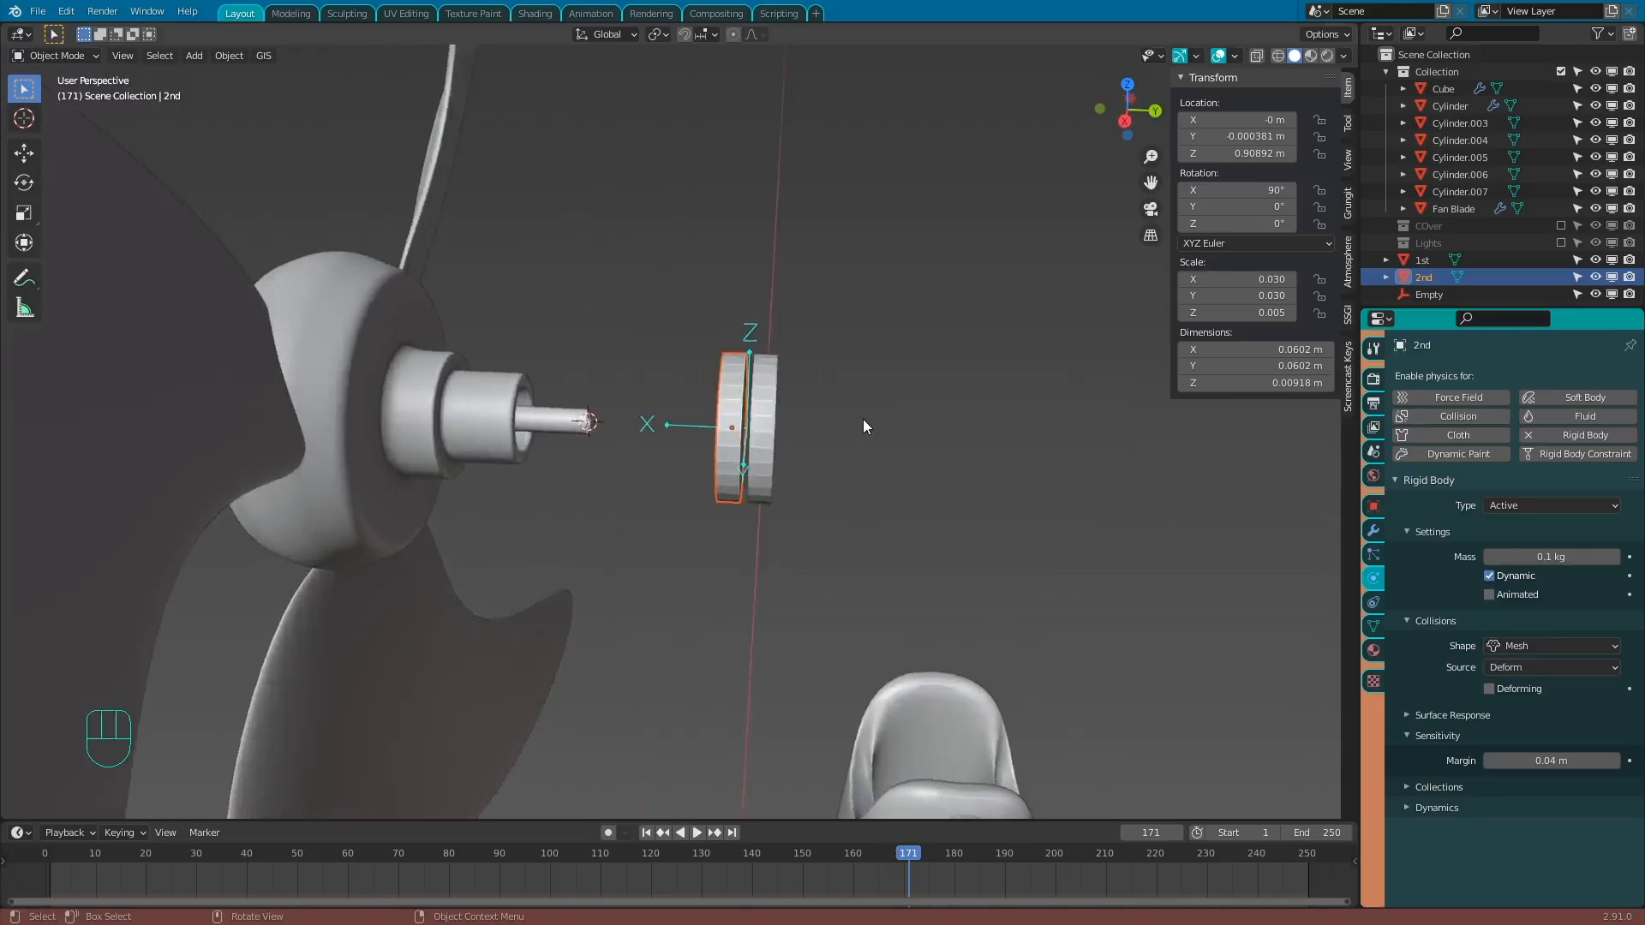
{"action": "scroll", "coordinate": [862, 419], "scroll_direction": "up", "scroll_amount": 3}
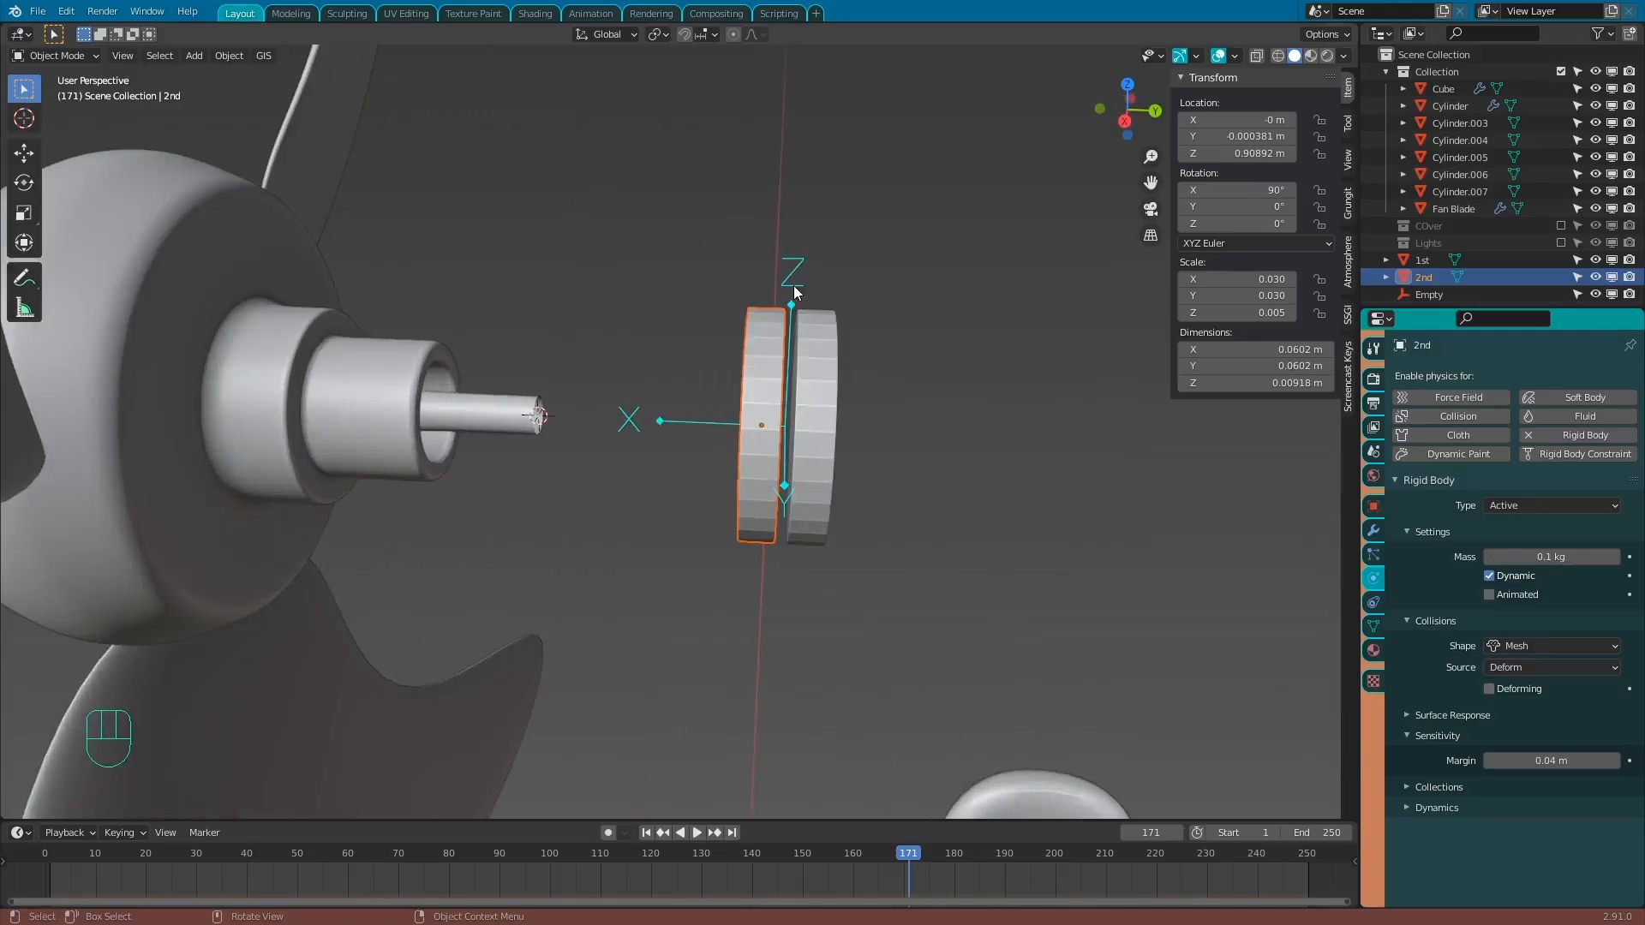
{"action": "left_click", "coordinate": [794, 292]}
{"action": "left_click", "coordinate": [1558, 398]}
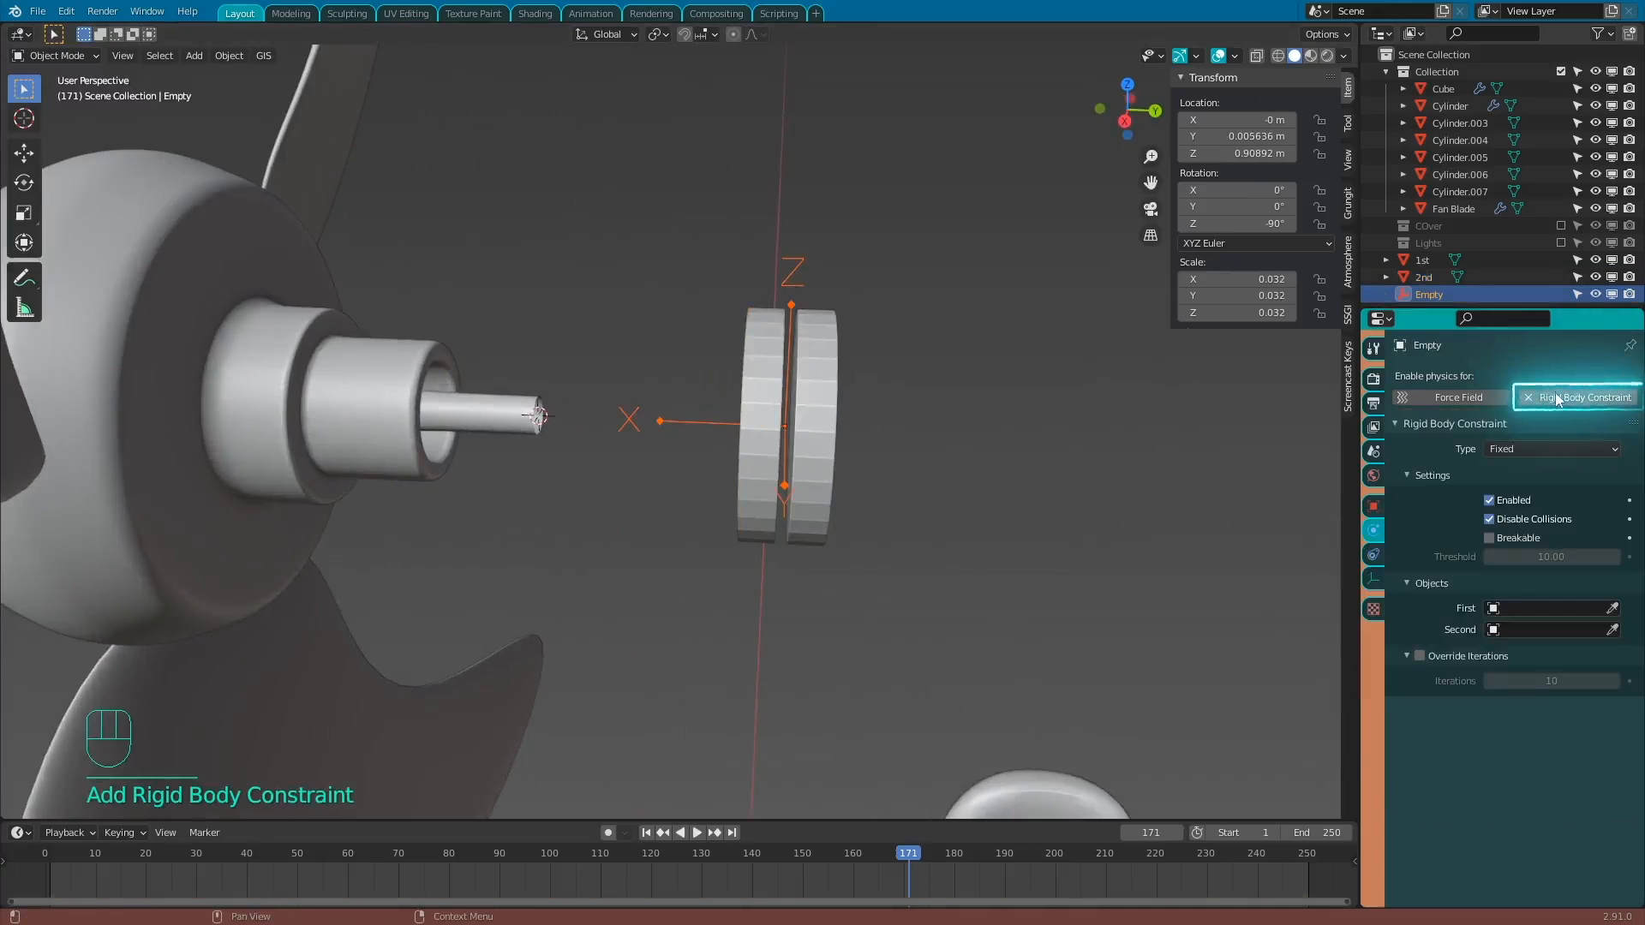
{"action": "left_click", "coordinate": [1551, 450]}
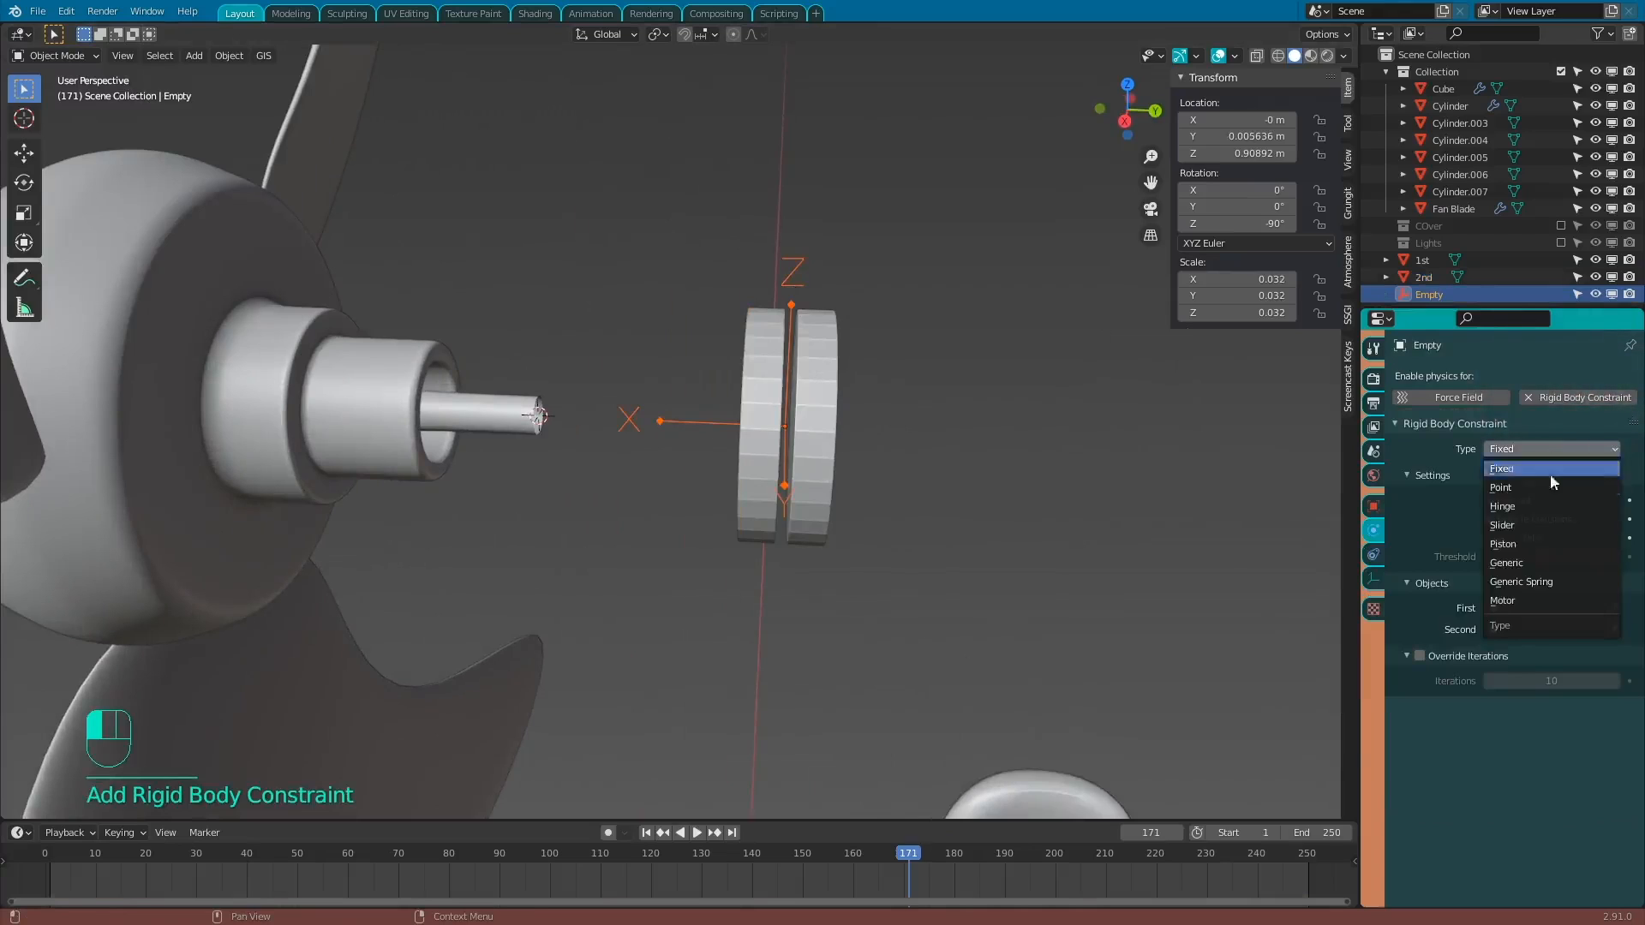
{"action": "left_click", "coordinate": [1537, 600]}
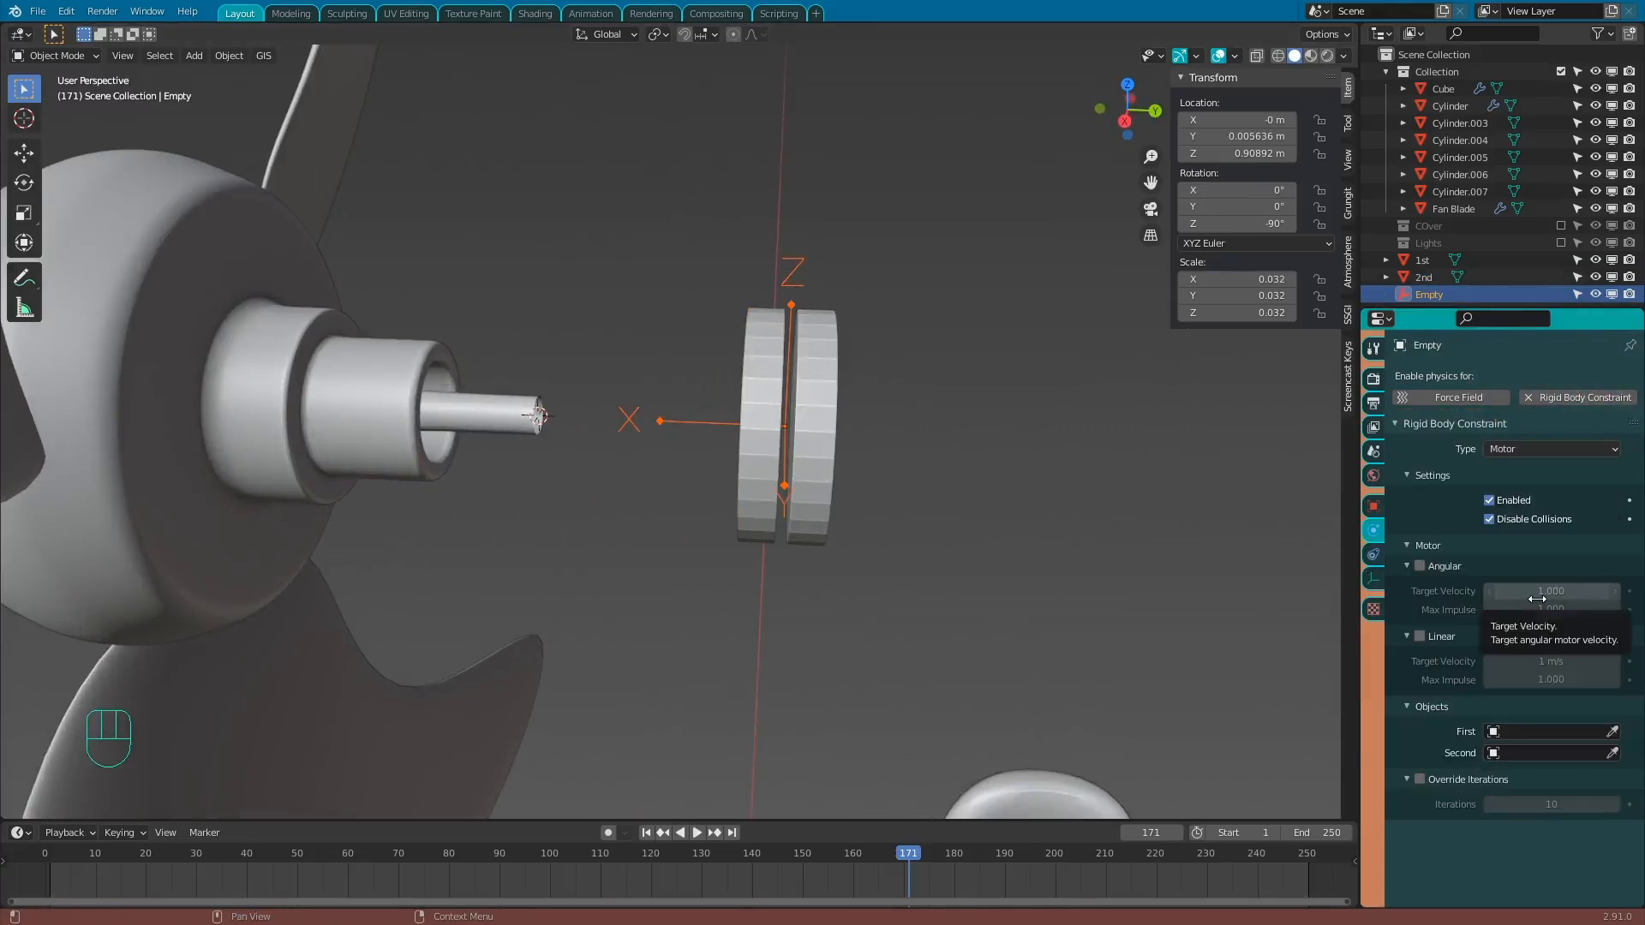
Enable the angular motor on the empty's constraint and set its target velocity to 10.
{"action": "left_click", "coordinate": [1420, 567]}
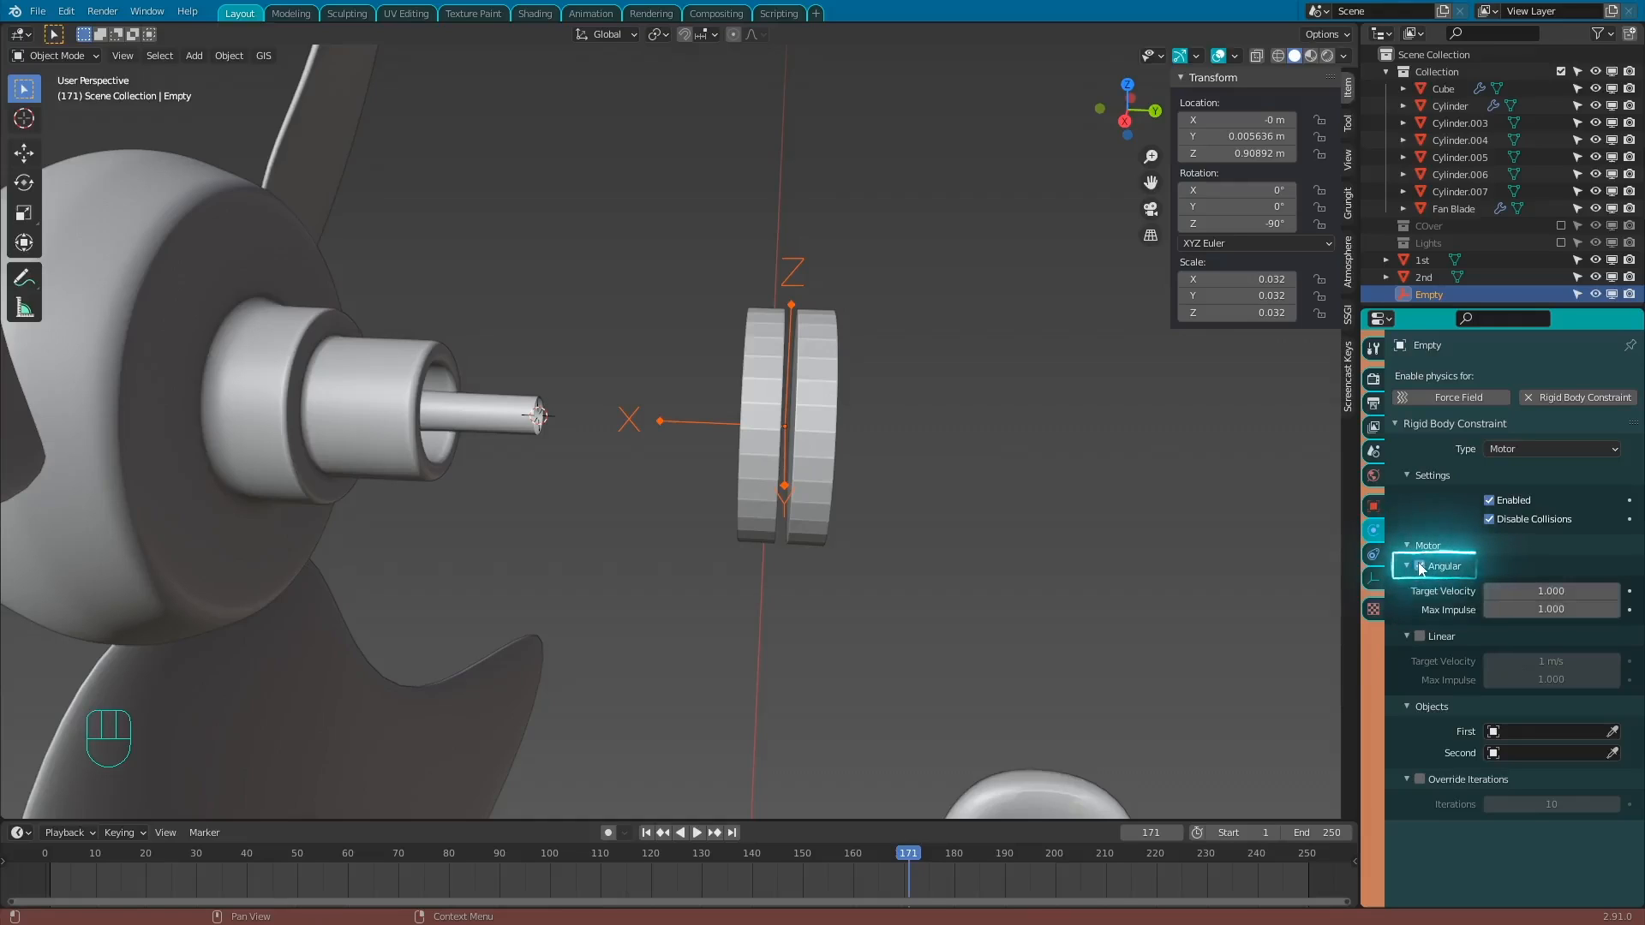
{"action": "left_click", "coordinate": [1543, 591]}
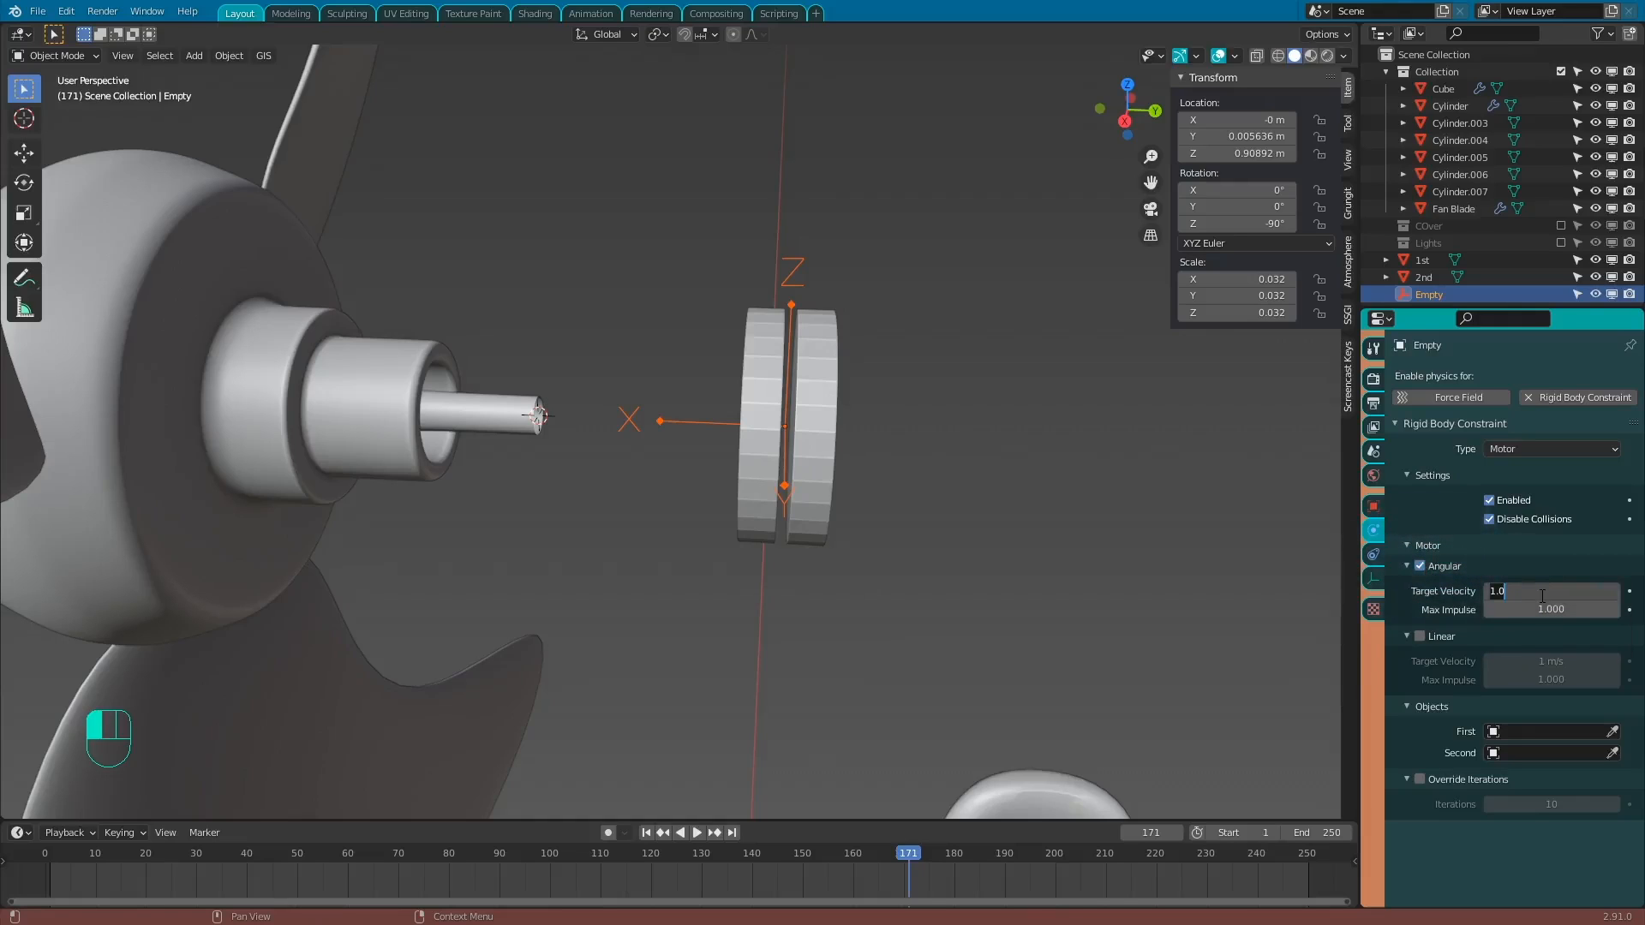
{"action": "key", "text": "Return"}
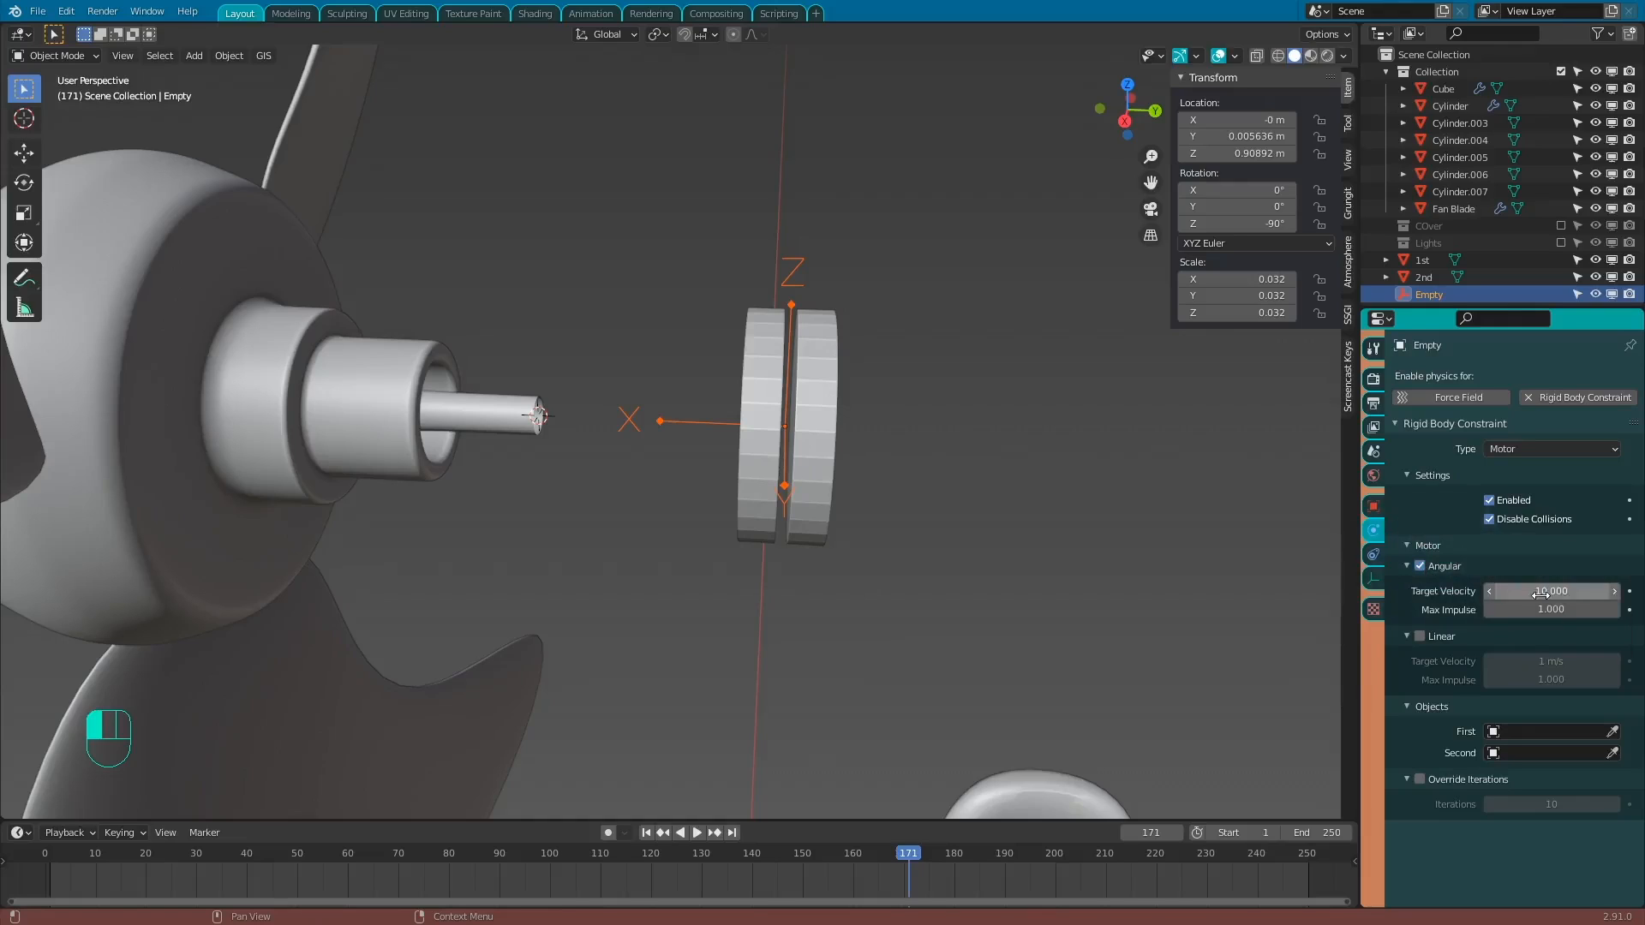
Assign disc 1st as the first object and disc 2nd as the second object of the motor constraint.
{"action": "left_click", "coordinate": [1613, 732]}
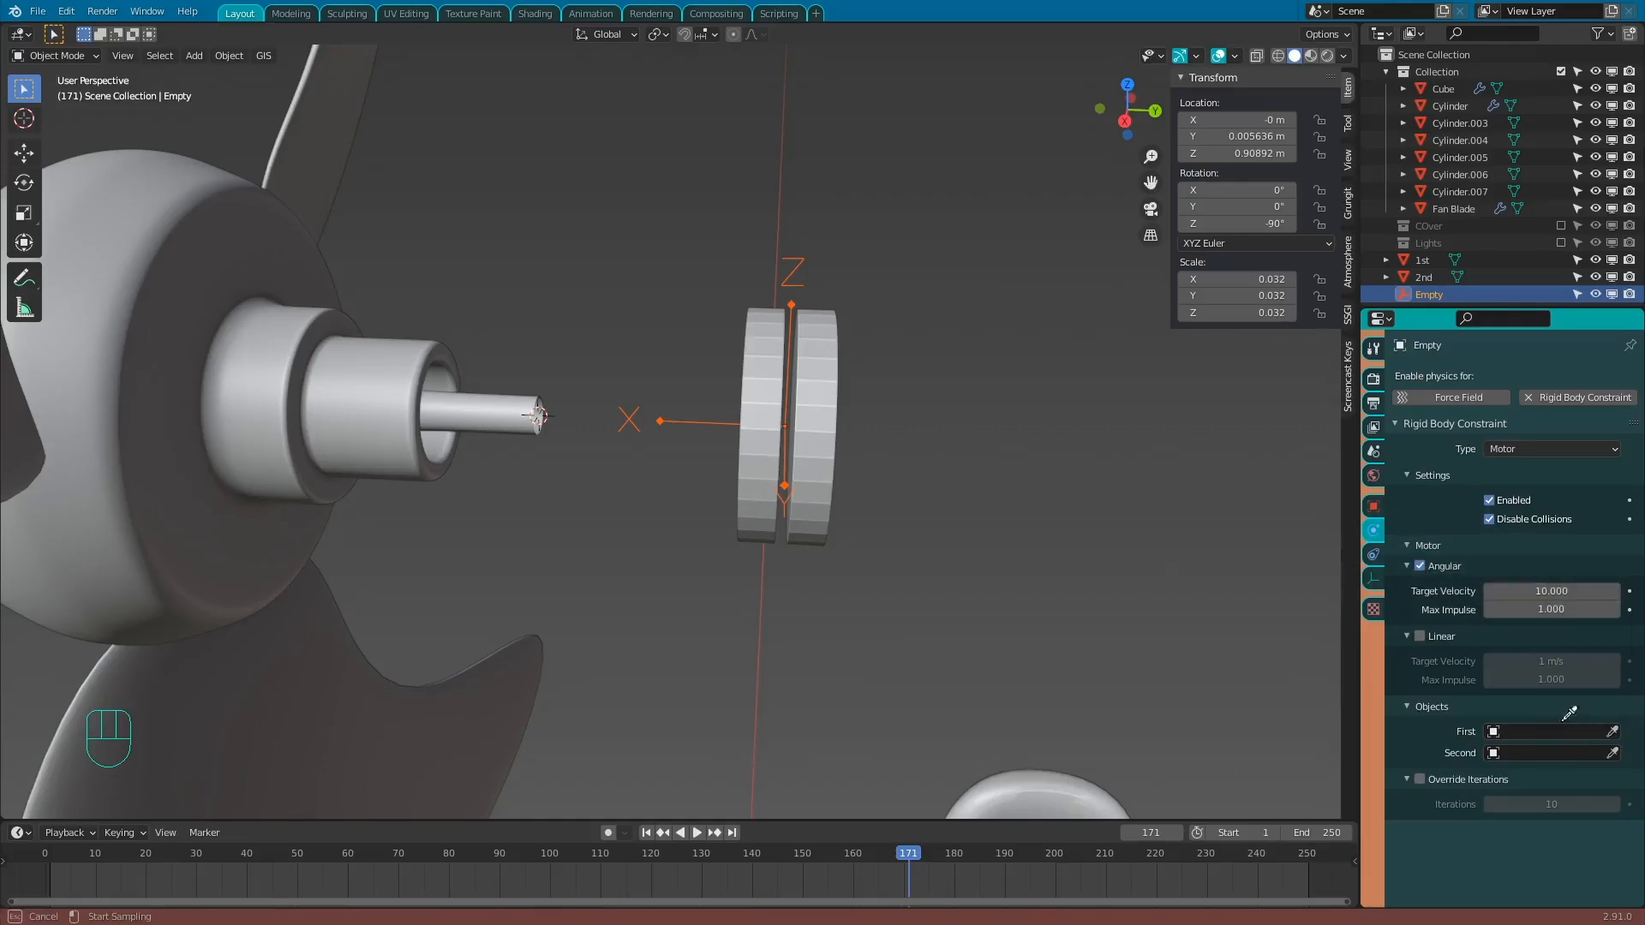
{"action": "left_click", "coordinate": [824, 410]}
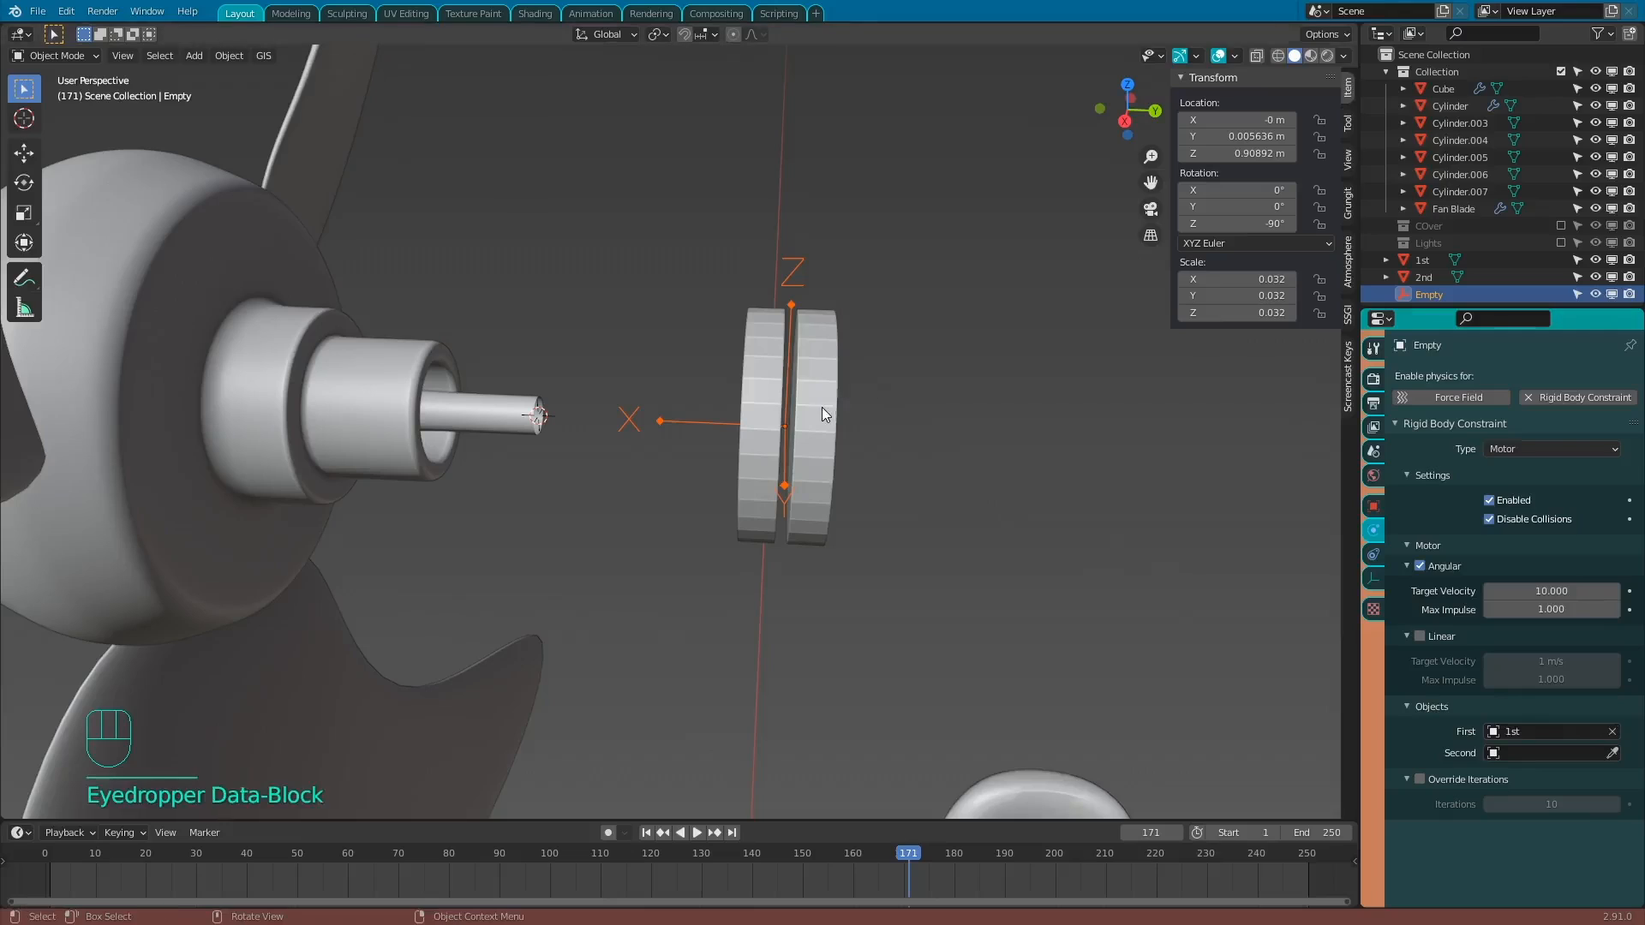
{"action": "left_click", "coordinate": [1614, 753]}
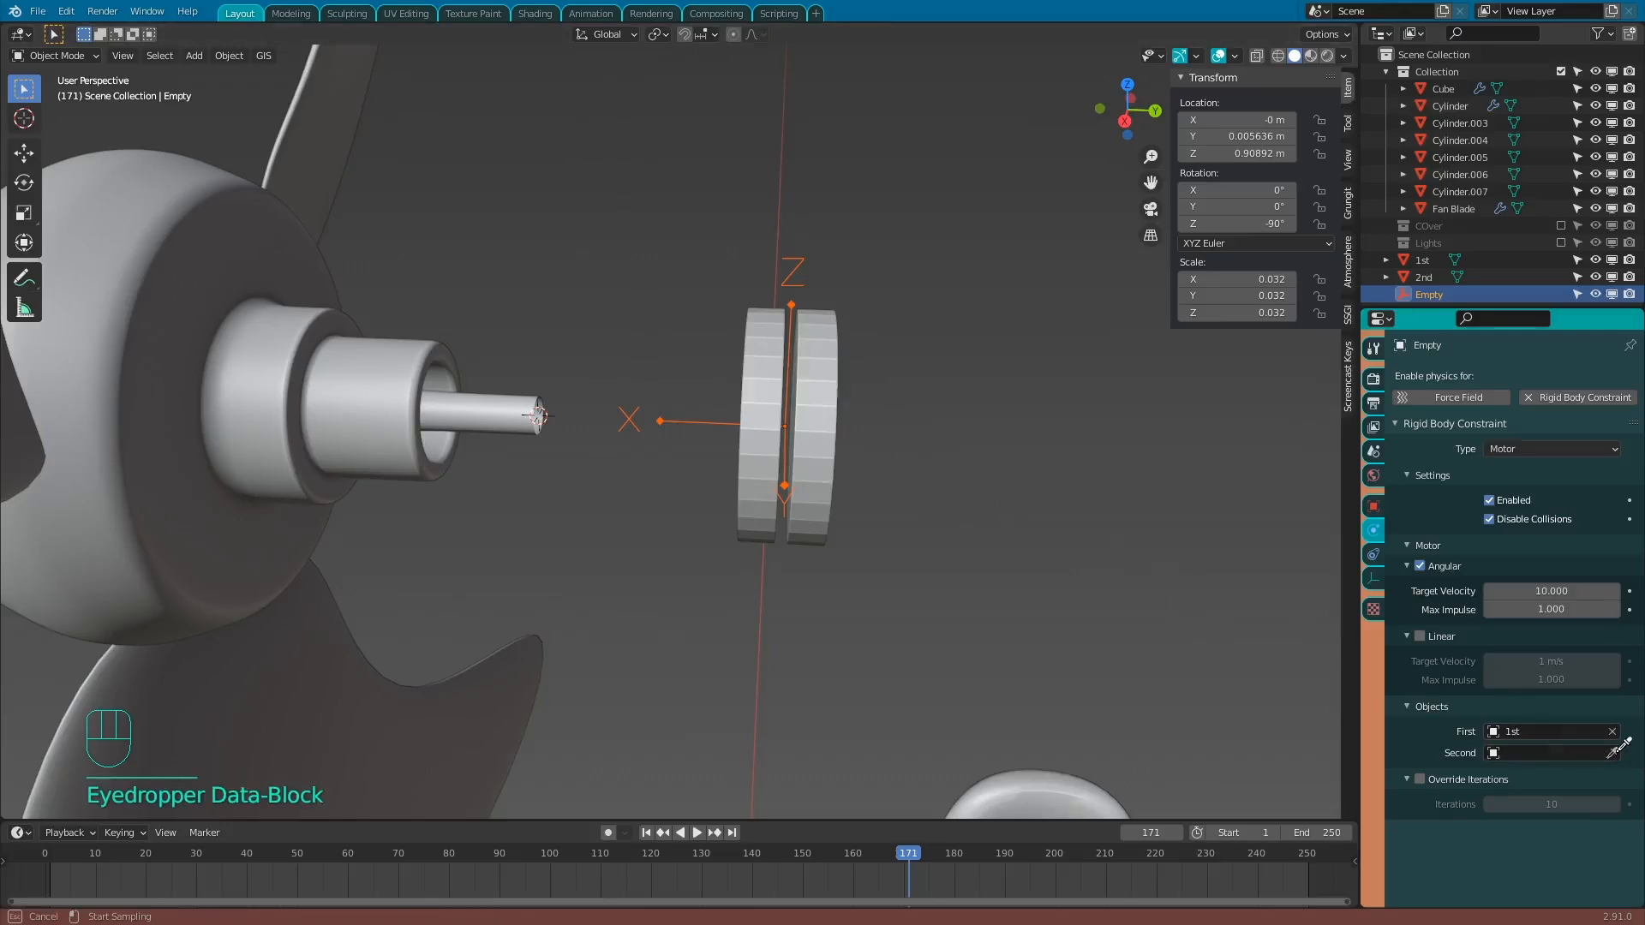
{"action": "left_click", "coordinate": [761, 392]}
Play the simulation from the first frame to check the 2nd disc's rotation, stop it and return to frame 1.
{"action": "middle_click_drag", "start_coordinate": [820, 466], "coordinate": [797, 728]}
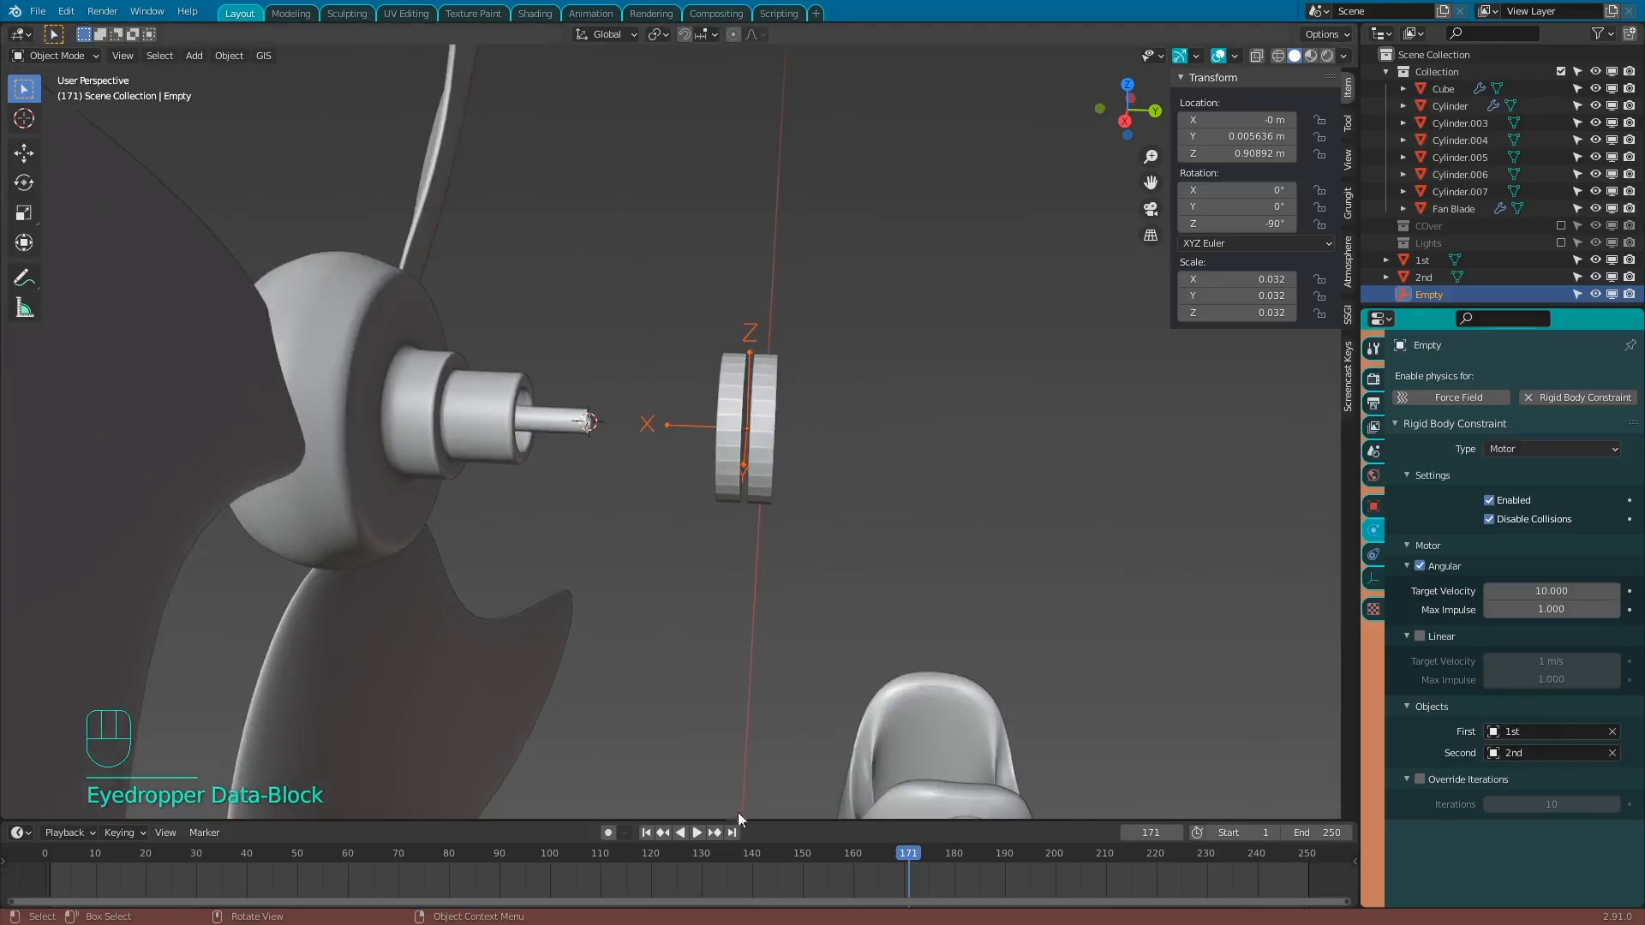
{"action": "left_click", "coordinate": [647, 832]}
{"action": "left_click", "coordinate": [696, 833]}
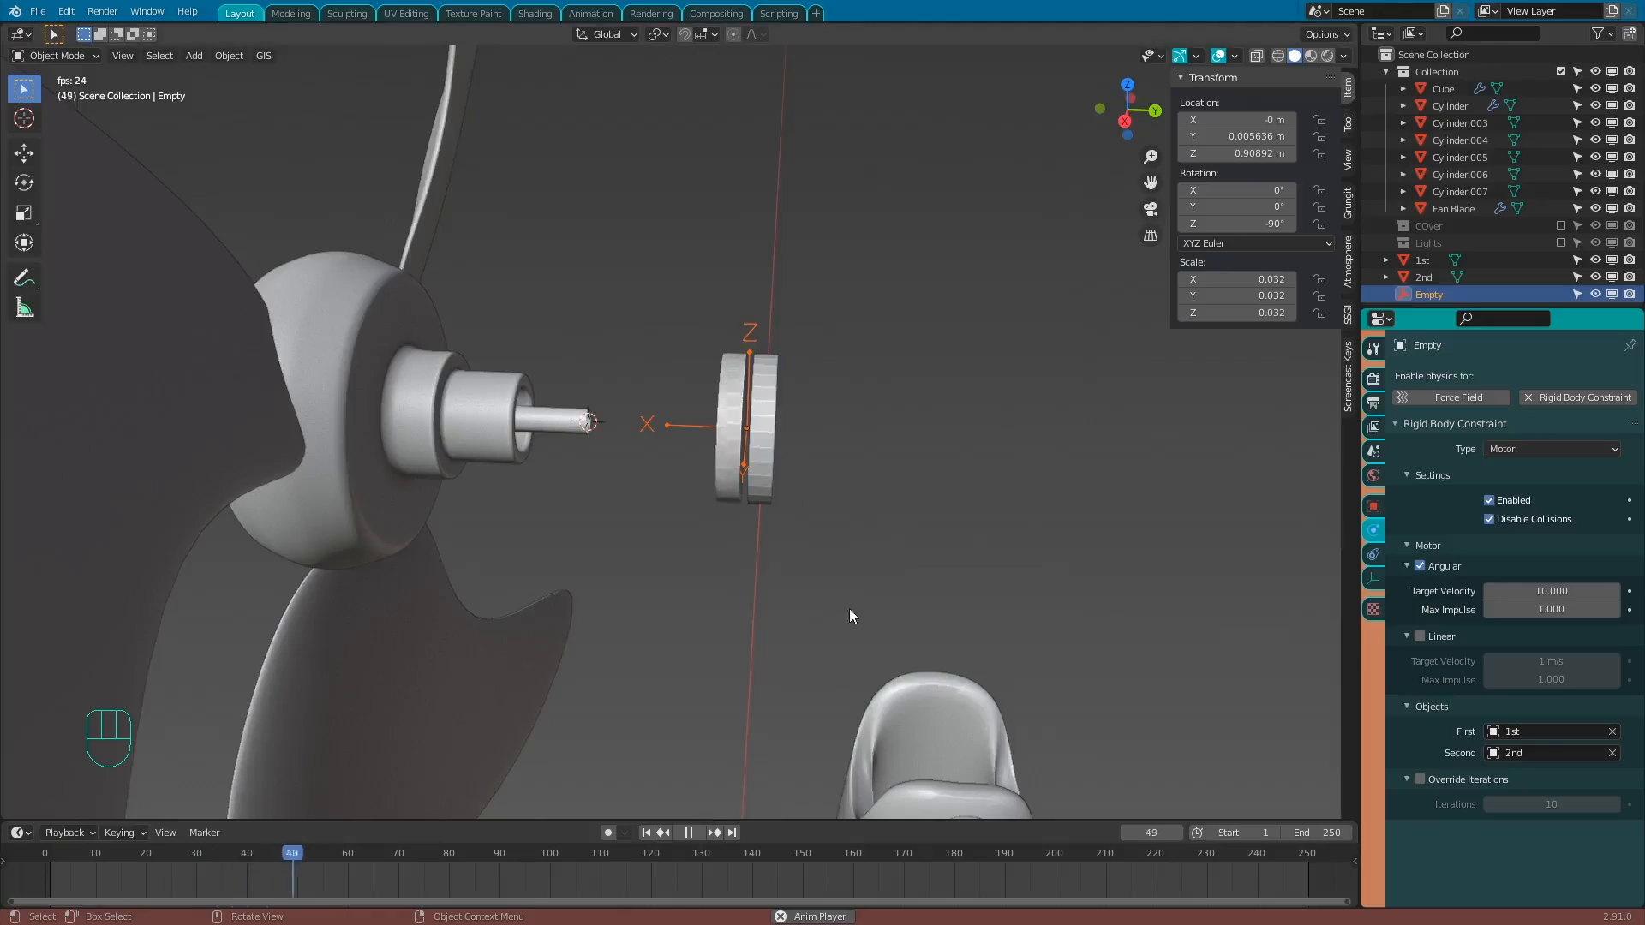
{"action": "middle_click_drag", "start_coordinate": [850, 610], "coordinate": [891, 615]}
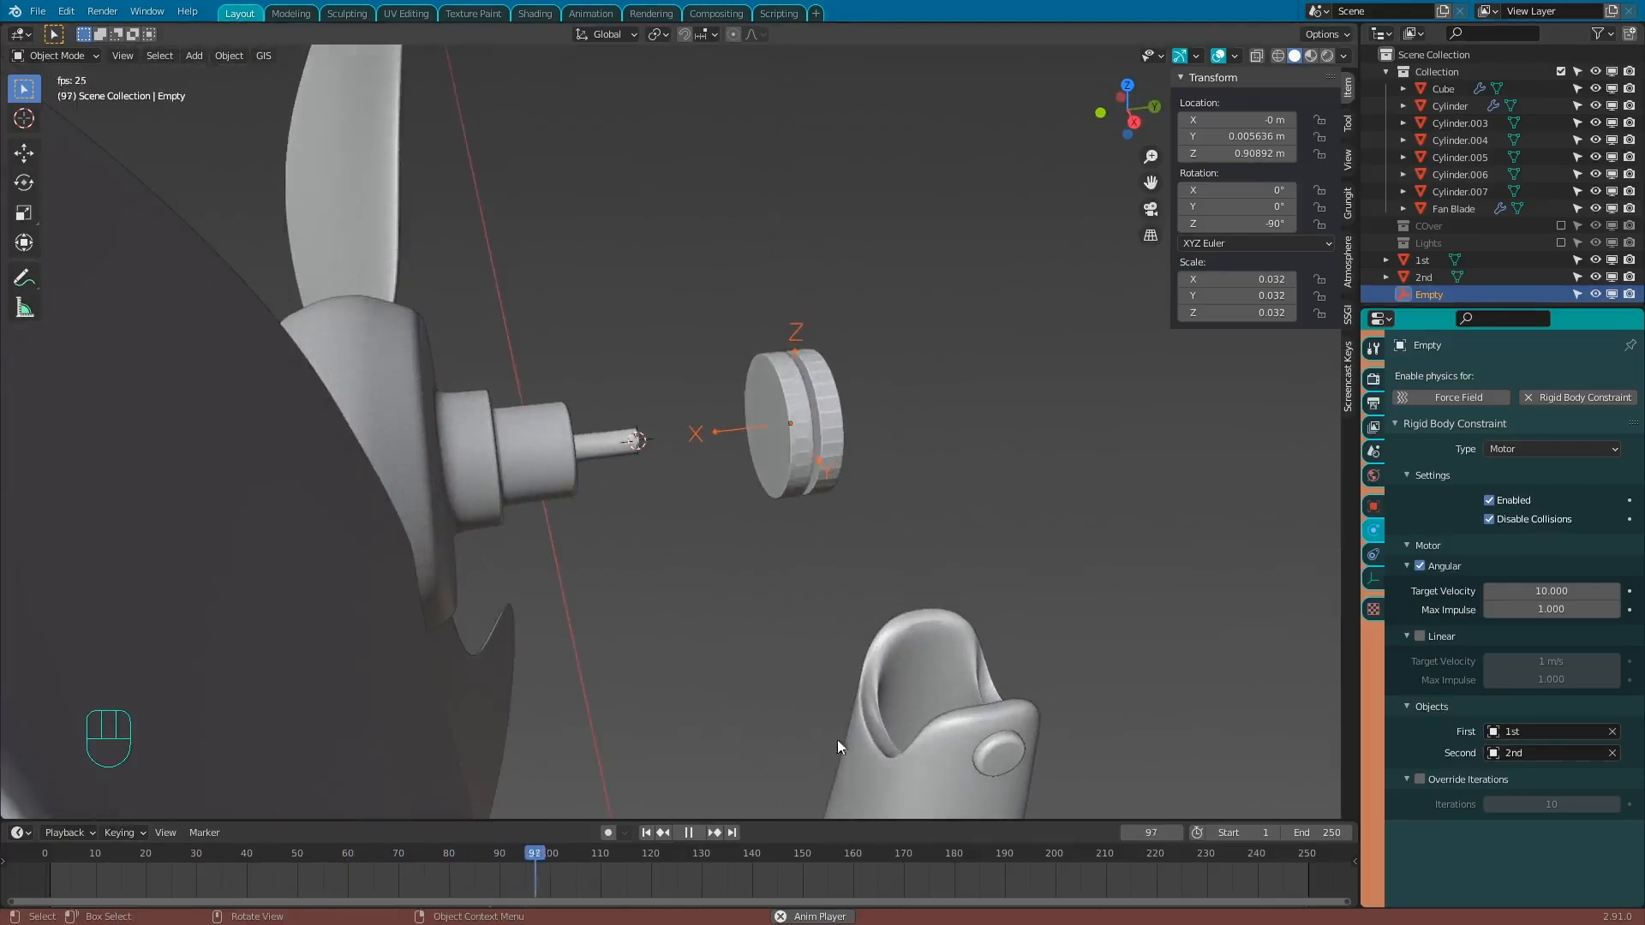
{"action": "left_click", "coordinate": [688, 832]}
{"action": "left_click", "coordinate": [647, 833]}
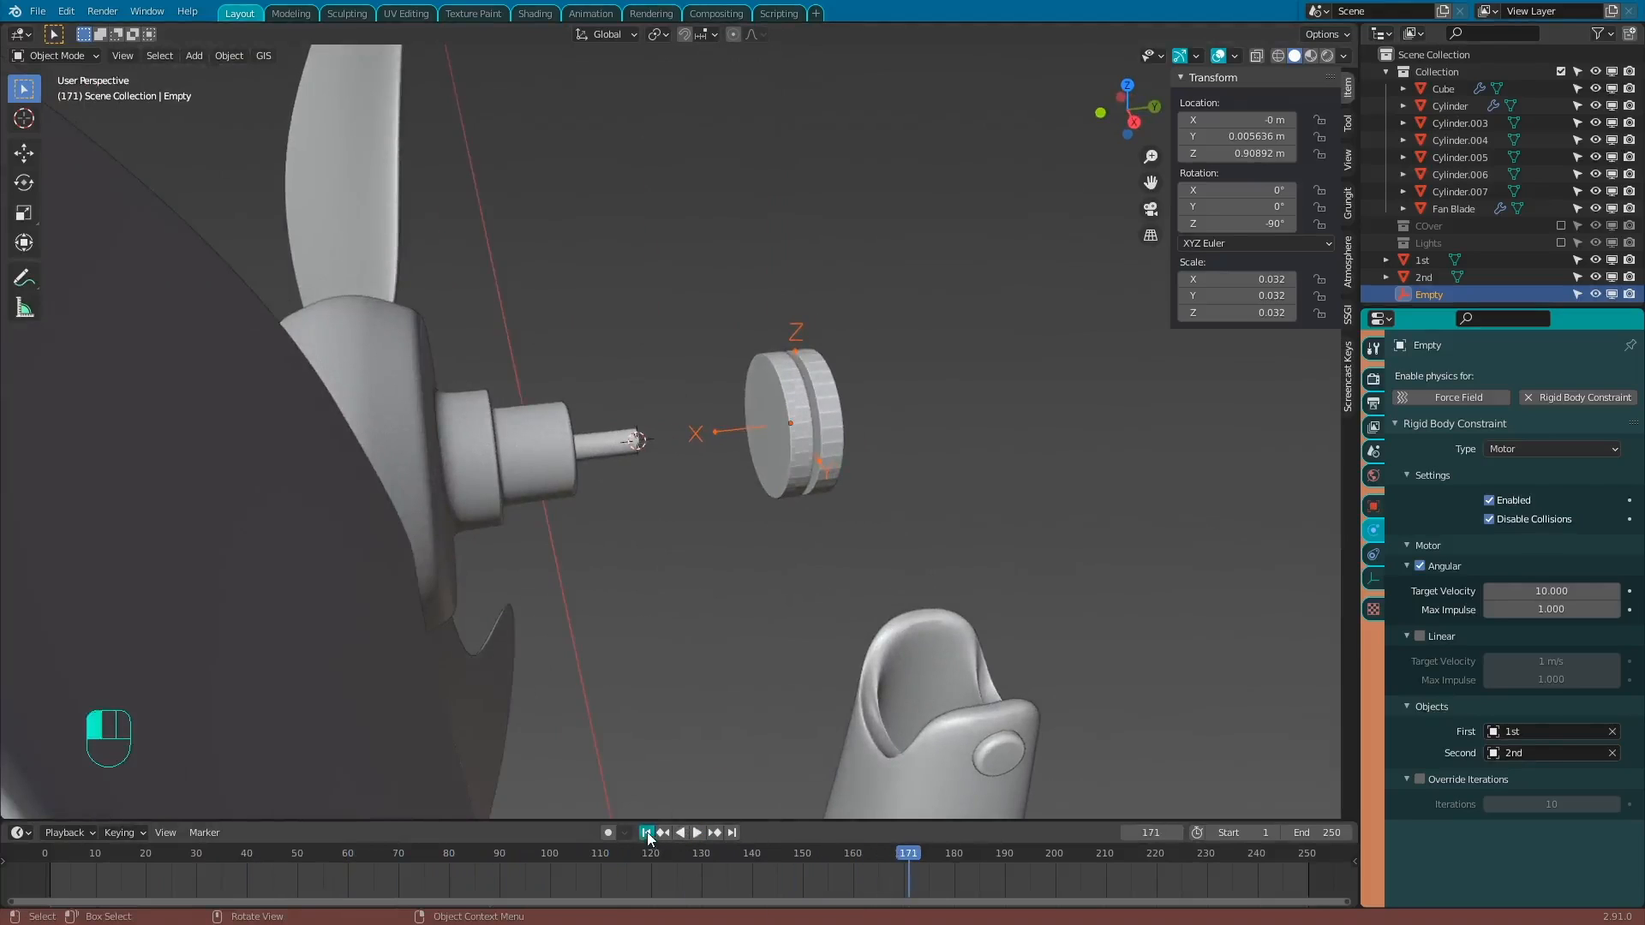
Parent the fan blade to the 2nd disc using Object (Keep Transform).
{"action": "left_click", "coordinate": [540, 476]}
{"action": "mouse_move", "coordinate": [718, 528]}
{"action": "middle_mouse_down"}
{"action": "mouse_move", "coordinate": [681, 560]}
{"action": "mouse_move", "coordinate": [698, 548]}
{"action": "middle_mouse_up"}
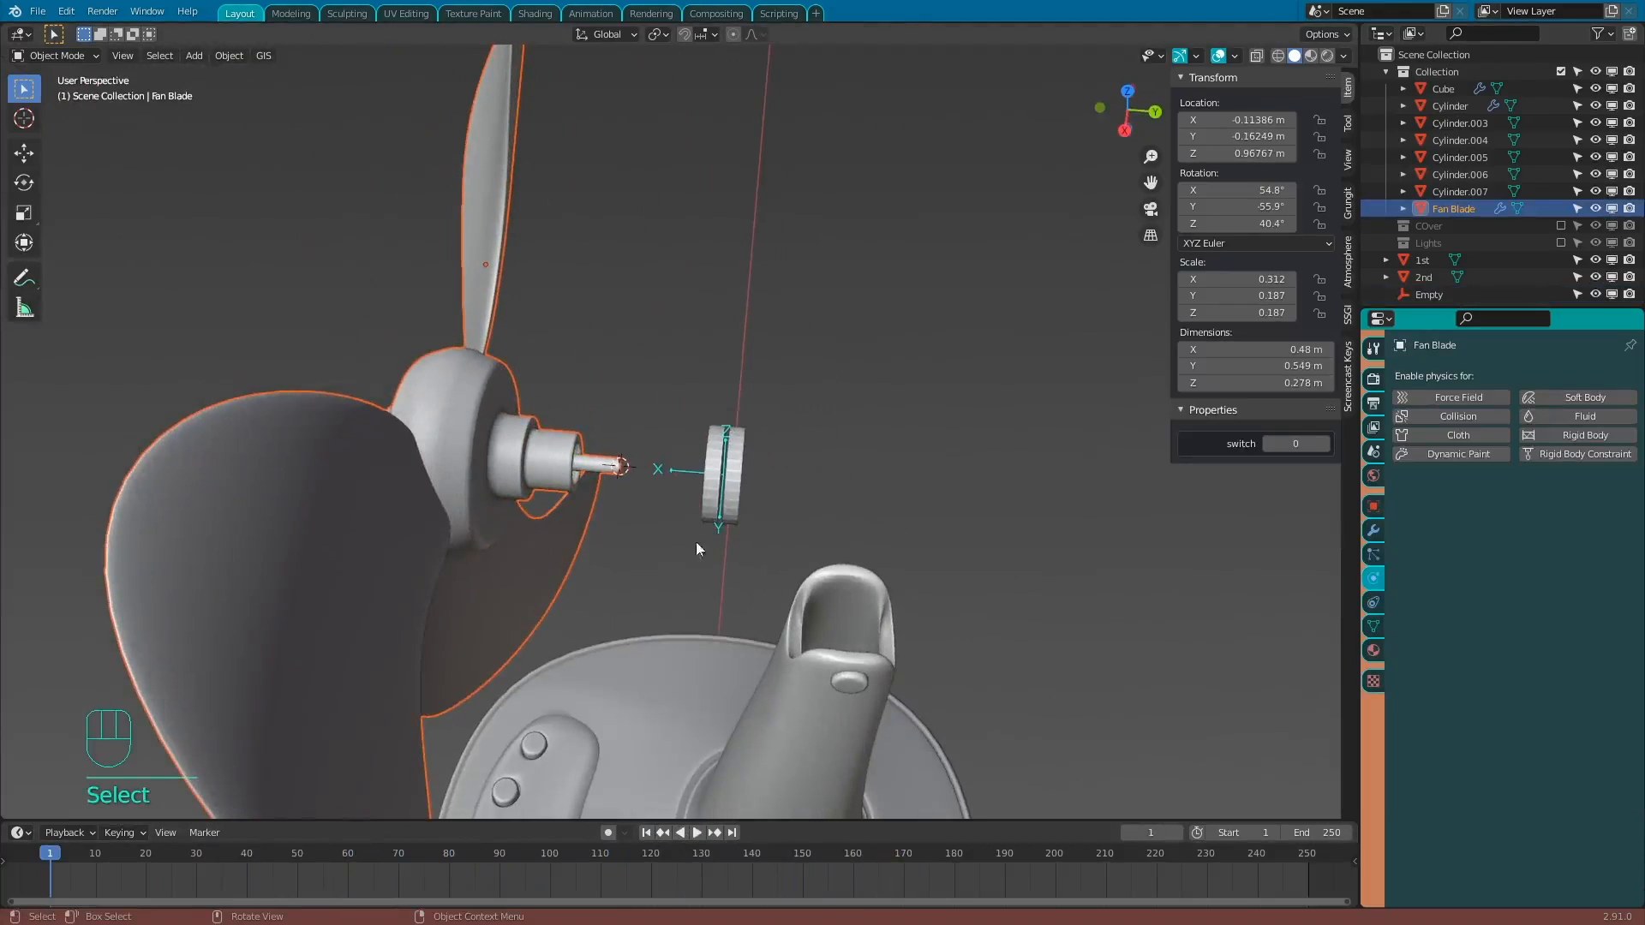
{"action": "left_click", "coordinate": [713, 465], "text": "shift"}
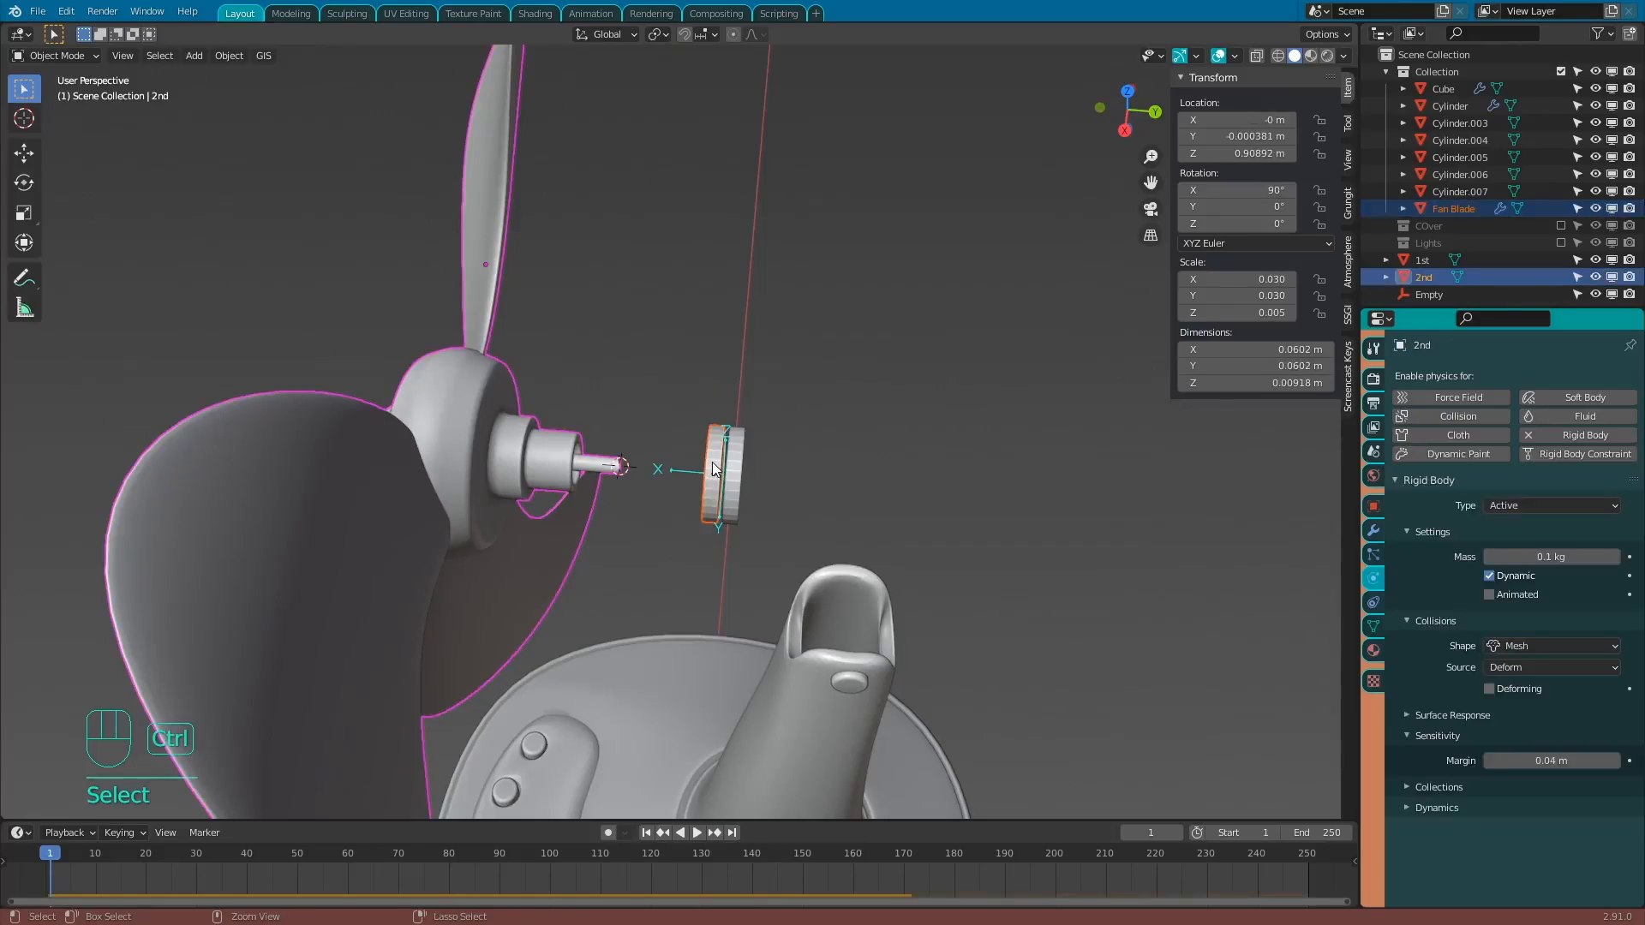
{"action": "key", "text": "ctrl+p"}
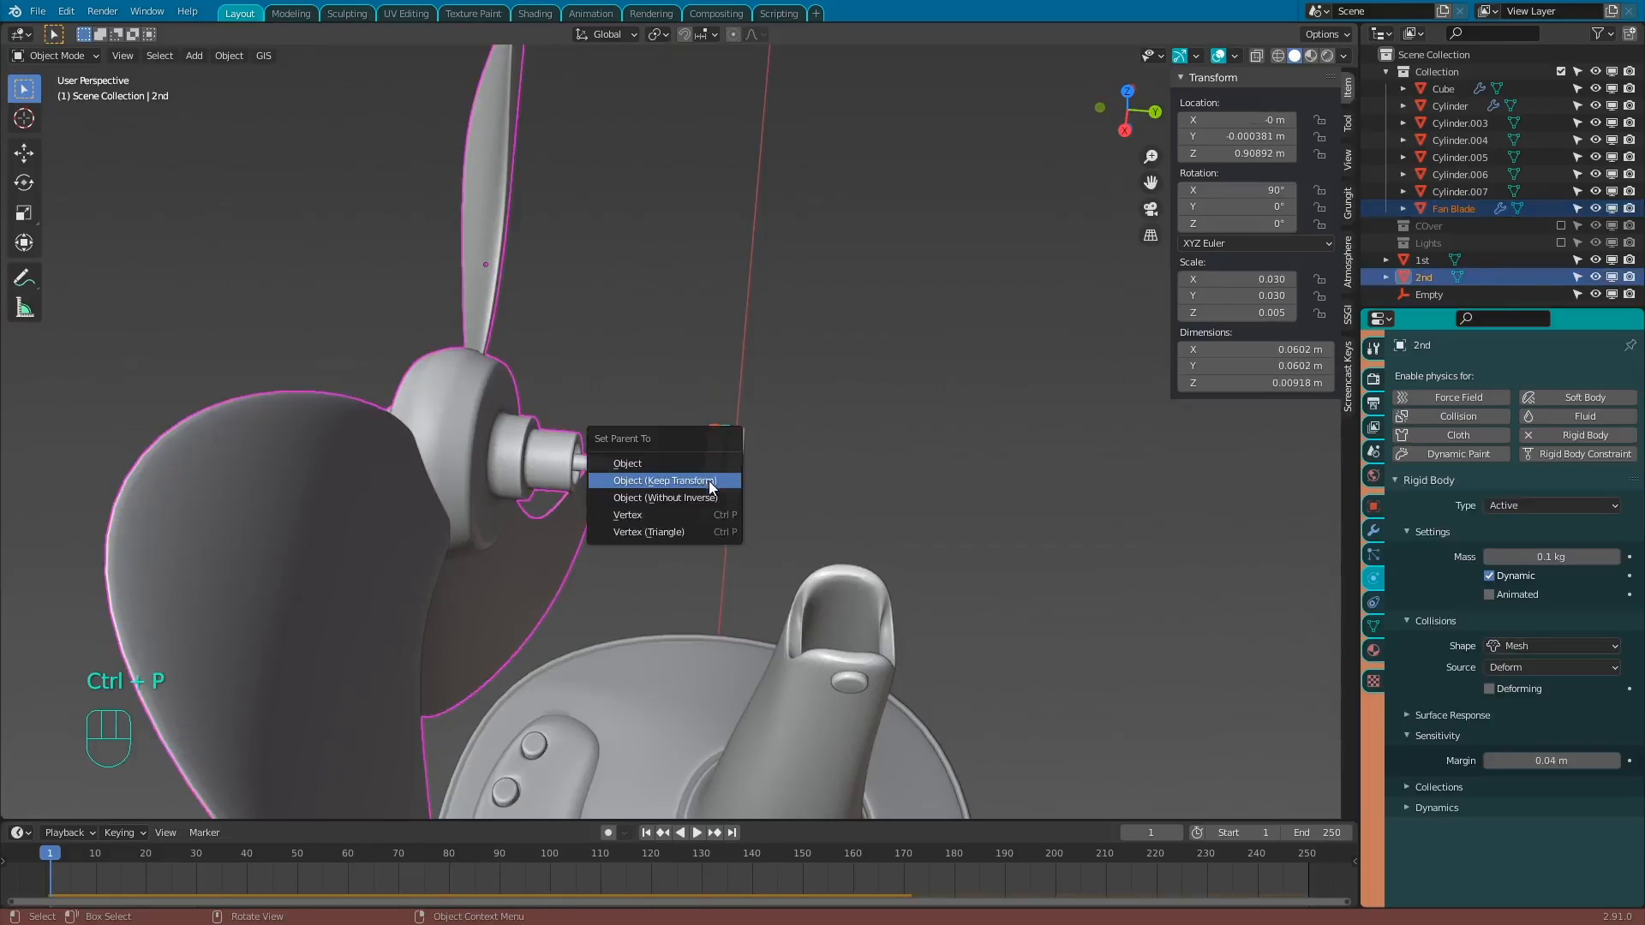
{"action": "left_click", "coordinate": [709, 481]}
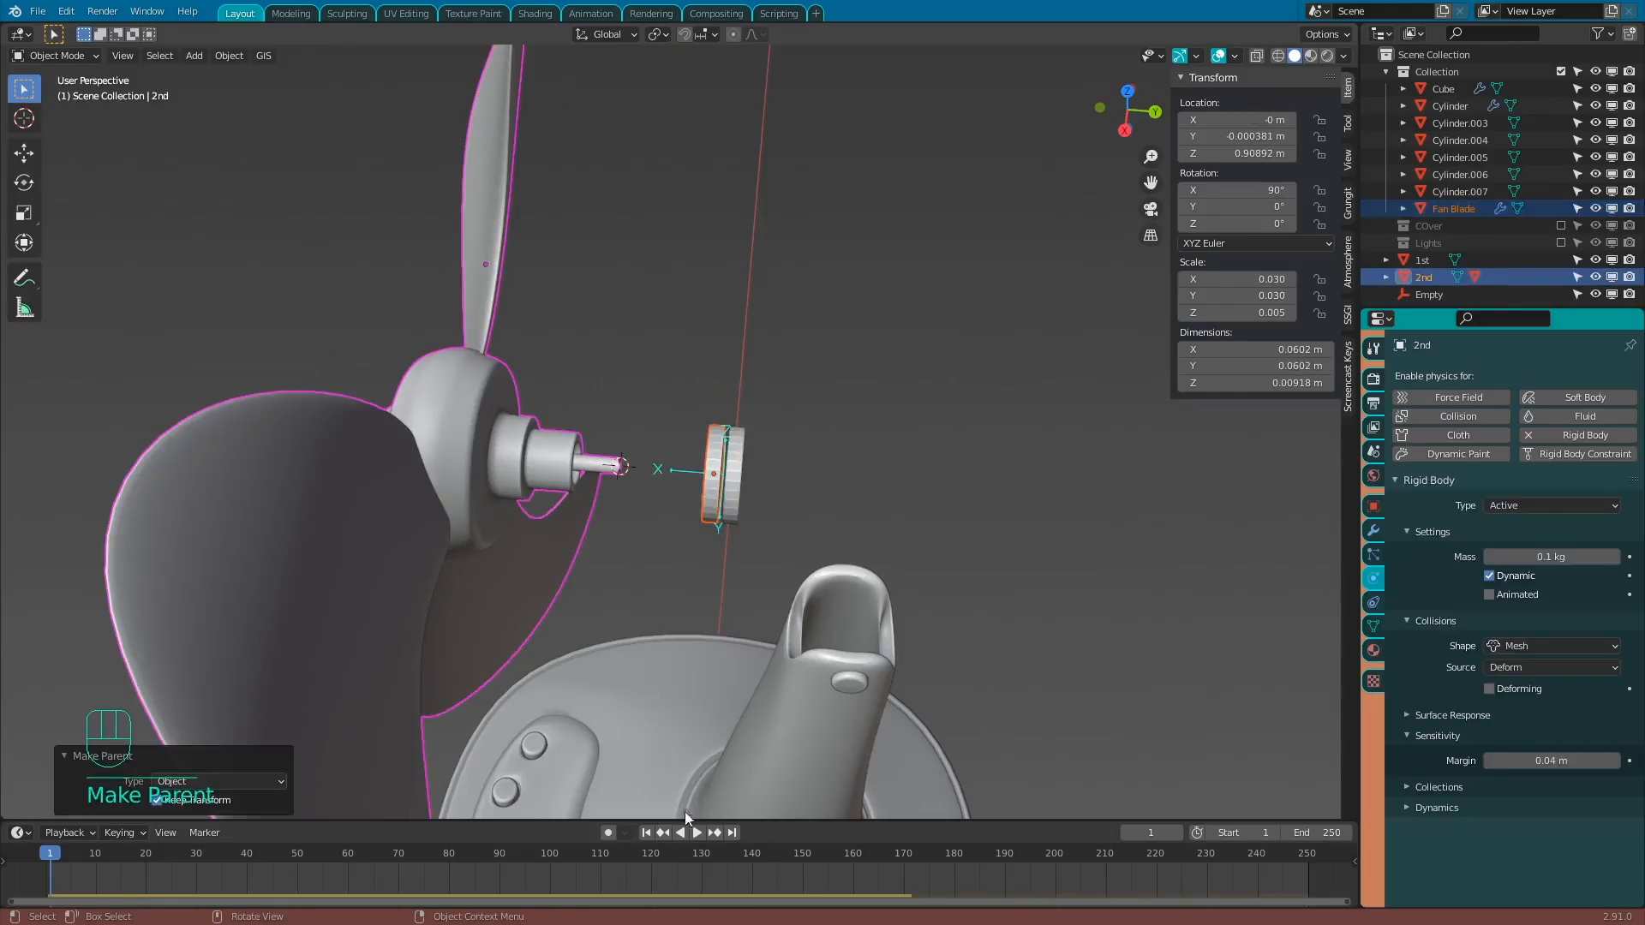
Play the animation and examine how the fan blades spin with the 2nd disc.
{"action": "left_click", "coordinate": [697, 833]}
{"action": "scroll", "coordinate": [670, 630], "scroll_direction": "down", "scroll_amount": 2}
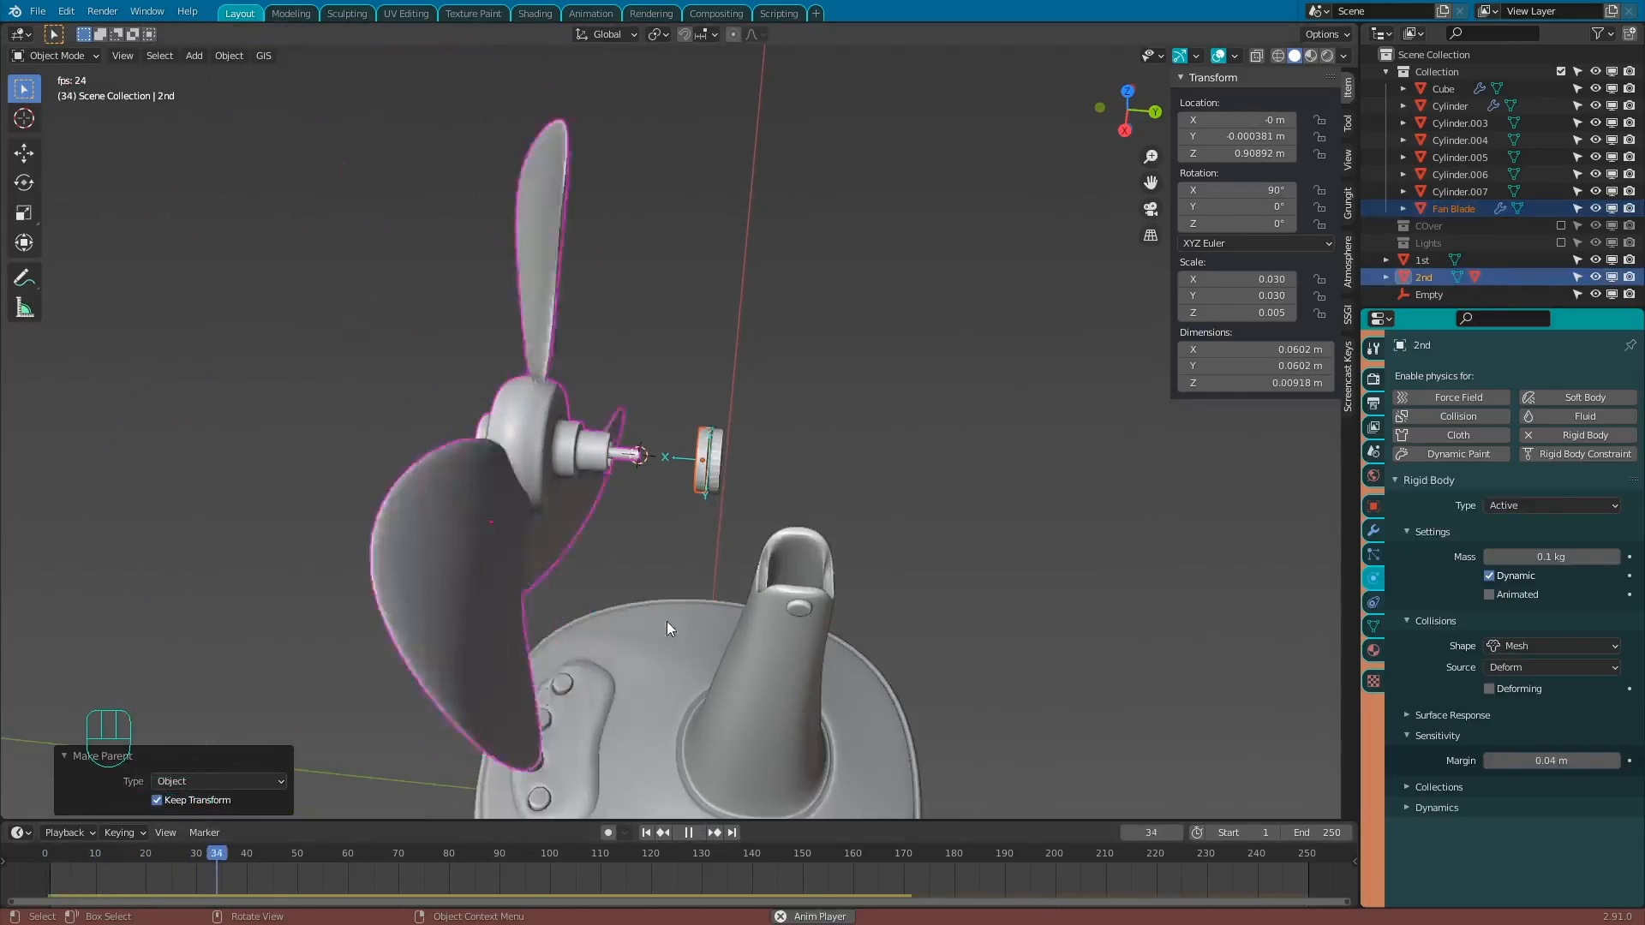
{"action": "middle_click_drag", "start_coordinate": [670, 628], "coordinate": [773, 454]}
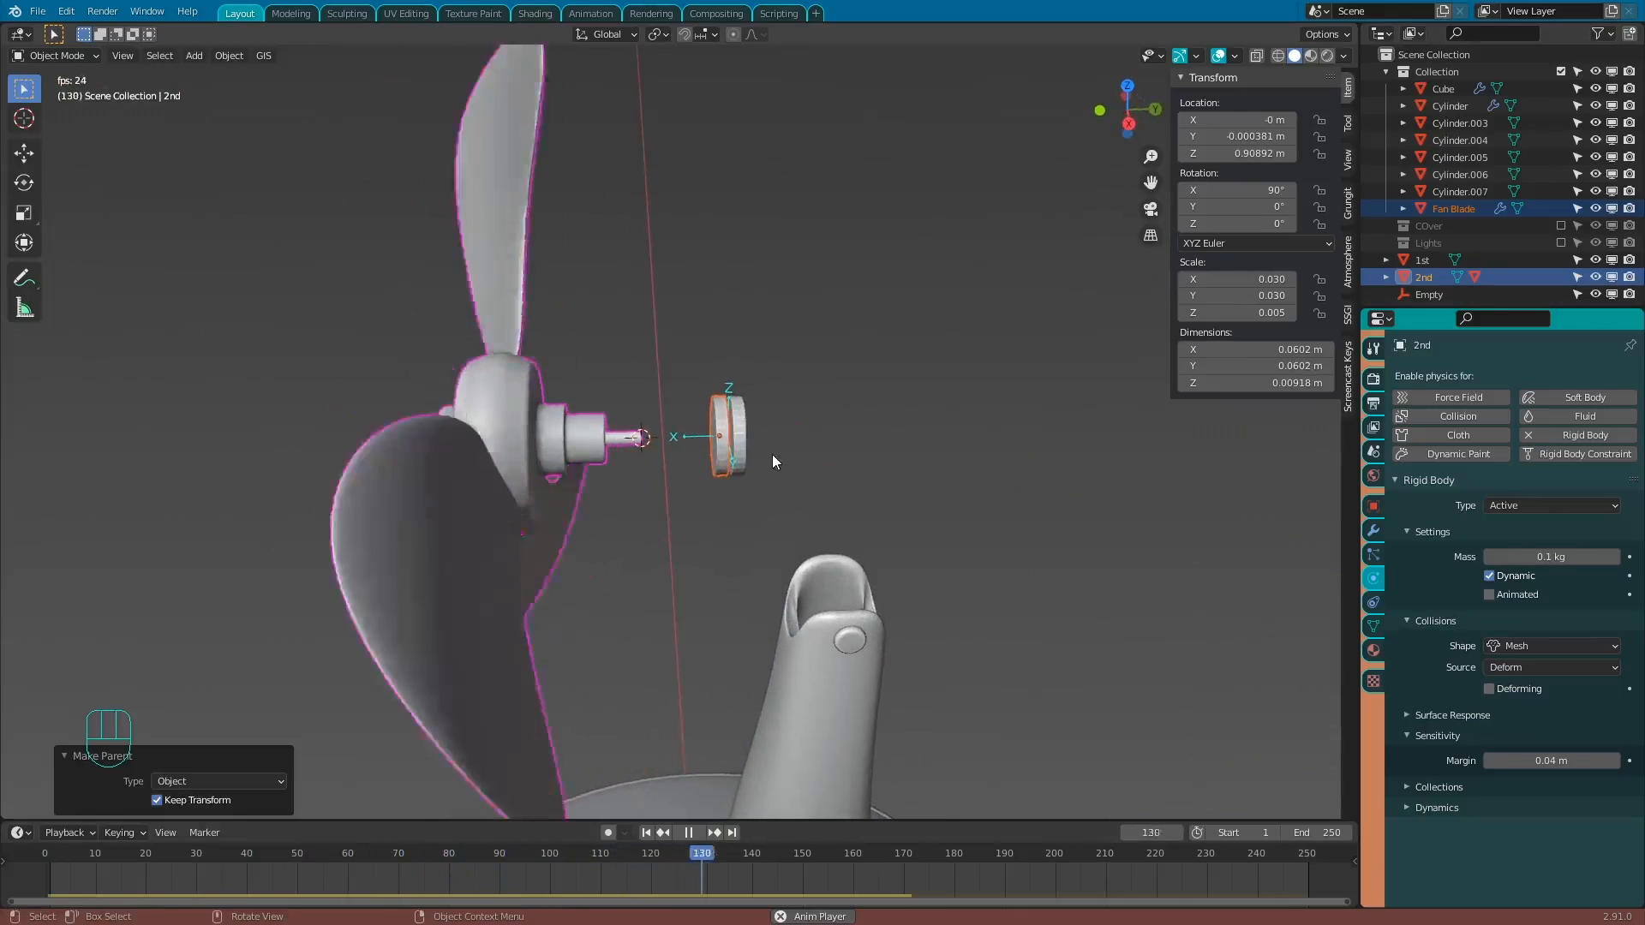
Set the angular target velocity of the Empty's motor constraint to 25 and watch the blades spin from several angles.
{"action": "left_click", "coordinate": [728, 388]}
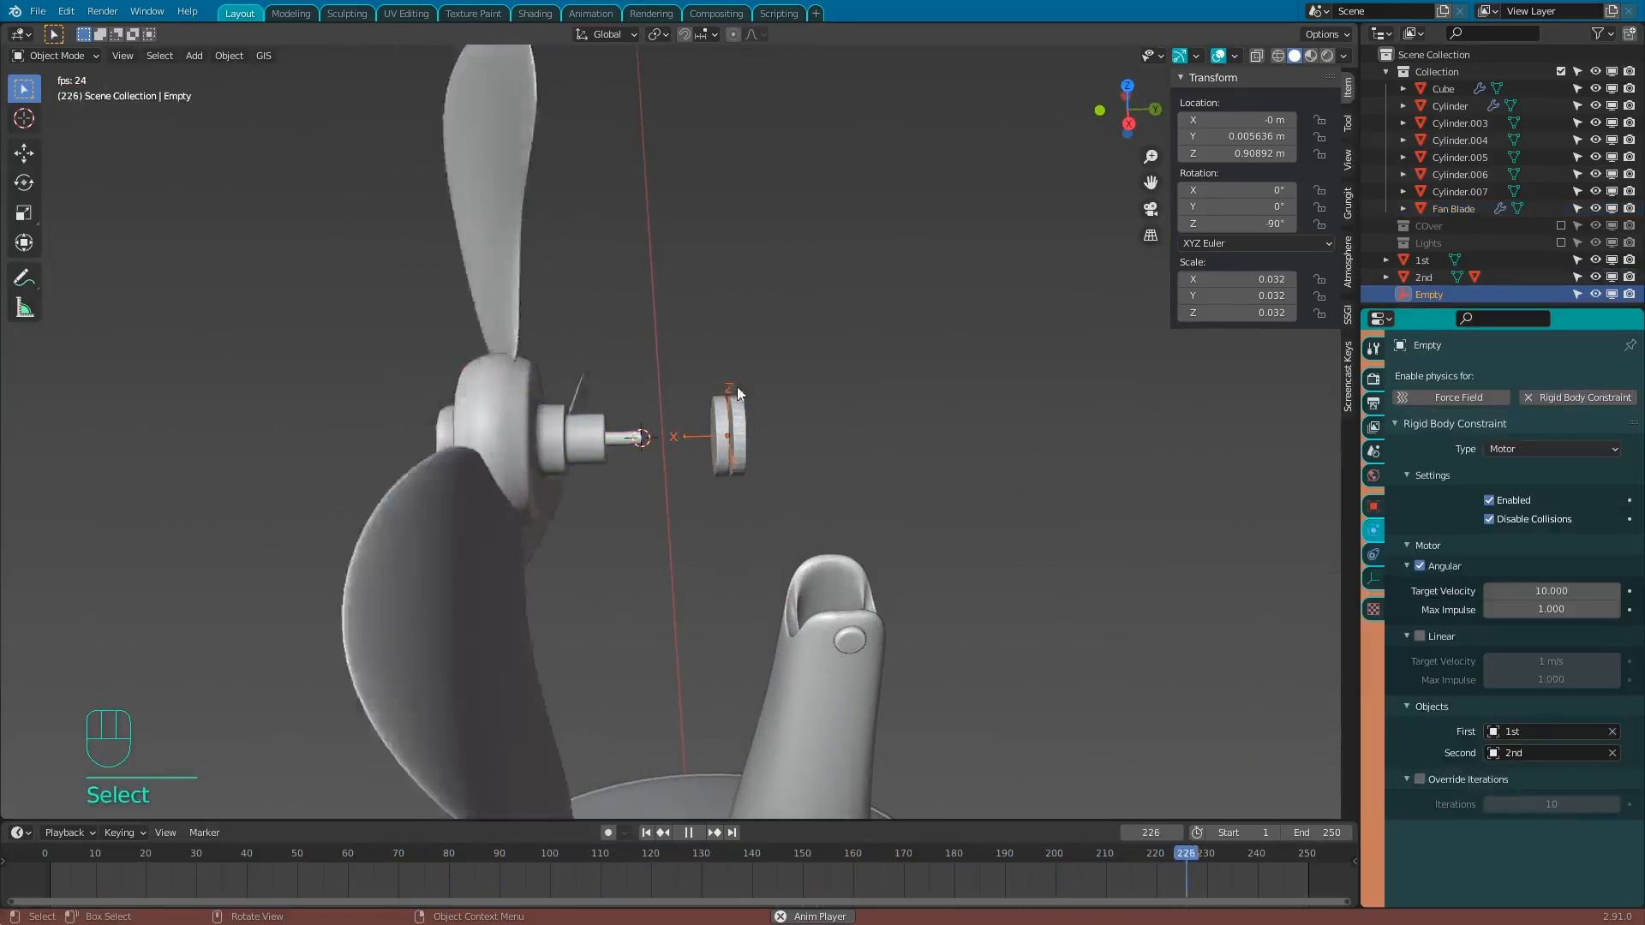
{"action": "left_click", "coordinate": [1557, 591]}
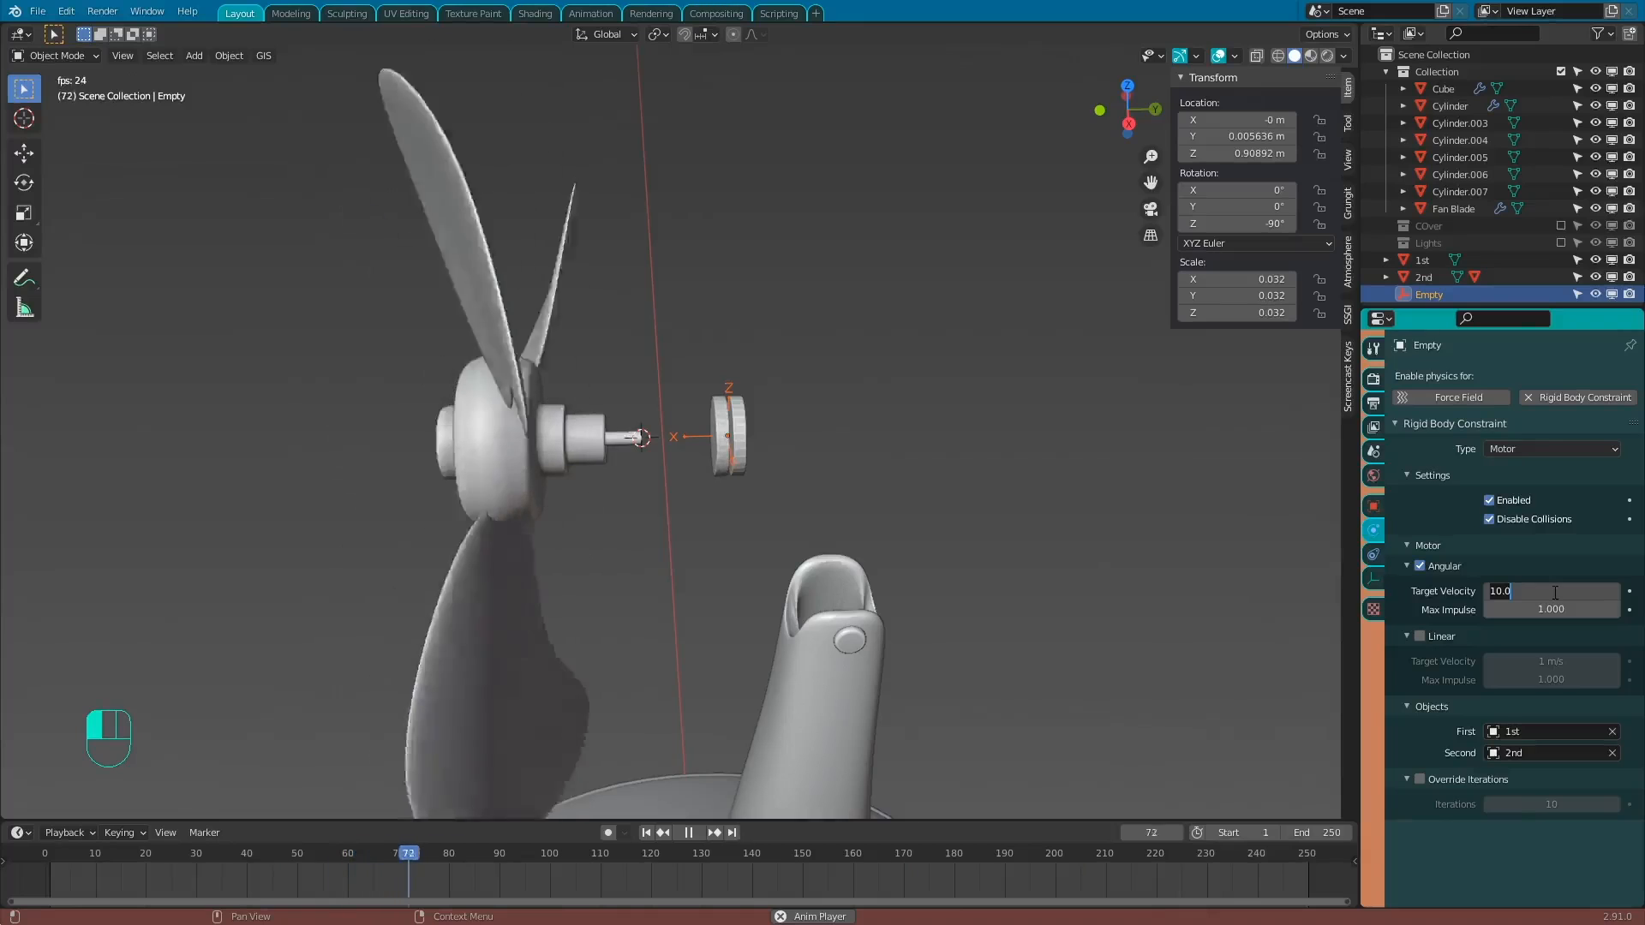
{"action": "type", "text": "25"}
{"action": "key", "text": "Return"}
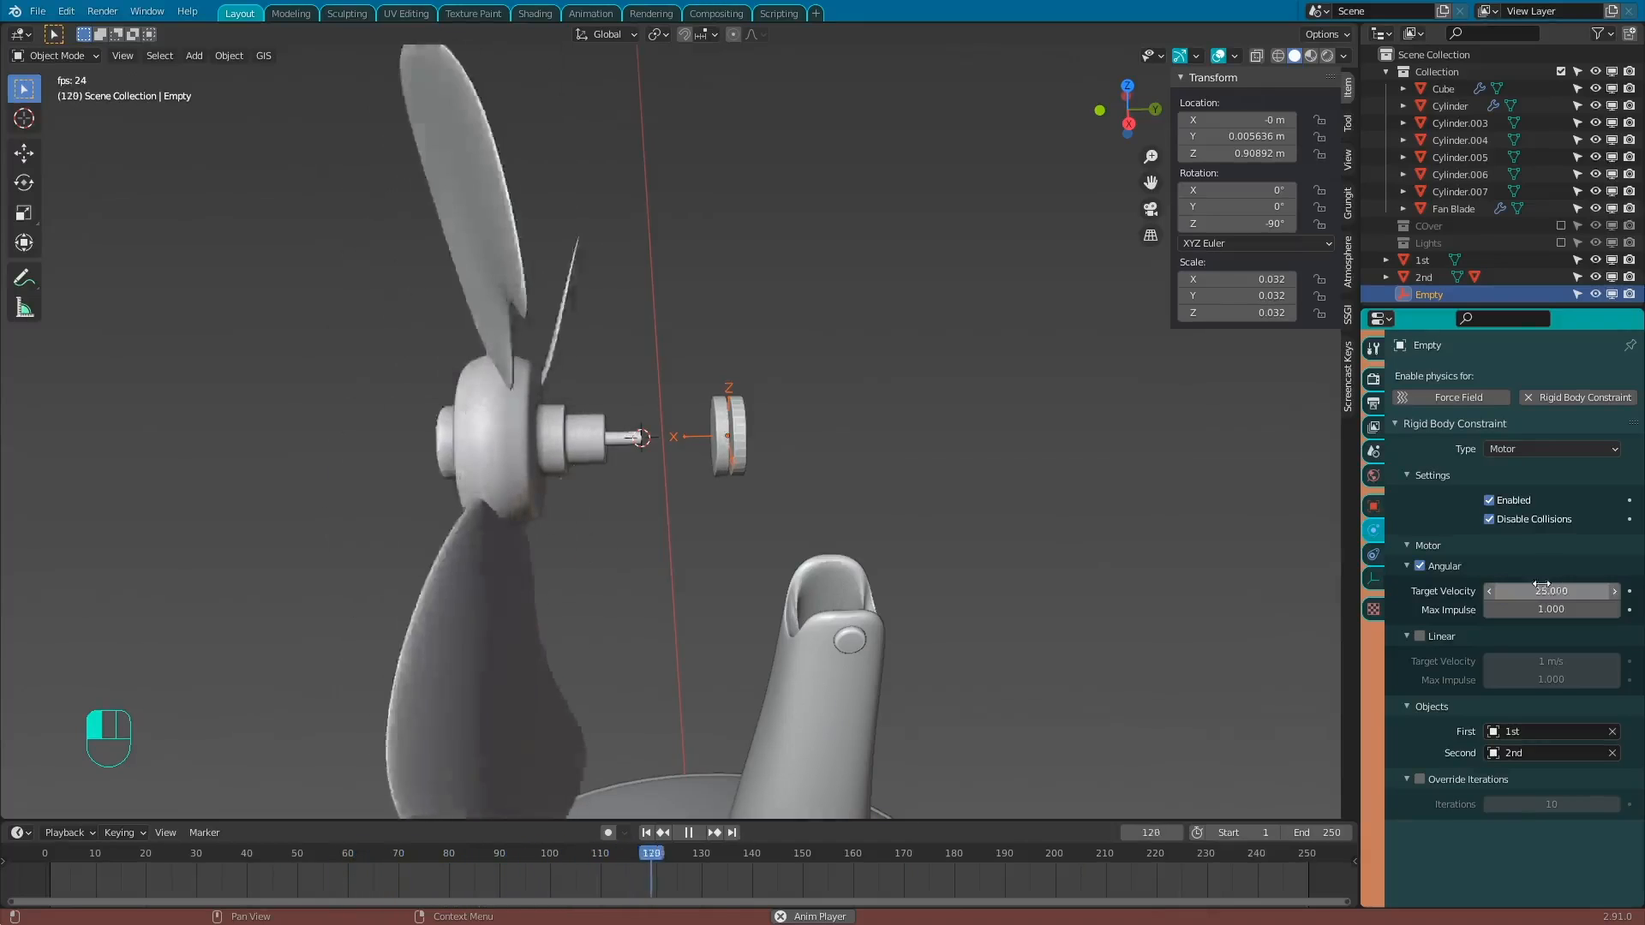
{"action": "middle_click_drag", "start_coordinate": [922, 521], "coordinate": [984, 504]}
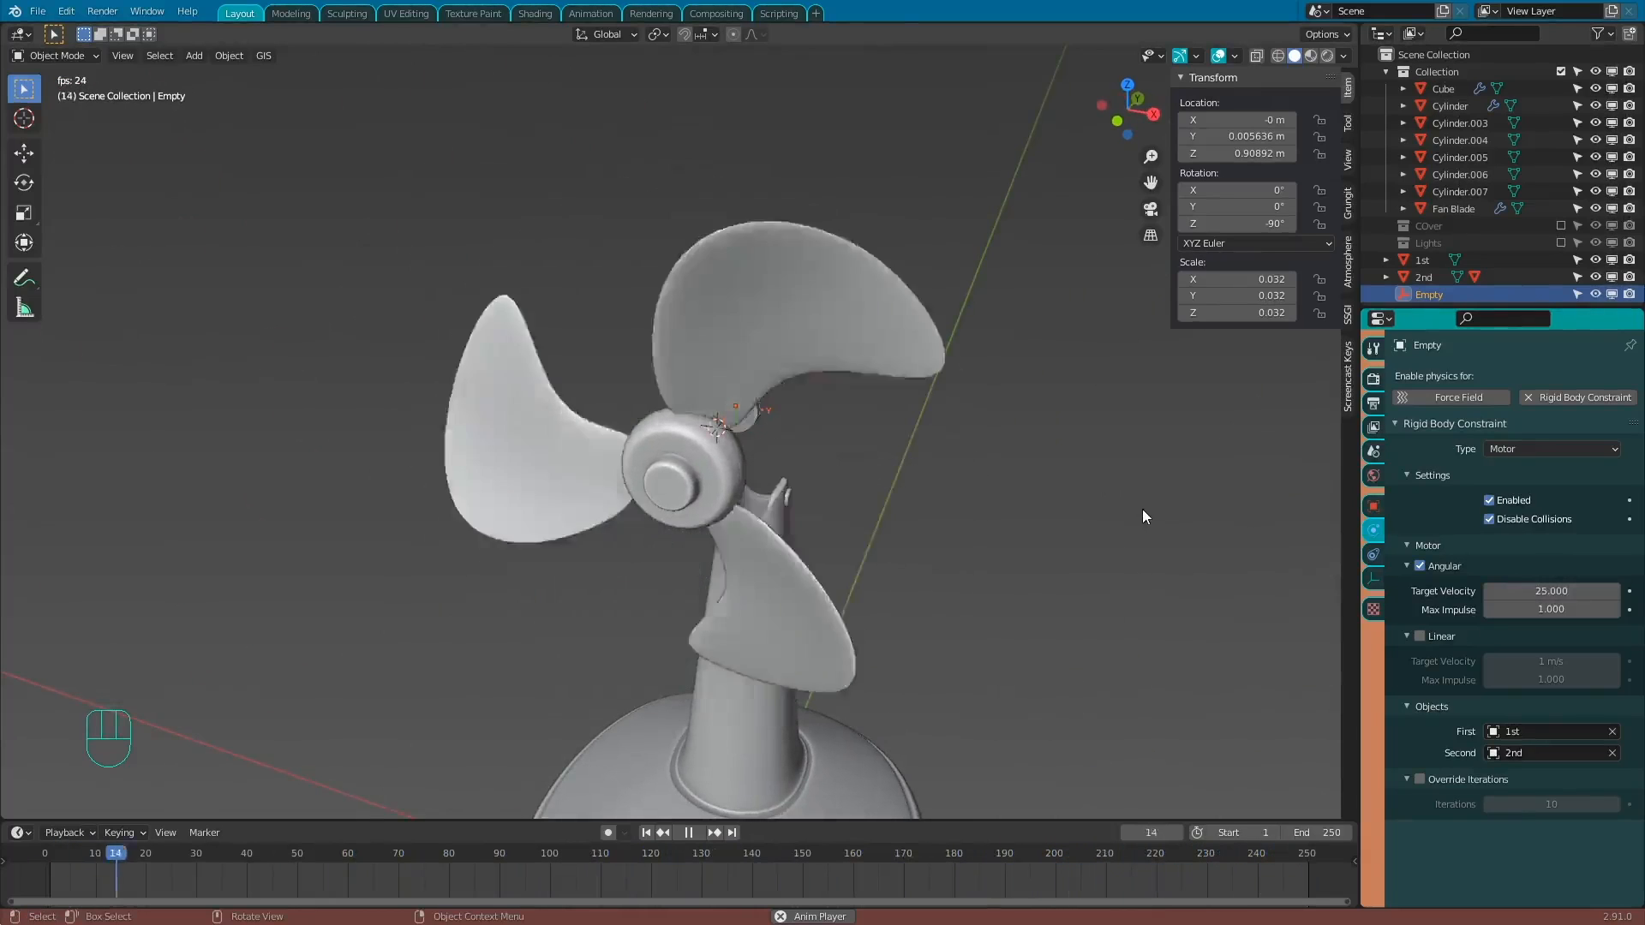
{"action": "middle_click_drag", "start_coordinate": [1203, 502], "coordinate": [1095, 502]}
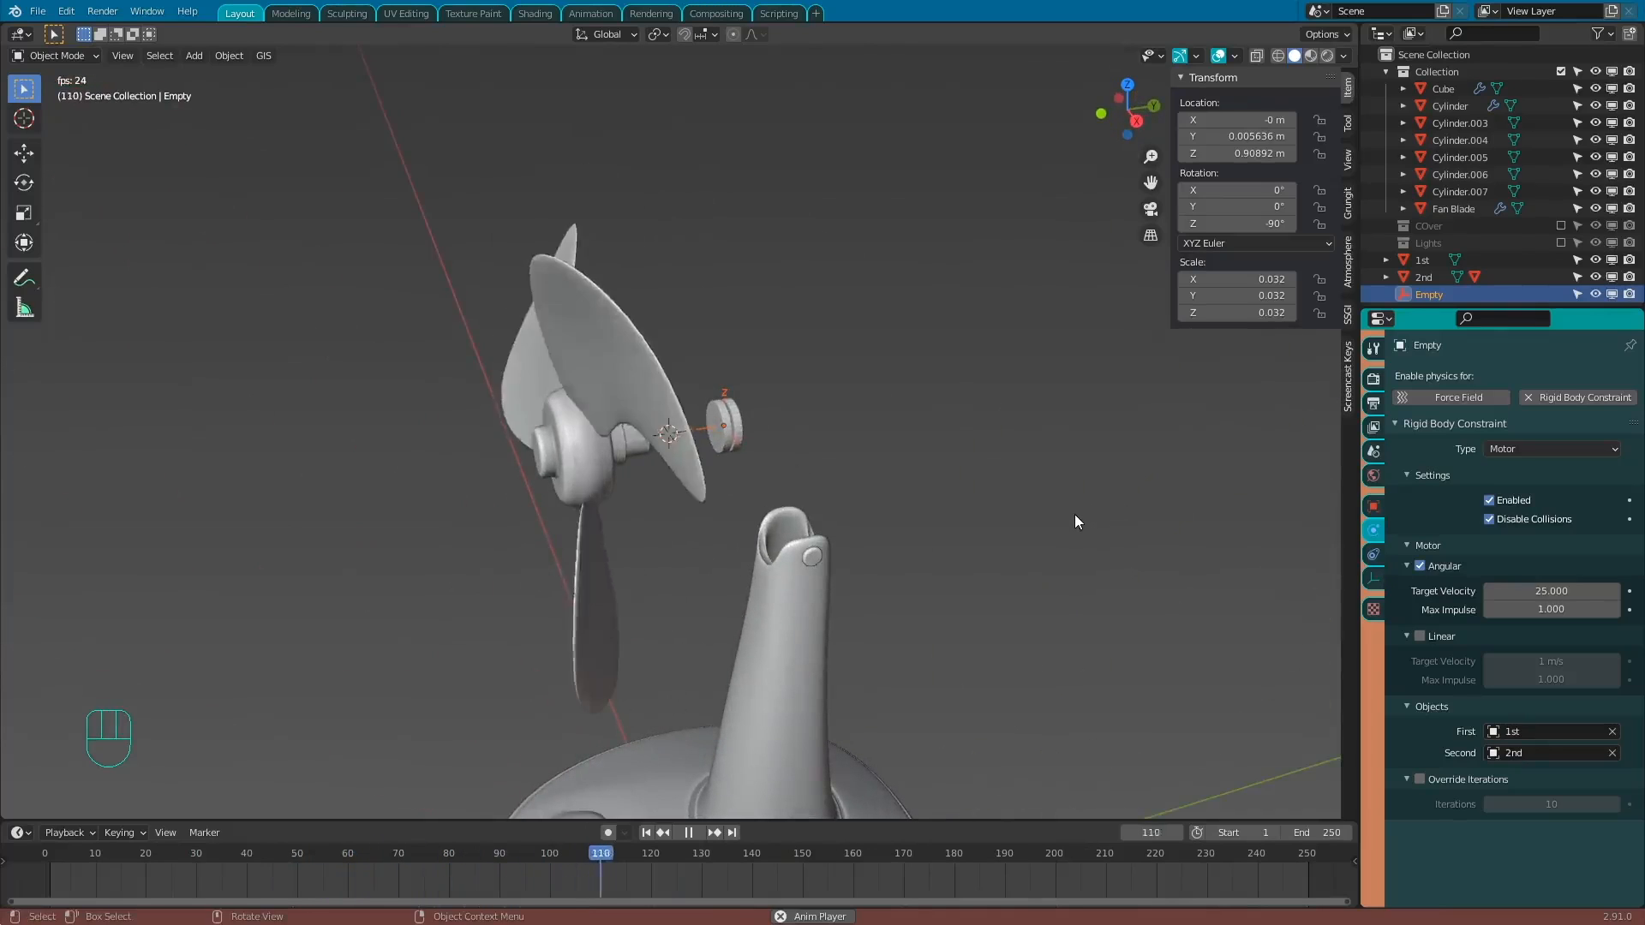
Set the motor's angular target velocity to 30 and check the blade rotation during playback.
{"action": "left_click", "coordinate": [1552, 591]}
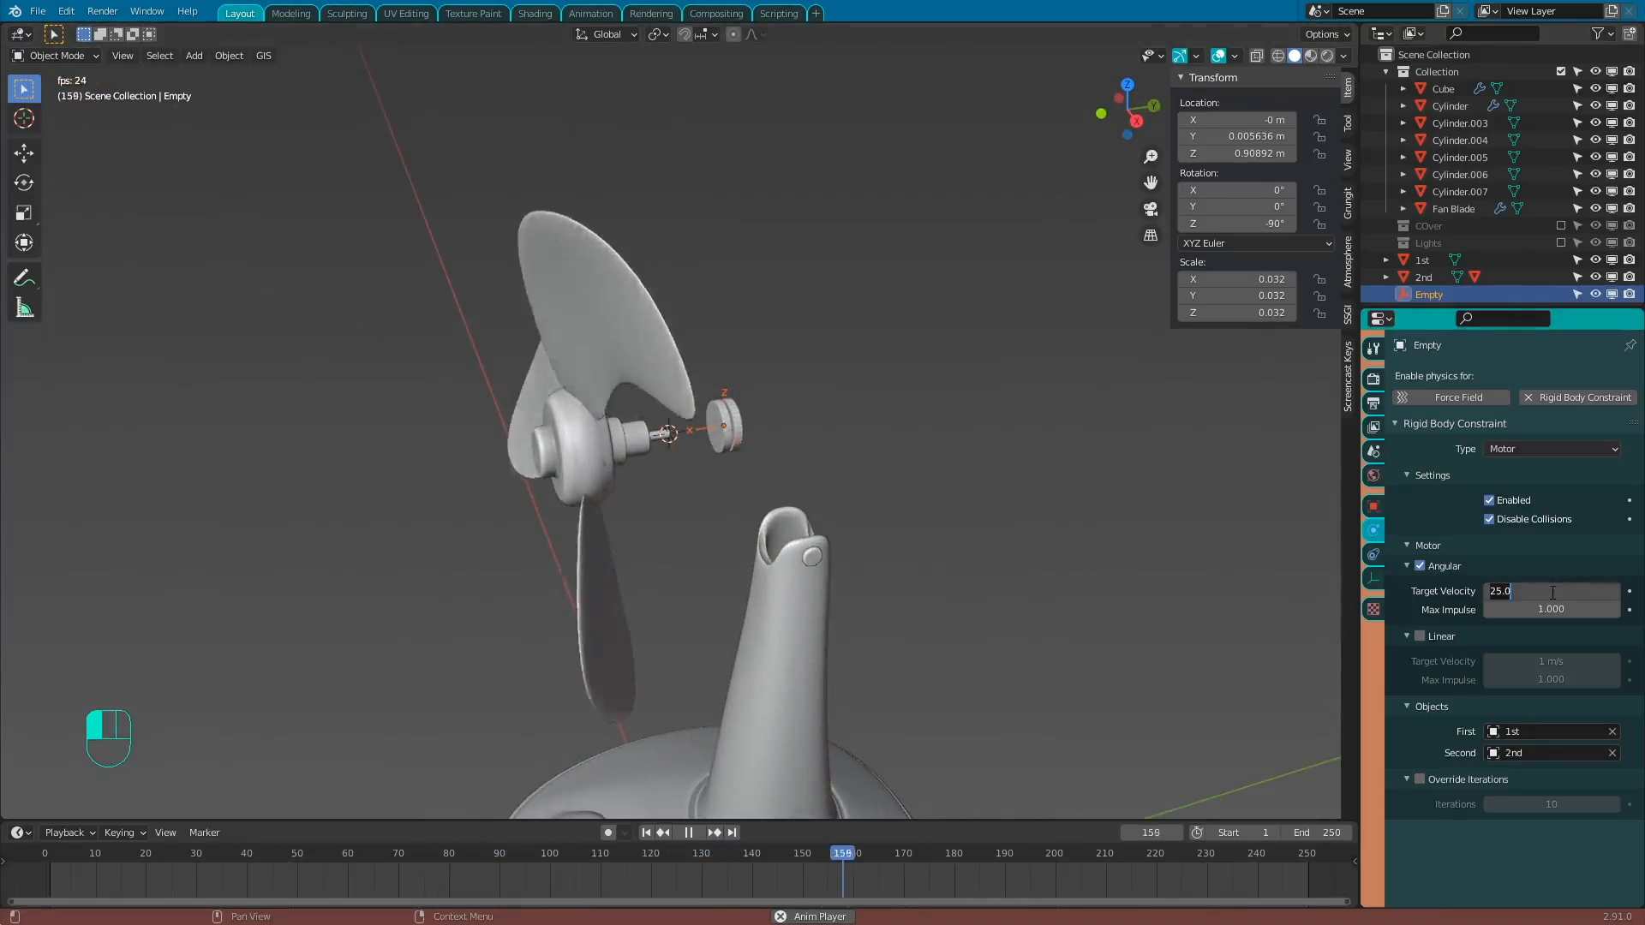
{"action": "type", "text": "30"}
{"action": "key", "text": "Return"}
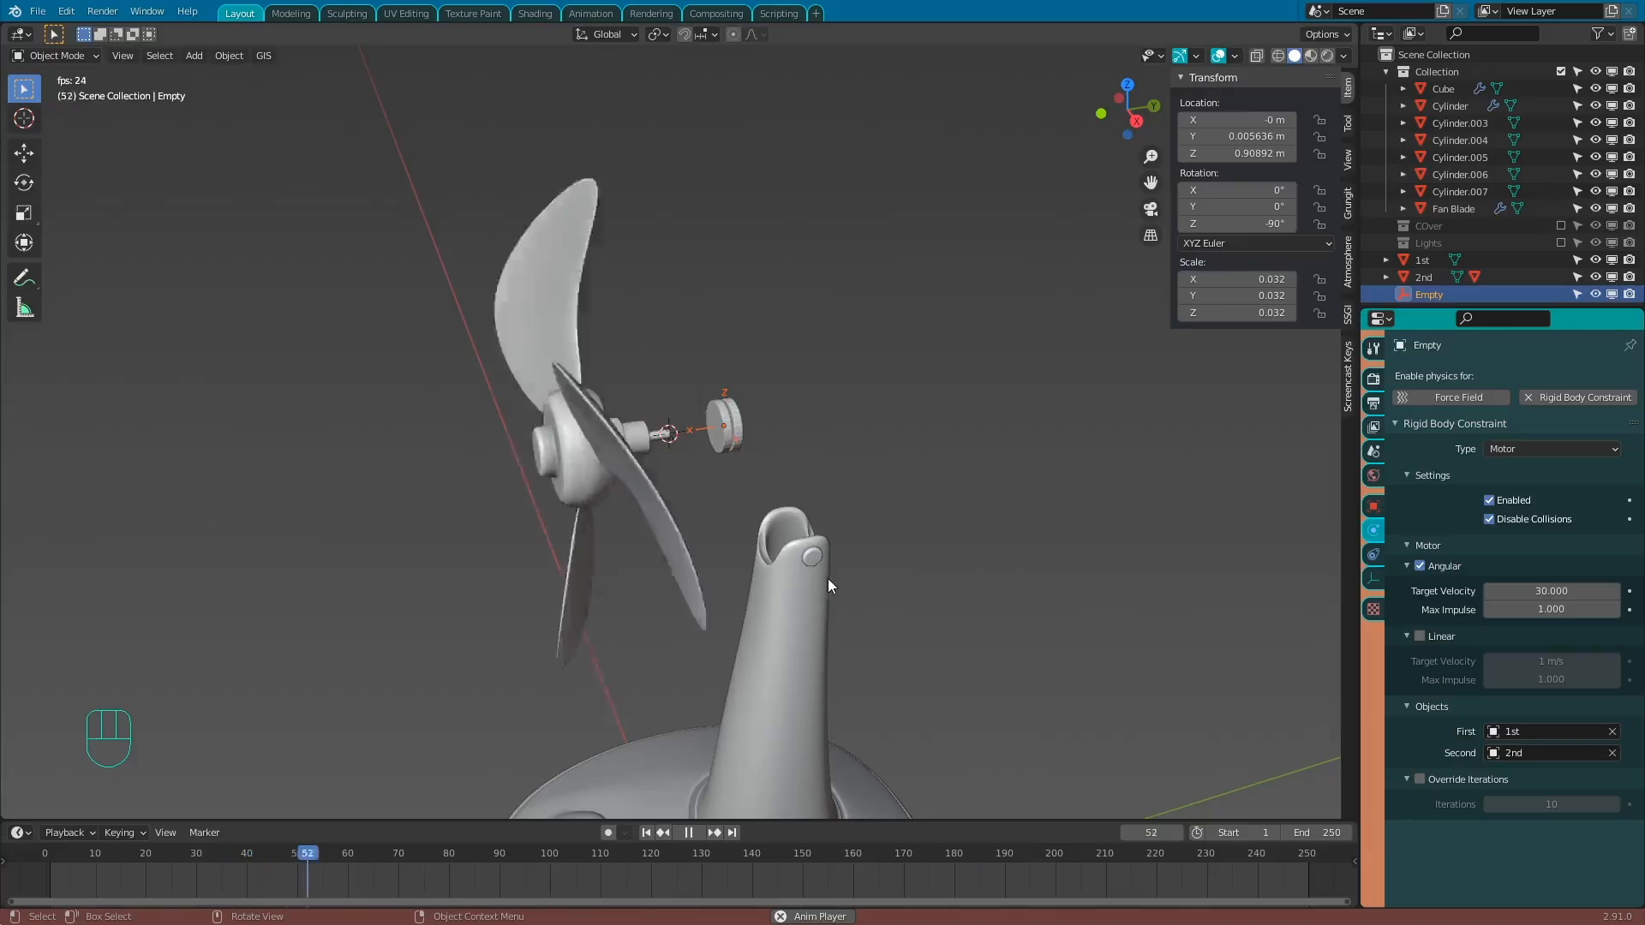
{"action": "middle_click_drag", "start_coordinate": [827, 579], "coordinate": [887, 574]}
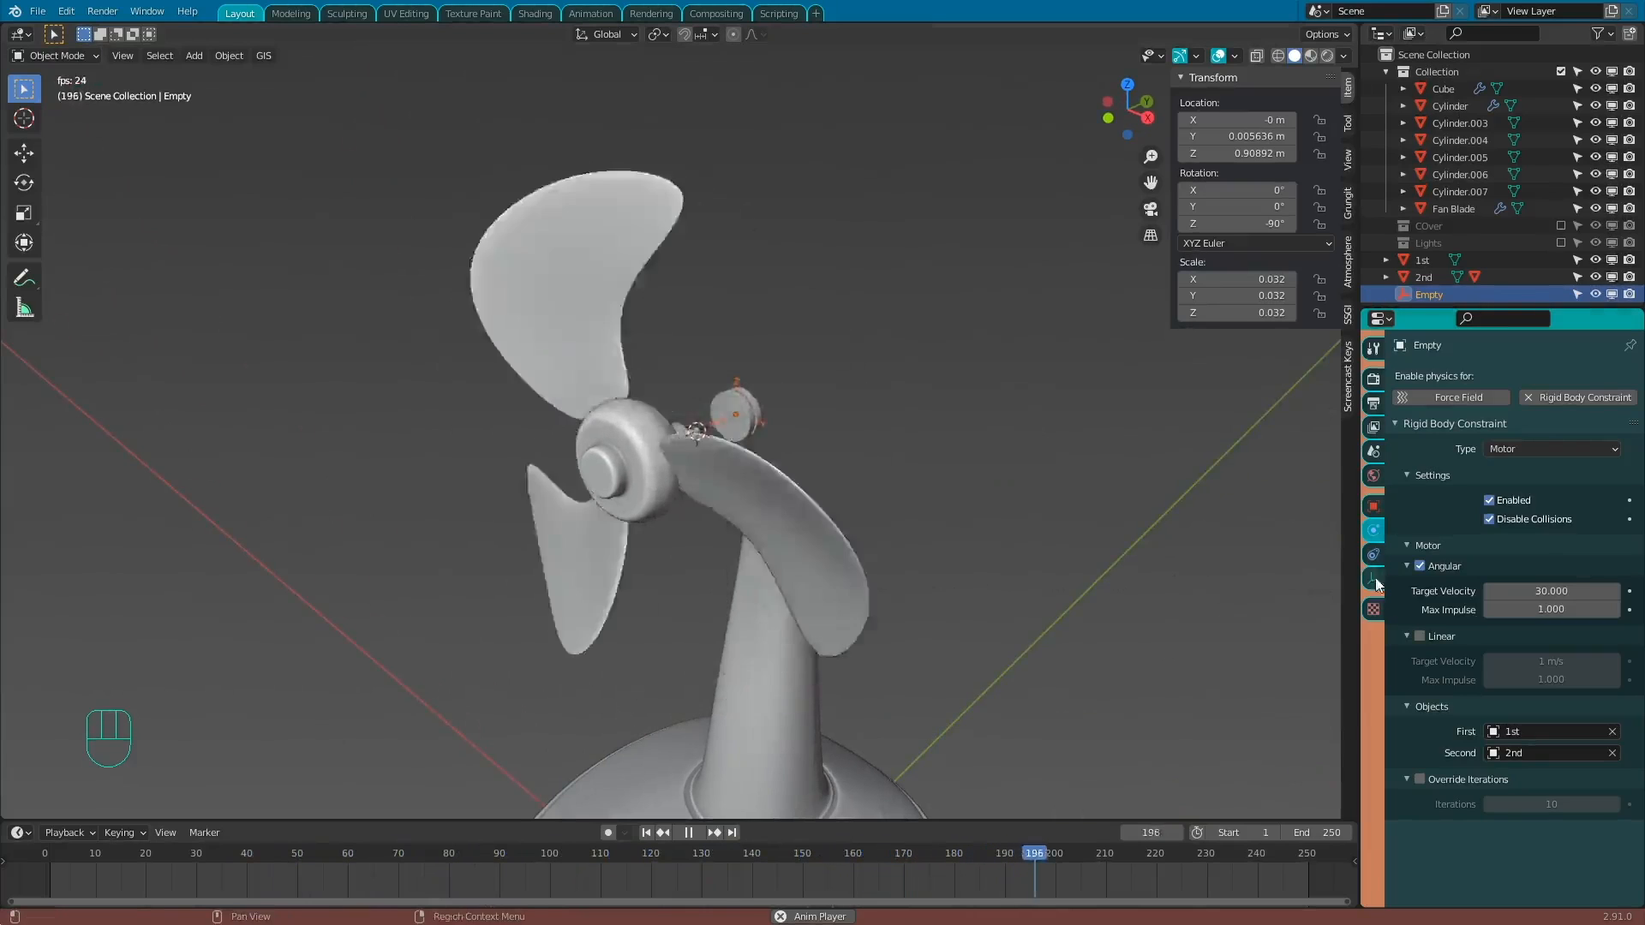
Set the motor's angular target velocity back to 25.
{"action": "left_click", "coordinate": [1540, 594]}
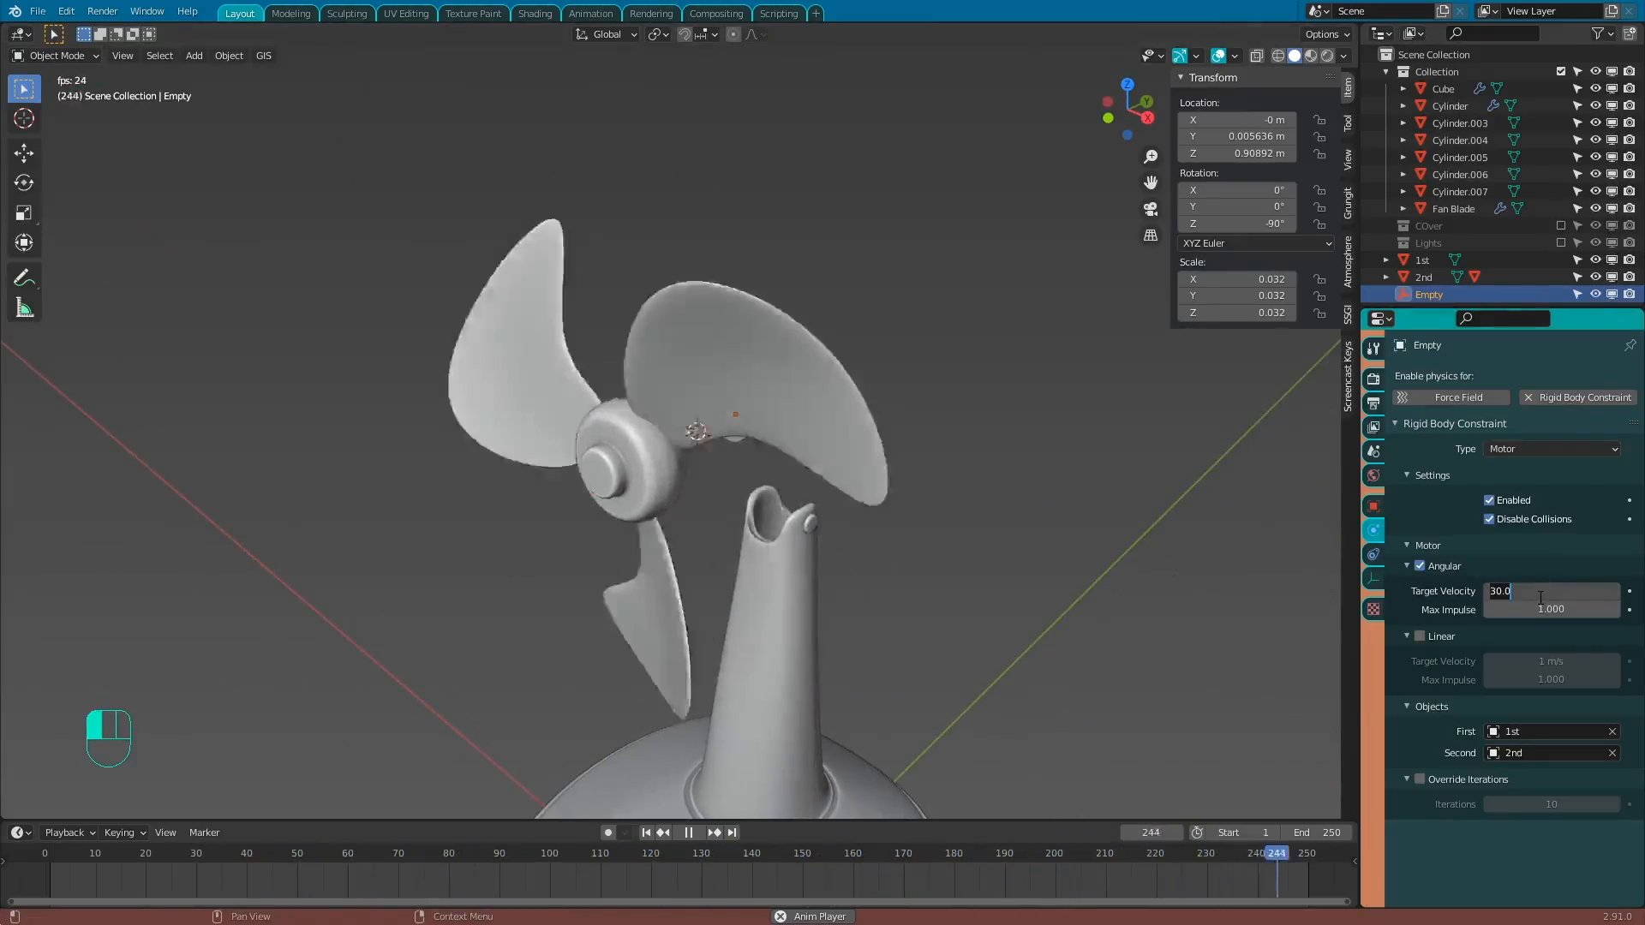
{"action": "type", "text": "25"}
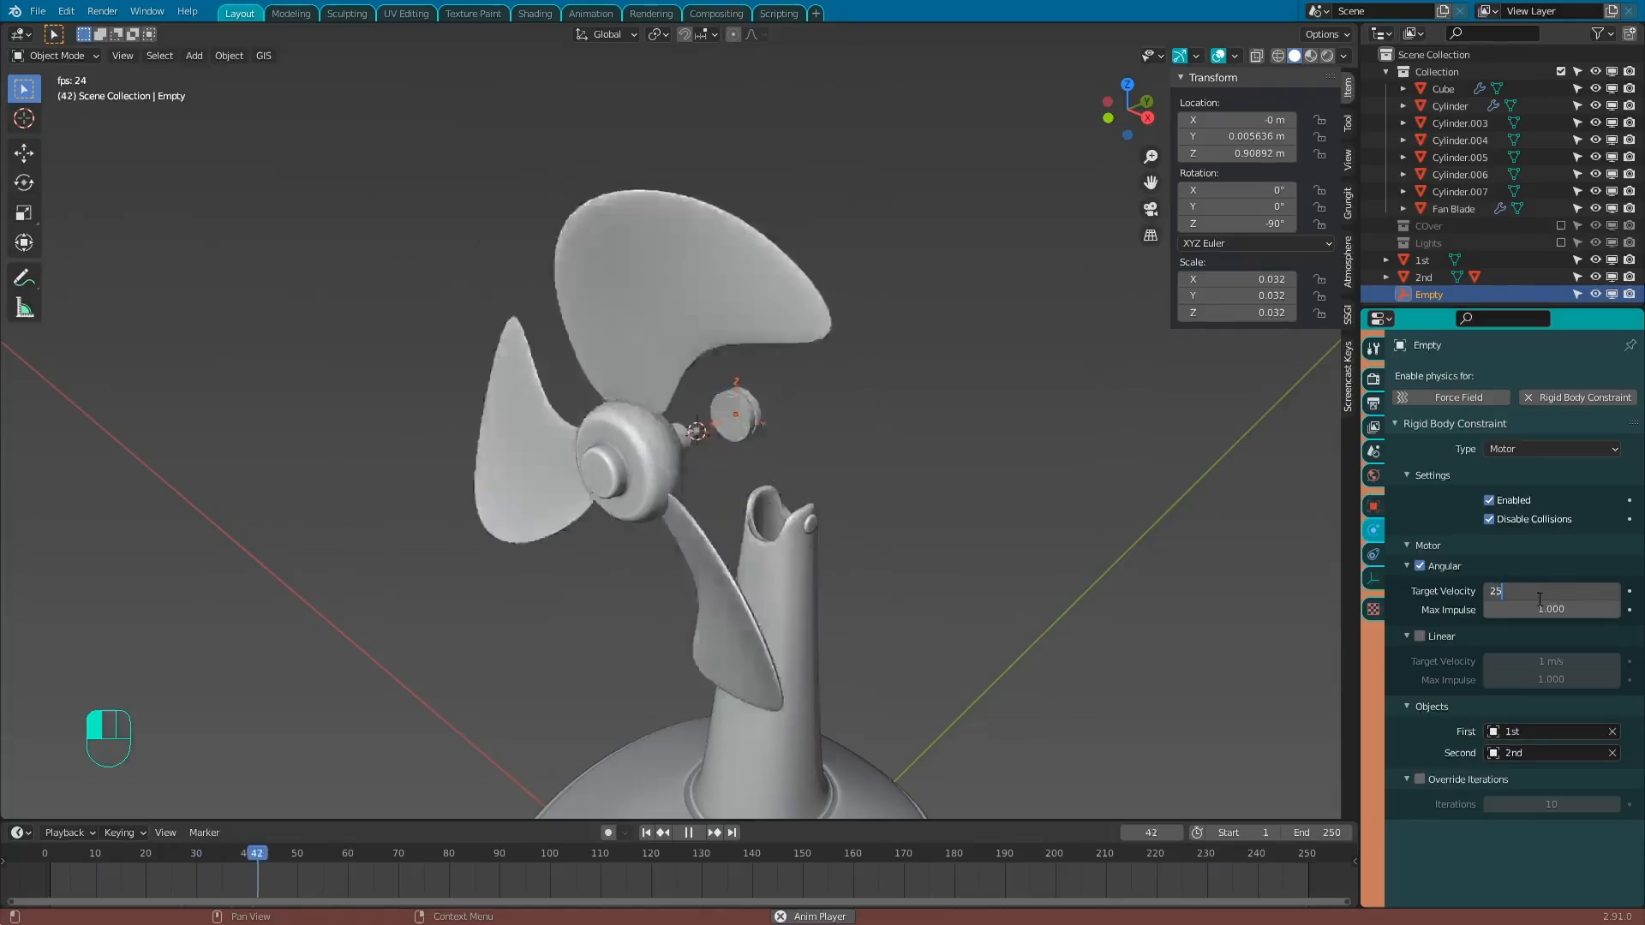
{"action": "key", "text": "Return"}
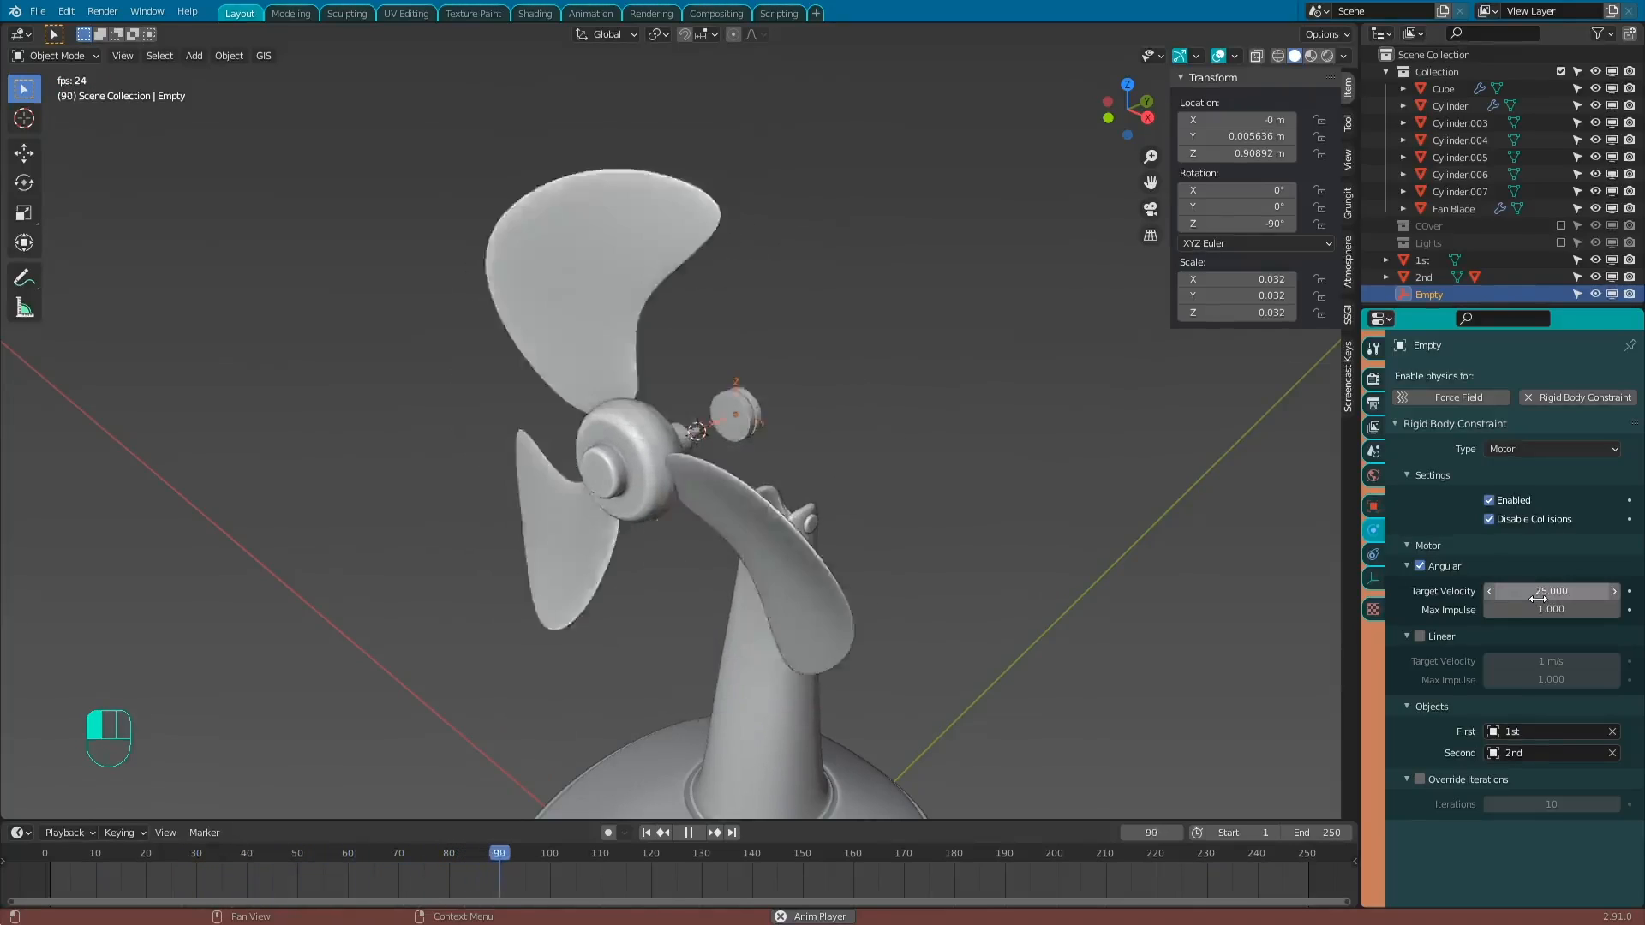
Set the motor's angular target velocity to 0, then stop playback and return to frame 1.
{"action": "left_click", "coordinate": [1540, 595]}
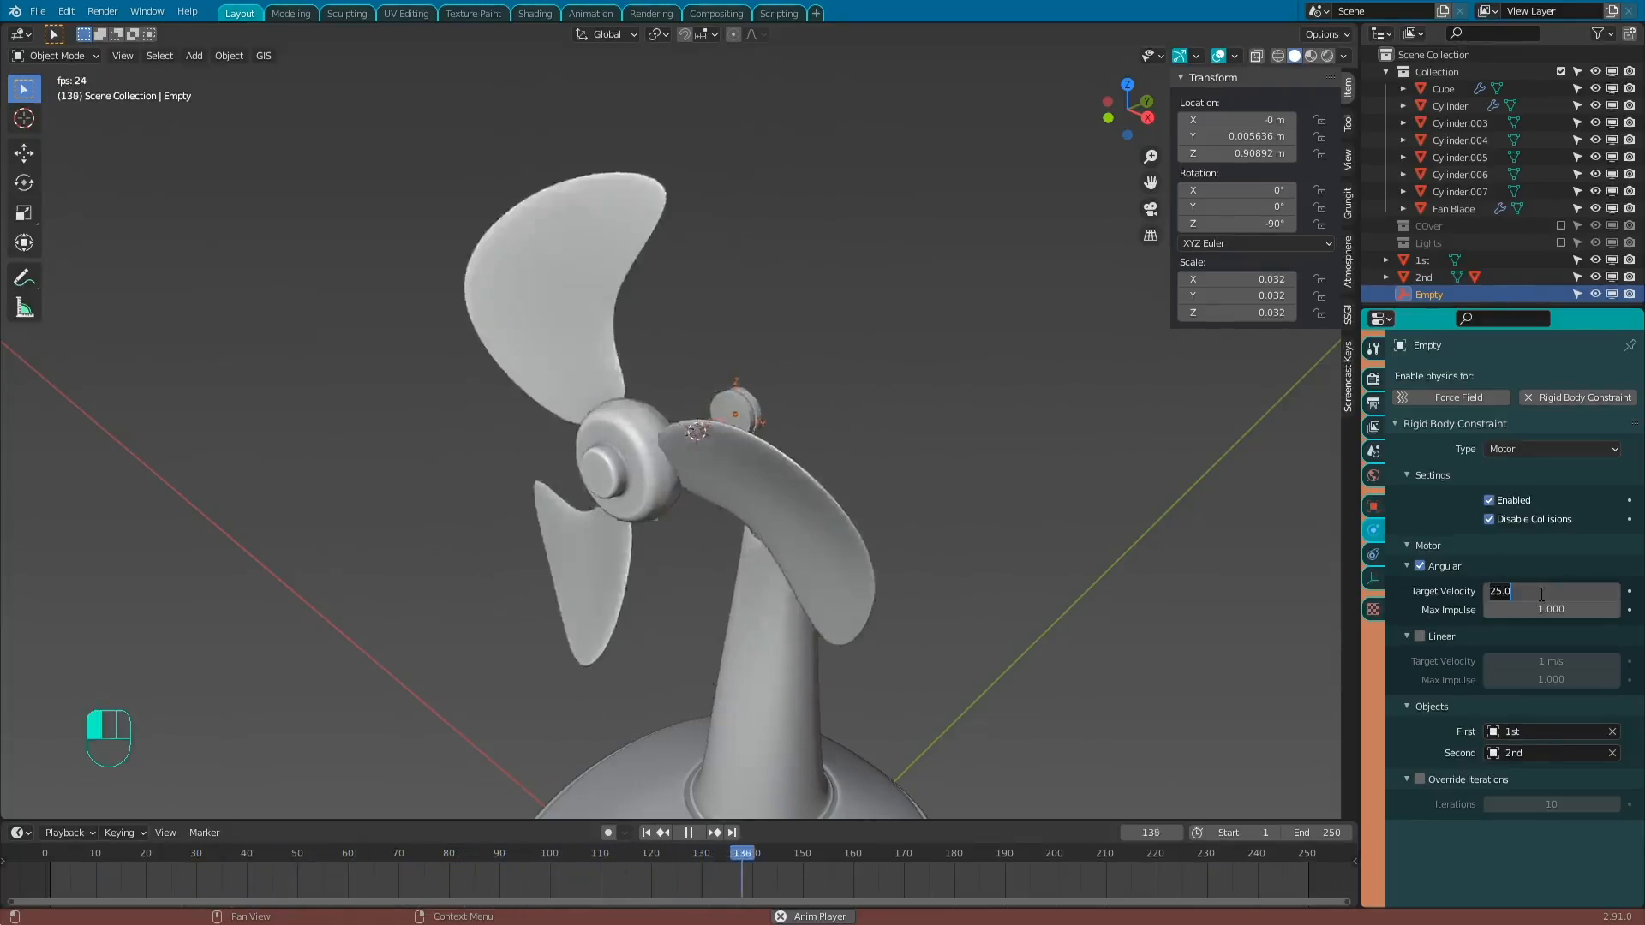
{"action": "type", "text": "0"}
{"action": "key", "text": "Return"}
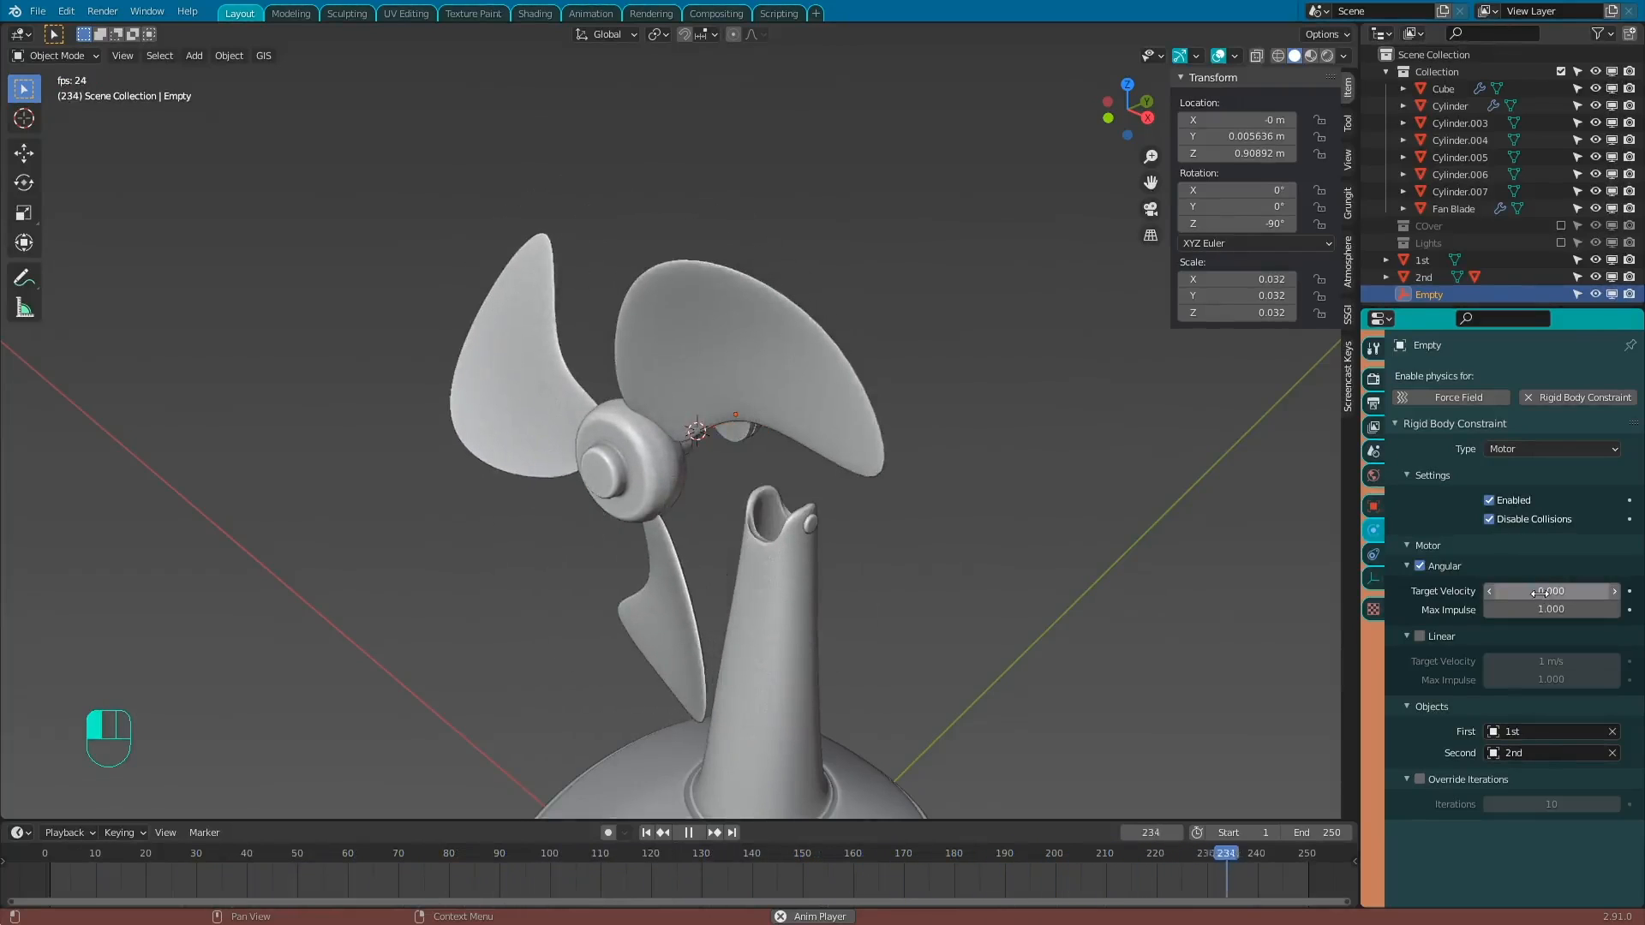
{"action": "left_click", "coordinate": [1539, 591]}
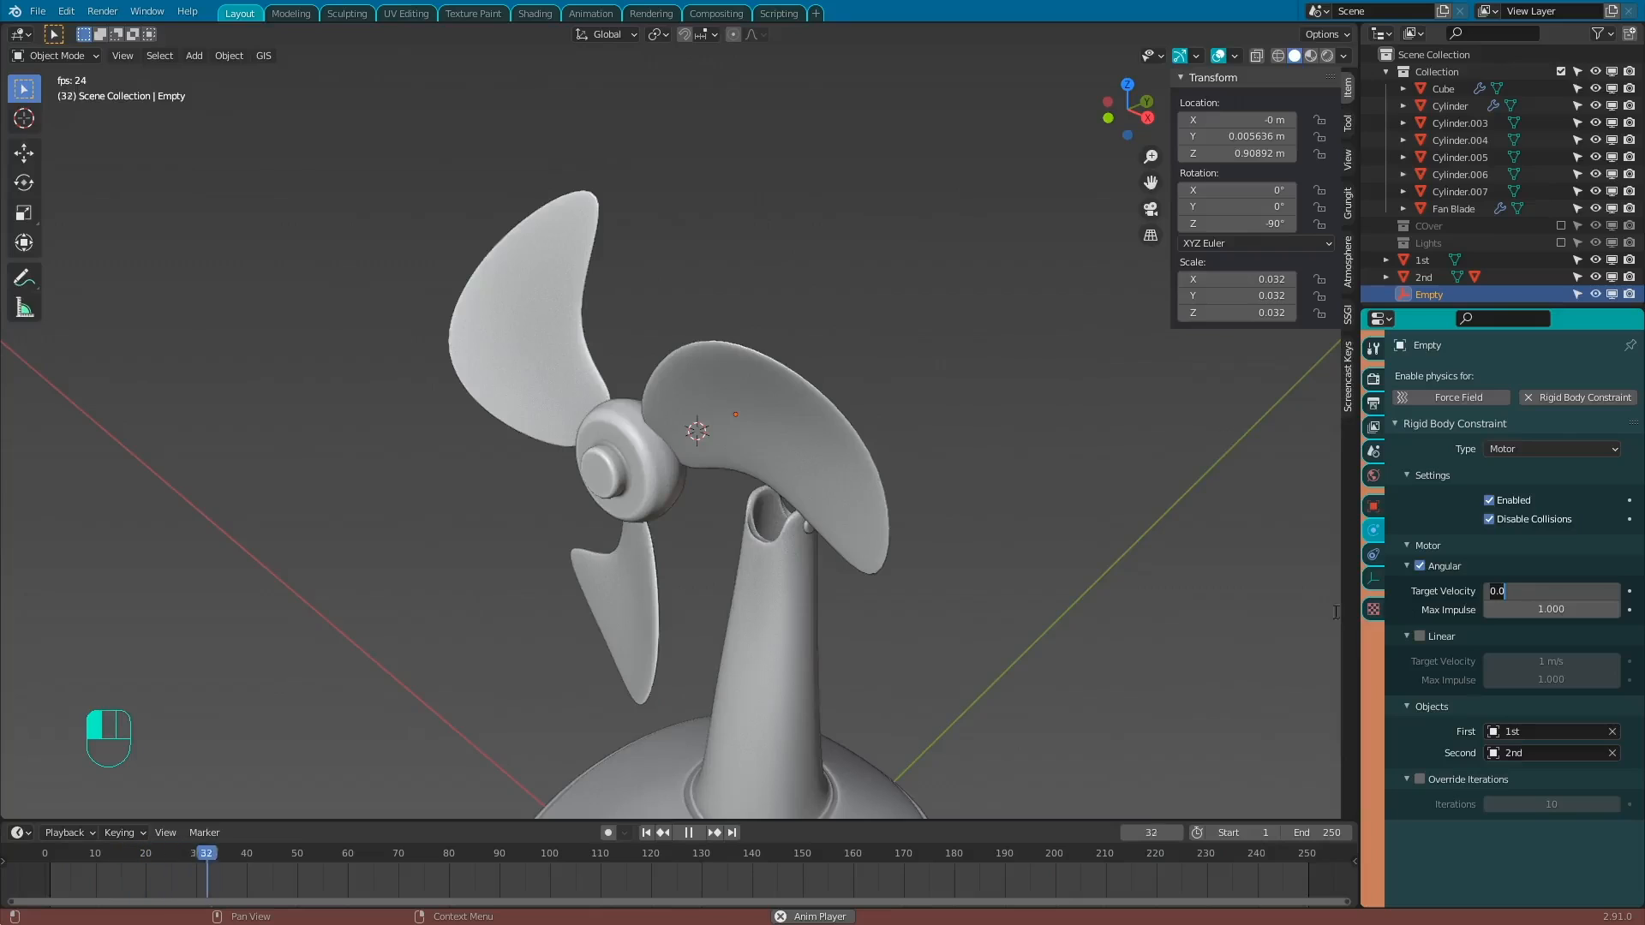
{"action": "key", "text": "Return"}
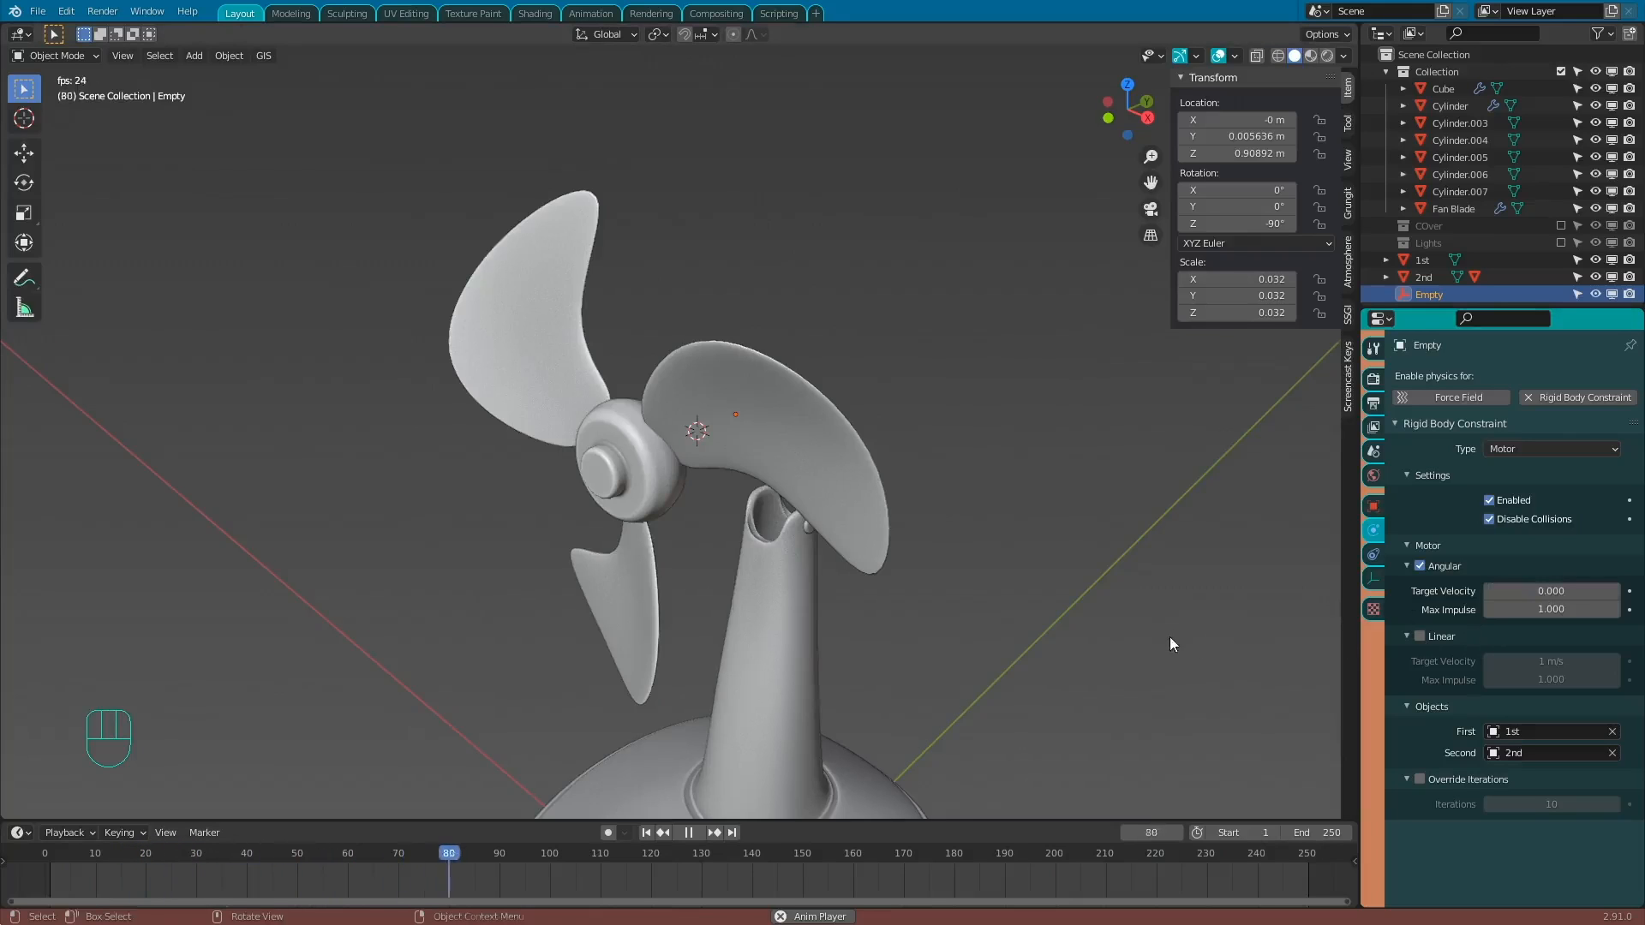
{"action": "middle_click_drag", "start_coordinate": [1170, 635], "coordinate": [1098, 639]}
{"action": "left_click", "coordinate": [689, 832]}
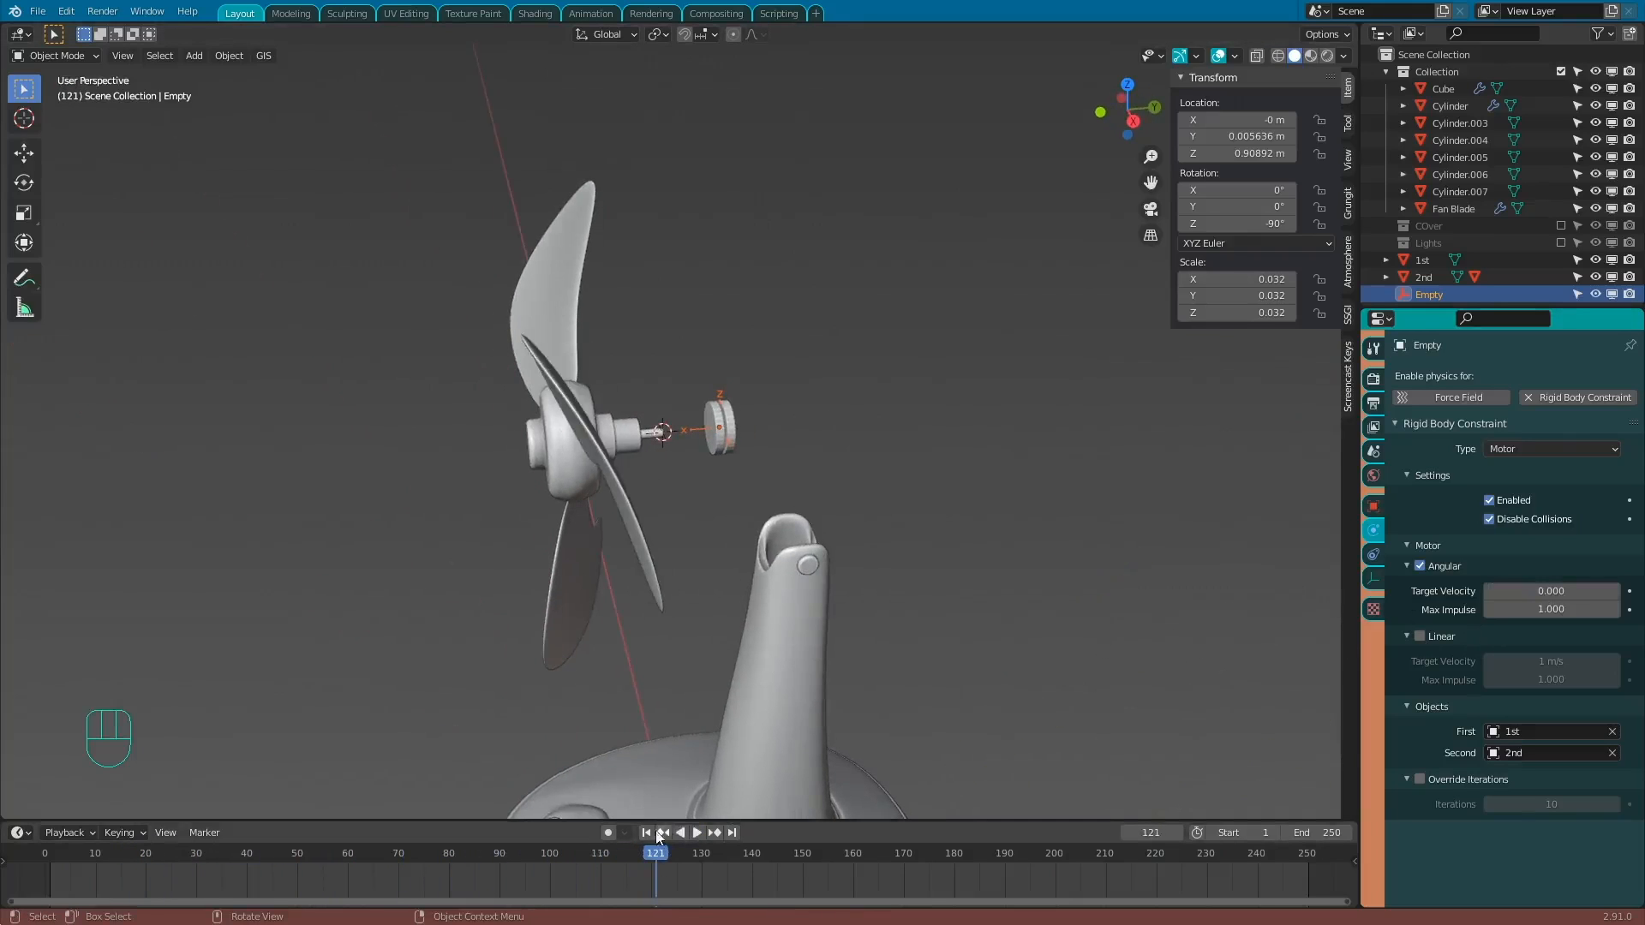
{"action": "left_click", "coordinate": [647, 832]}
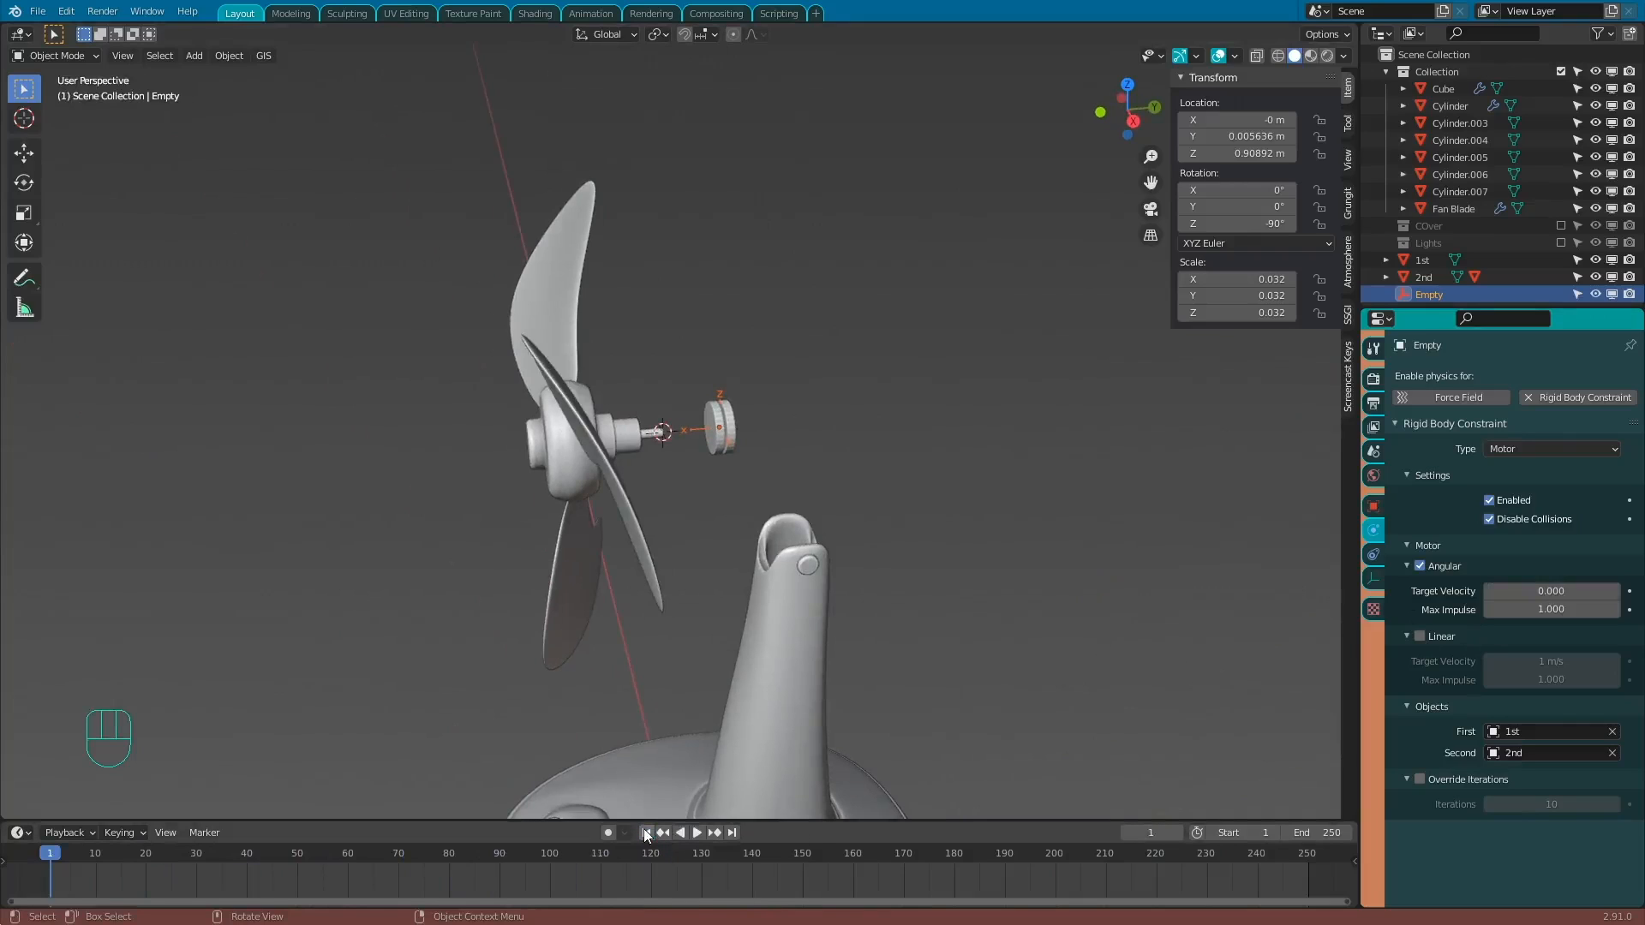
Remove all custom properties from the Fan Blade object.
{"action": "left_click", "coordinate": [562, 446]}
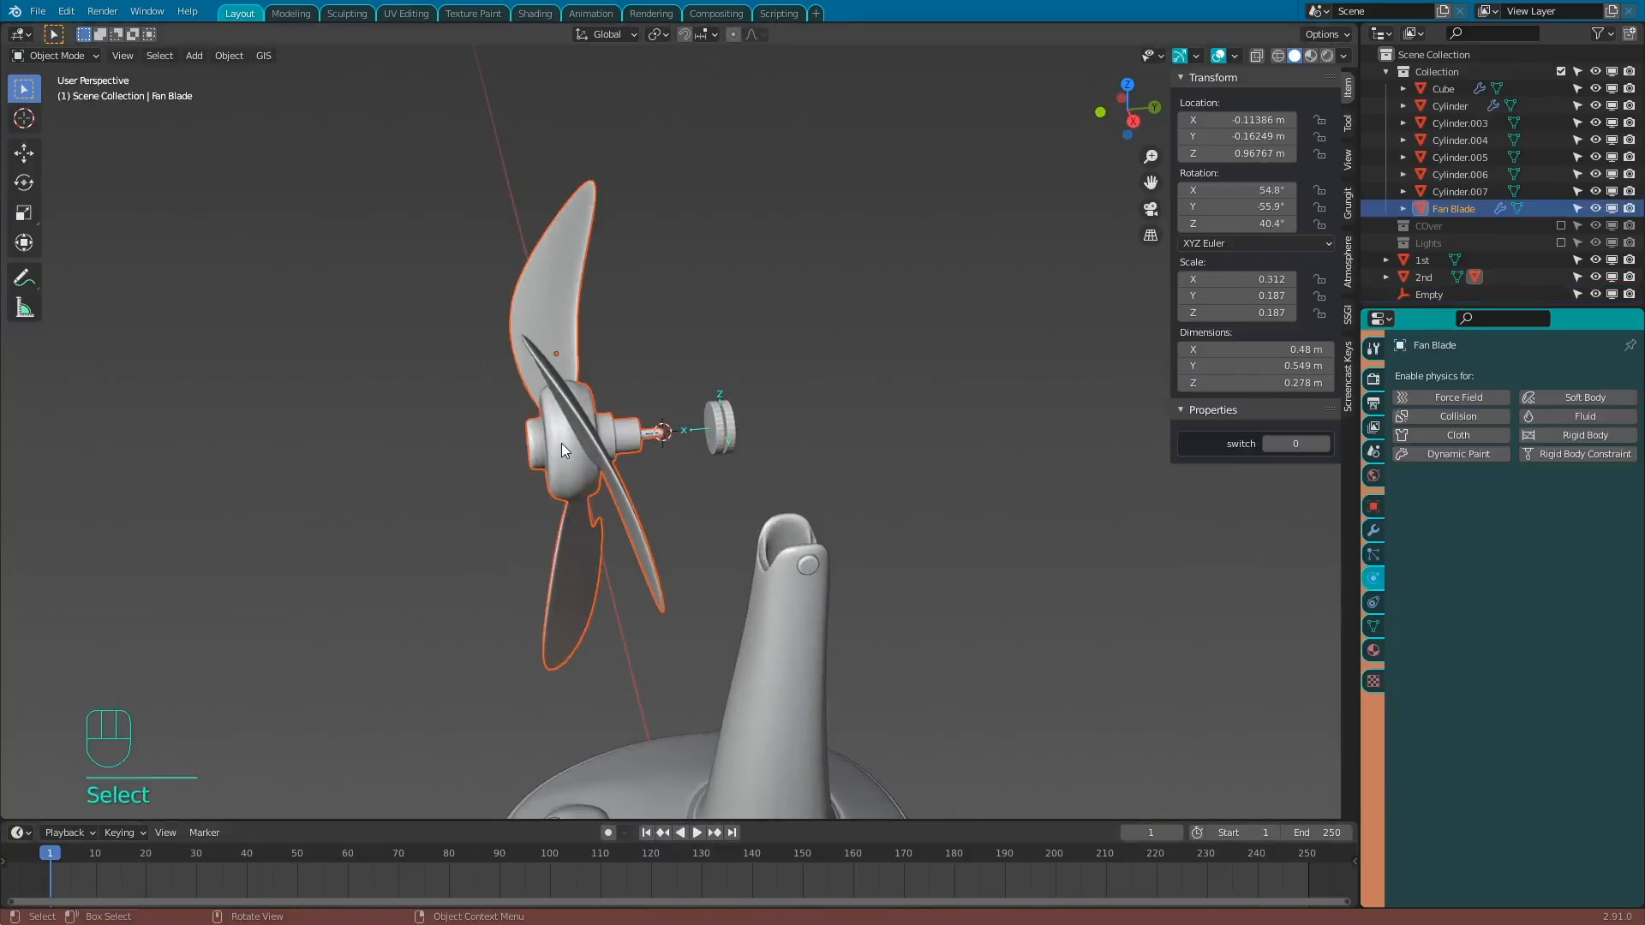
{"action": "left_click", "coordinate": [1371, 513]}
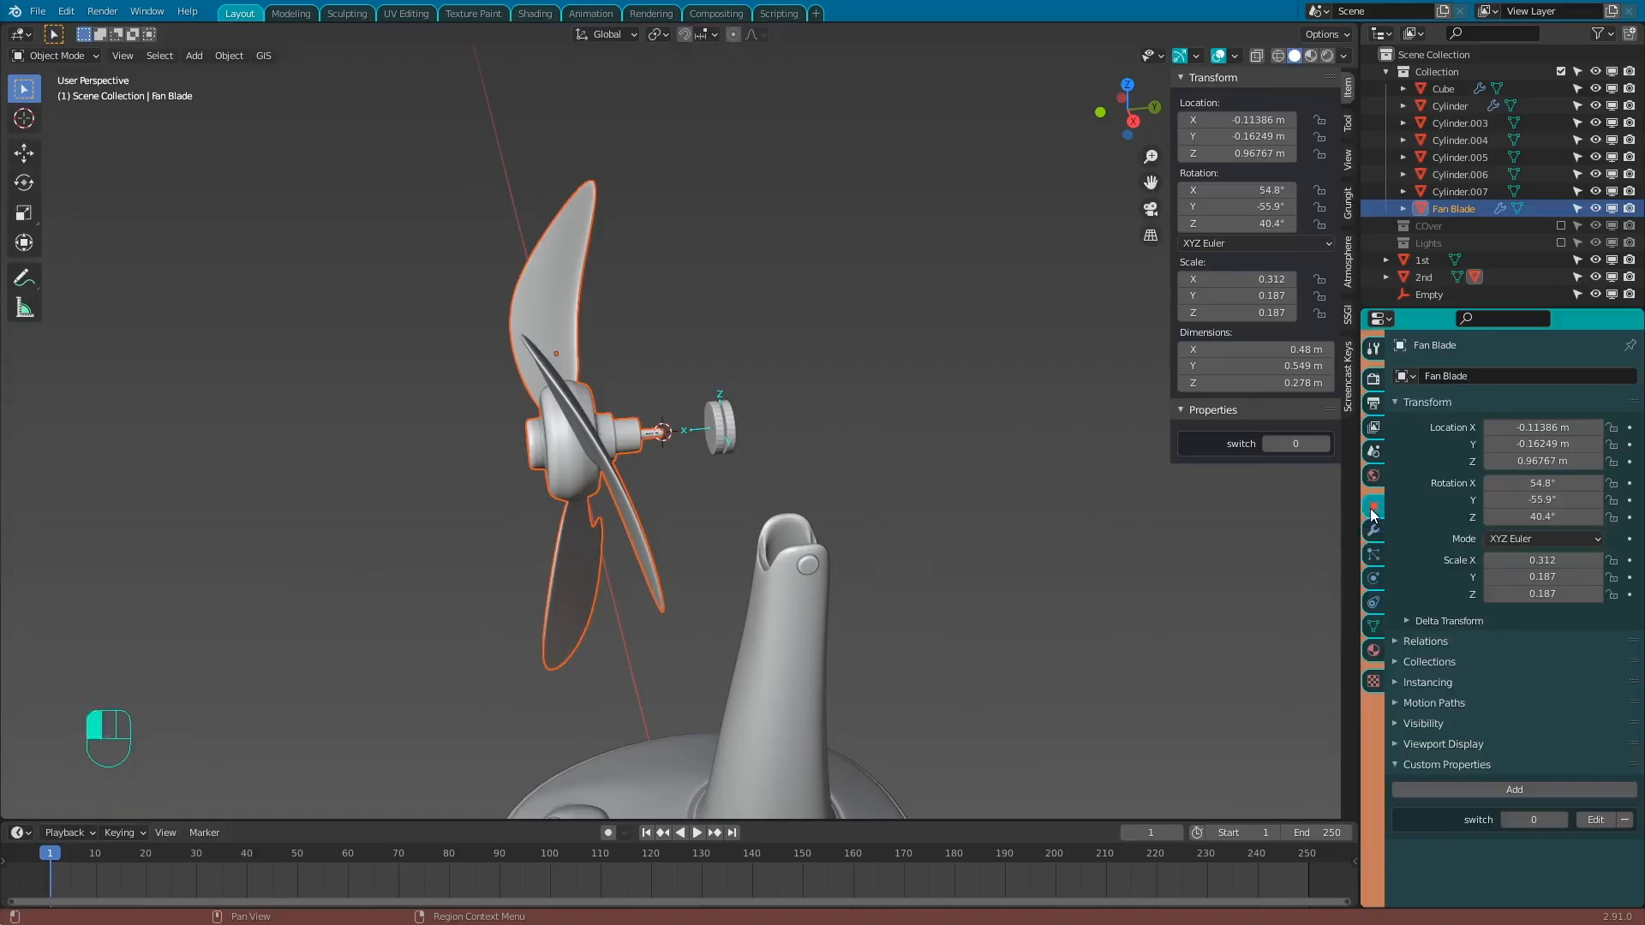
{"action": "left_click", "coordinate": [1524, 788]}
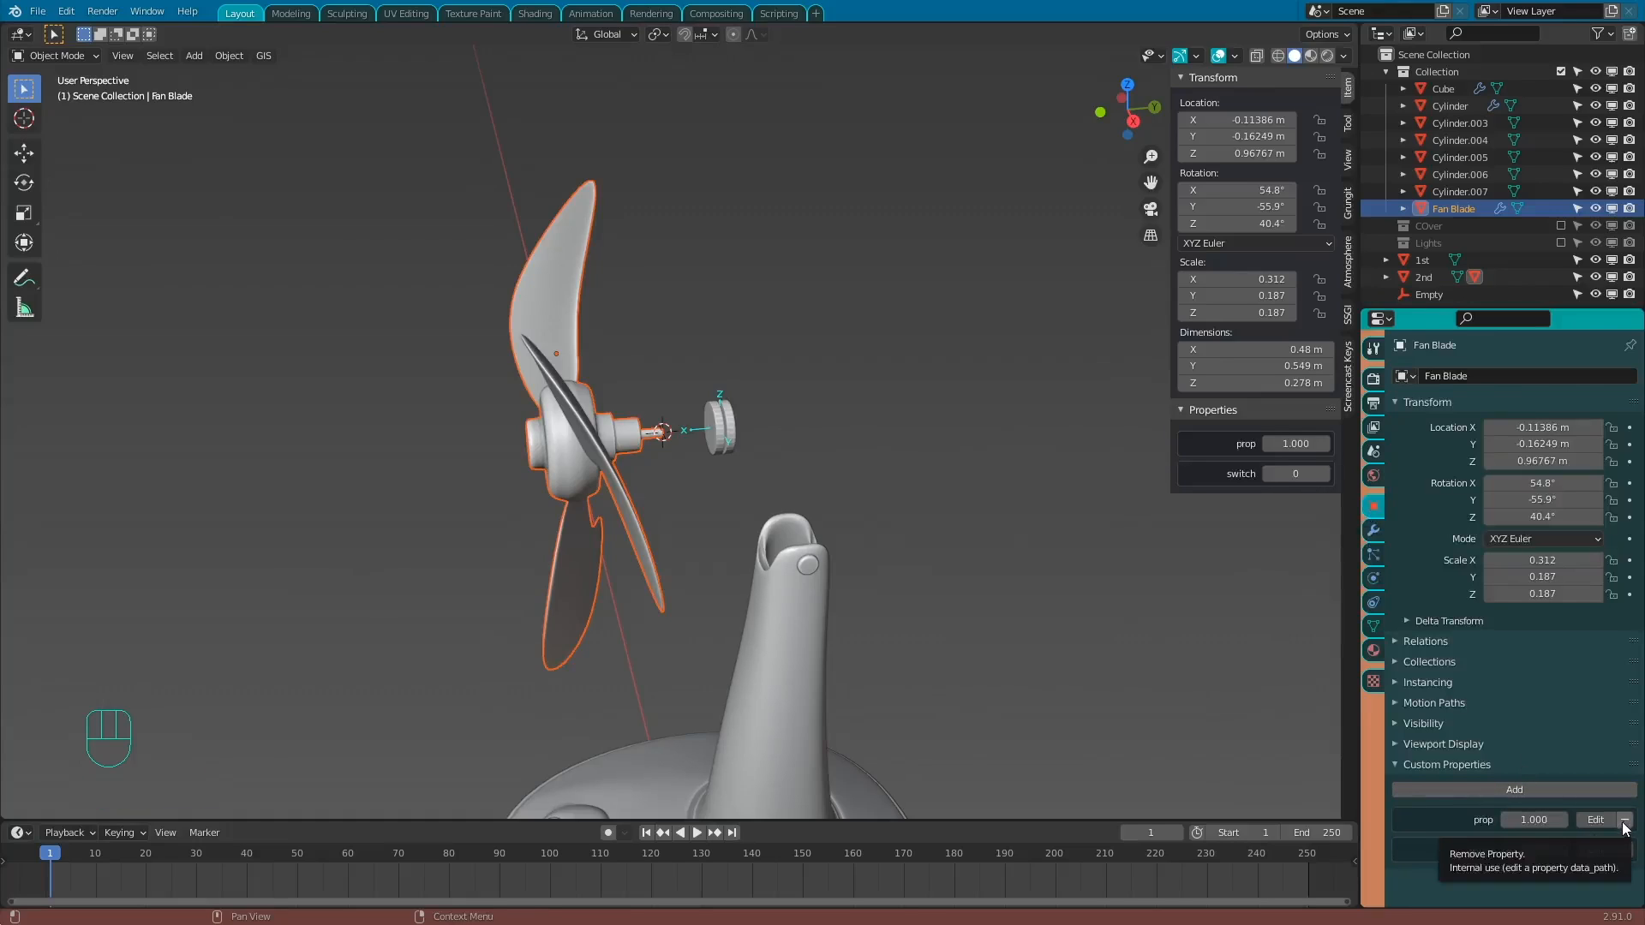
{"action": "left_click", "coordinate": [1624, 820]}
{"action": "left_click", "coordinate": [1624, 819]}
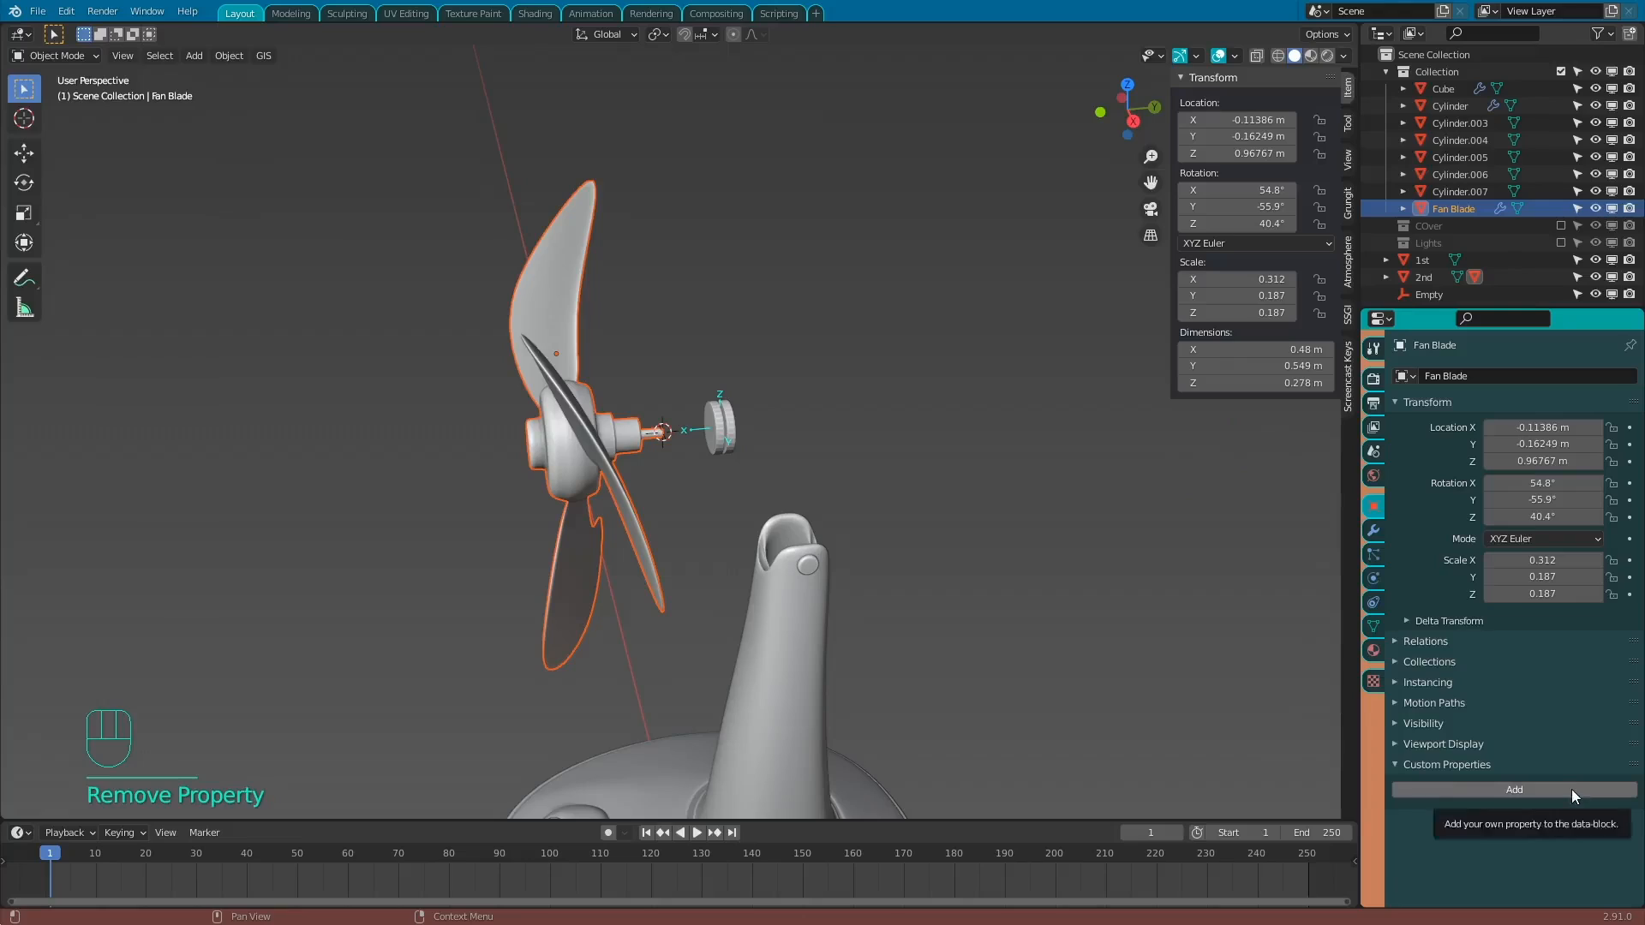
Add a custom property named switch to the Fan Blade, with property value 0 and default value 0.
{"action": "left_click", "coordinate": [1571, 789]}
{"action": "left_click", "coordinate": [1599, 821]}
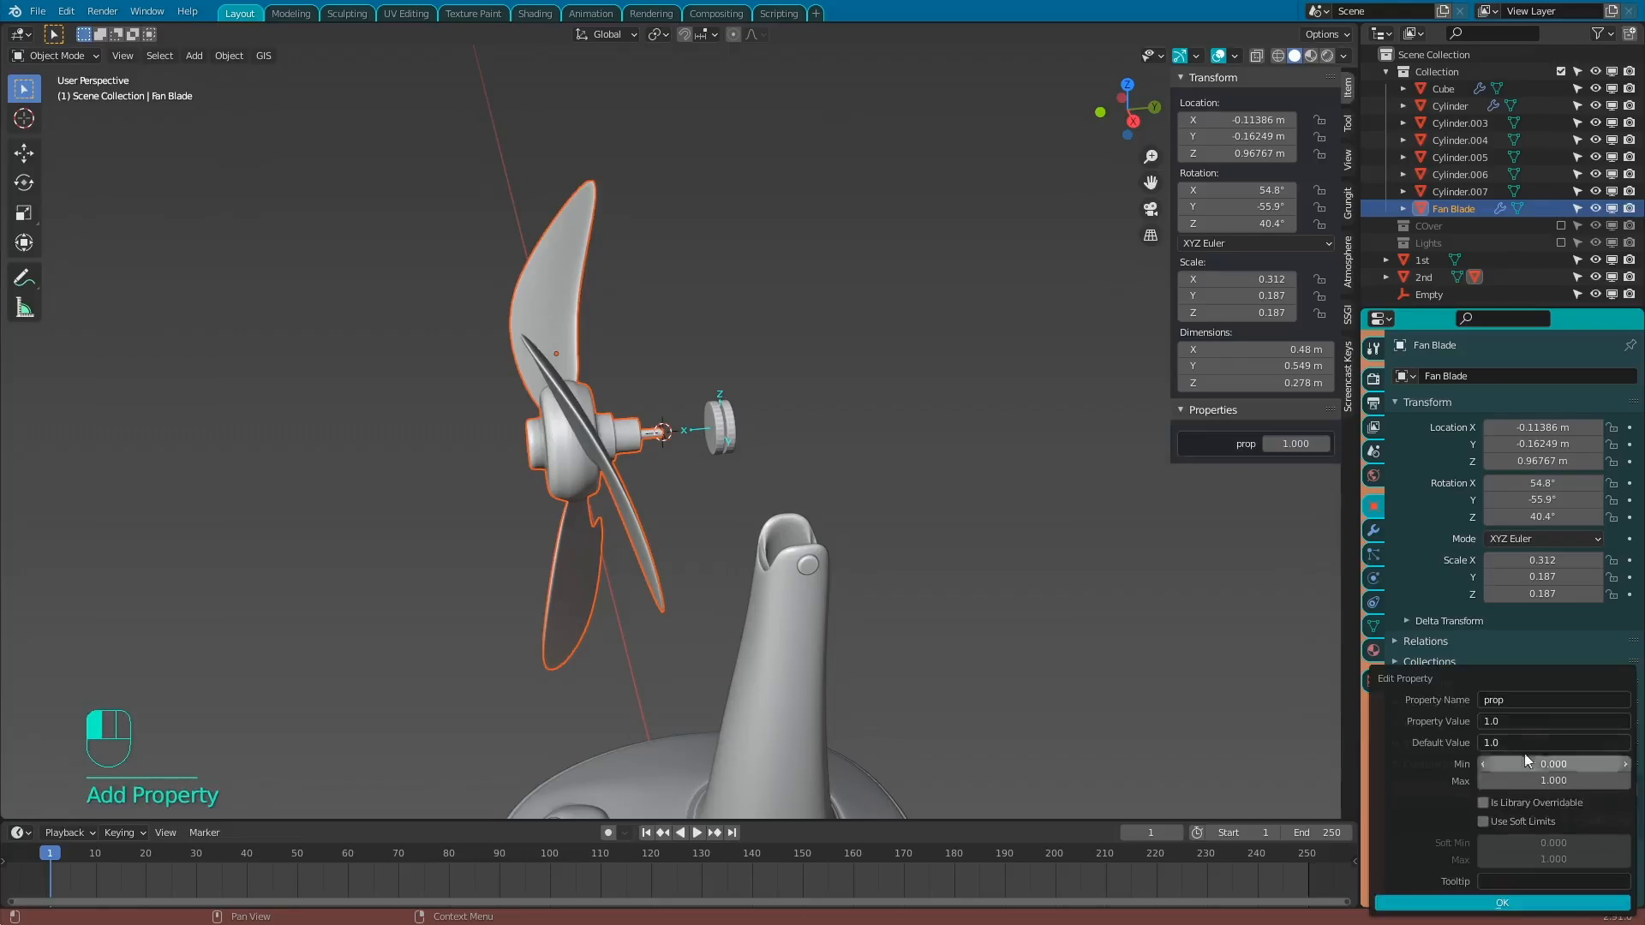
{"action": "type", "text": "switch"}
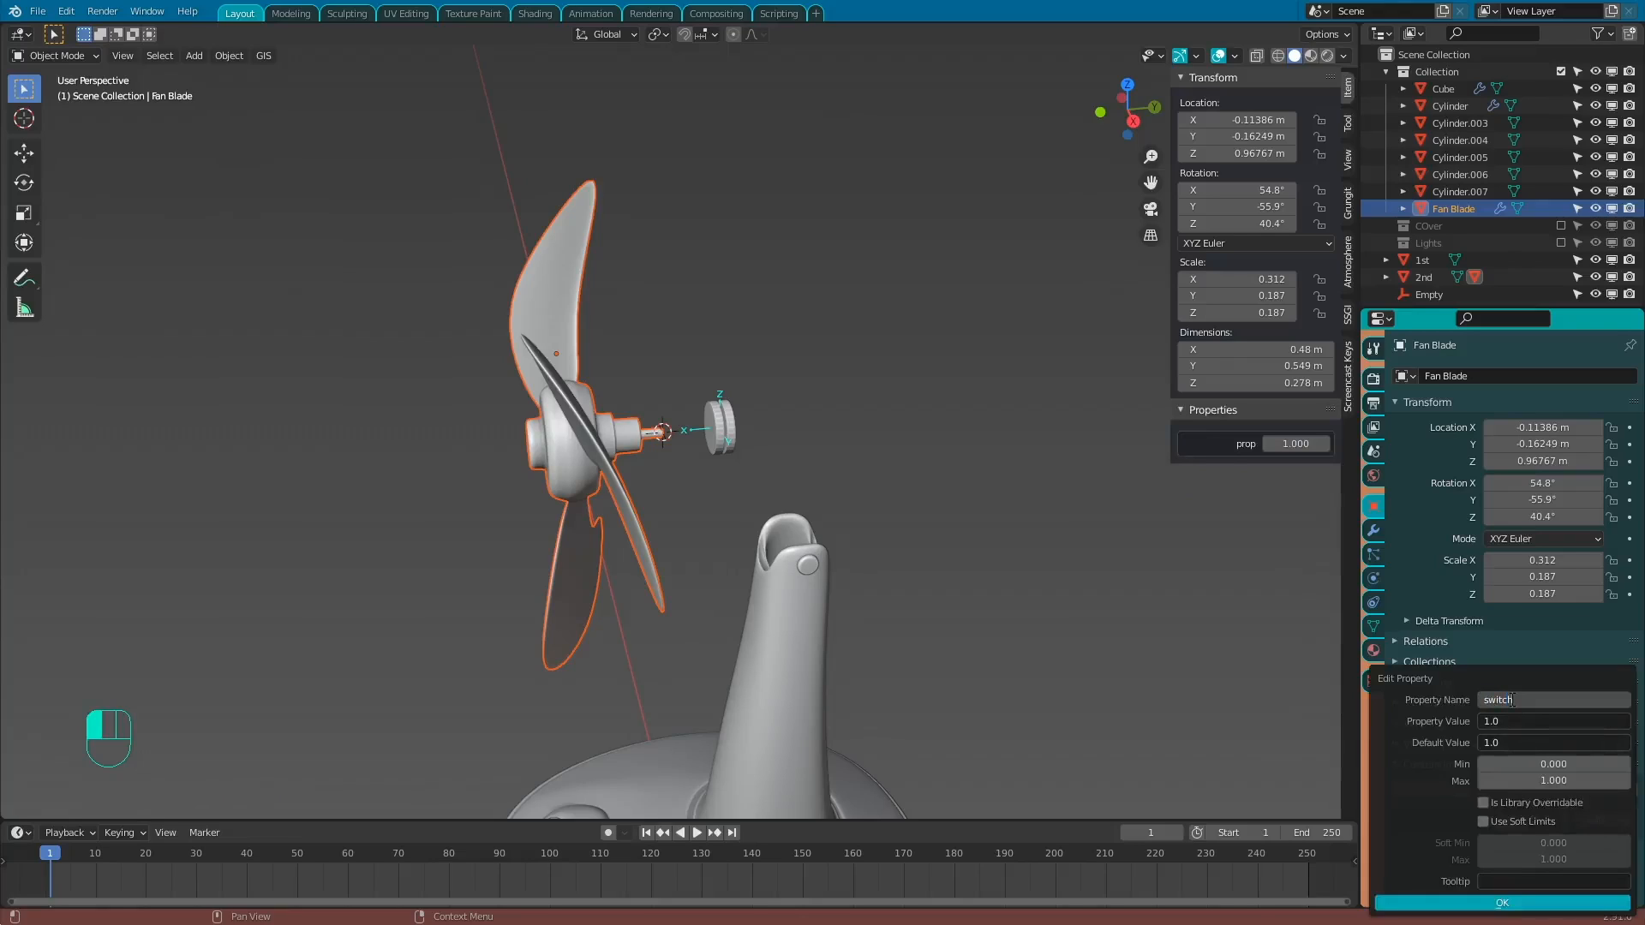
{"action": "key", "text": "Return"}
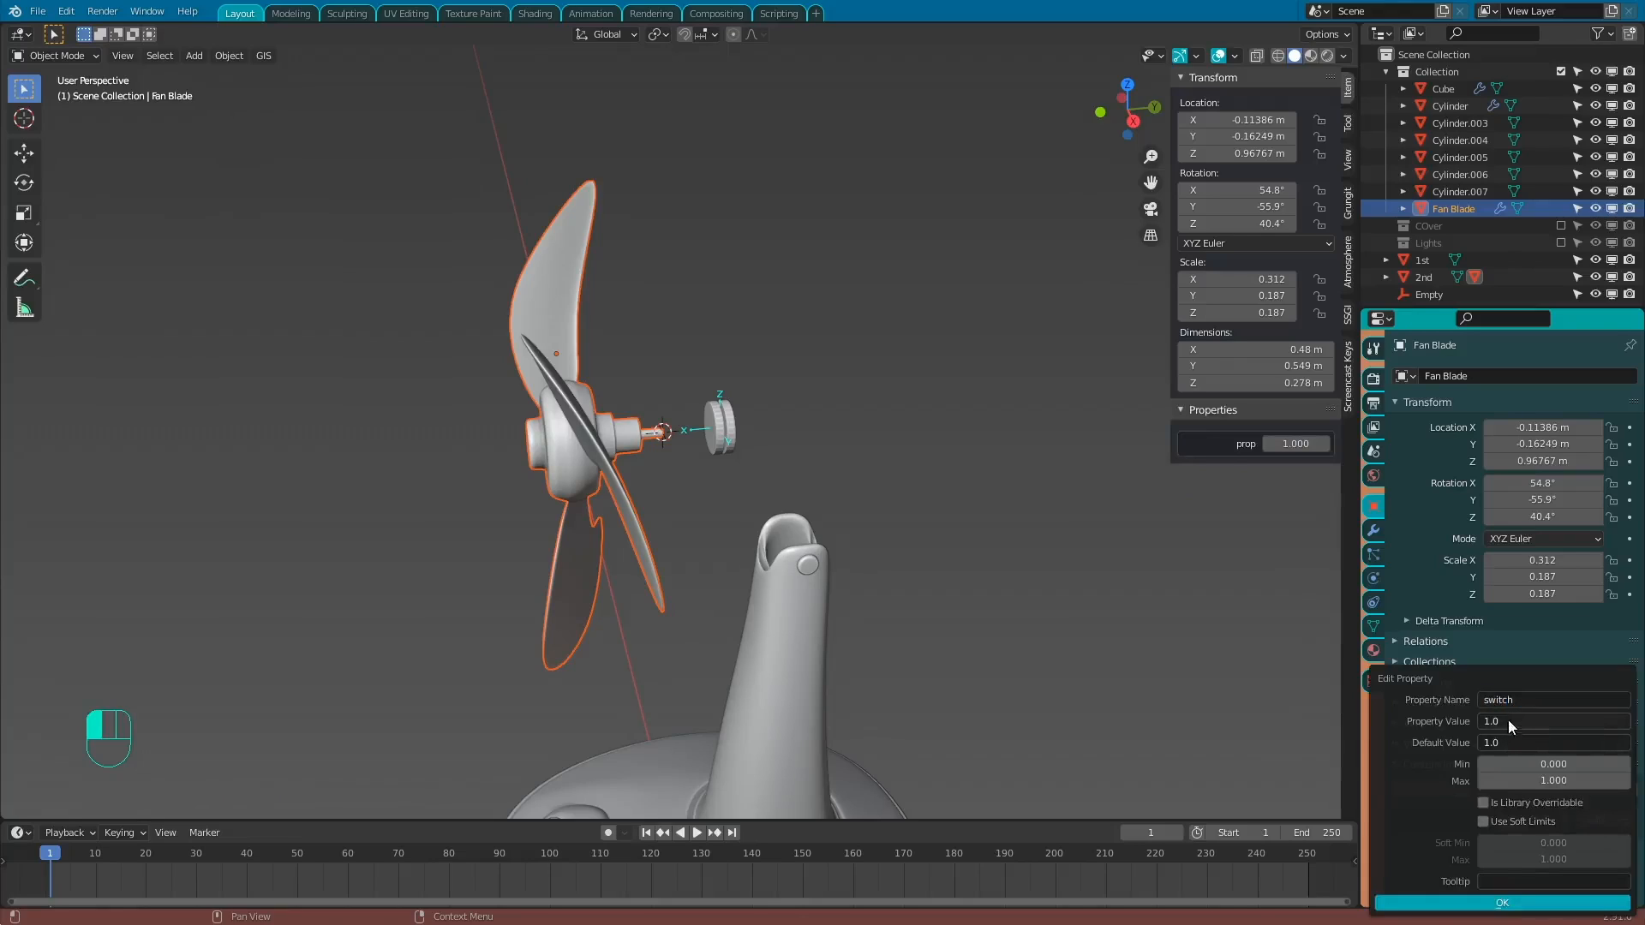
{"action": "left_click", "coordinate": [1510, 721]}
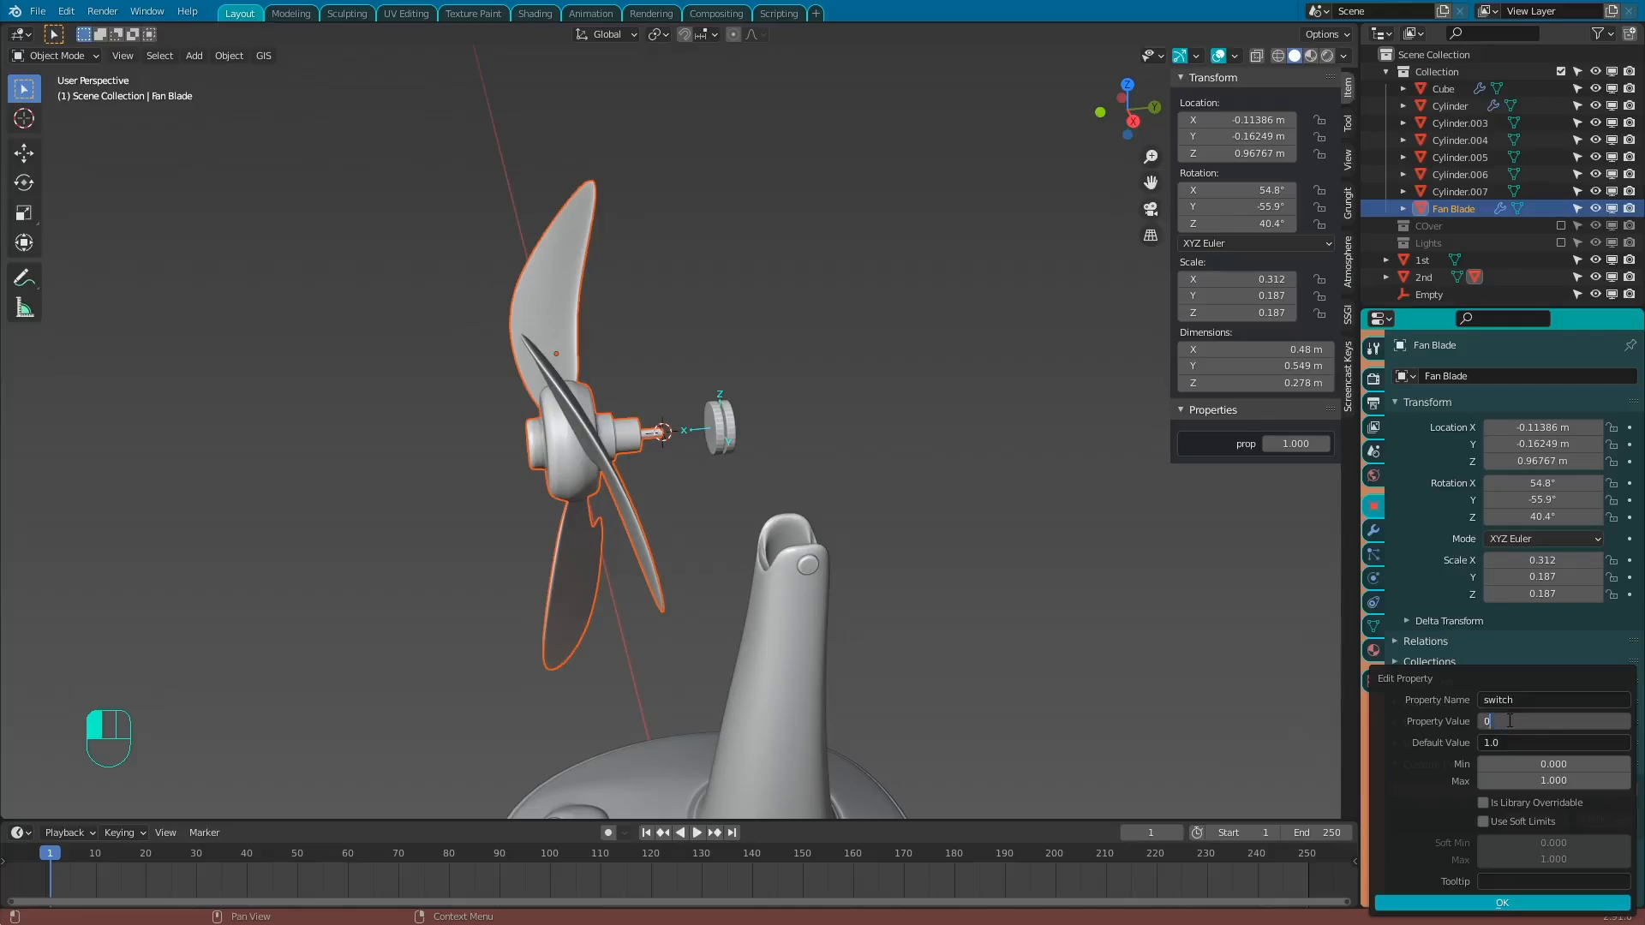
{"action": "key", "text": "Tab"}
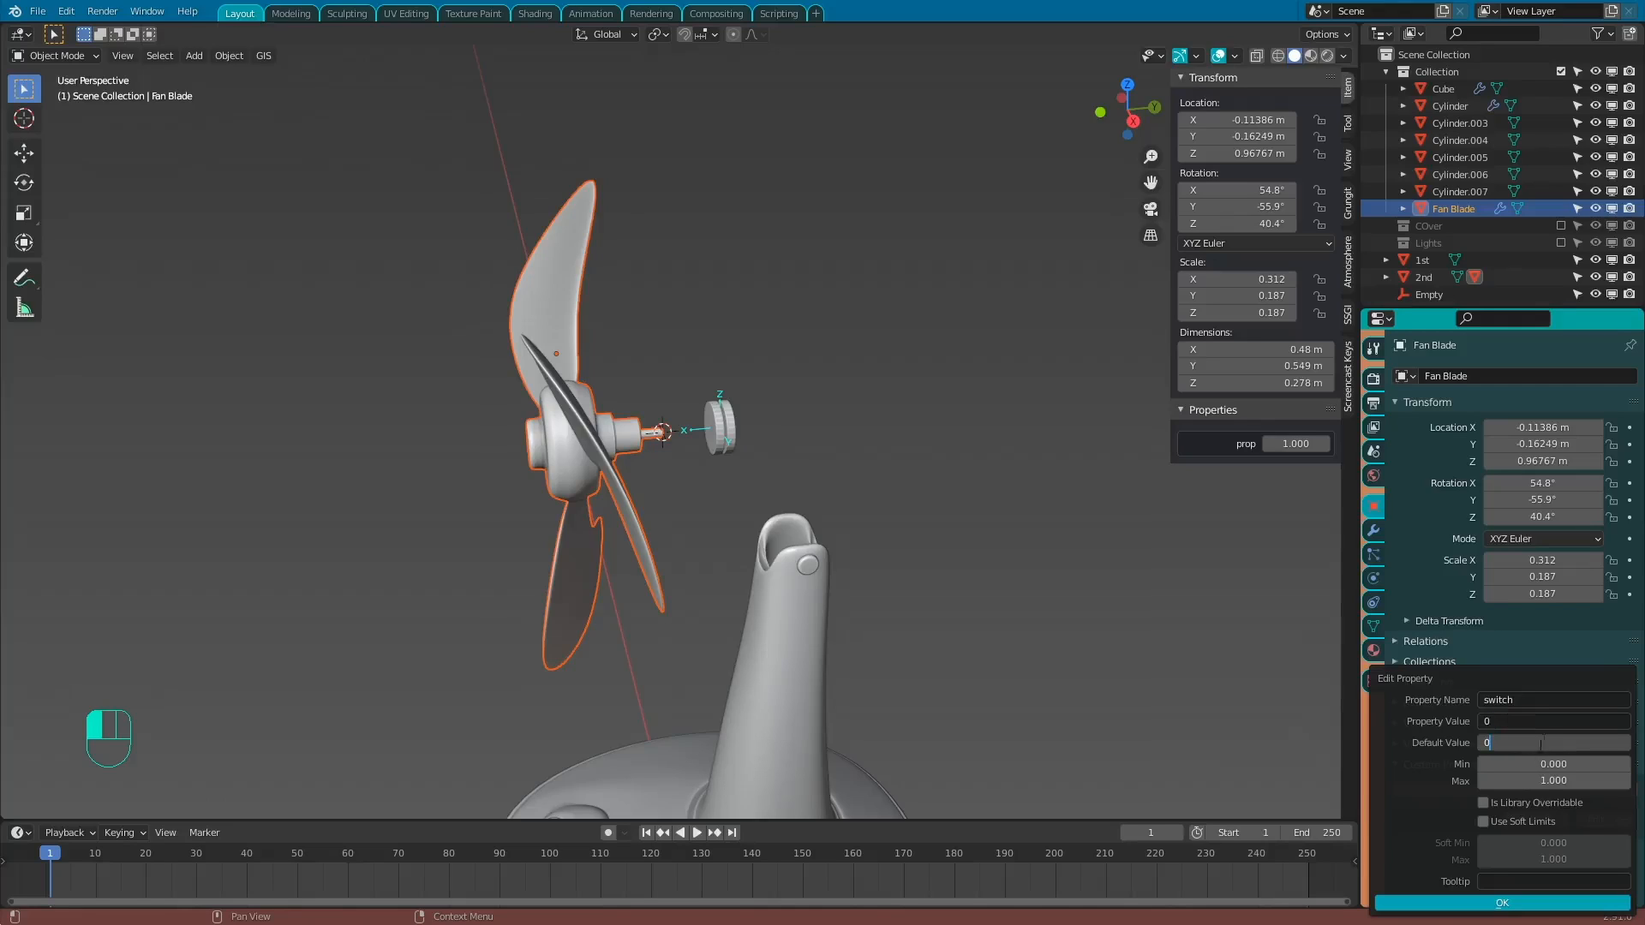
{"action": "key", "text": "Return"}
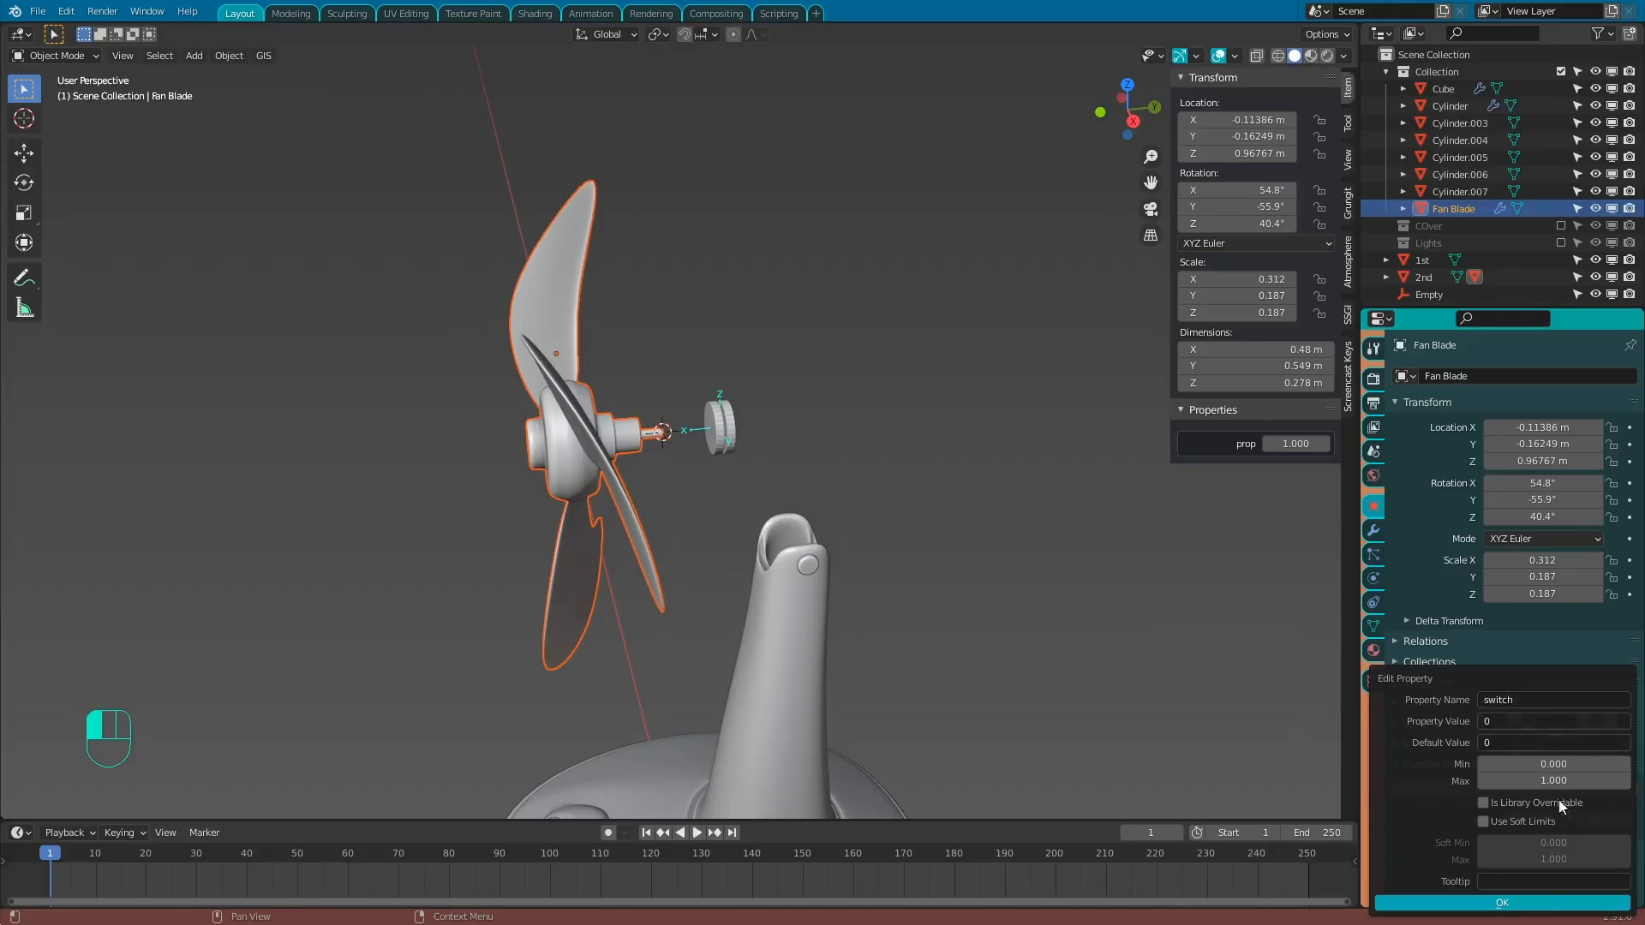
{"action": "left_click", "coordinate": [1538, 903]}
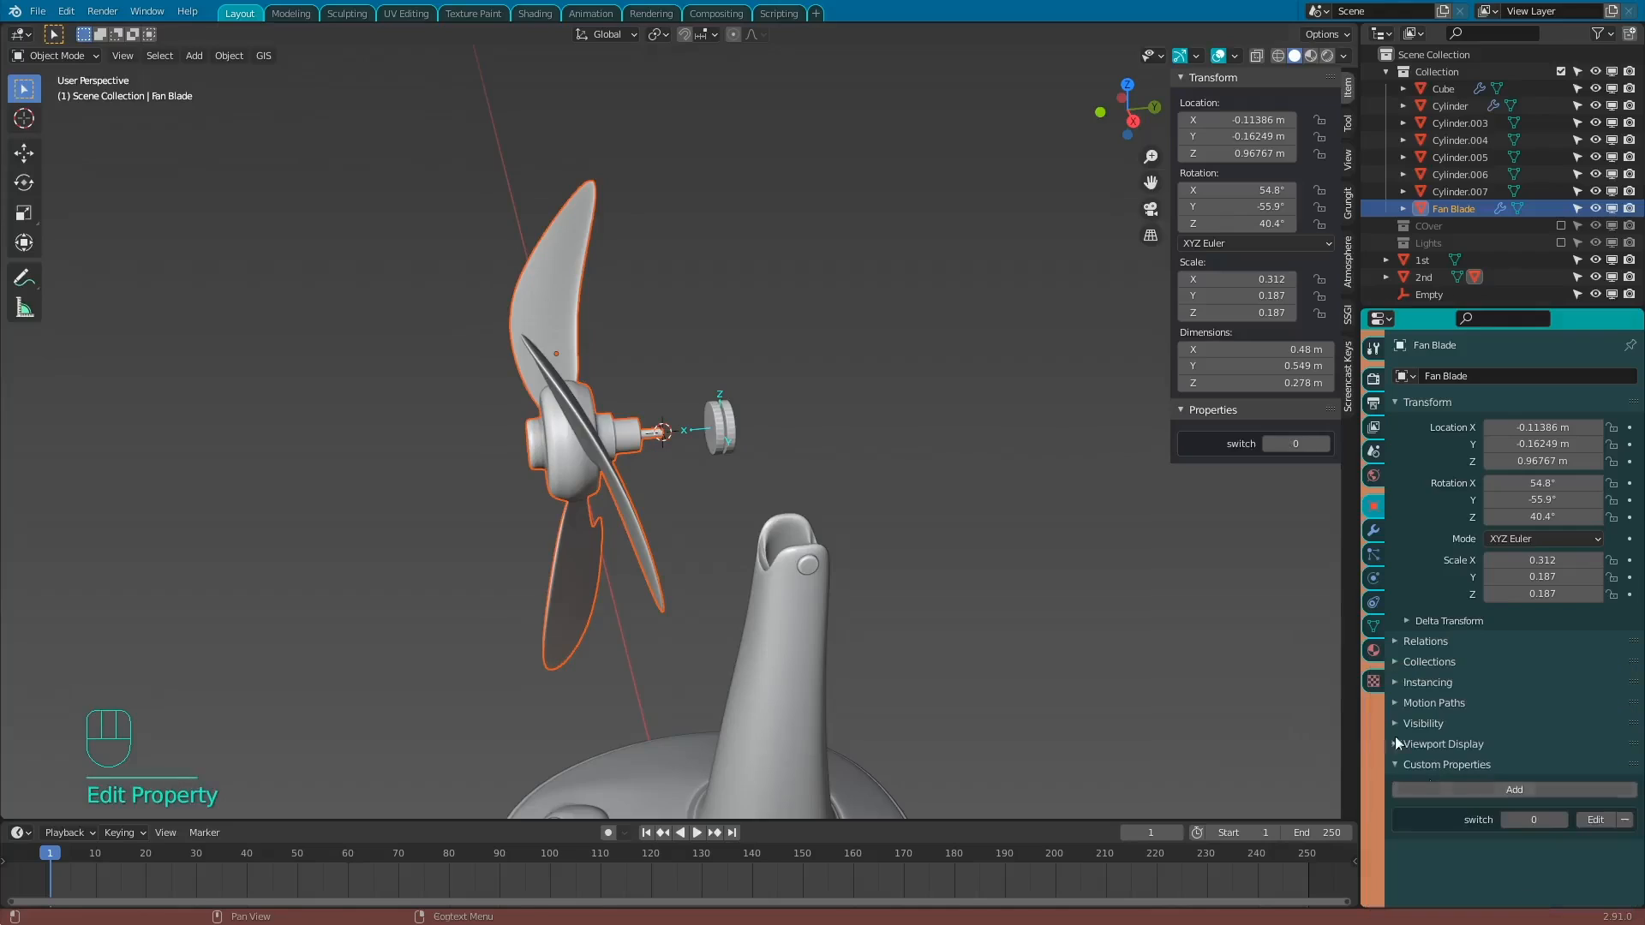
Copy the data path of the Fan Blade's switch property.
{"action": "left_click", "coordinate": [1325, 440]}
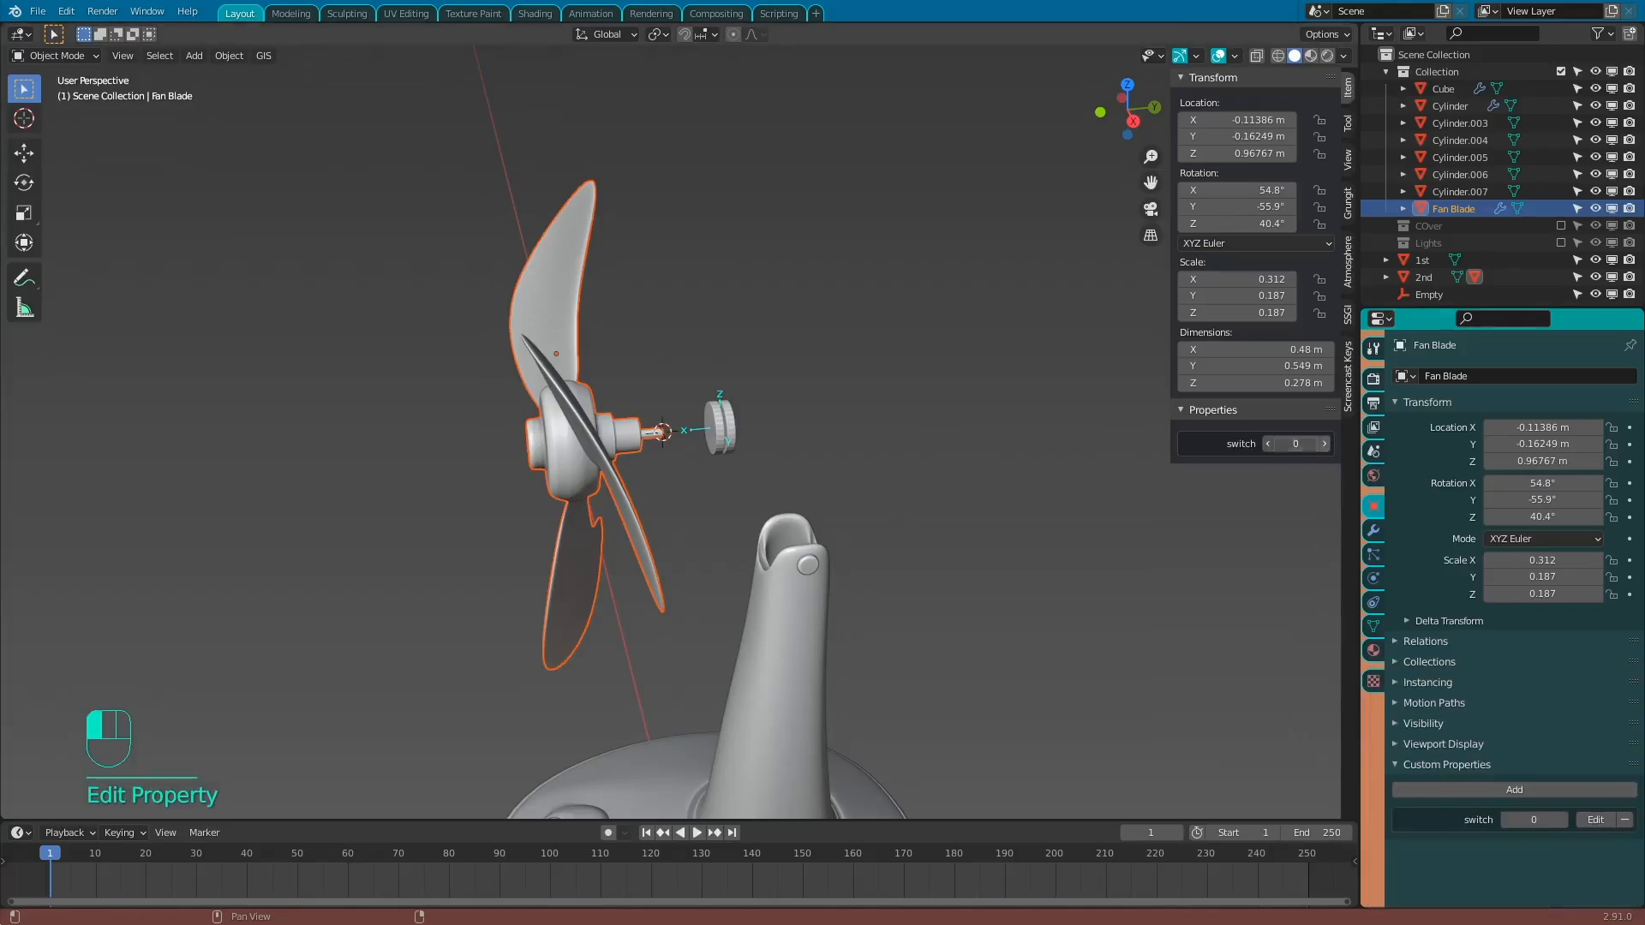
{"action": "right_click", "coordinate": [1290, 445]}
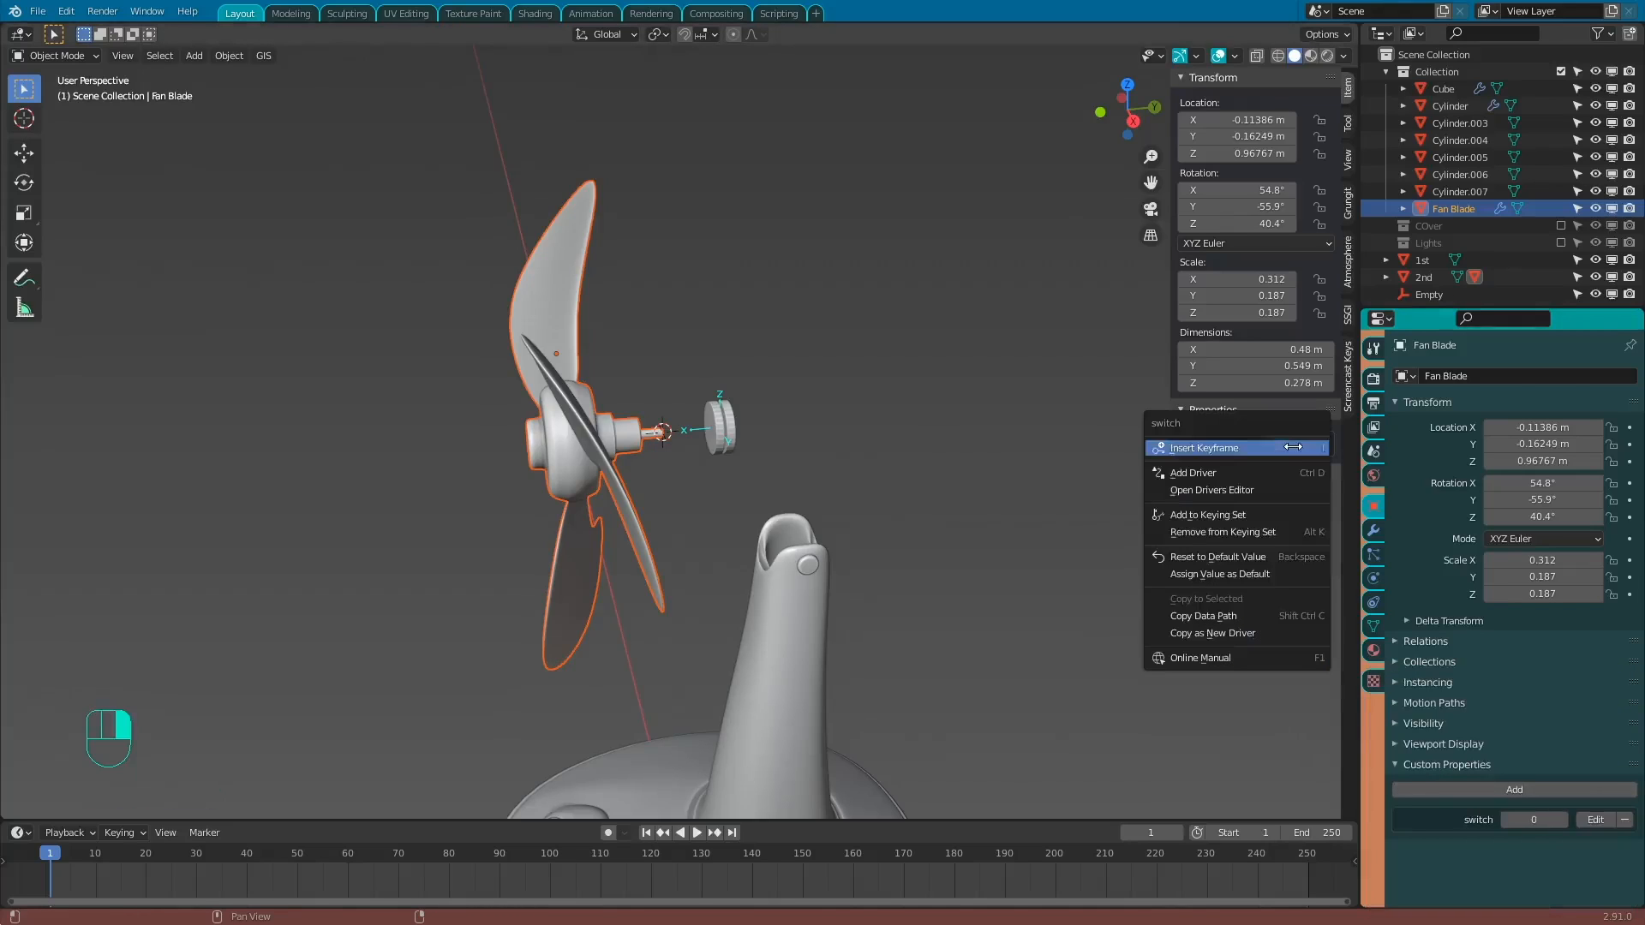
{"action": "left_click", "coordinate": [1276, 616]}
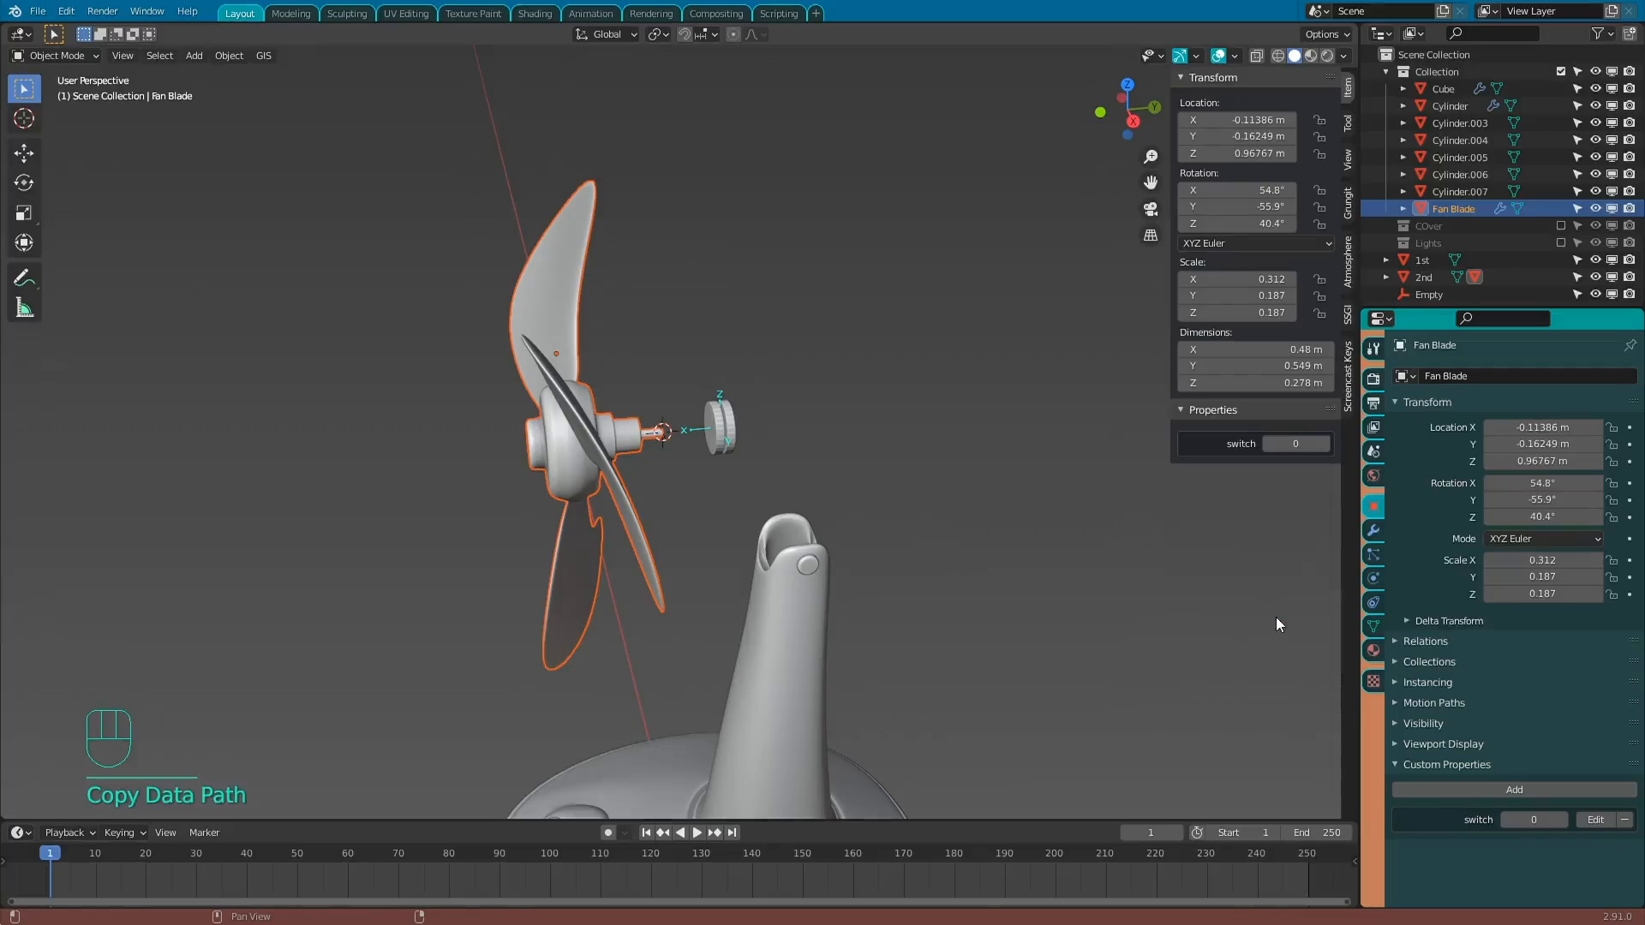
Add a driver with the scripted expression var*25 to the angular target velocity of the Empty's motor constraint.
{"action": "left_click", "coordinate": [720, 397]}
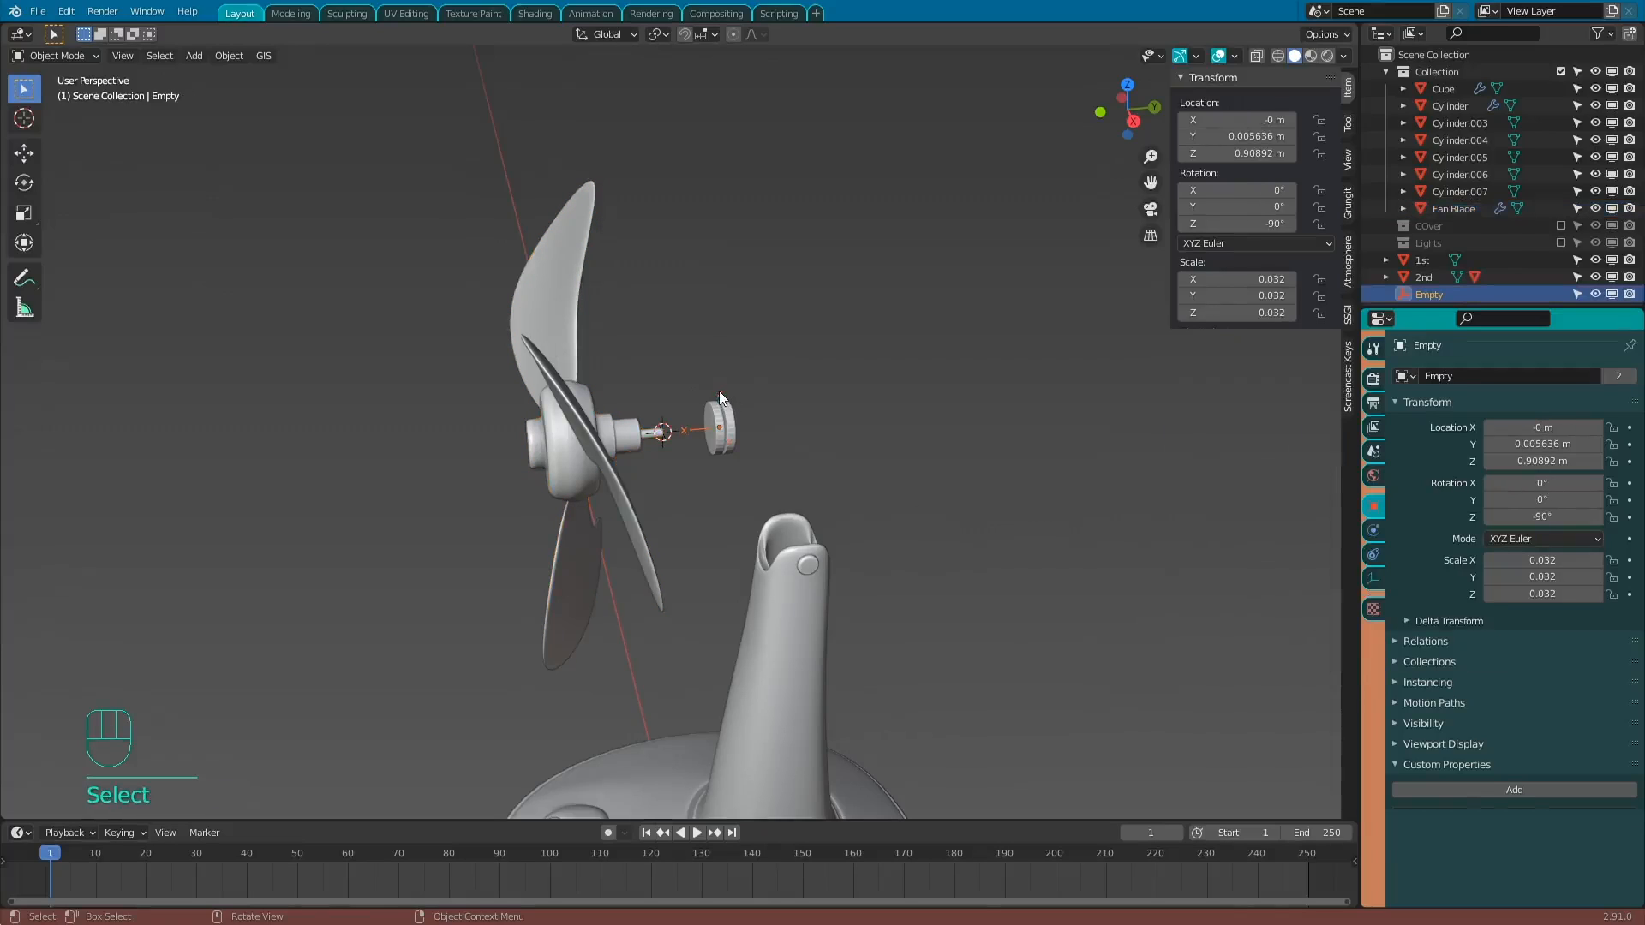
{"action": "left_click", "coordinate": [1374, 532]}
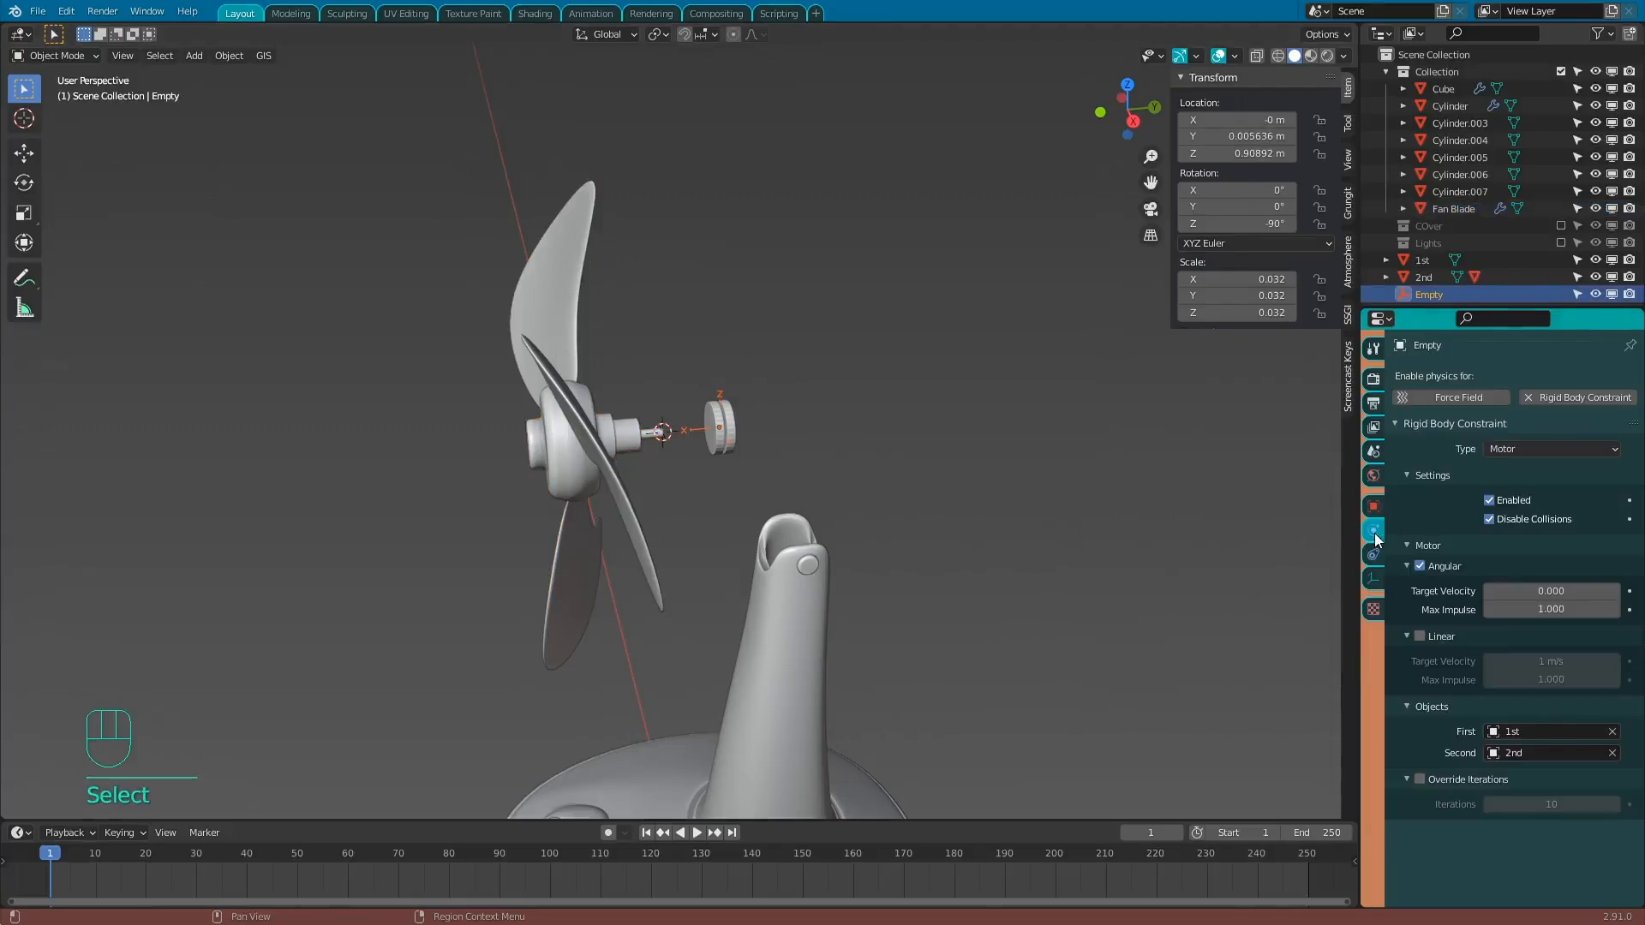
{"action": "right_click", "coordinate": [1516, 591]}
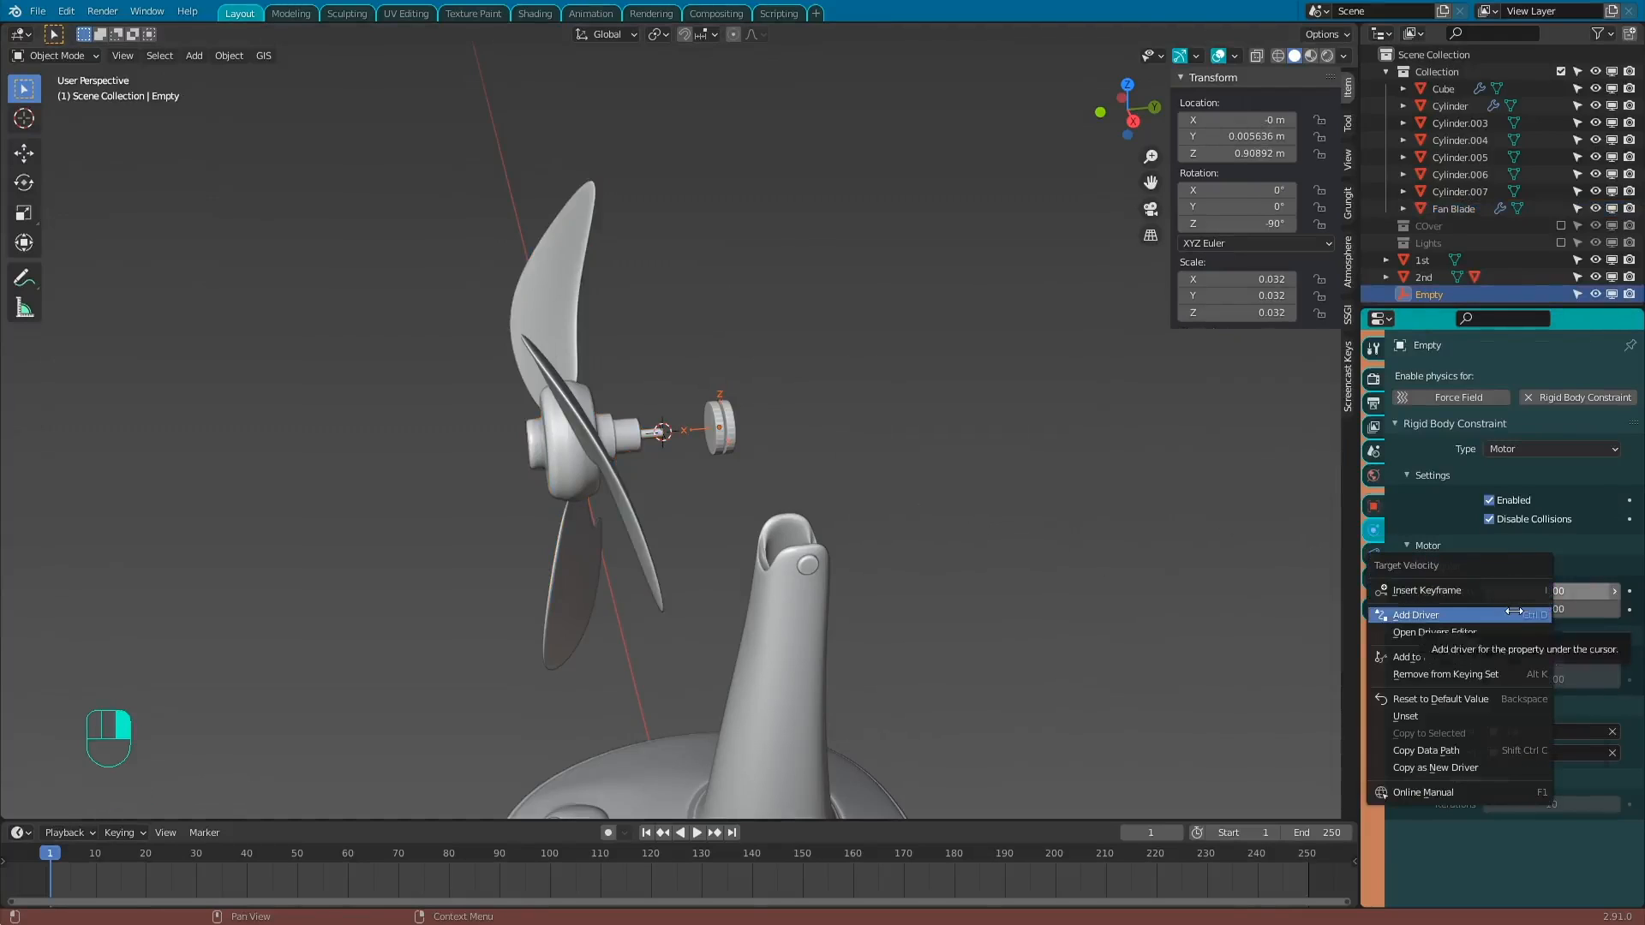
{"action": "left_click", "coordinate": [1514, 612]}
{"action": "left_click", "coordinate": [1506, 660]}
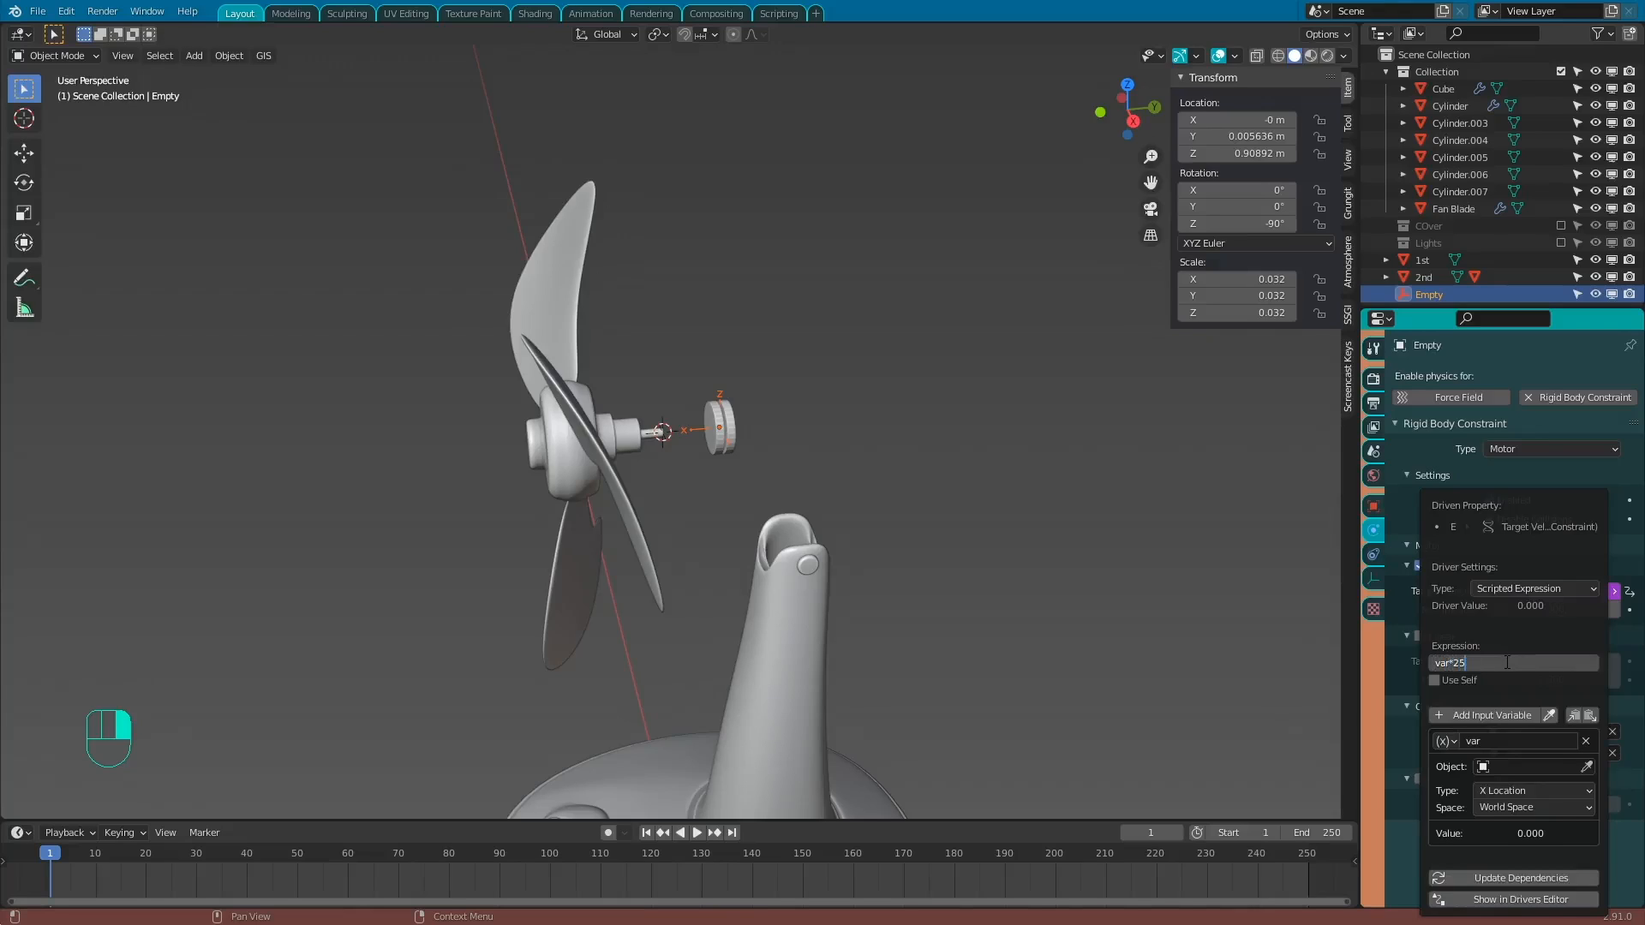
{"action": "key", "text": "Return"}
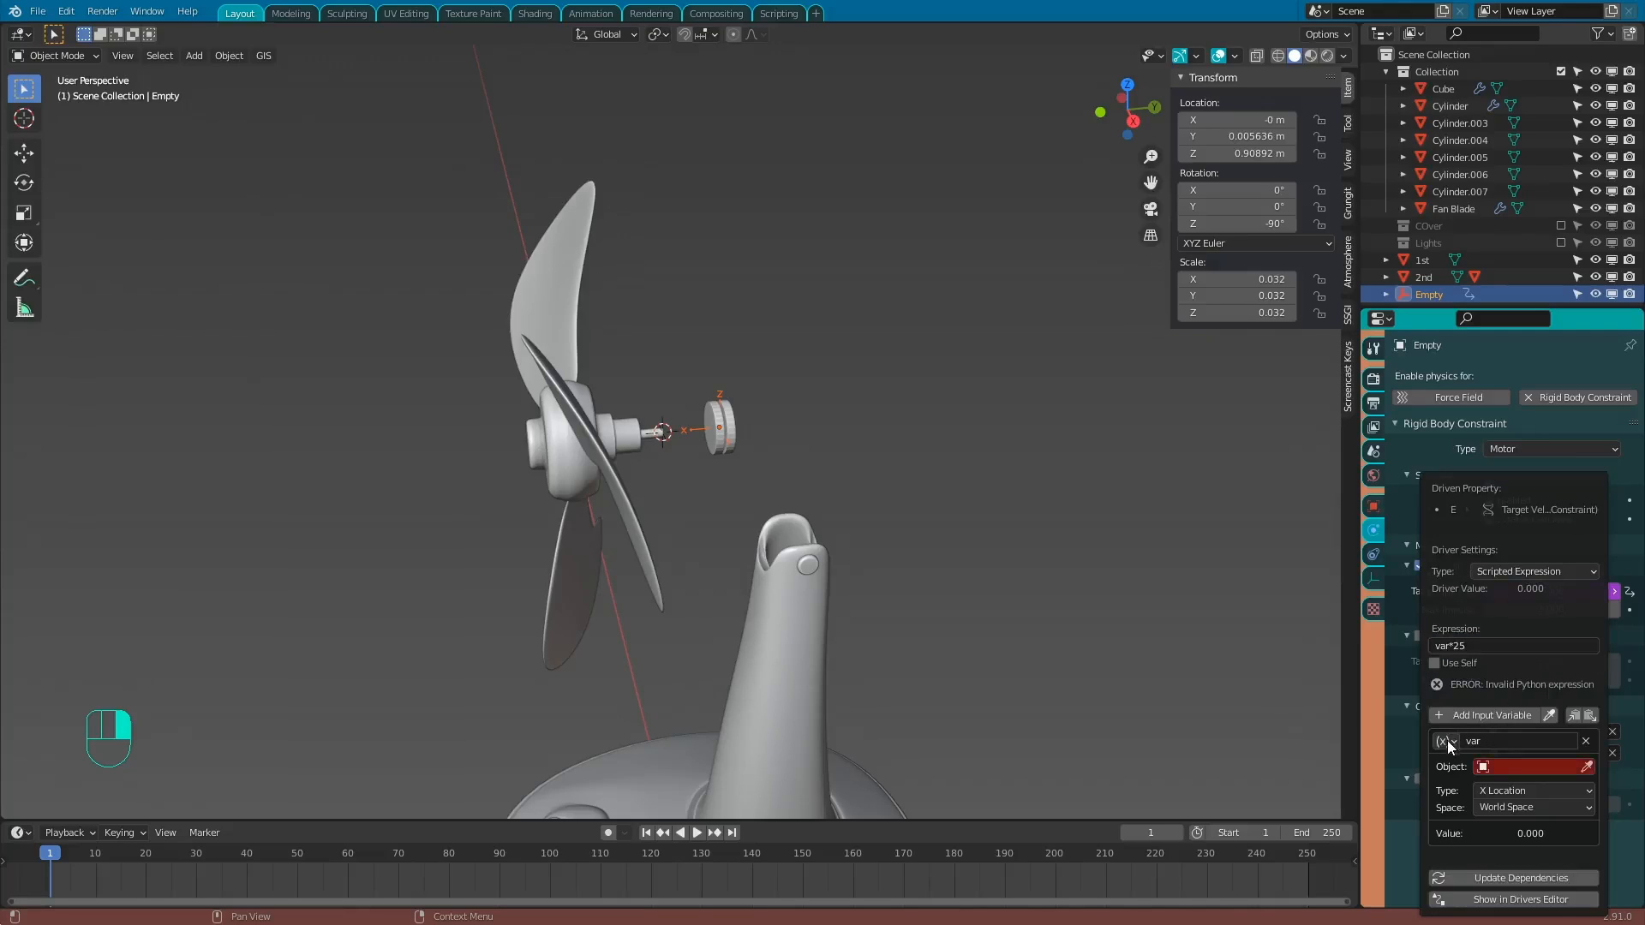
Make the driver variable a single property reading the Fan Blade's ["switch"] path, then update the driver dependencies.
{"action": "left_click", "coordinate": [1447, 740]}
{"action": "left_click", "coordinate": [1465, 761]}
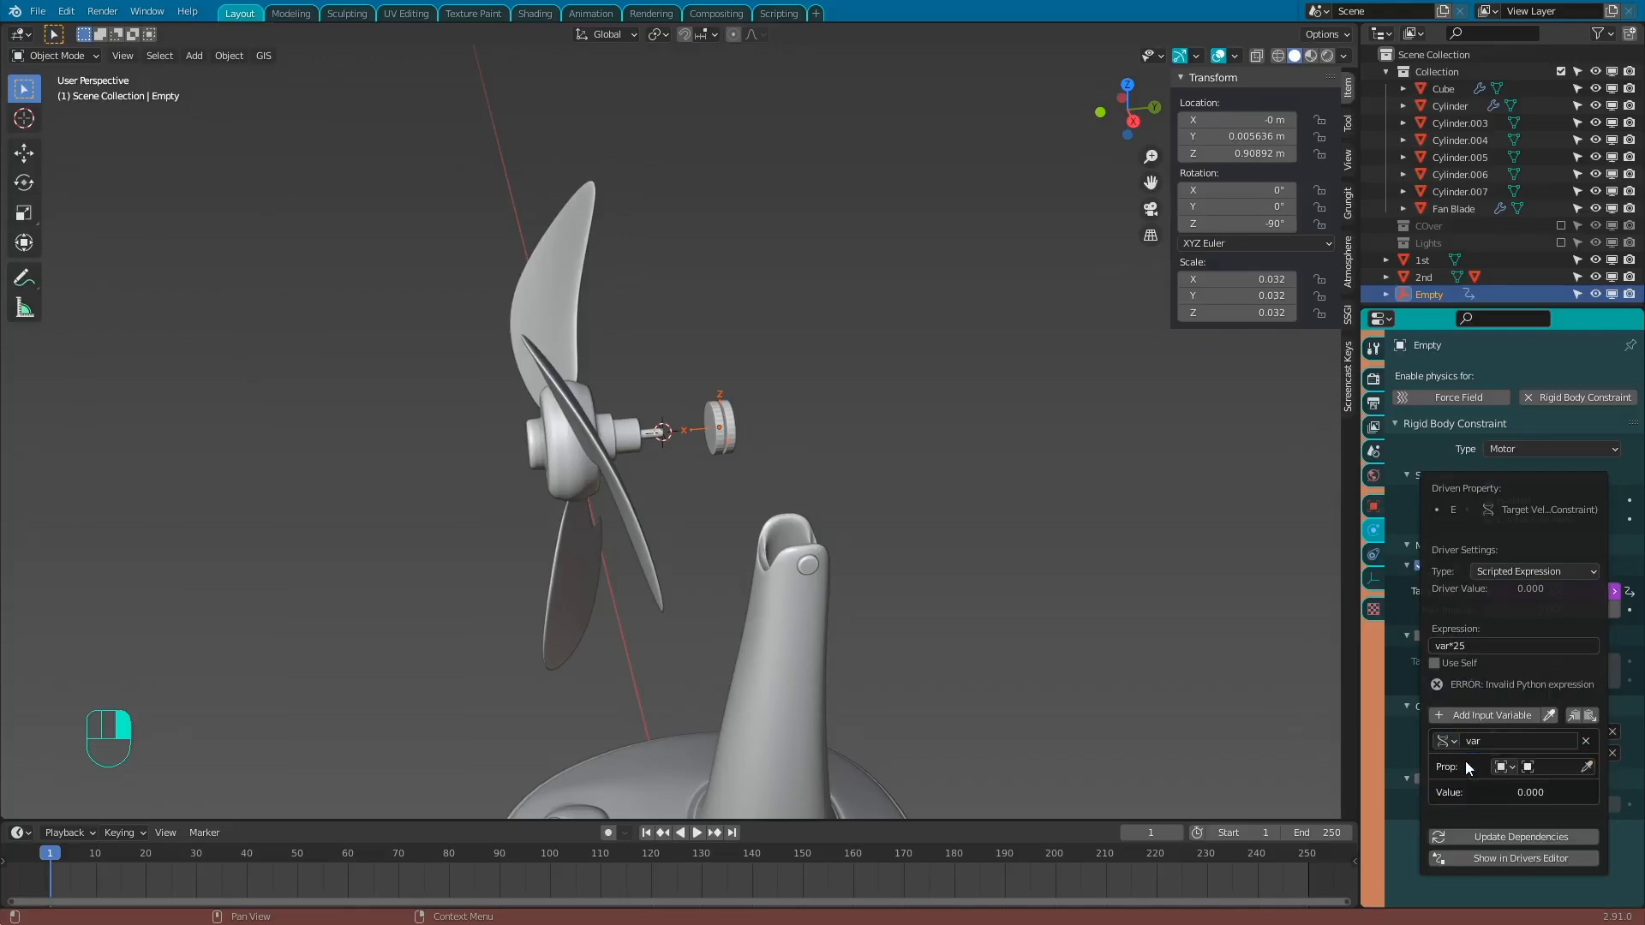
{"action": "left_click", "coordinate": [1546, 767]}
{"action": "type", "text": "fa"}
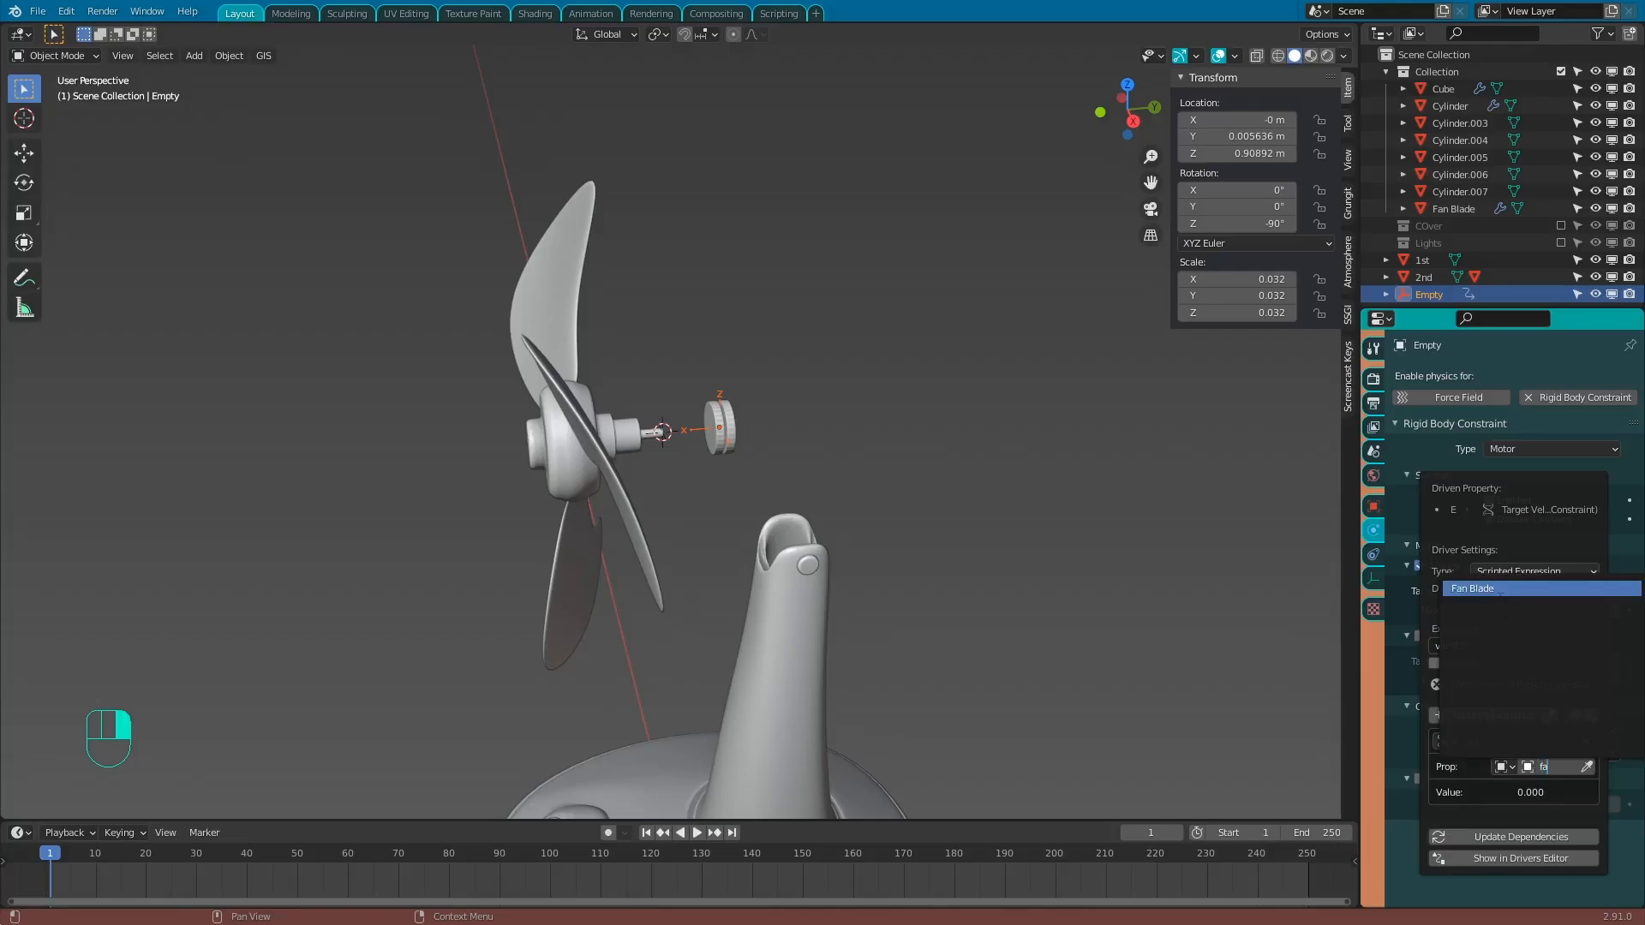
{"action": "left_click", "coordinate": [1495, 588]}
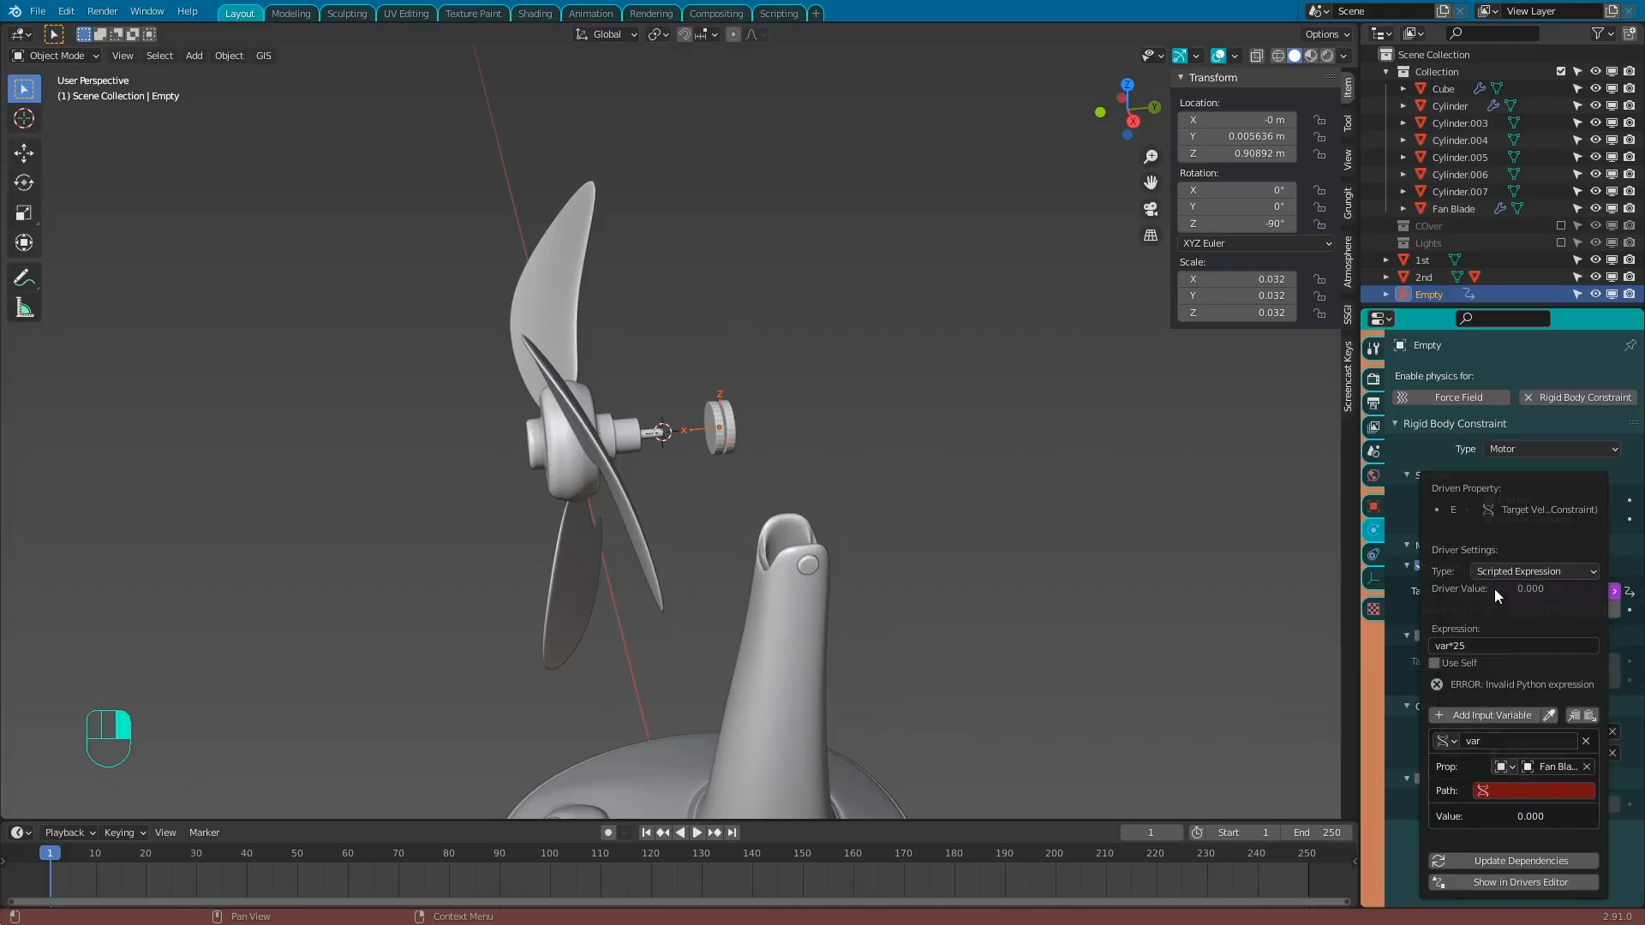
{"action": "left_click", "coordinate": [1539, 789]}
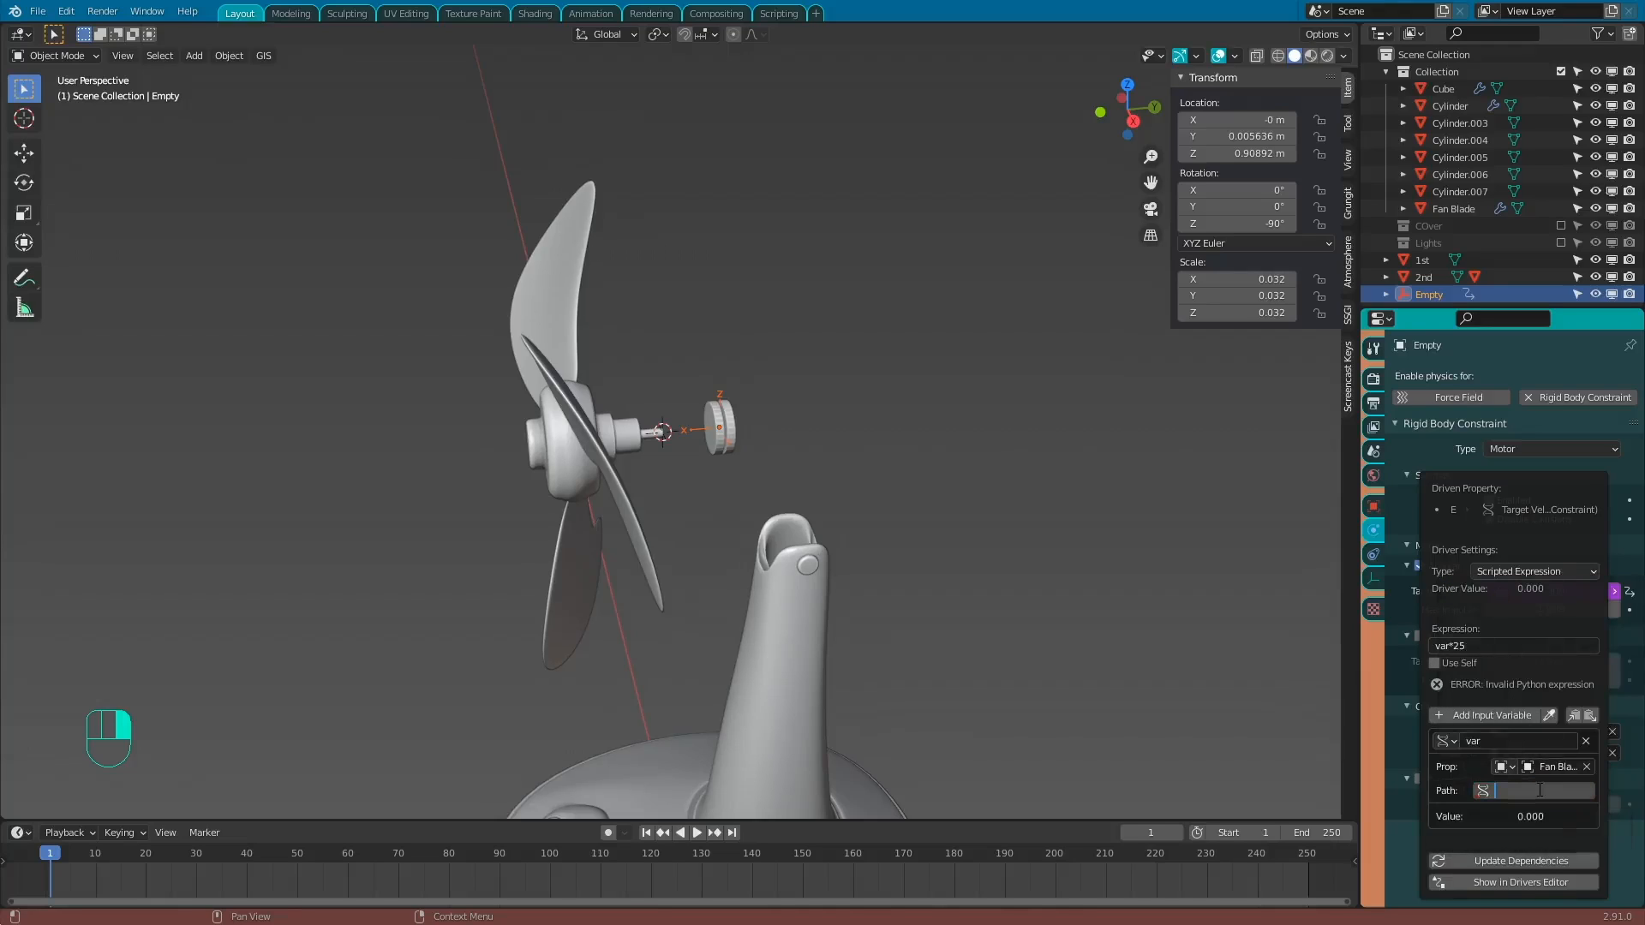
{"action": "key", "text": "Return"}
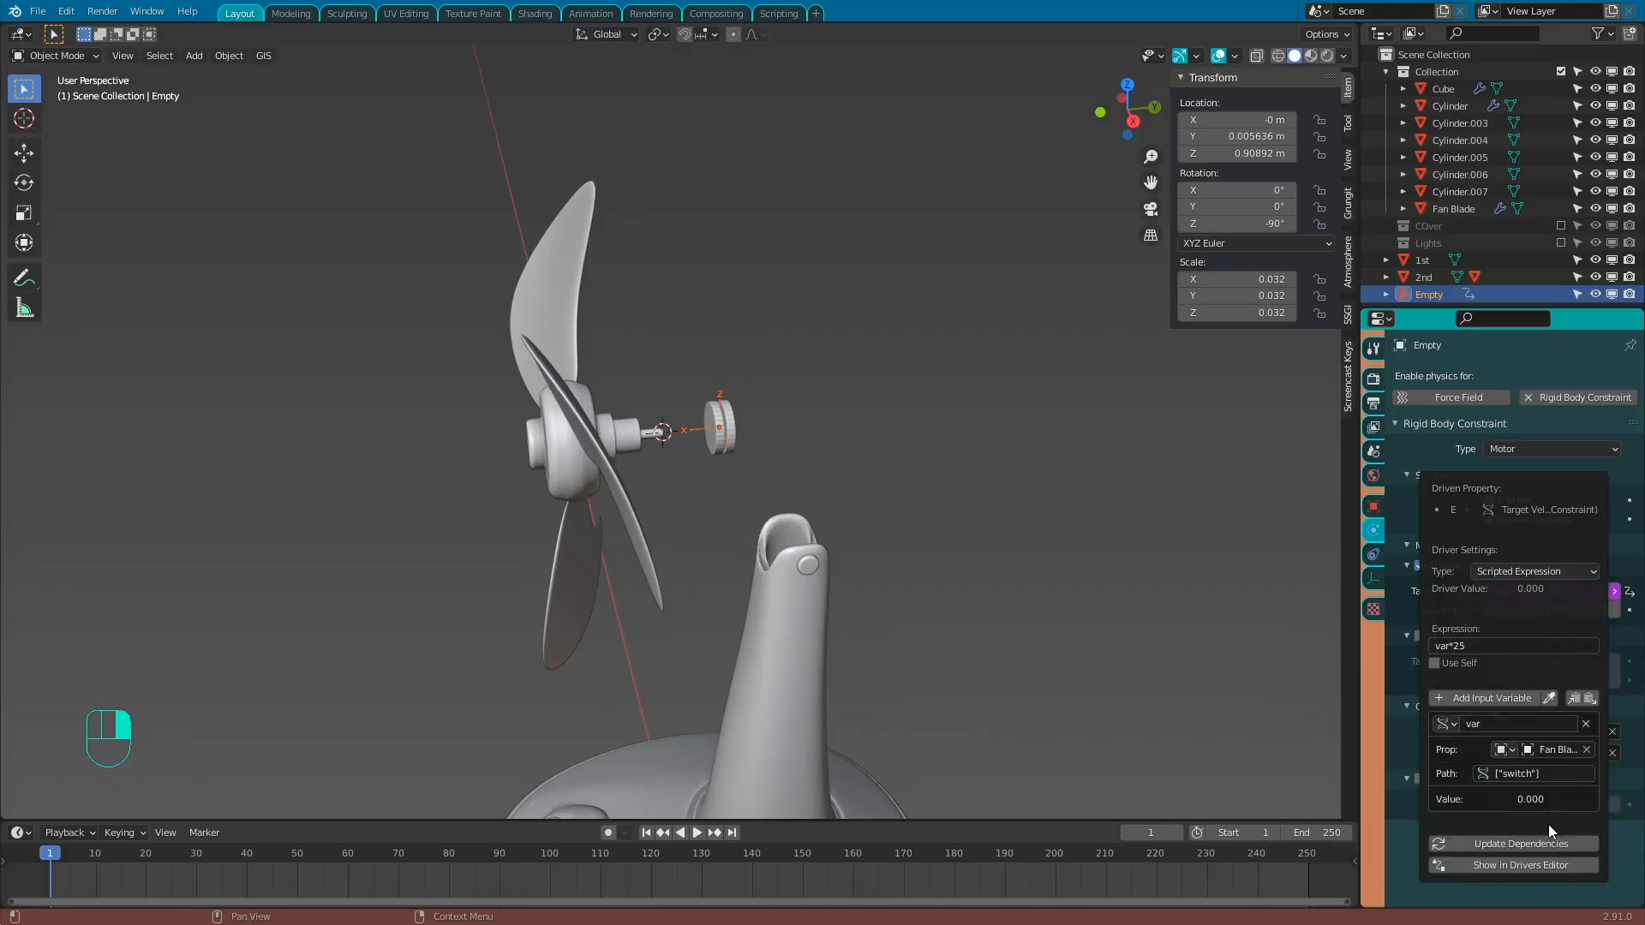
{"action": "left_click", "coordinate": [1549, 841]}
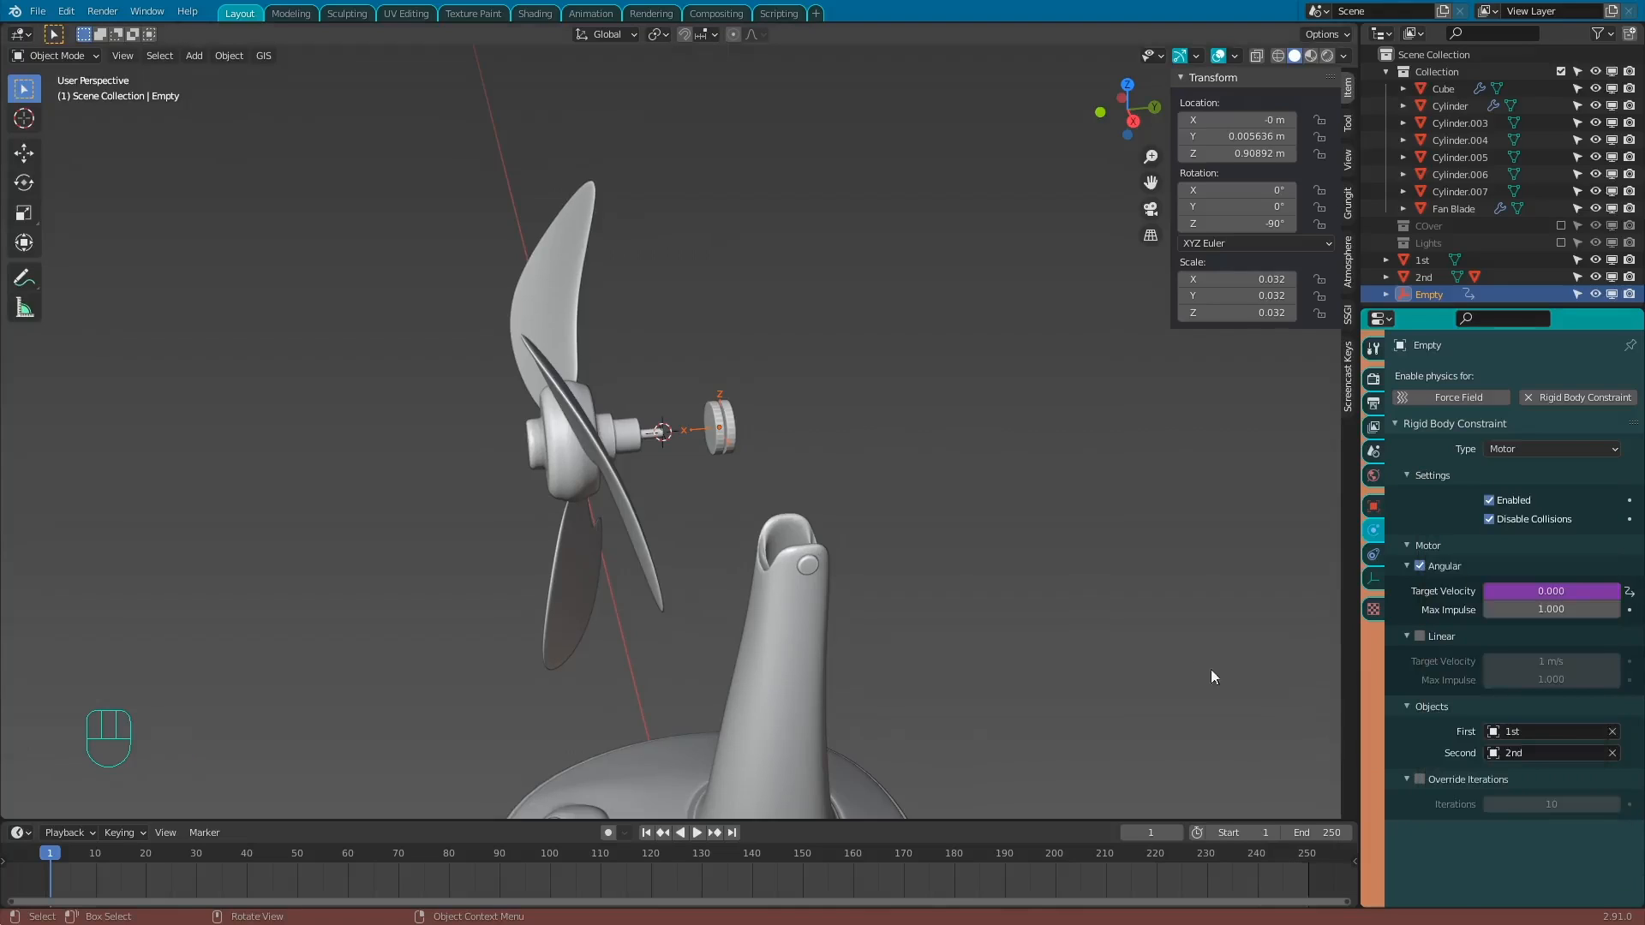
Play the animation and test the Fan Blade's switch property by setting it to 1 and back to 0, then stop playback.
{"action": "left_click", "coordinate": [598, 431]}
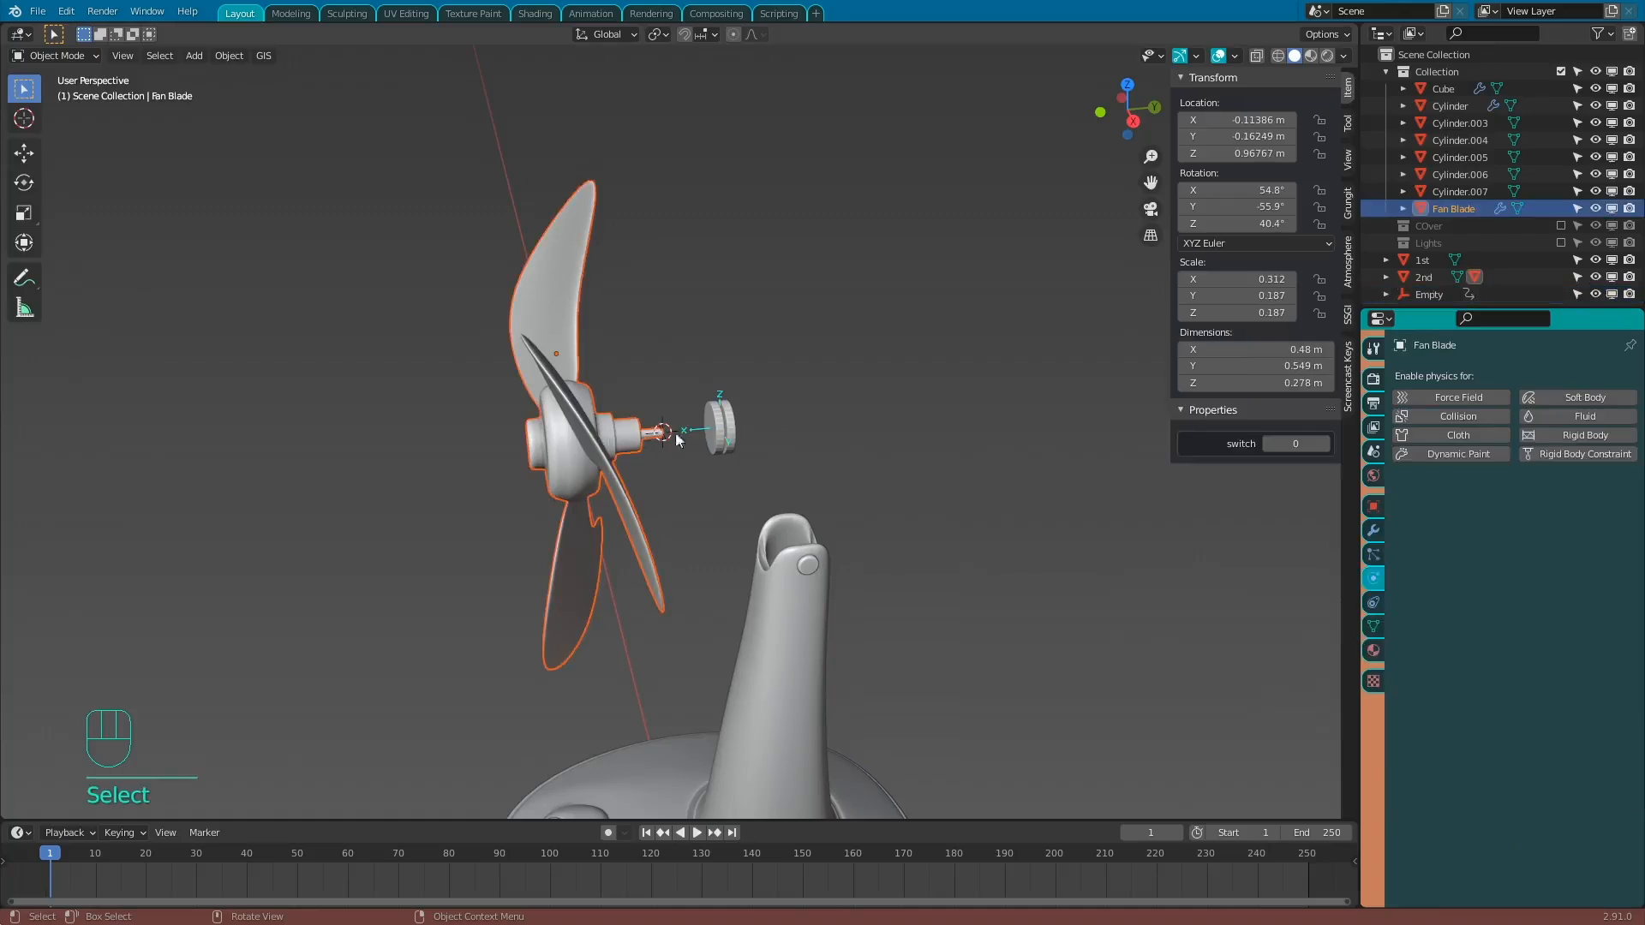
{"action": "middle_click_drag", "start_coordinate": [858, 501], "coordinate": [891, 491]}
{"action": "left_click", "coordinate": [698, 832]}
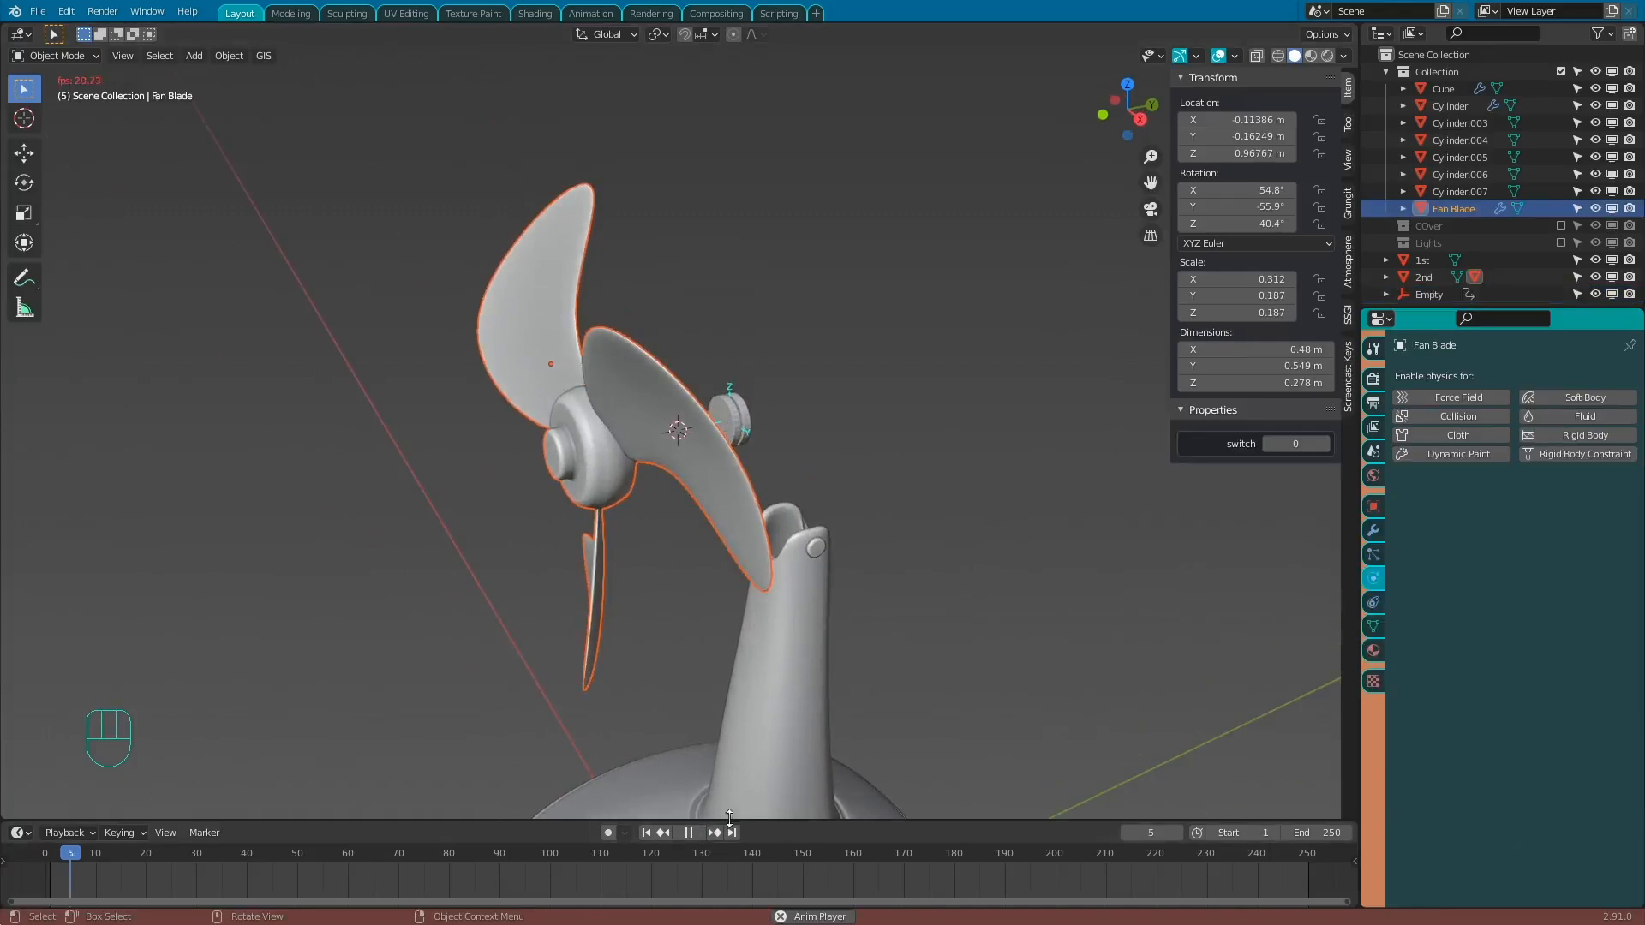
{"action": "left_click", "coordinate": [1325, 444]}
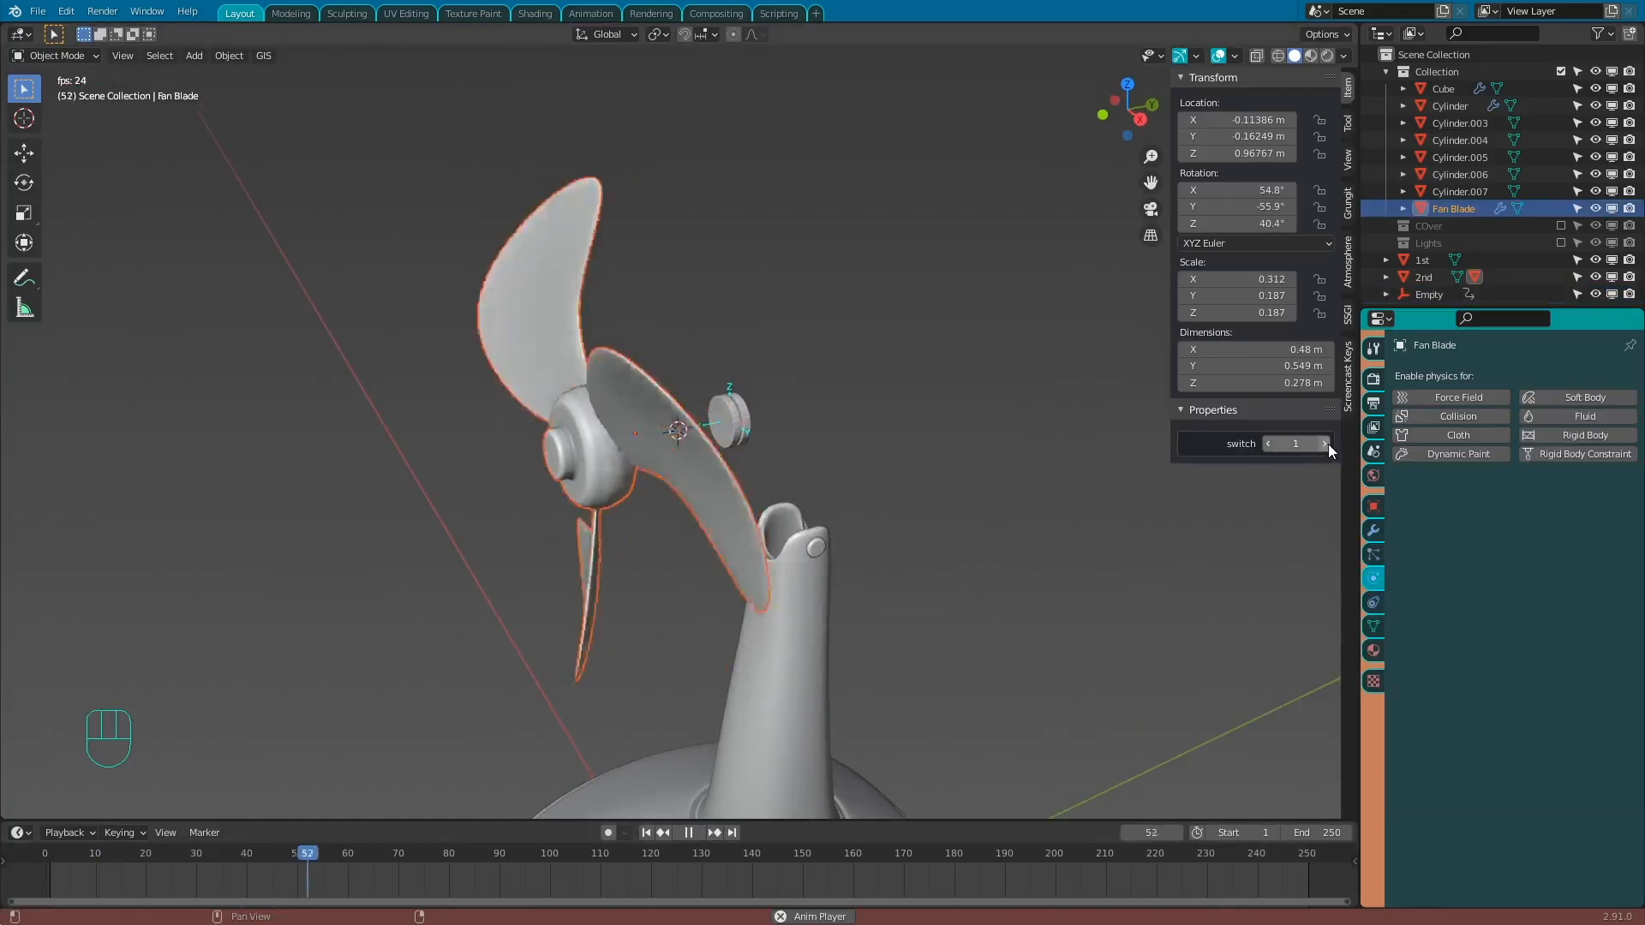
{"action": "left_click", "coordinate": [1267, 443]}
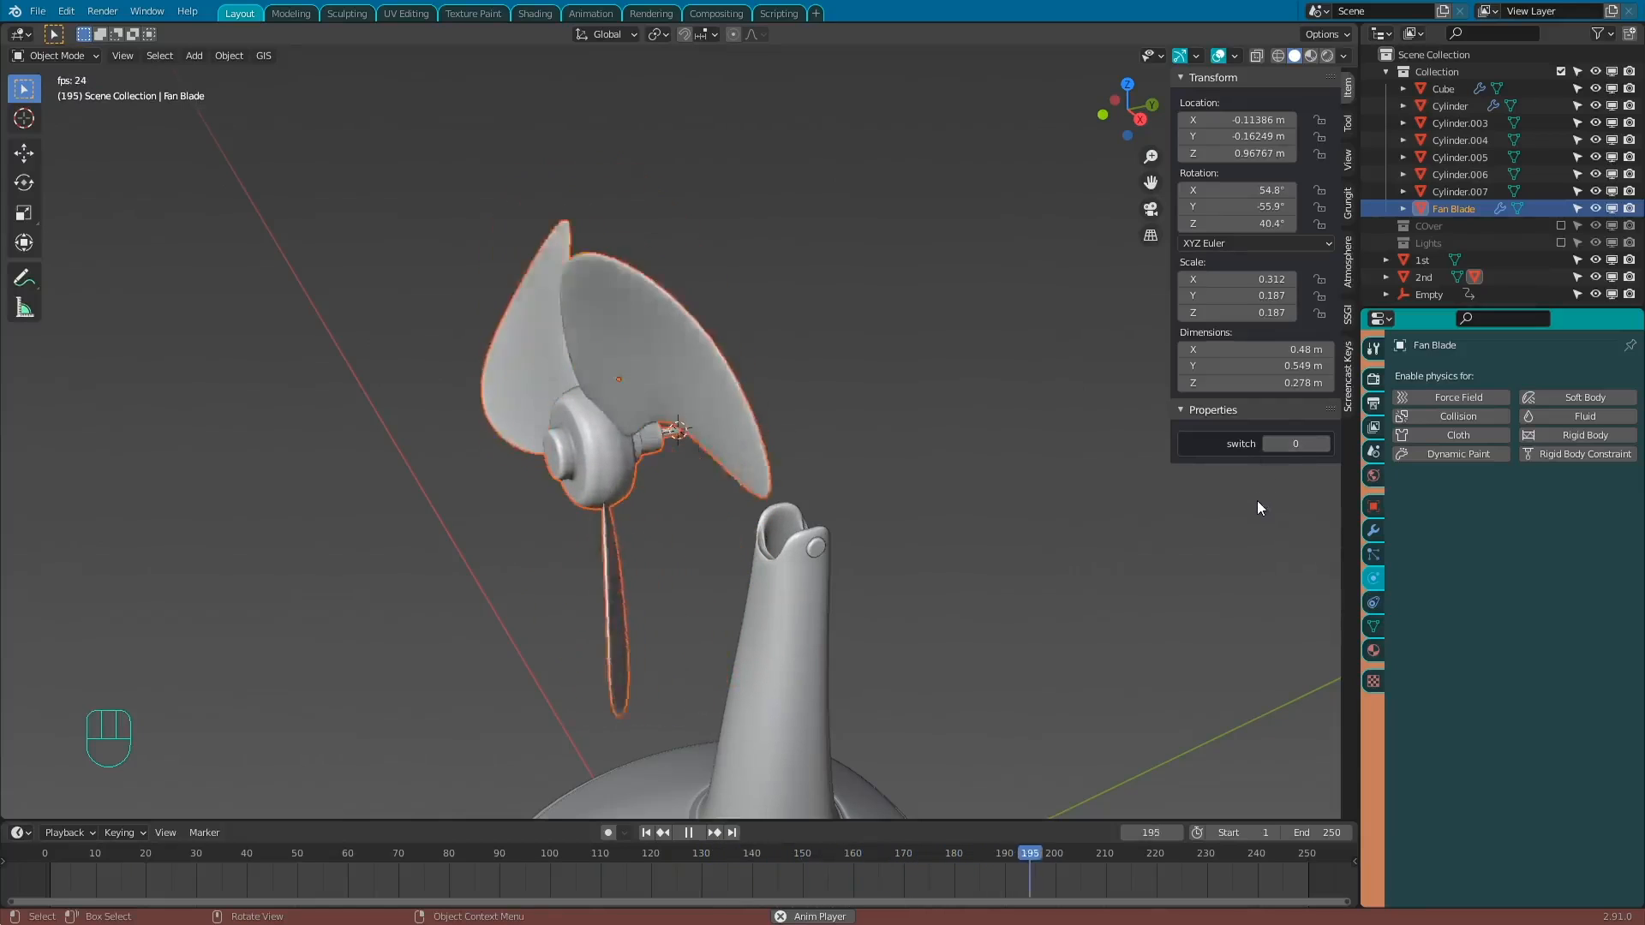
{"action": "left_click", "coordinate": [692, 835]}
{"action": "middle_click_drag", "start_coordinate": [999, 578], "coordinate": [948, 562]}
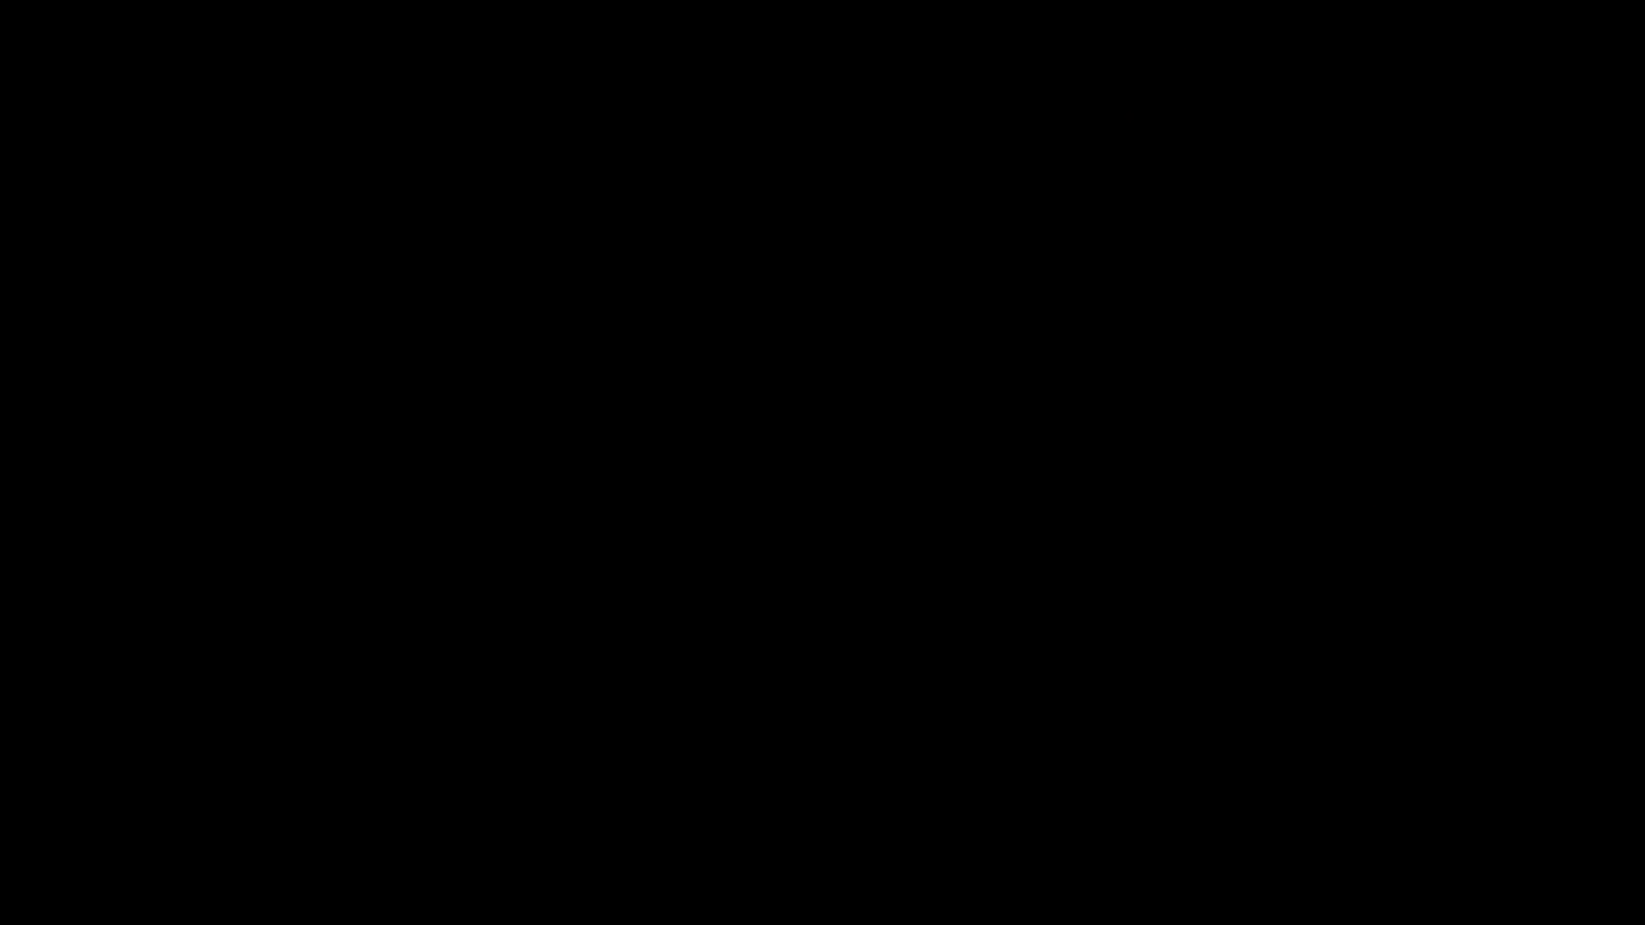